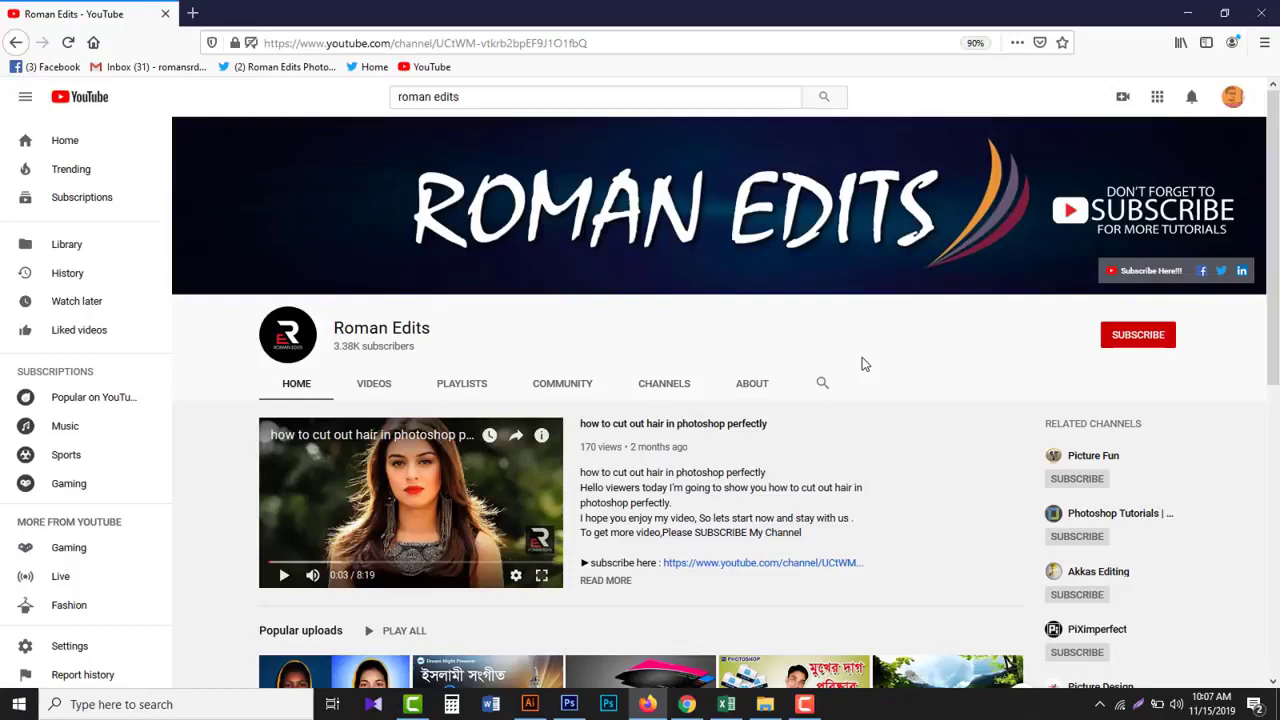
Step: Subscribe to the Roman Edits YouTube channel and set its notifications to All
{"action": "left_click", "coordinate": [1135, 338]}
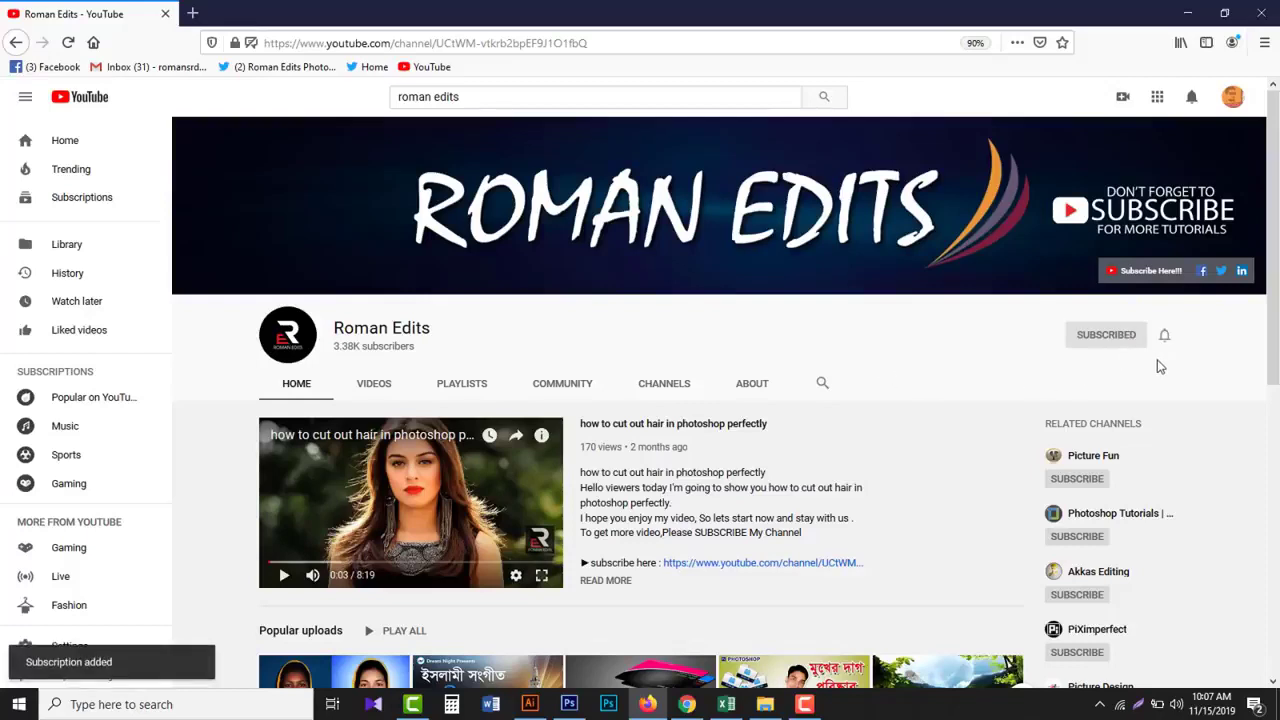
{"action": "left_click", "coordinate": [1165, 338]}
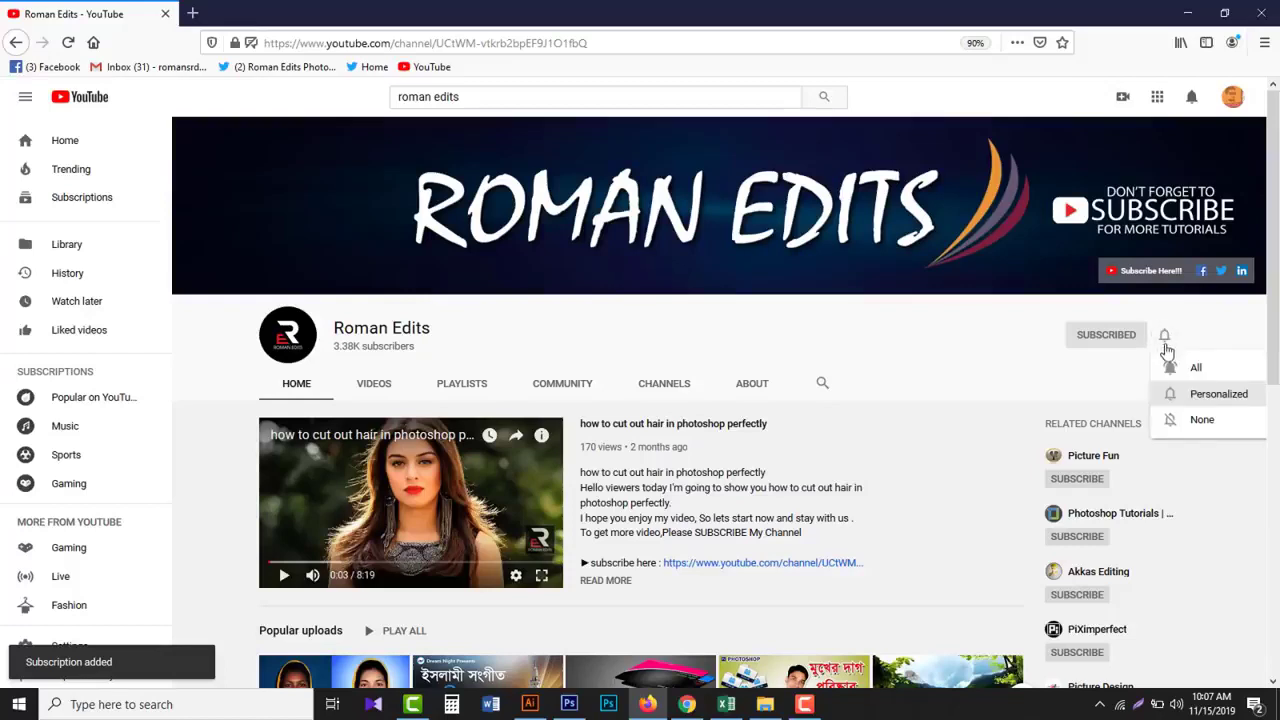
{"action": "left_click", "coordinate": [1196, 372]}
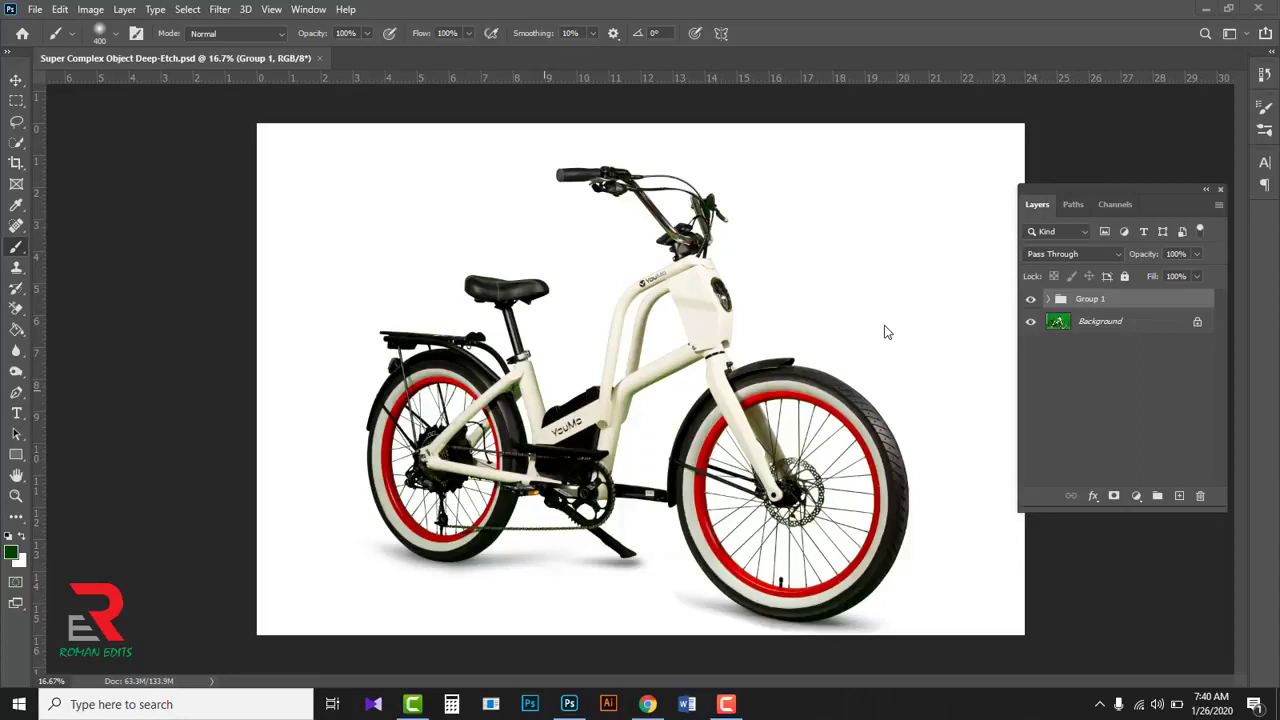
Step: Activate the Pen tool for tracing the bike
{"action": "key", "text": "v"}
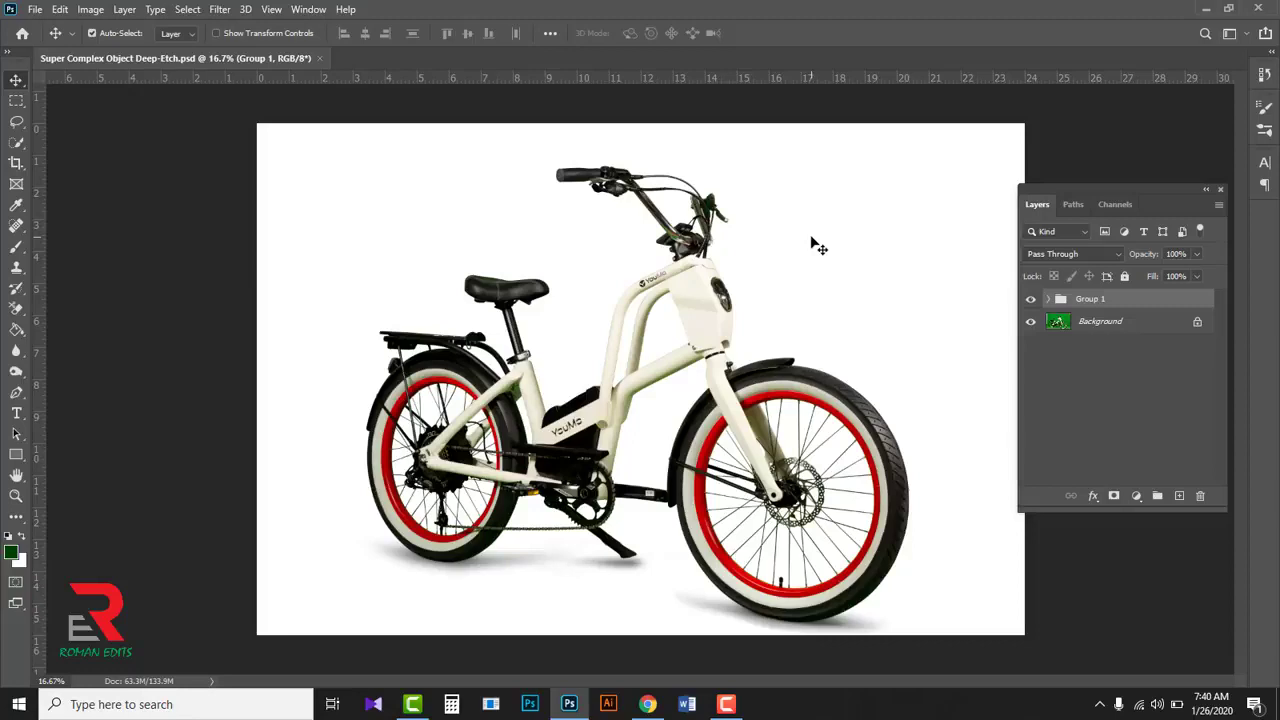
{"action": "left_click", "coordinate": [16, 394]}
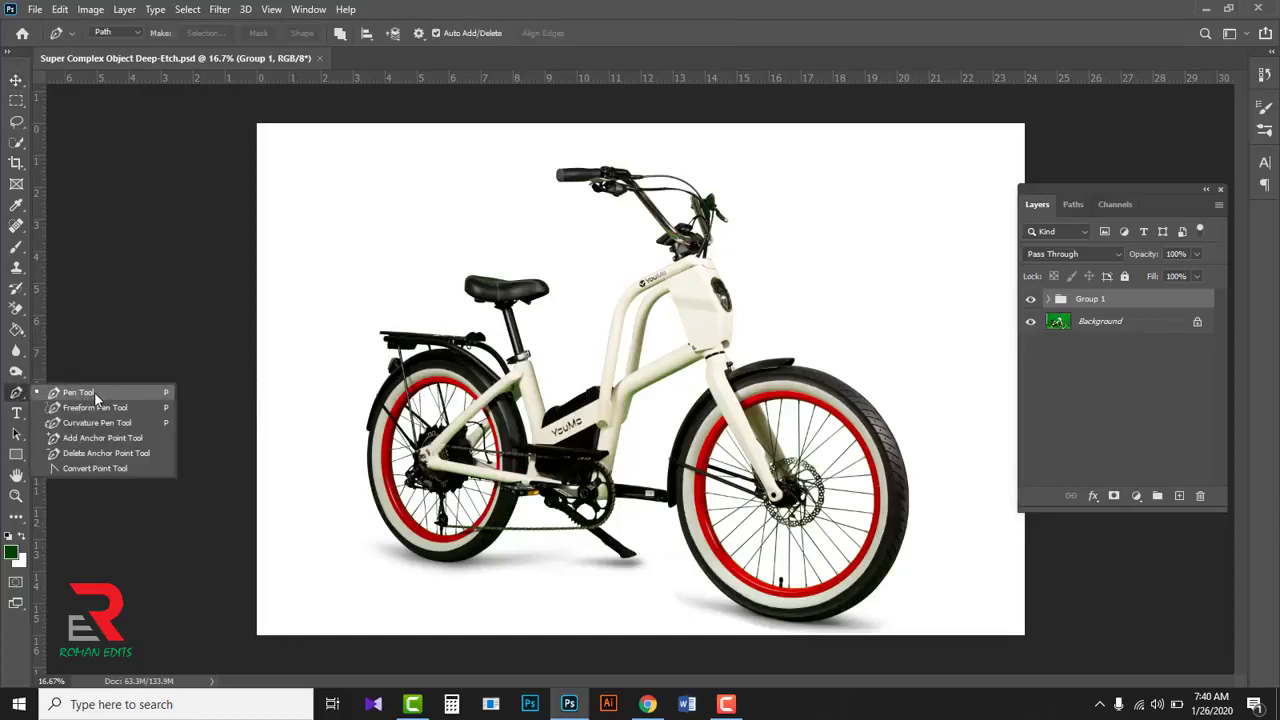
{"action": "left_click", "coordinate": [100, 392]}
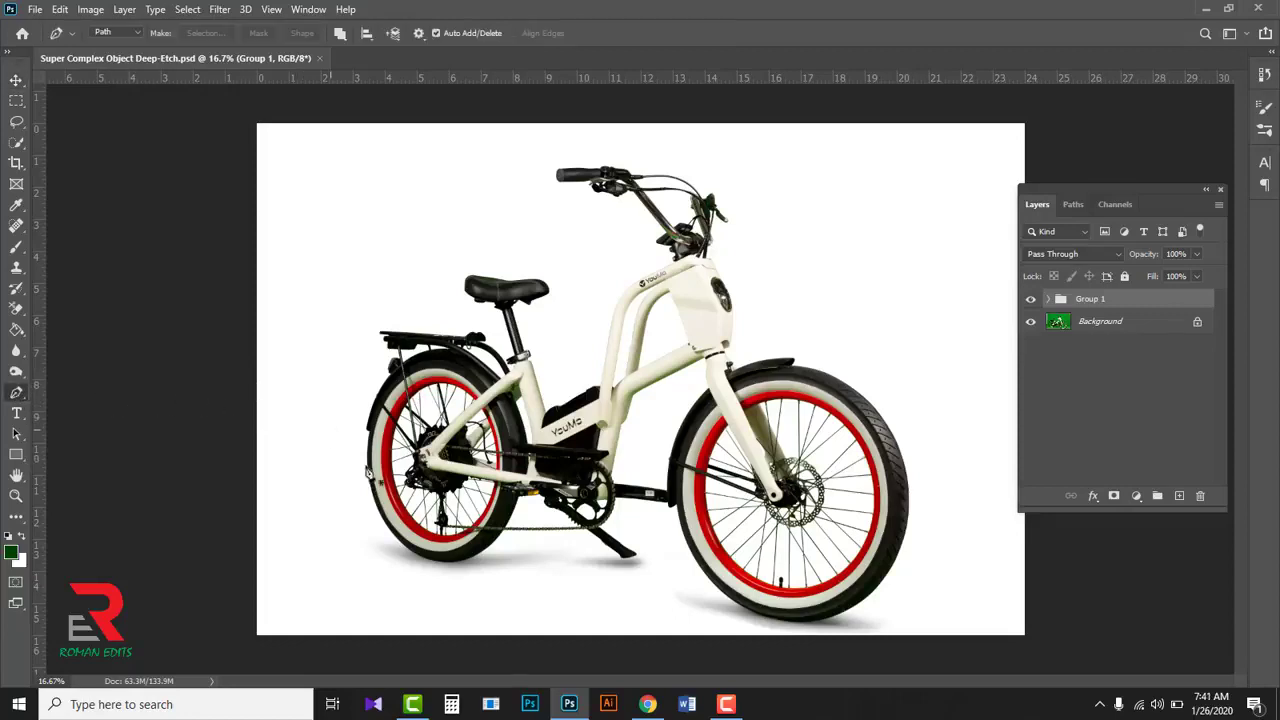
Step: Switch to Chrome to view the Roman Edits channel's video list and return to Photoshop
{"action": "left_click", "coordinate": [648, 704]}
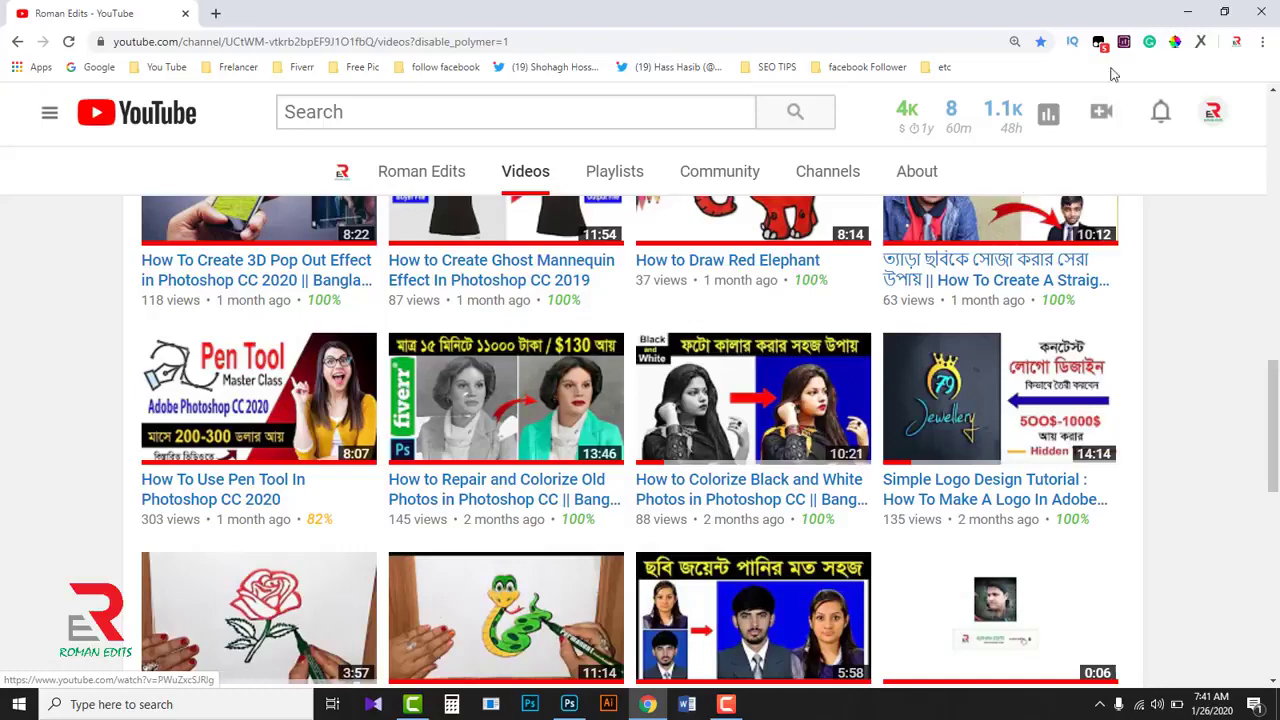
{"action": "left_click", "coordinate": [1187, 12]}
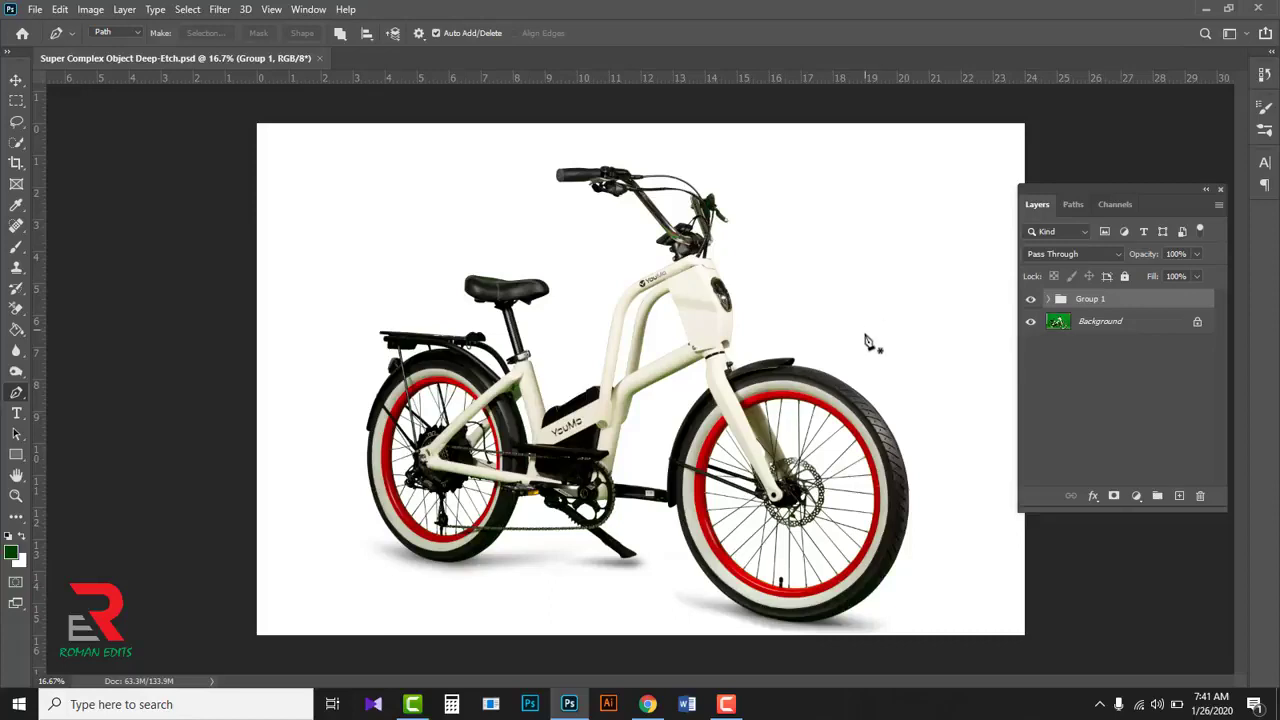
Step: Delete the Group 1 layer group and show Path 1 with all its anchor points selected
{"action": "left_click_drag", "start_coordinate": [1196, 302], "coordinate": [1202, 495]}
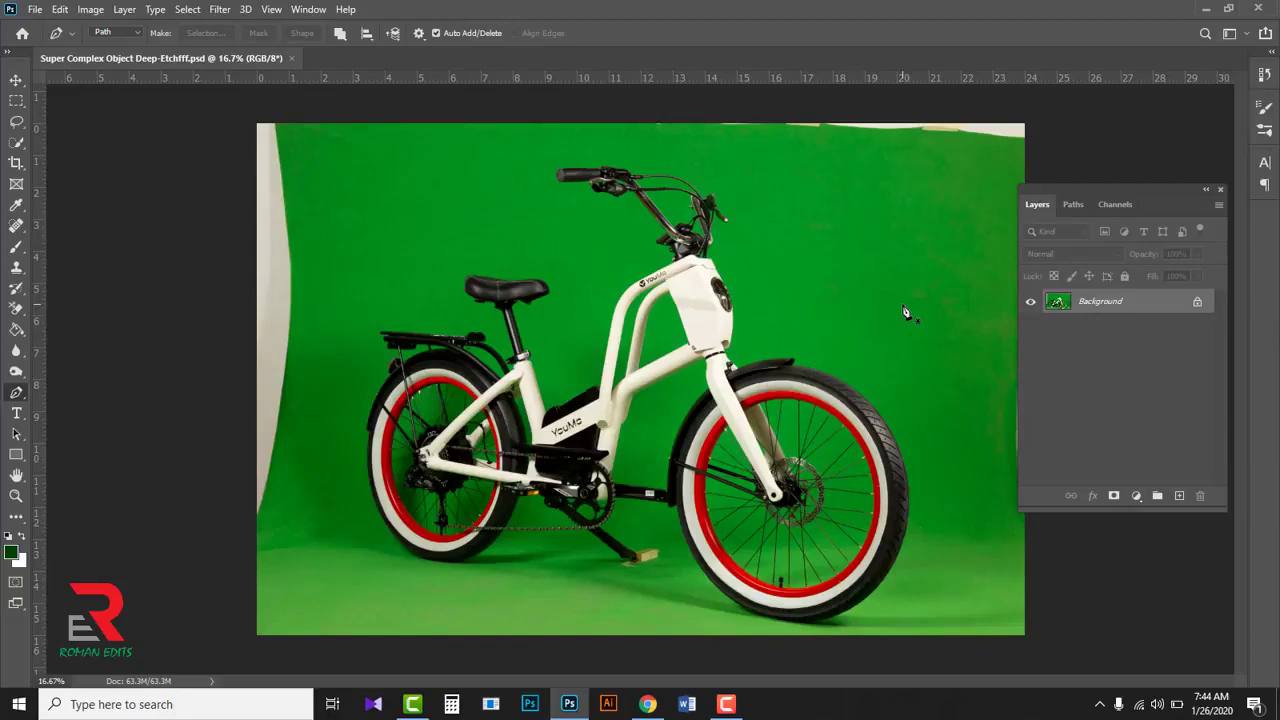
{"action": "left_click", "coordinate": [1078, 205]}
{"action": "left_click", "coordinate": [1038, 236]}
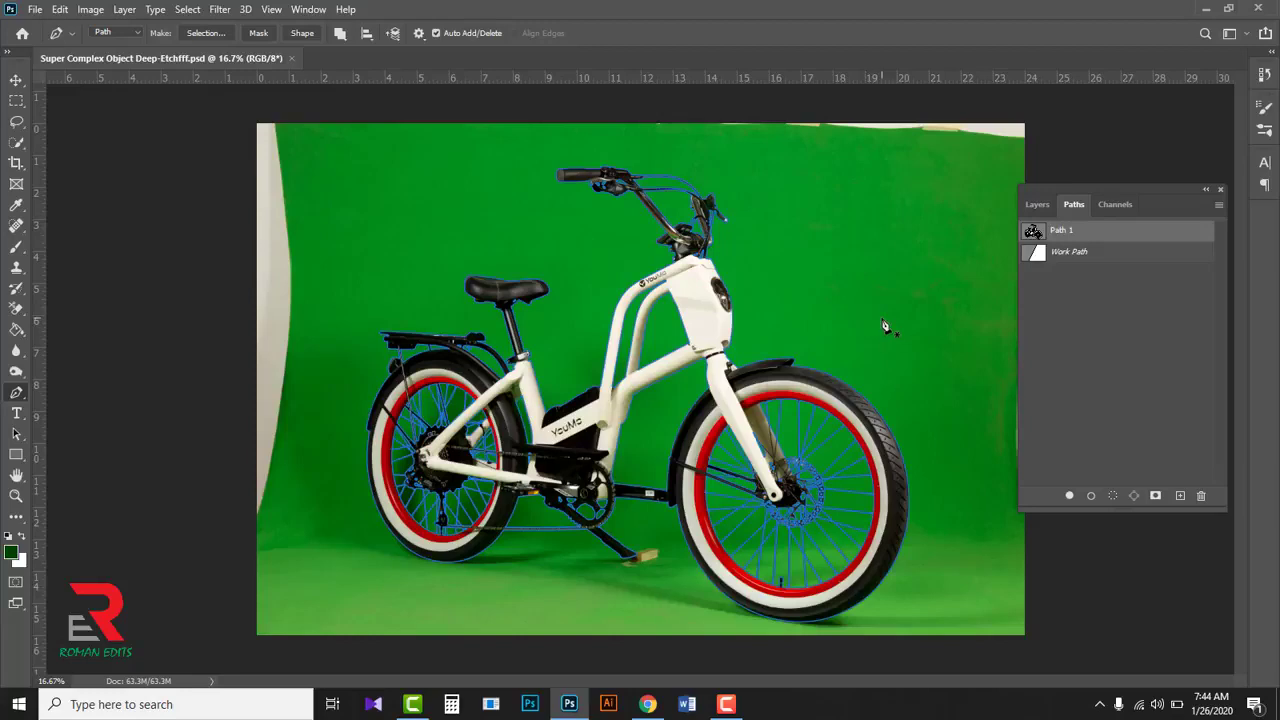
{"action": "left_click_drag", "start_coordinate": [275, 137], "coordinate": [1003, 655]}
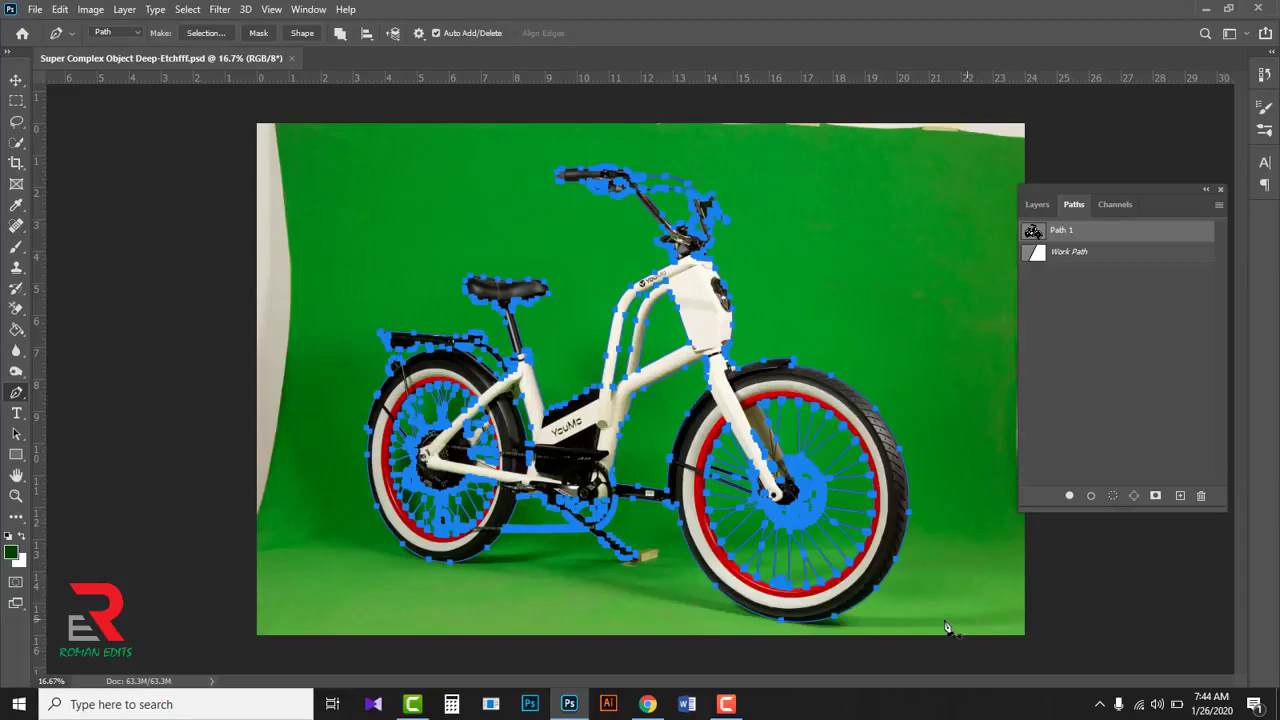
Step: Examine at 300% how Path 1 follows the front wheel's spokes, their crossings and the brake disc edge
{"action": "left_click", "coordinate": [845, 592], "text": "ctrl"}
{"action": "left_click", "coordinate": [843, 588], "text": "ctrl"}
{"action": "left_click", "coordinate": [860, 568], "text": "ctrl"}
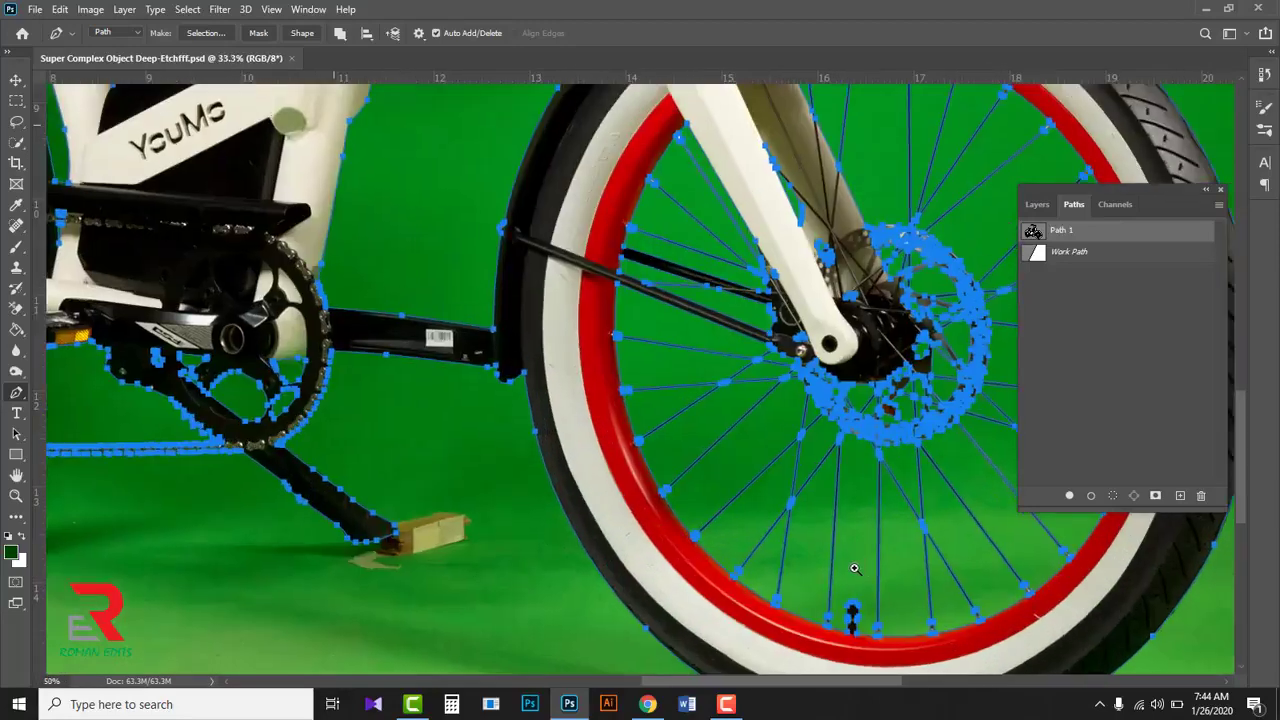
{"action": "left_click", "coordinate": [850, 590], "text": "ctrl"}
{"action": "left_click", "coordinate": [806, 571], "text": "ctrl"}
{"action": "left_click", "coordinate": [788, 540], "text": "ctrl"}
{"action": "left_click", "coordinate": [788, 540], "text": "ctrl"}
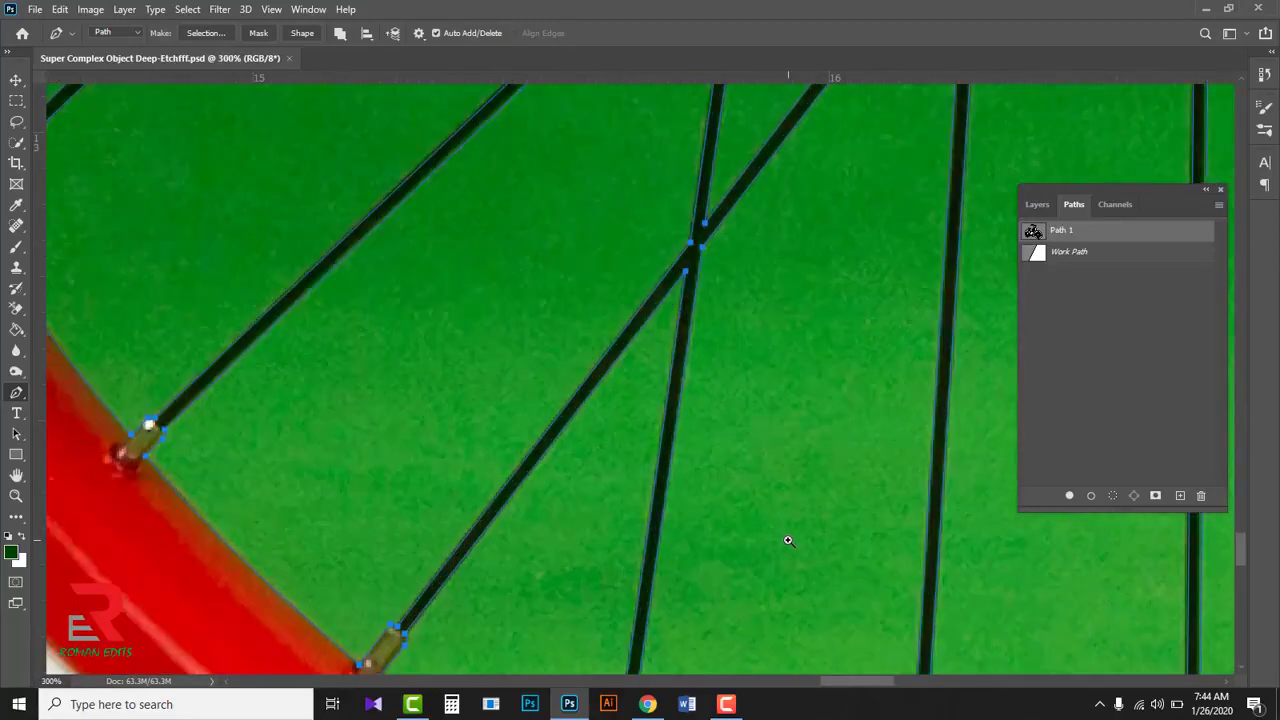
{"action": "left_click_drag", "start_coordinate": [708, 271], "coordinate": [583, 408]}
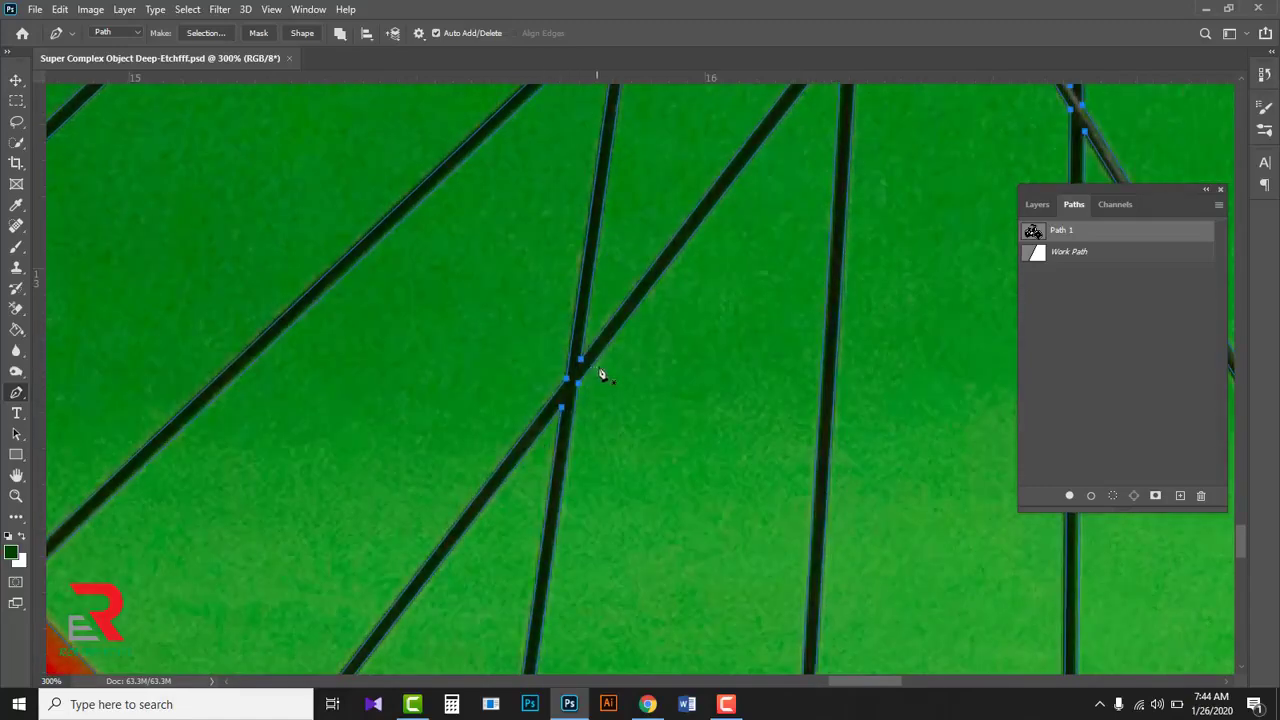
{"action": "left_click_drag", "start_coordinate": [849, 420], "coordinate": [506, 425]}
{"action": "left_click_drag", "start_coordinate": [836, 444], "coordinate": [629, 457]}
{"action": "left_click_drag", "start_coordinate": [578, 175], "coordinate": [472, 287]}
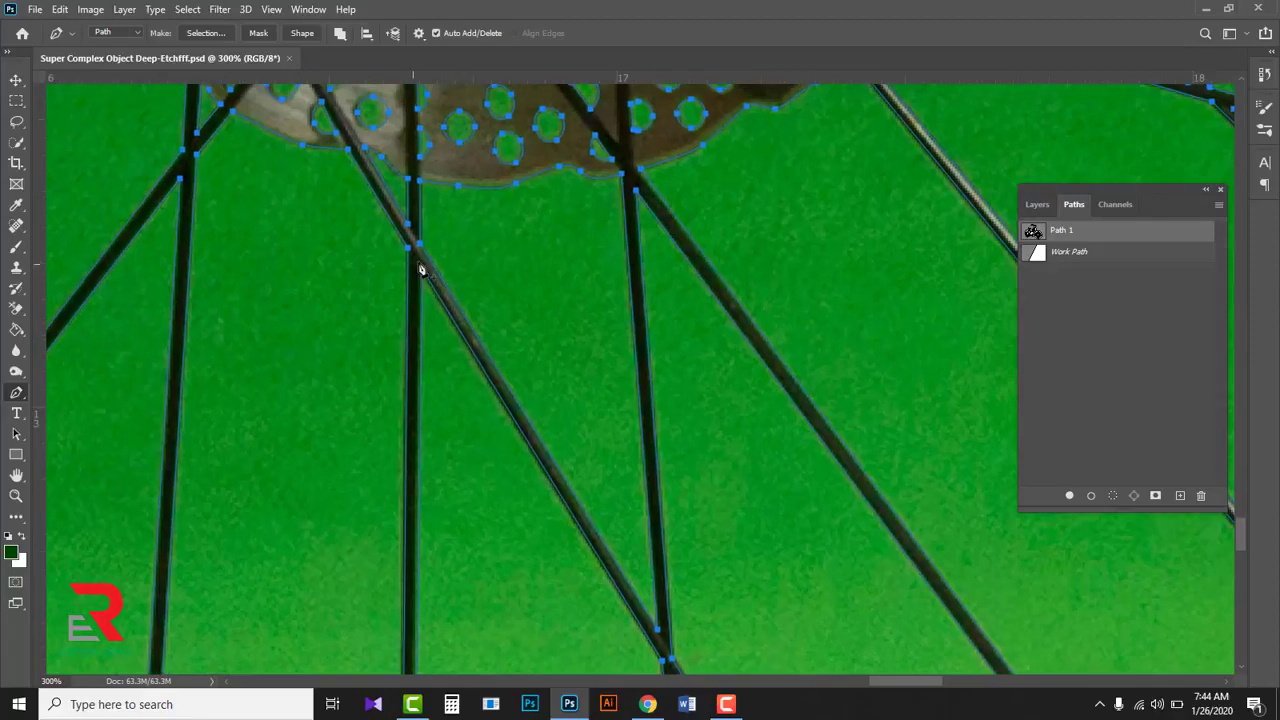
{"action": "left_click_drag", "start_coordinate": [637, 483], "coordinate": [603, 463]}
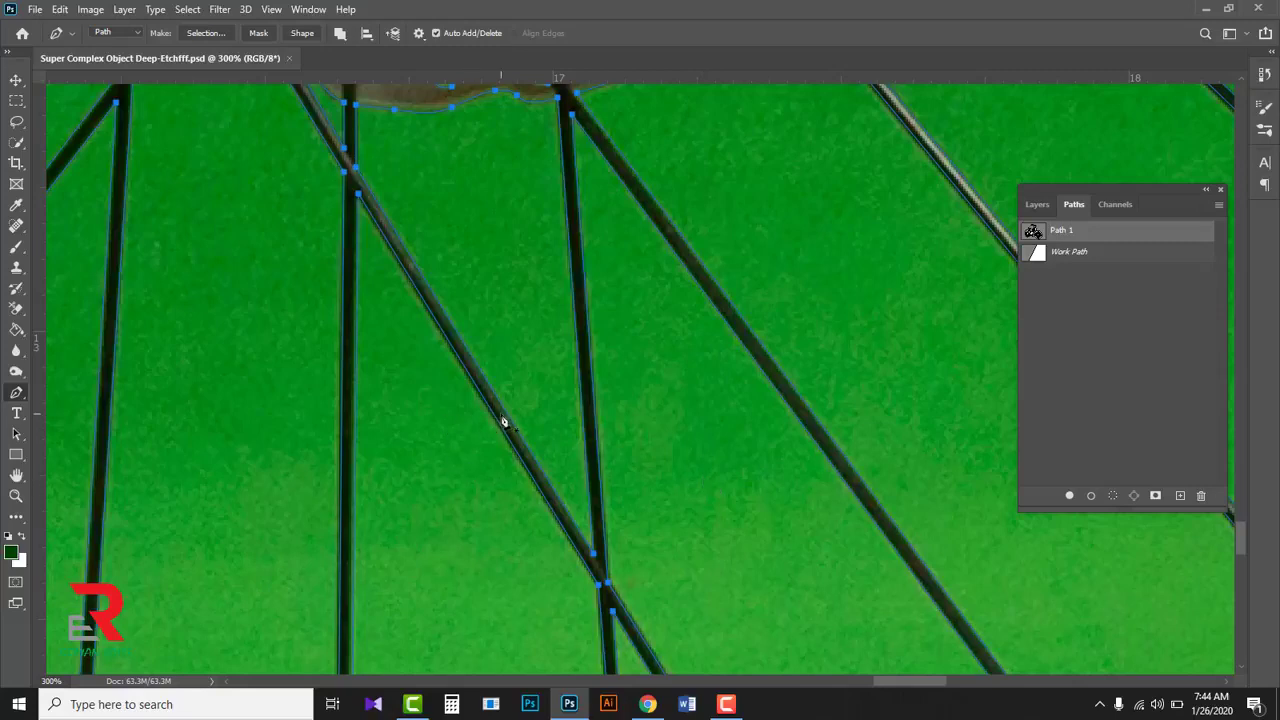
{"action": "left_click", "coordinate": [24, 147]}
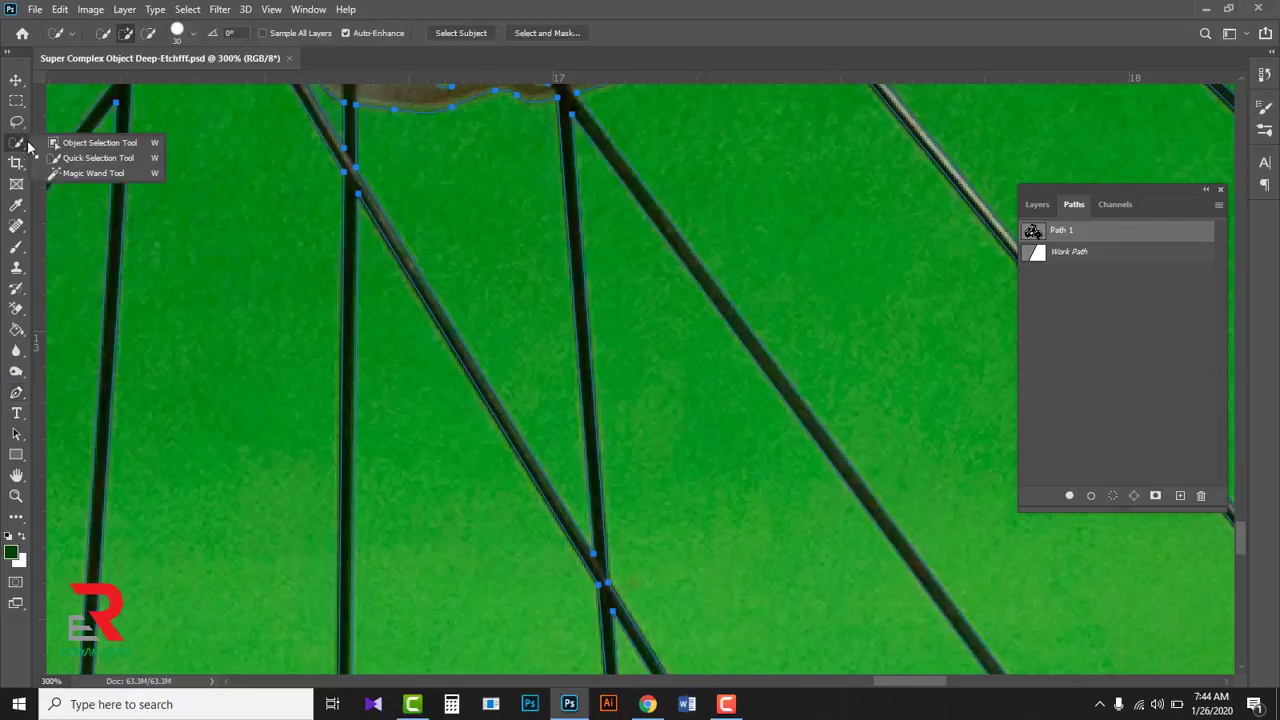
{"action": "left_click", "coordinate": [801, 42]}
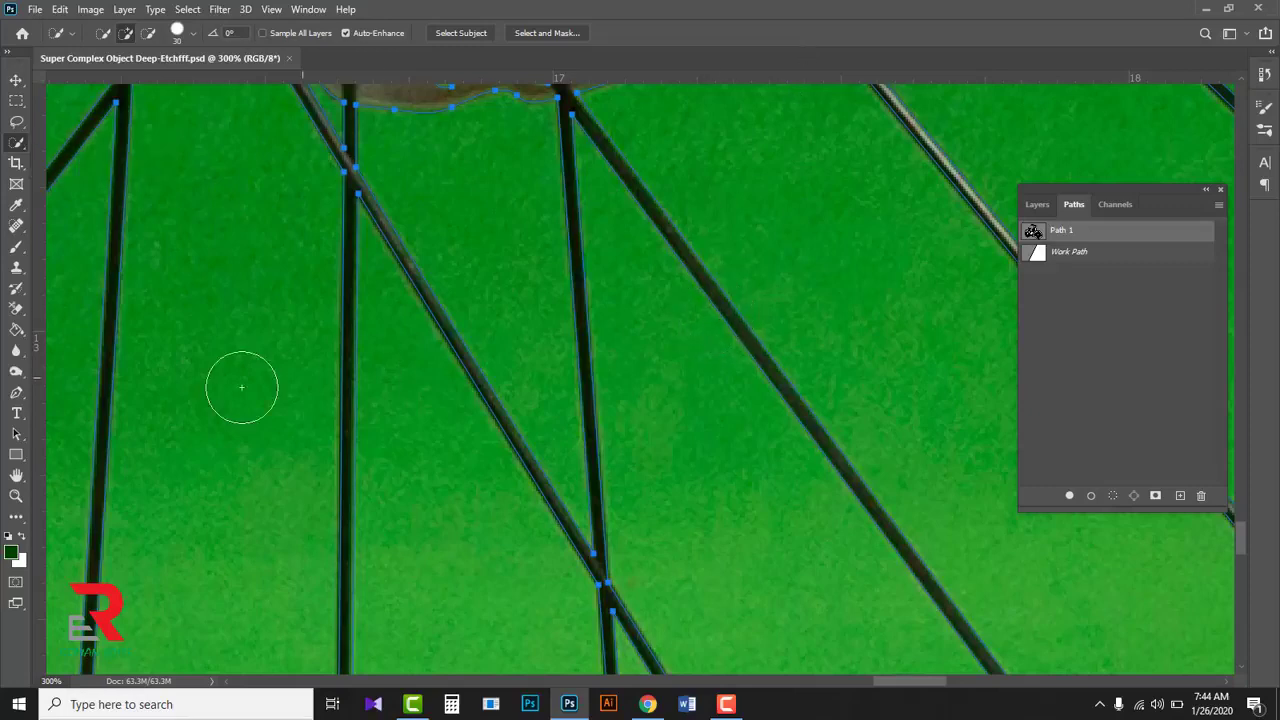
{"action": "left_click", "coordinate": [22, 398]}
{"action": "left_click_drag", "start_coordinate": [22, 398], "coordinate": [74, 398]}
Step: Delete Path 1 and the Work Path so the bike can be traced from scratch
{"action": "left_click_drag", "start_coordinate": [914, 273], "coordinate": [666, 386]}
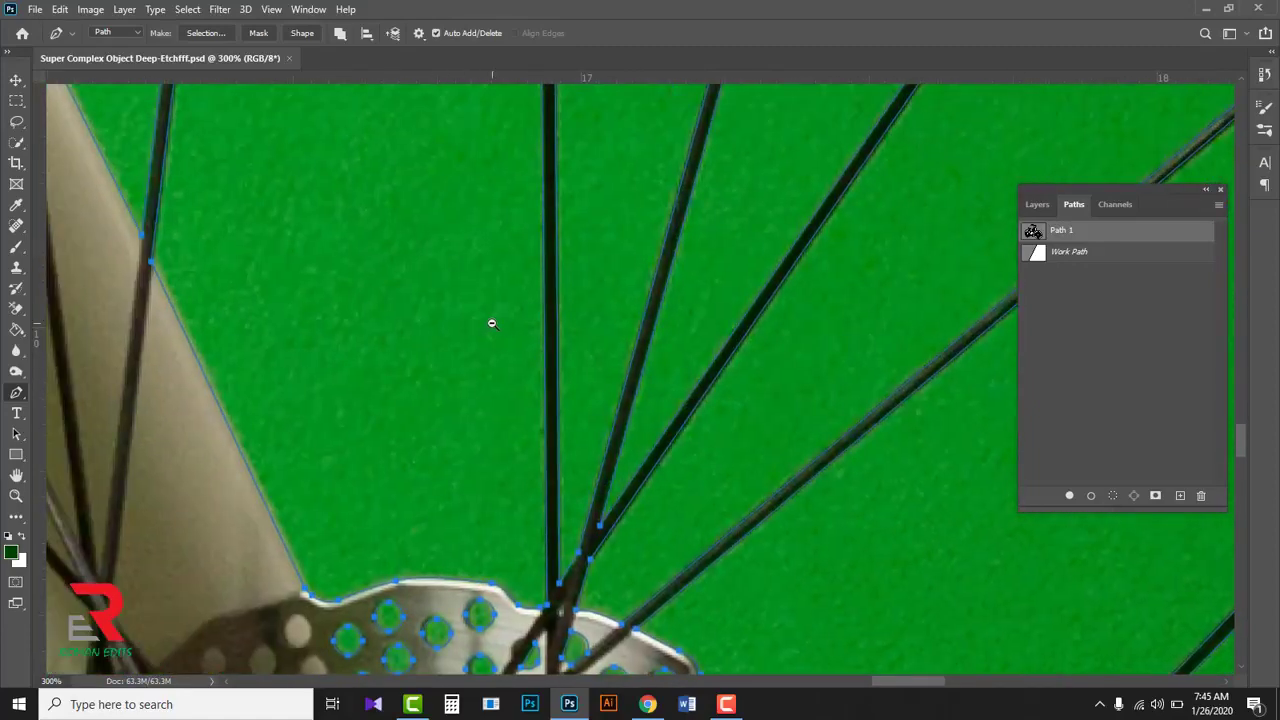
{"action": "left_click_drag", "start_coordinate": [491, 323], "coordinate": [642, 377]}
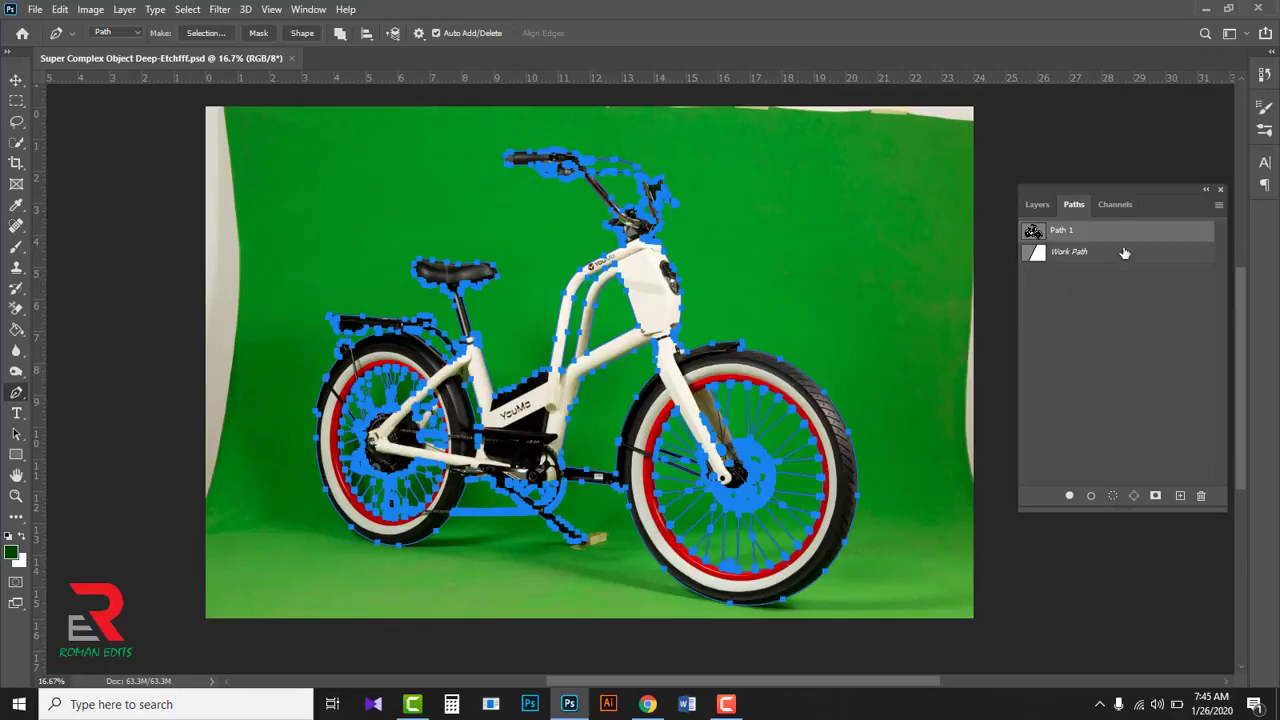
{"action": "left_click_drag", "start_coordinate": [1141, 241], "coordinate": [1201, 495]}
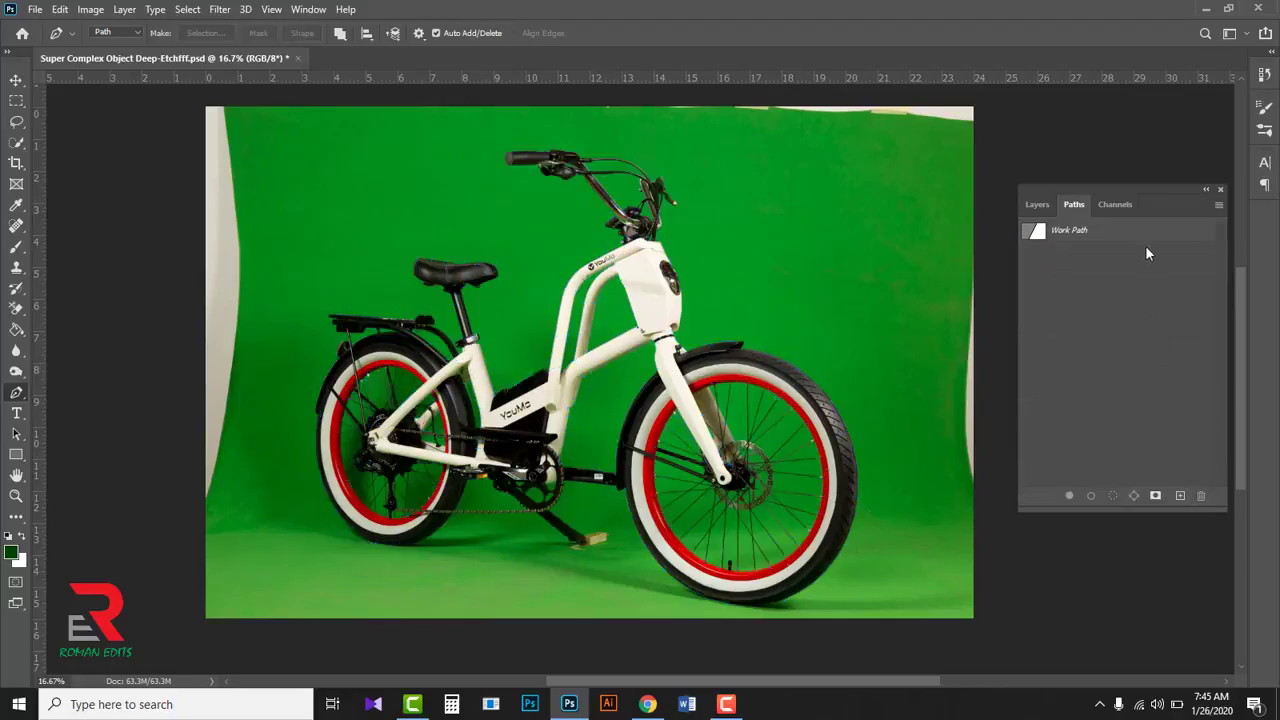
{"action": "left_click_drag", "start_coordinate": [1170, 346], "coordinate": [1201, 495]}
Step: Start a pen path at a lower front-wheel spoke's rim nipple and trace along the spoke to where it crosses the next one
{"action": "scroll", "coordinate": [791, 565], "scroll_direction": "up", "scroll_amount": 1}
{"action": "scroll", "coordinate": [713, 548], "scroll_direction": "up", "scroll_amount": 2}
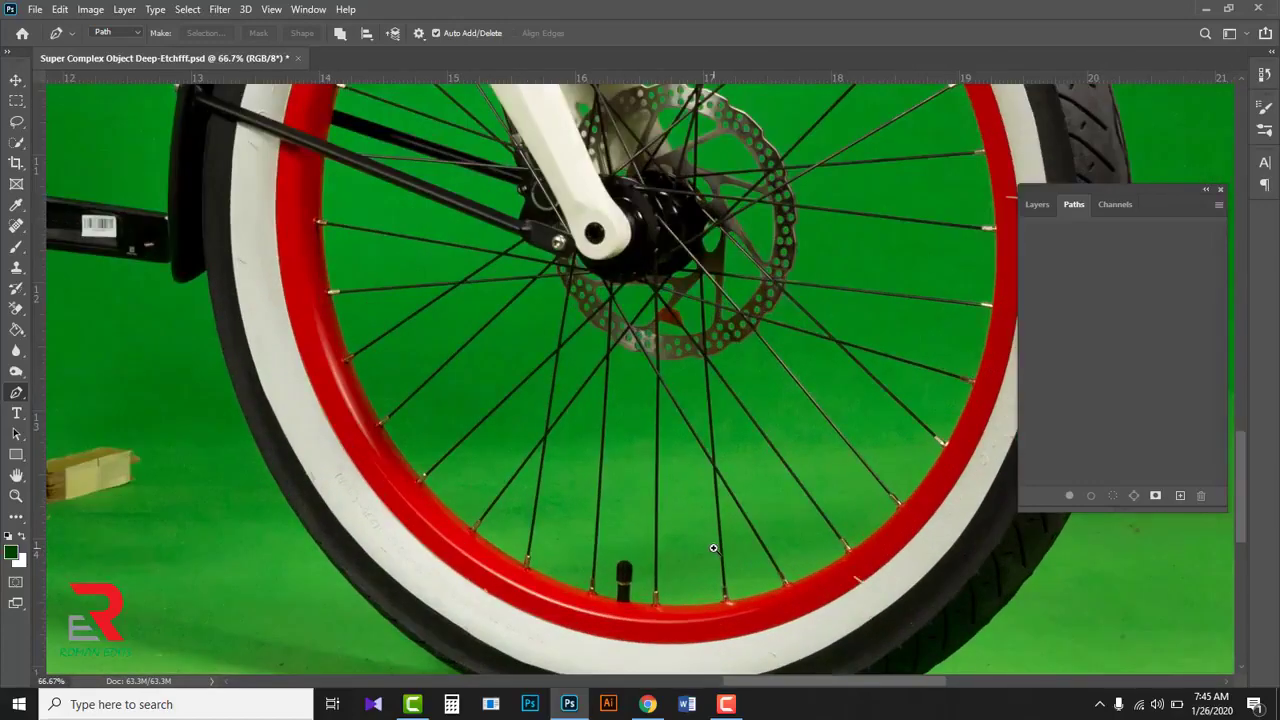
{"action": "scroll", "coordinate": [565, 529], "scroll_direction": "up", "scroll_amount": 1}
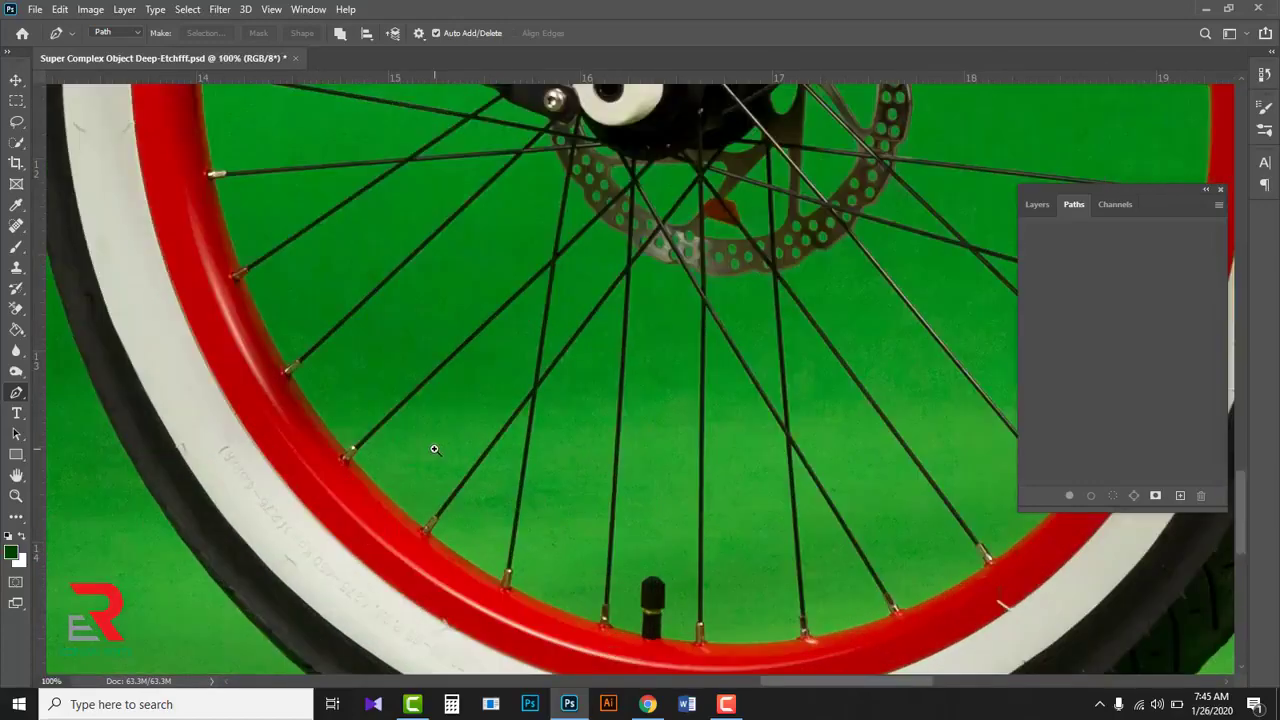
{"action": "scroll", "coordinate": [436, 456], "scroll_direction": "up", "scroll_amount": 1}
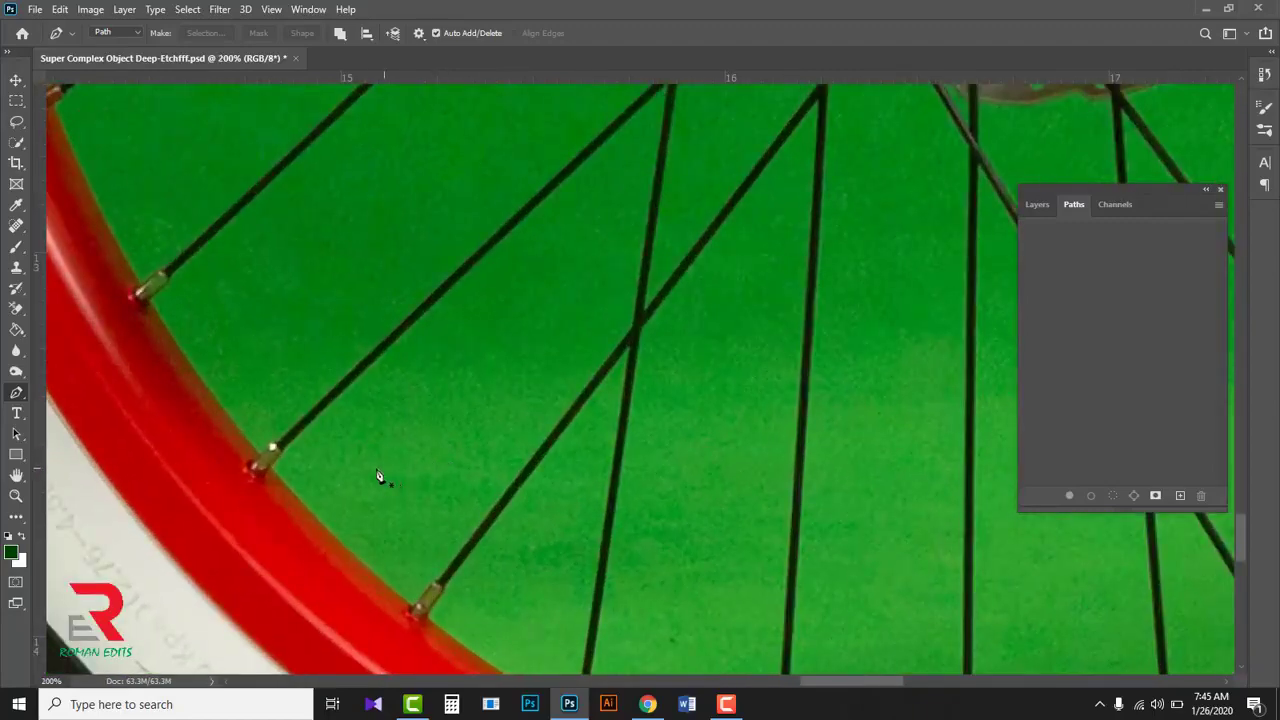
{"action": "scroll", "coordinate": [272, 465], "scroll_direction": "up", "scroll_amount": 1}
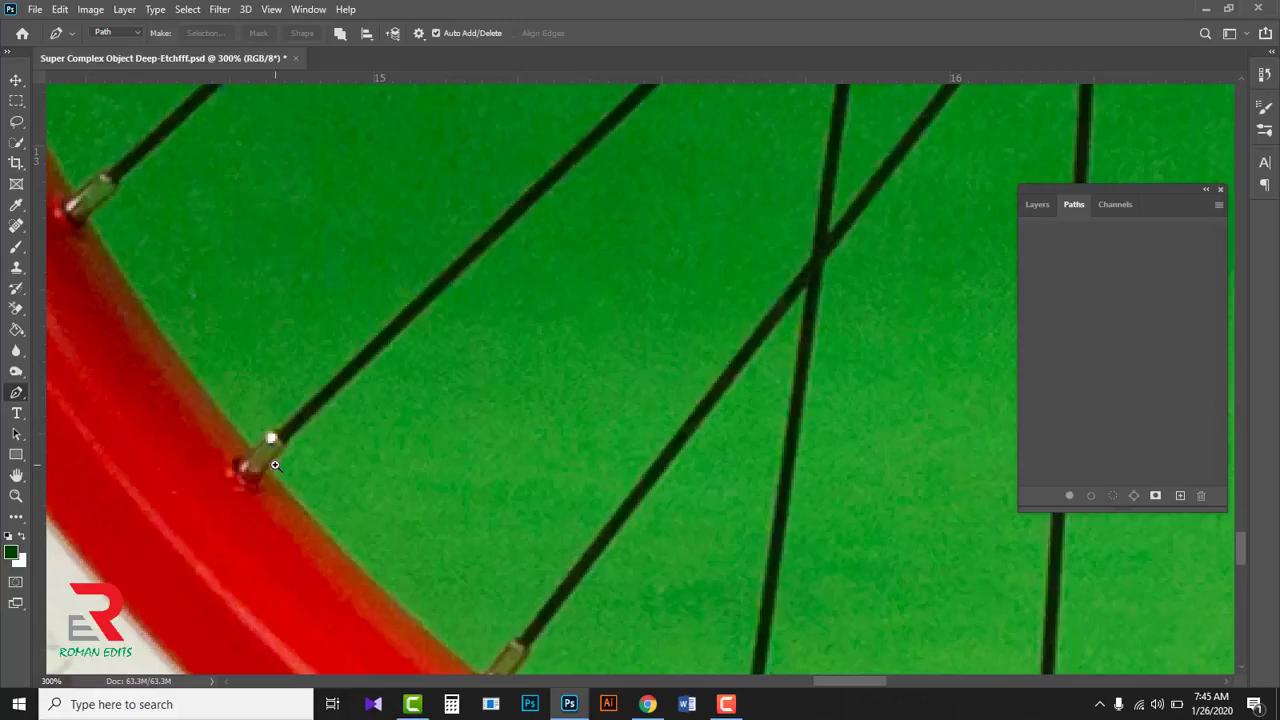
{"action": "scroll", "coordinate": [273, 466], "scroll_direction": "up", "scroll_amount": 1}
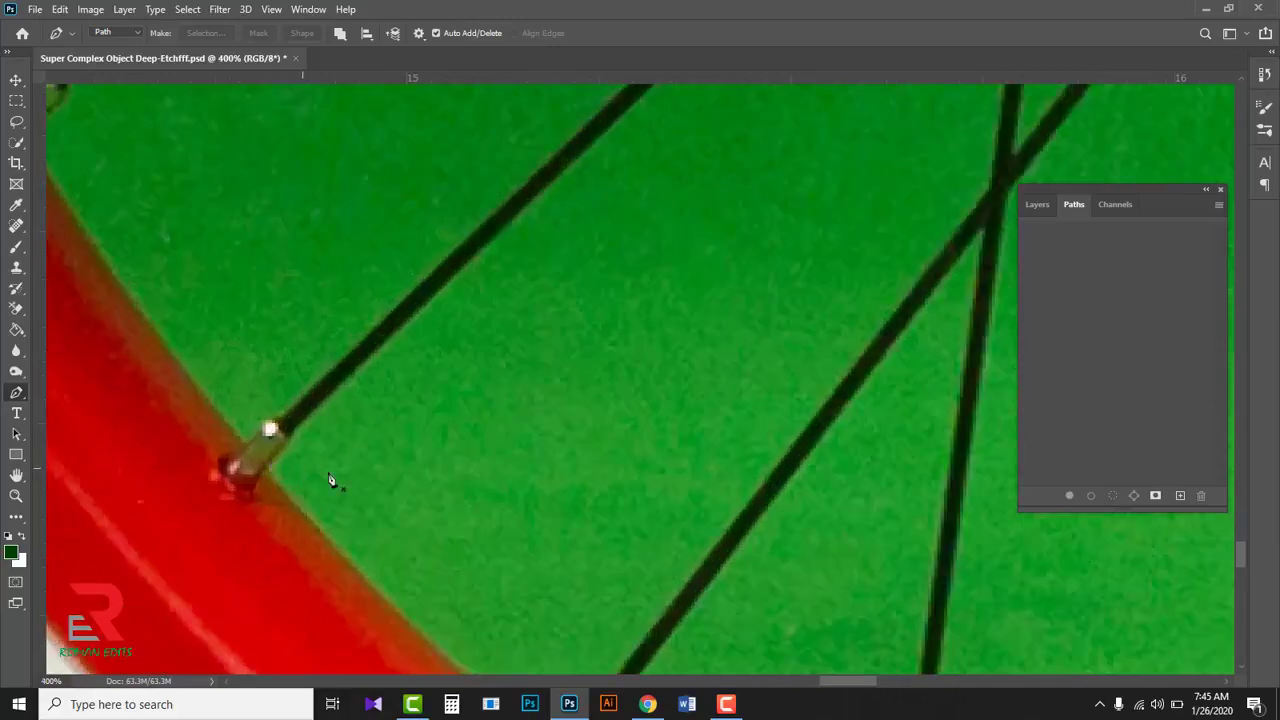
{"action": "left_click", "coordinate": [266, 471]}
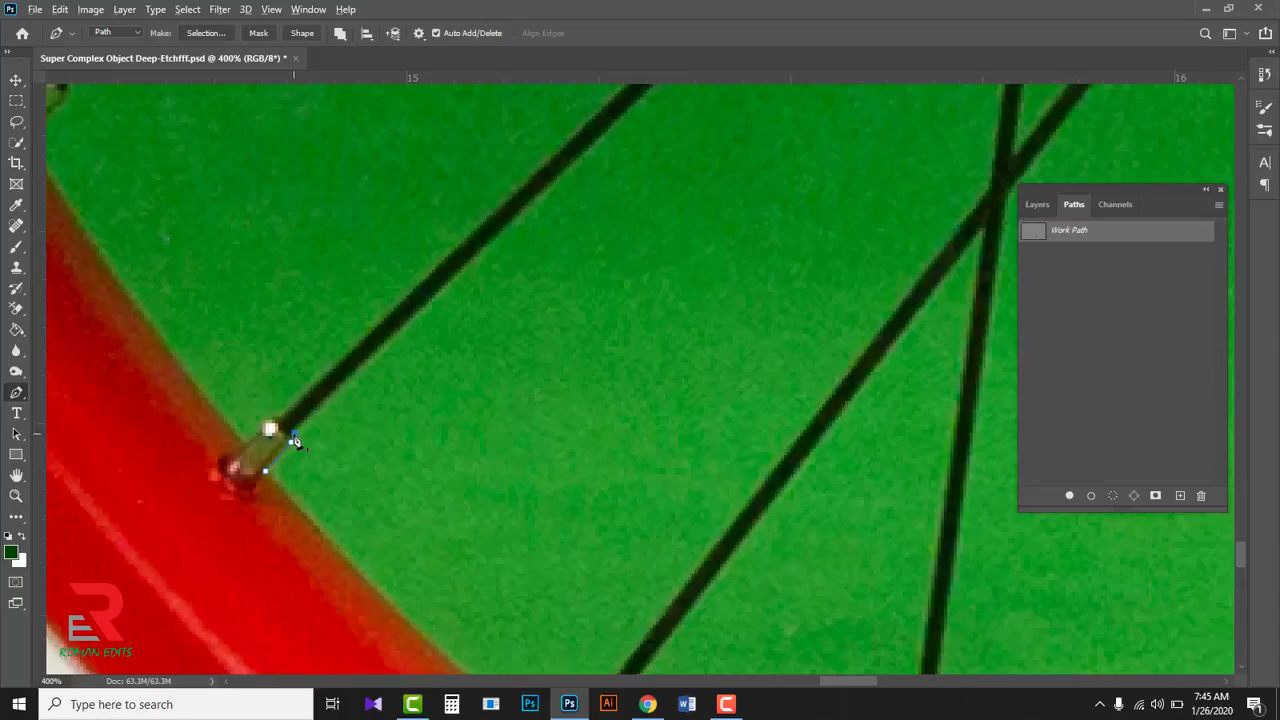
{"action": "left_click_drag", "start_coordinate": [560, 229], "coordinate": [371, 449]}
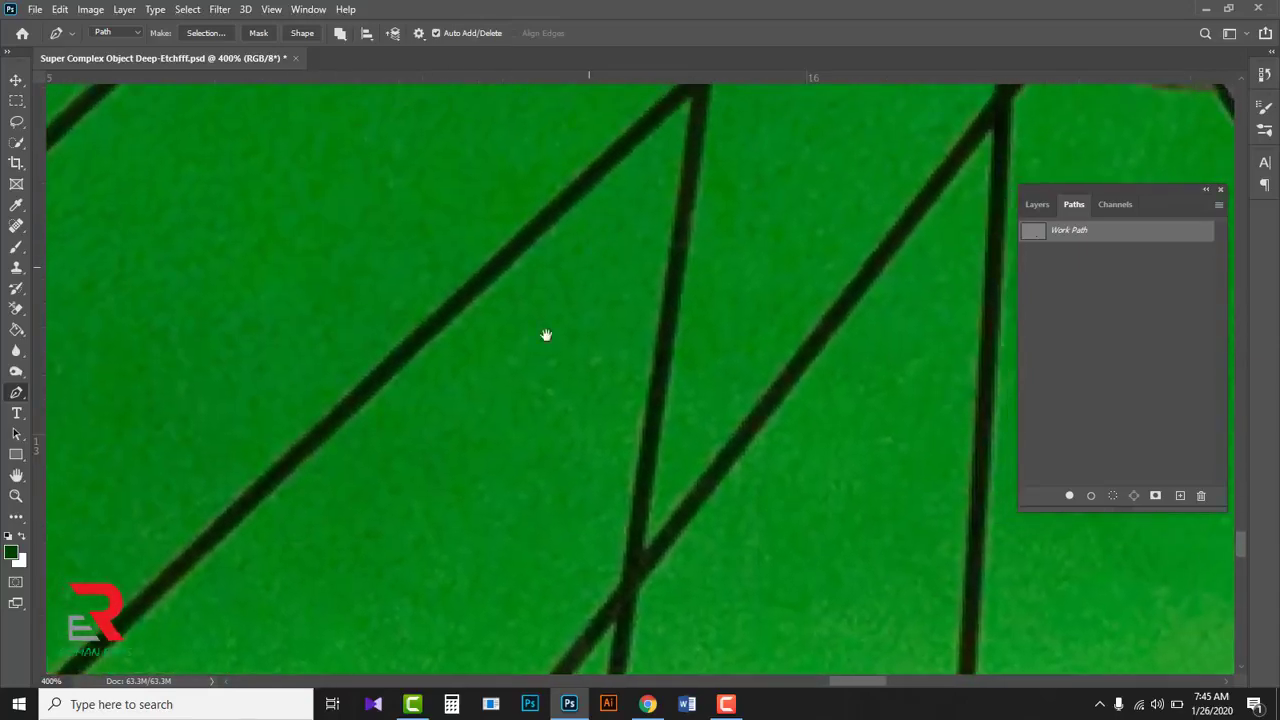
{"action": "left_click_drag", "start_coordinate": [546, 335], "coordinate": [457, 460]}
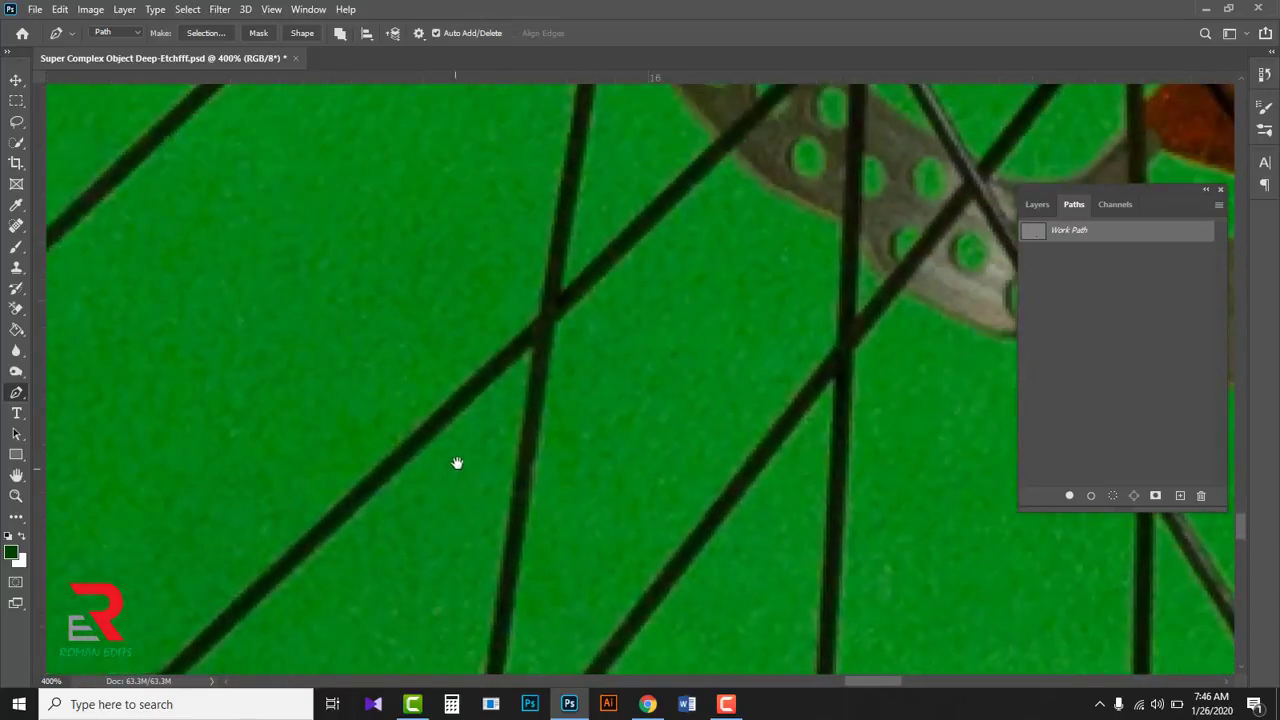
{"action": "left_click_drag", "start_coordinate": [501, 517], "coordinate": [506, 429]}
{"action": "left_click", "coordinate": [550, 356]}
Step: Trace down the neighbouring spoke and around its nipple, and close the path with a curve along the red rim
{"action": "left_click_drag", "start_coordinate": [435, 518], "coordinate": [799, 157]}
{"action": "left_click", "coordinate": [483, 530]}
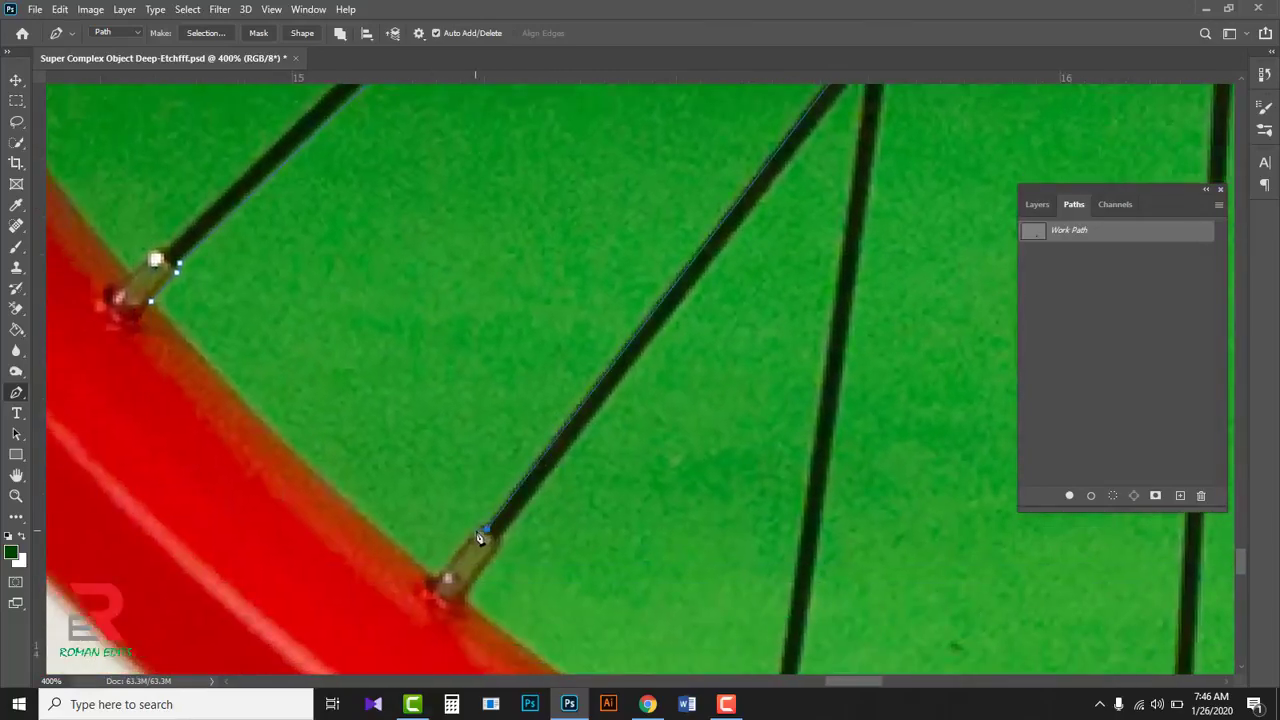
{"action": "left_click", "coordinate": [473, 531]}
{"action": "left_click", "coordinate": [436, 580]}
{"action": "left_click_drag", "start_coordinate": [201, 372], "coordinate": [282, 460]}
{"action": "left_click", "coordinate": [204, 371]}
Step: Outline the adjacent narrow gap between the two crossing spokes as a closed path, curving its lower edge along the rim
{"action": "left_click_drag", "start_coordinate": [601, 528], "coordinate": [494, 400]}
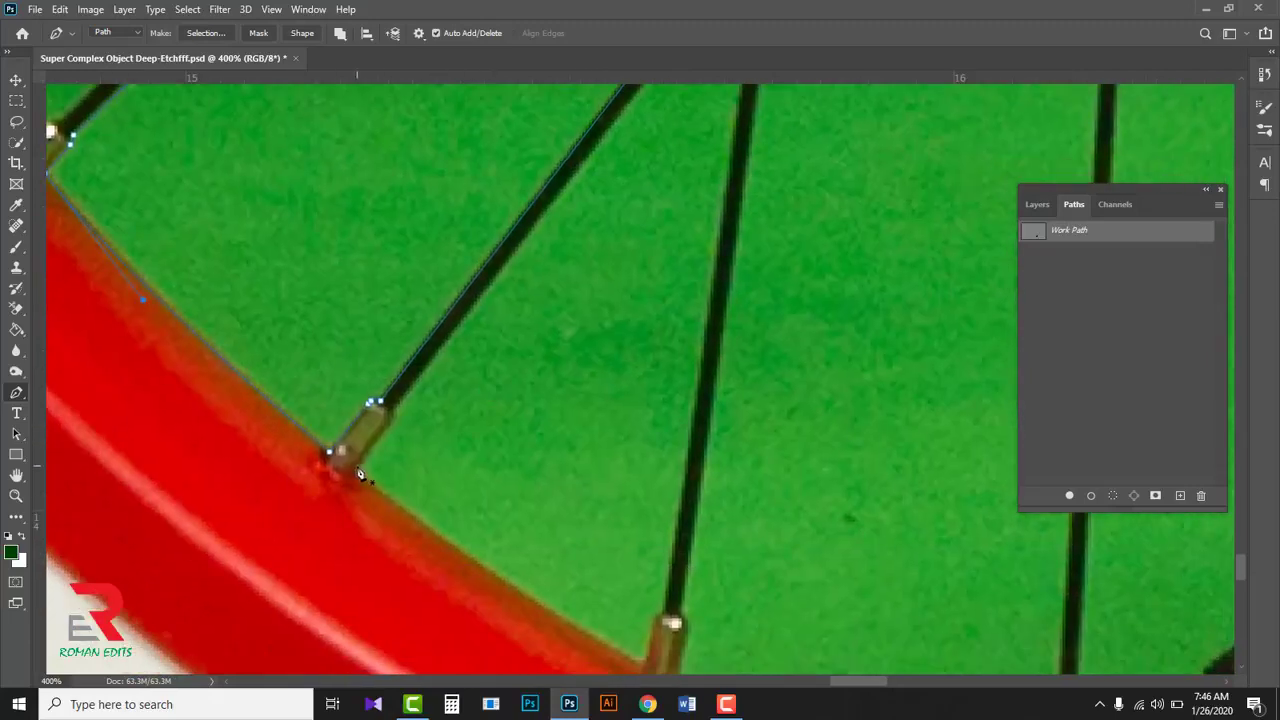
{"action": "left_click", "coordinate": [355, 467]}
{"action": "left_click_drag", "start_coordinate": [392, 430], "coordinate": [528, 380]}
{"action": "left_click", "coordinate": [561, 318]}
{"action": "left_click", "coordinate": [528, 525]}
{"action": "left_click", "coordinate": [518, 530]}
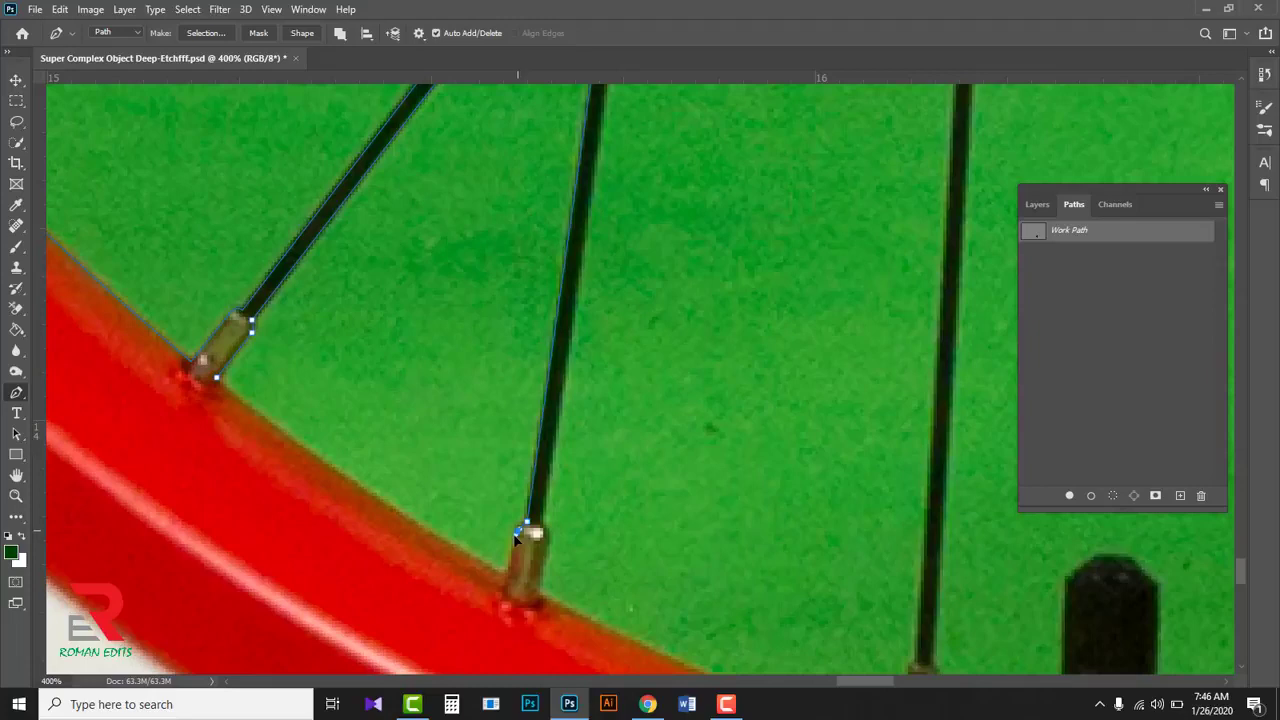
{"action": "left_click", "coordinate": [511, 575]}
{"action": "left_click_drag", "start_coordinate": [217, 378], "coordinate": [163, 315]}
Step: Outline the next gap between the spokes with the Pen tool, curving along the red rim and following both spokes and their nipples
{"action": "left_click_drag", "start_coordinate": [555, 520], "coordinate": [376, 390]}
{"action": "left_click", "coordinate": [722, 610]}
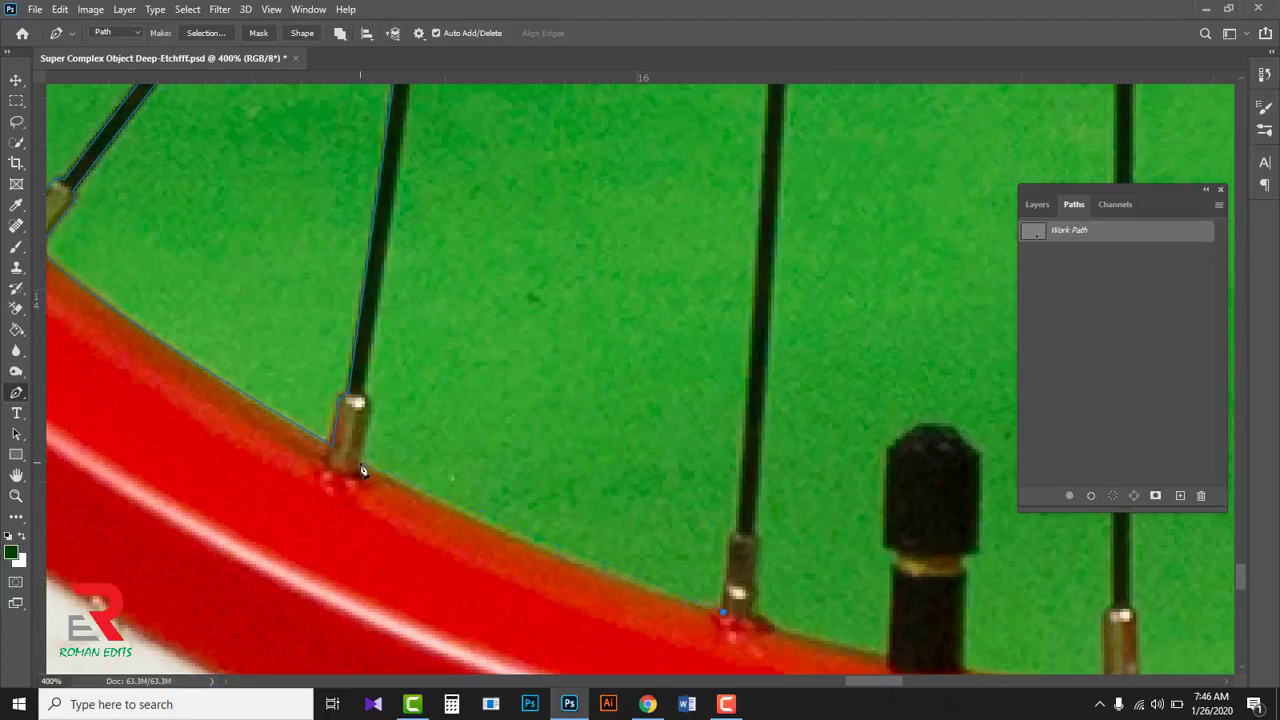
{"action": "left_click", "coordinate": [245, 392]}
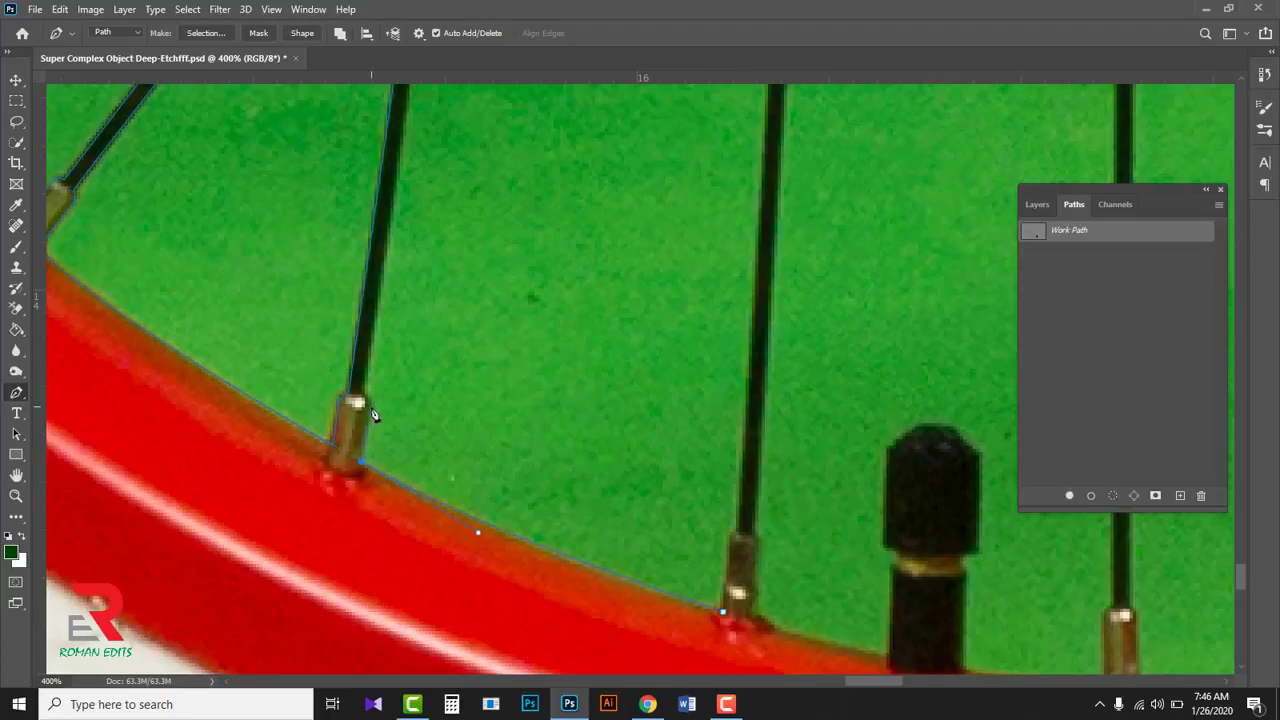
{"action": "scroll", "coordinate": [380, 477], "scroll_direction": "up", "scroll_amount": 6}
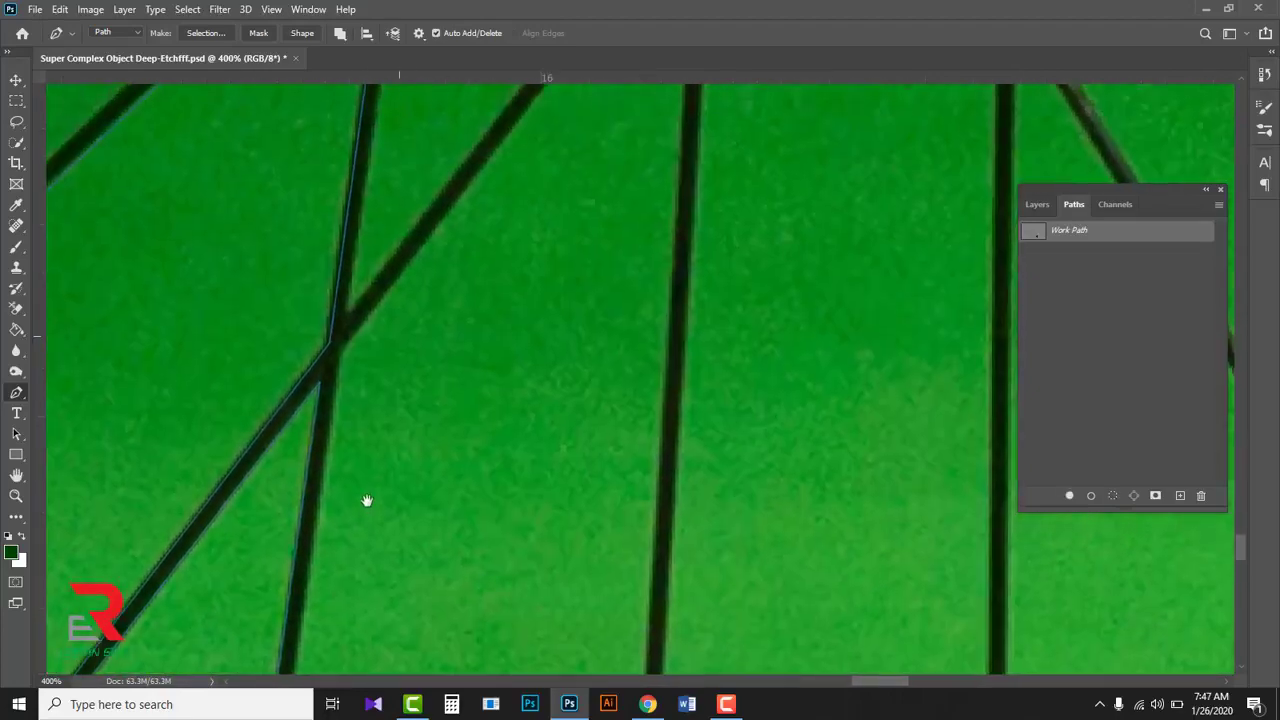
{"action": "scroll", "coordinate": [497, 271], "scroll_direction": "up", "scroll_amount": 5}
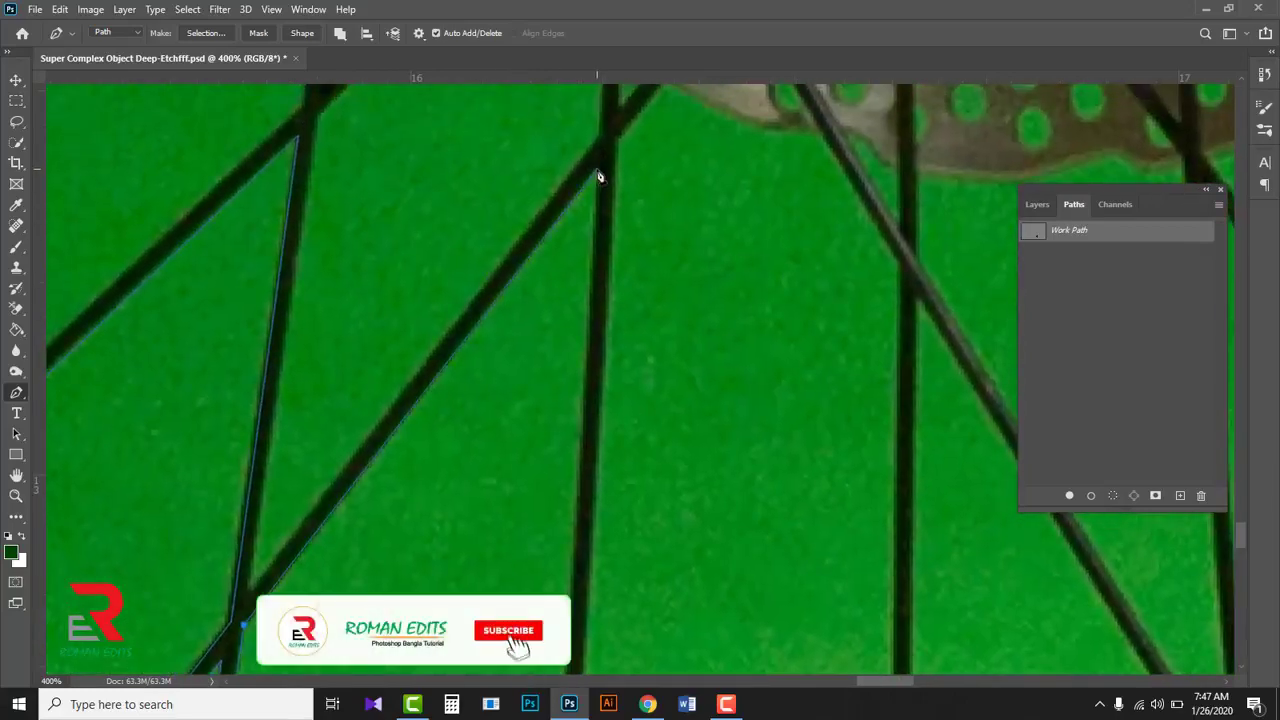
{"action": "scroll", "coordinate": [531, 434], "scroll_direction": "down", "scroll_amount": 10}
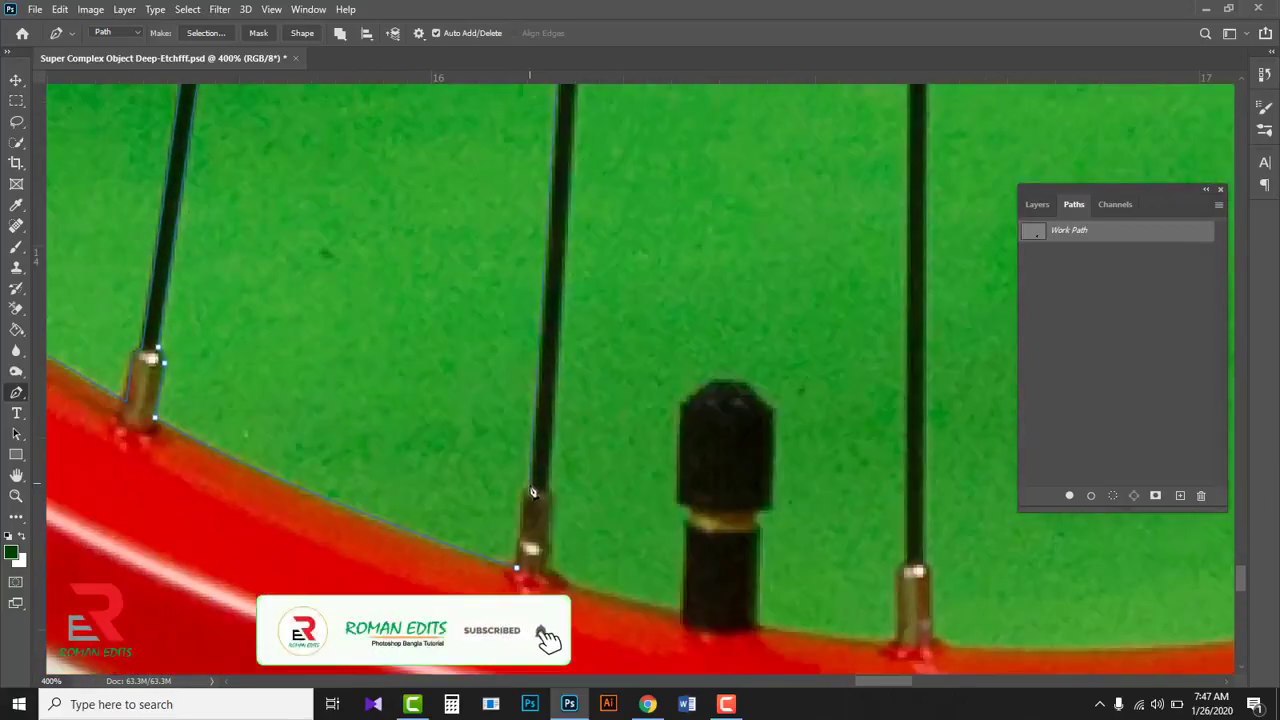
{"action": "left_click", "coordinate": [525, 490]}
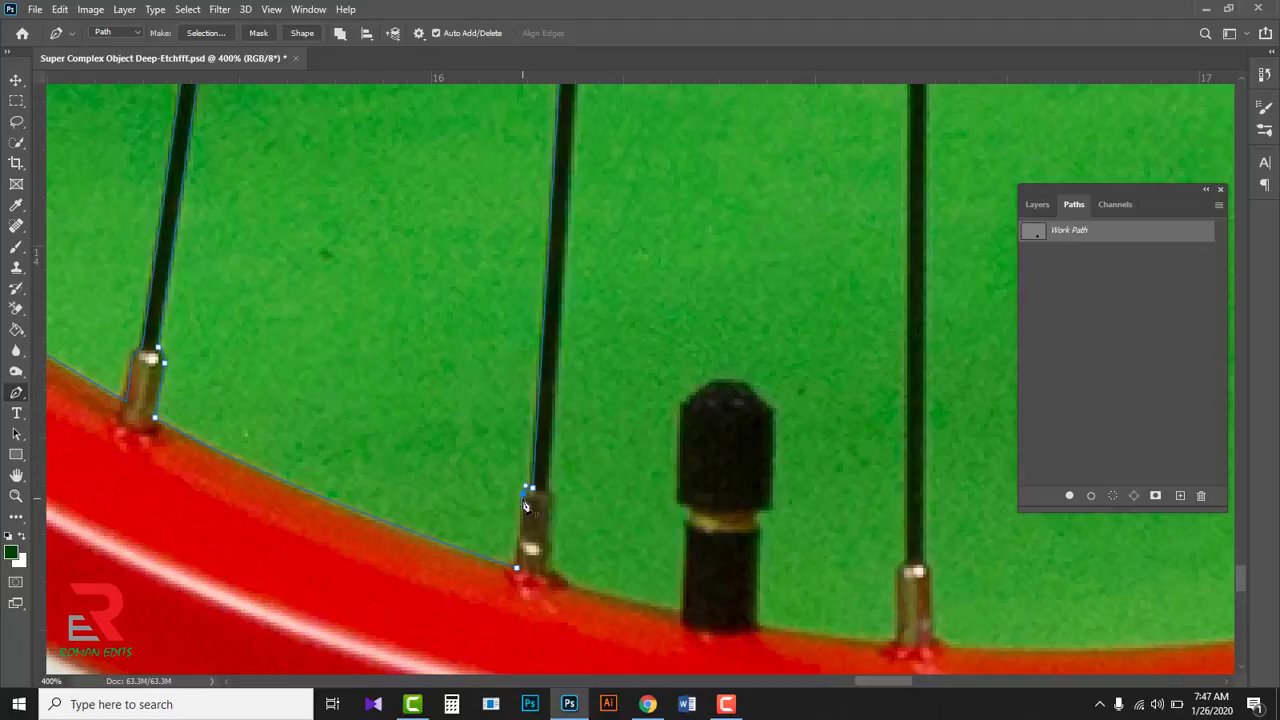
Step: Outline the gap above the spoke crossings as a closed path, following the spokes and the outer edge of the brake disc
{"action": "scroll", "coordinate": [434, 404], "scroll_direction": "down", "scroll_amount": 3}
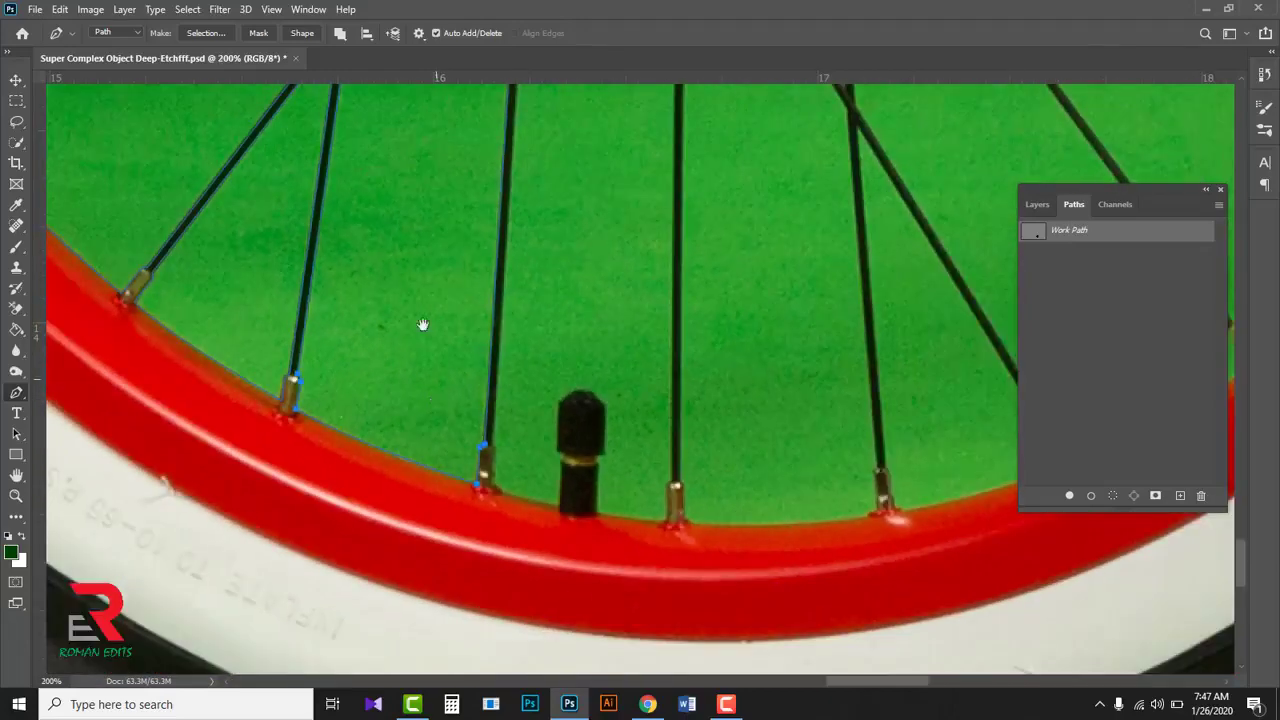
{"action": "left_click_drag", "start_coordinate": [423, 325], "coordinate": [450, 560]}
{"action": "left_click_drag", "start_coordinate": [417, 200], "coordinate": [480, 488]}
{"action": "scroll", "coordinate": [446, 501], "scroll_direction": "up", "scroll_amount": 1}
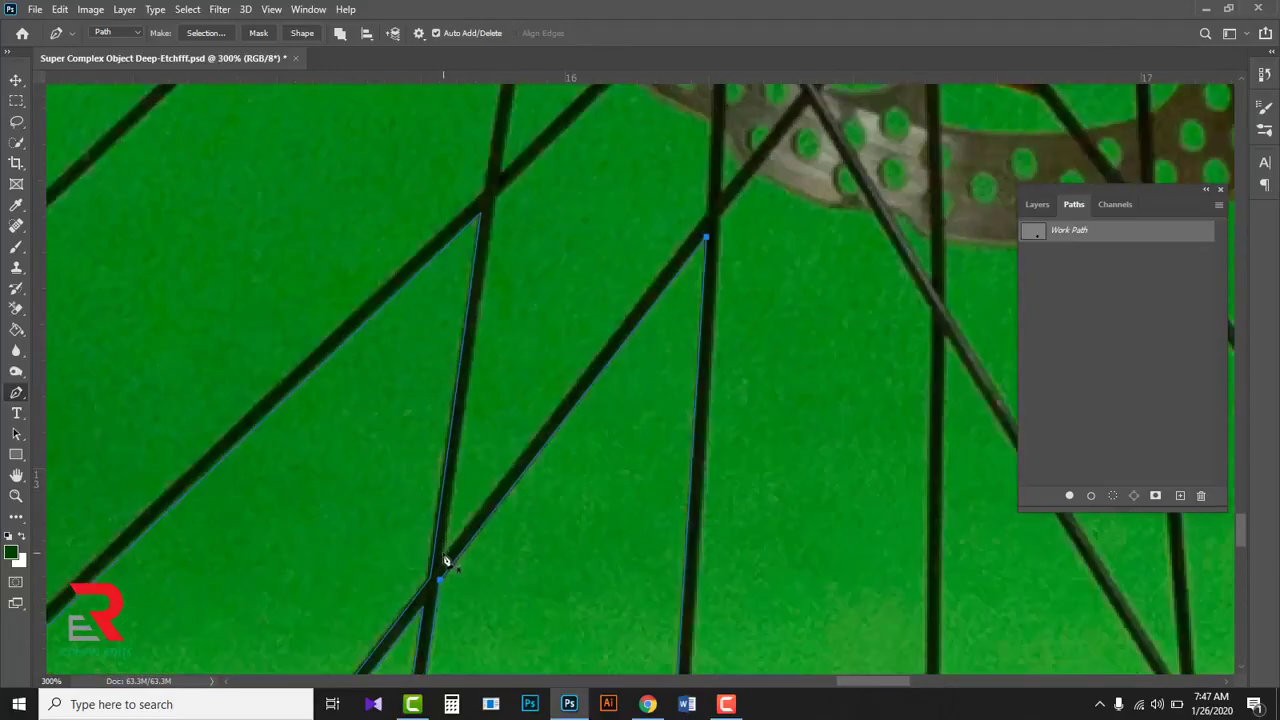
{"action": "left_click", "coordinate": [492, 193]}
{"action": "scroll", "coordinate": [540, 230], "scroll_direction": "up", "scroll_amount": 3}
{"action": "left_click", "coordinate": [591, 228]}
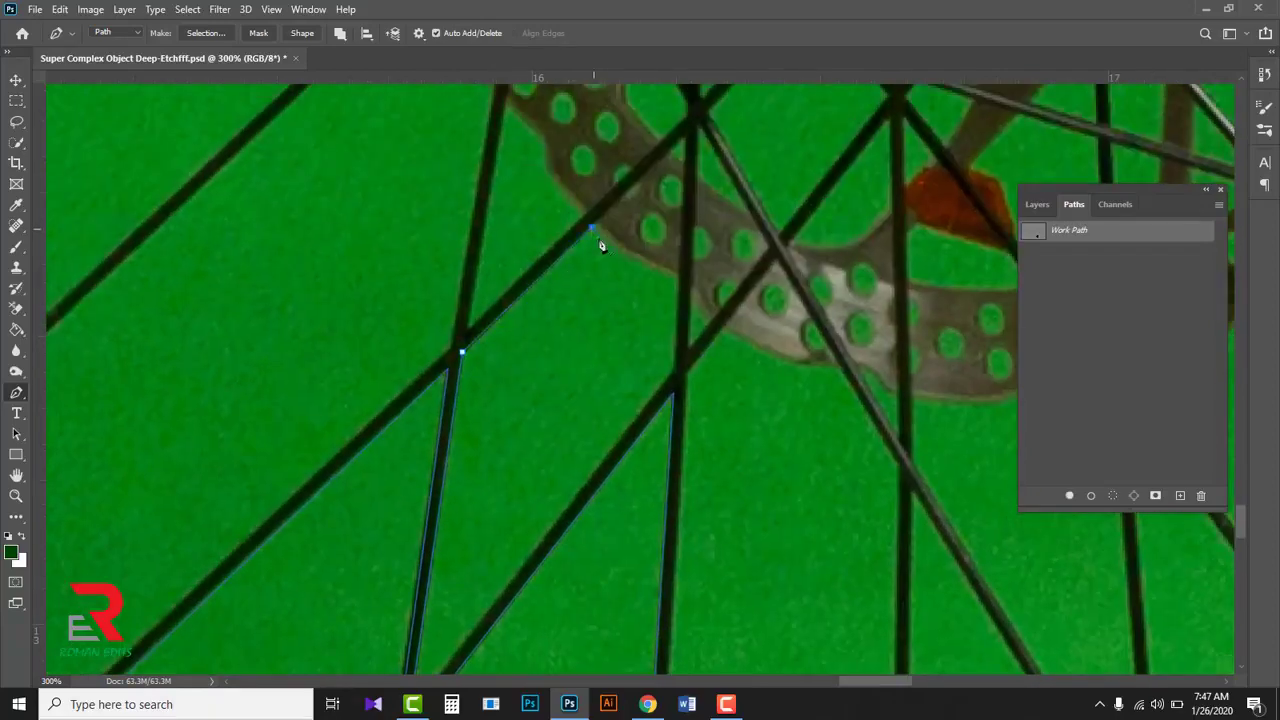
{"action": "left_click", "coordinate": [677, 371]}
{"action": "scroll", "coordinate": [540, 500], "scroll_direction": "down", "scroll_amount": 3}
{"action": "scroll", "coordinate": [540, 500], "scroll_direction": "left", "scroll_amount": 1}
{"action": "left_click", "coordinate": [460, 578]}
{"action": "scroll", "coordinate": [641, 232], "scroll_direction": "up", "scroll_amount": 3}
{"action": "scroll", "coordinate": [614, 306], "scroll_direction": "right", "scroll_amount": 2}
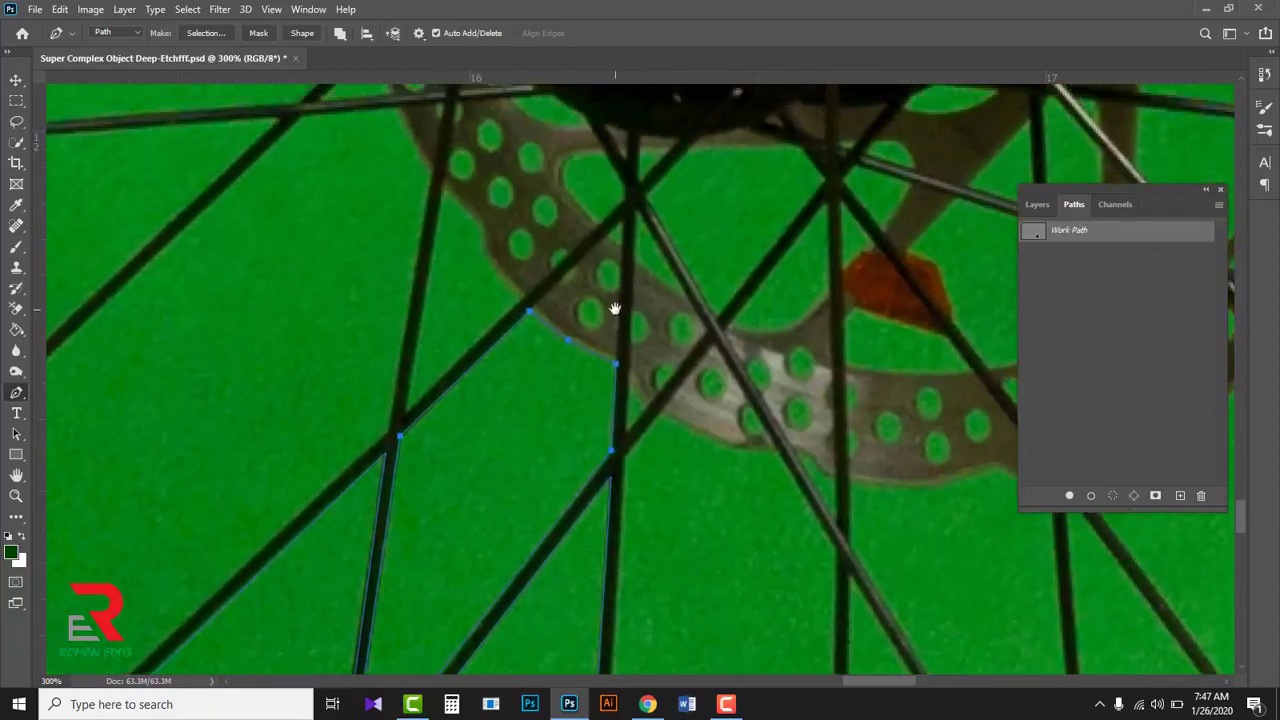
Step: Trace the brake disc's outer hole between the two spokes as a closed, curved path
{"action": "scroll", "coordinate": [631, 391], "scroll_direction": "up", "scroll_amount": 1}
{"action": "scroll", "coordinate": [600, 380], "scroll_direction": "up", "scroll_amount": 1}
{"action": "left_click", "coordinate": [527, 349]}
{"action": "left_click", "coordinate": [544, 372]}
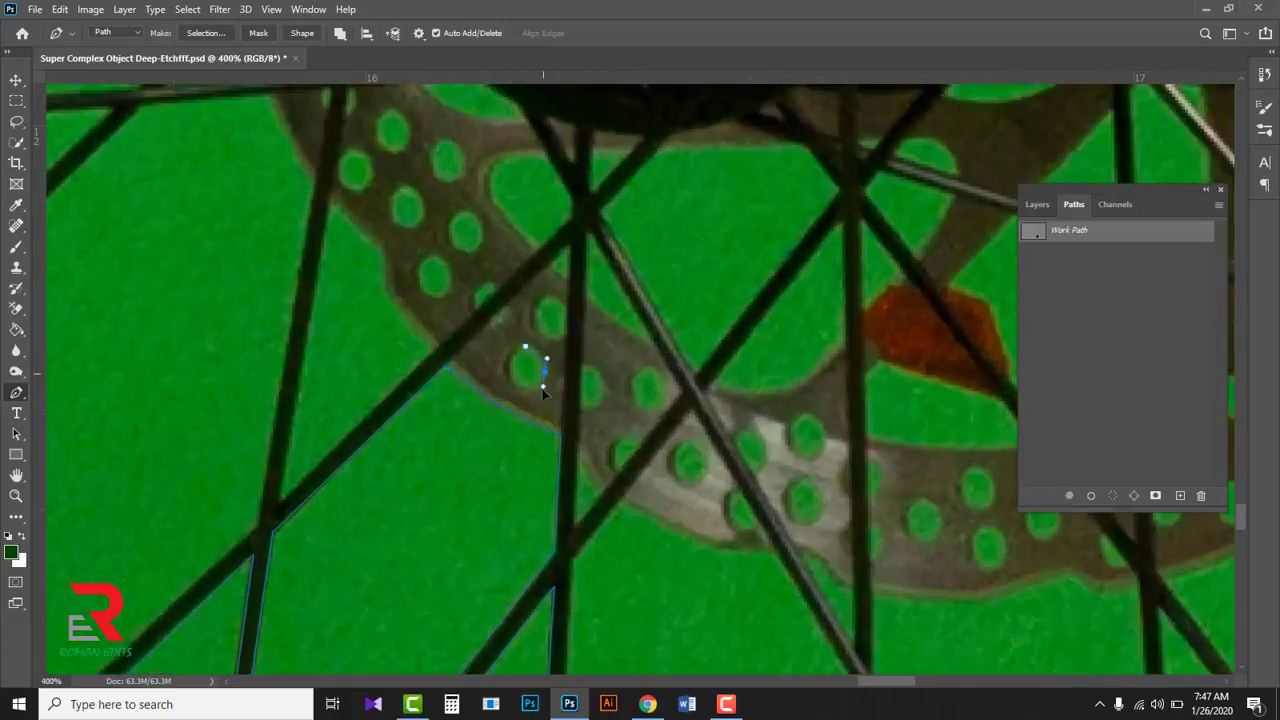
{"action": "left_click", "coordinate": [542, 398]}
{"action": "left_click", "coordinate": [514, 392]}
Step: Trace the neighbouring disc hole as a closed path, cutting it off straight where the spoke covers it
{"action": "left_click_drag", "start_coordinate": [532, 345], "coordinate": [567, 290]}
{"action": "left_click", "coordinate": [567, 337]}
{"action": "left_click", "coordinate": [567, 308]}
{"action": "left_click", "coordinate": [567, 337]}
{"action": "scroll", "coordinate": [588, 352], "scroll_direction": "right", "scroll_amount": 1}
{"action": "scroll", "coordinate": [588, 352], "scroll_direction": "up", "scroll_amount": 1}
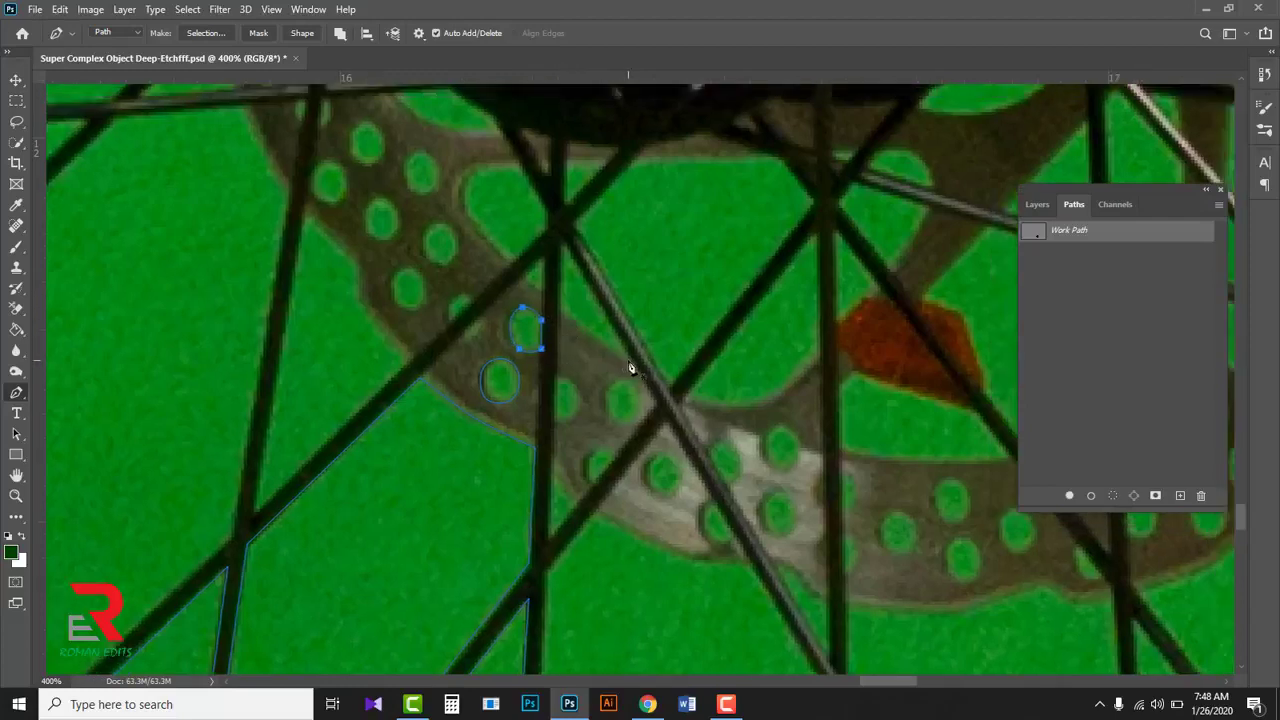
Step: Outline the small triangular green gap between the two diverging spokes and the brake disc's inner edge
{"action": "left_click", "coordinate": [630, 361]}
{"action": "left_click", "coordinate": [560, 310]}
{"action": "left_click", "coordinate": [563, 241]}
{"action": "left_click", "coordinate": [632, 363]}
{"action": "scroll", "coordinate": [640, 375], "scroll_direction": "right", "scroll_amount": 1}
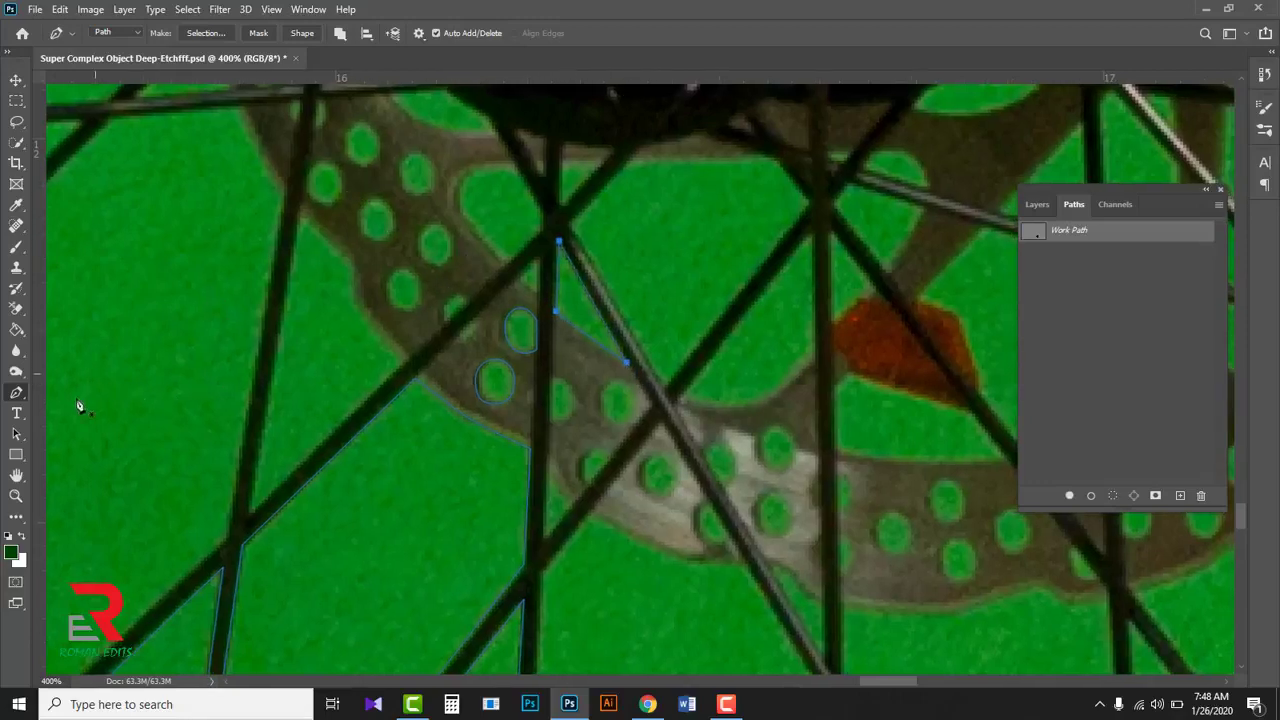
Step: Draw elliptical paths over the round brake-disc holes beside the traced spoke gaps, using the Ellipse Tool
{"action": "left_click", "coordinate": [16, 456]}
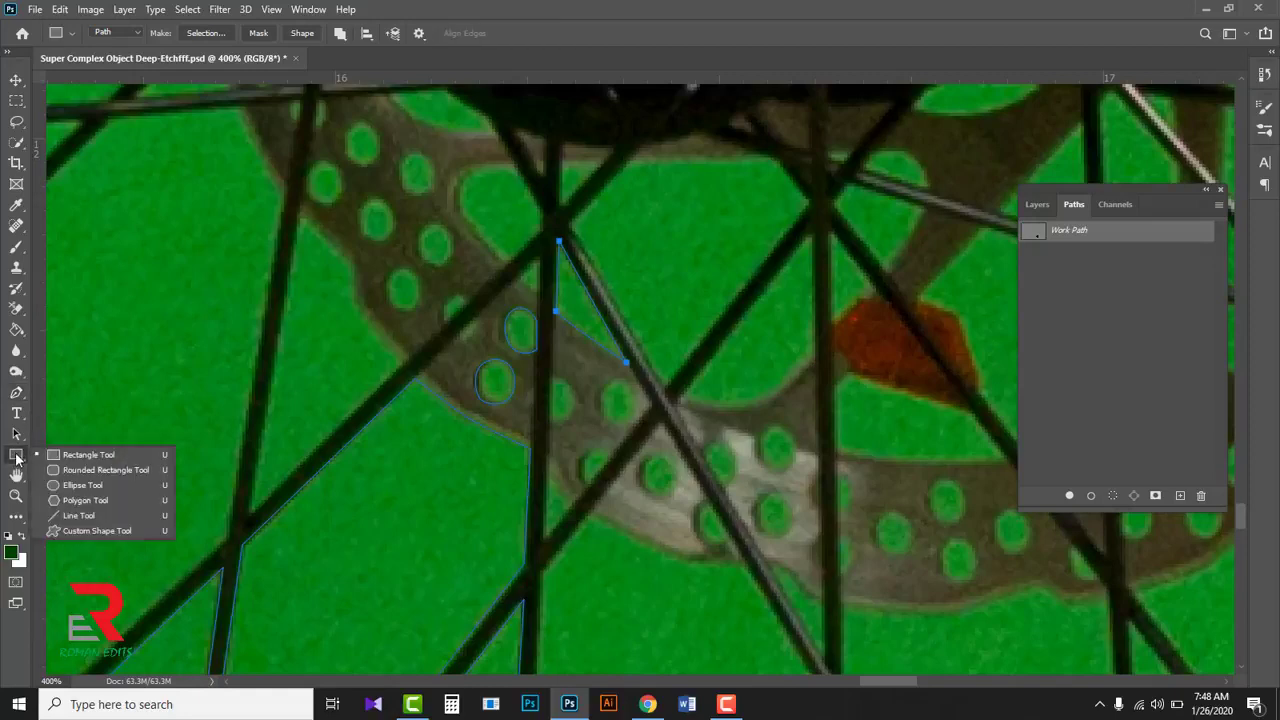
{"action": "left_click", "coordinate": [78, 487]}
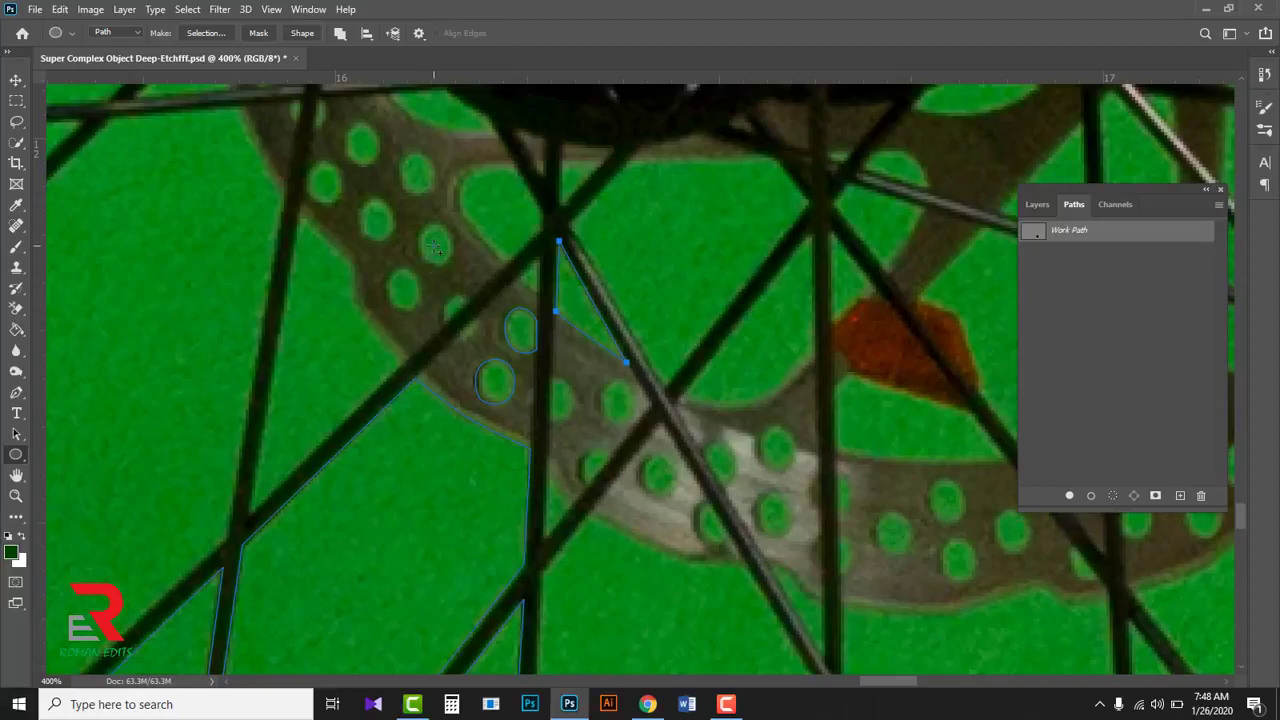
{"action": "left_click_drag", "start_coordinate": [435, 248], "coordinate": [453, 270]}
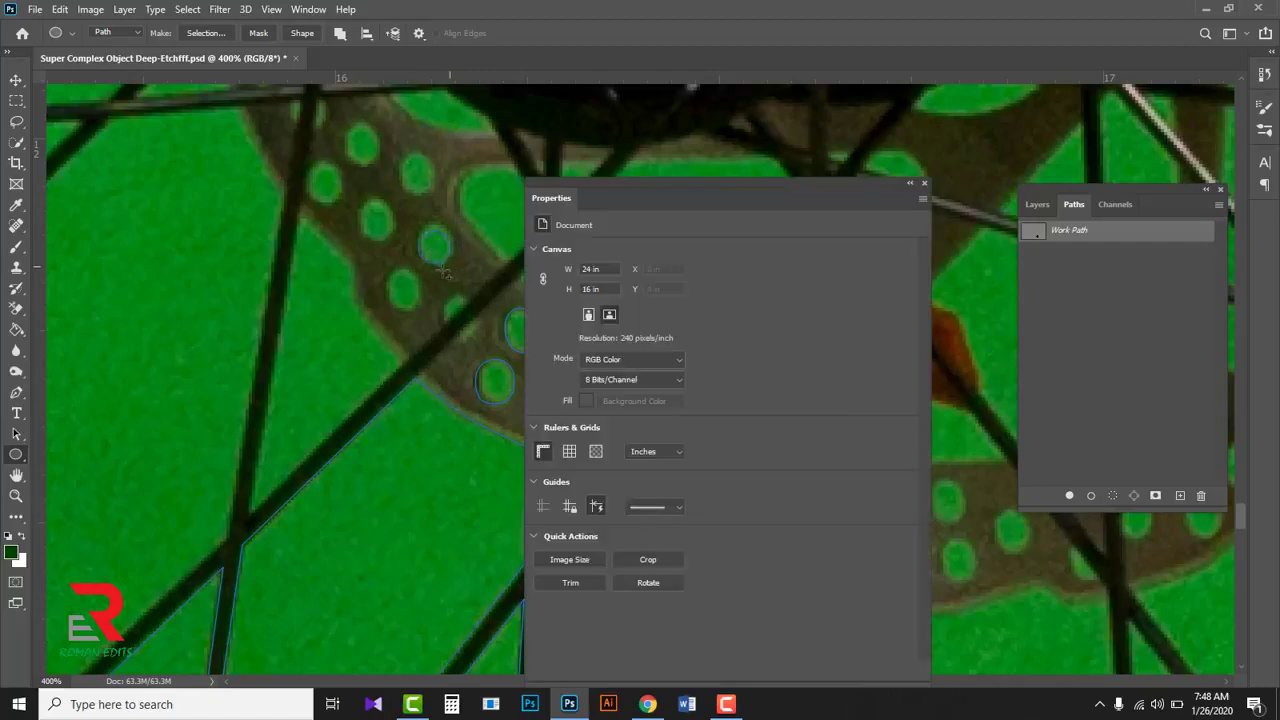
{"action": "left_click", "coordinate": [925, 184]}
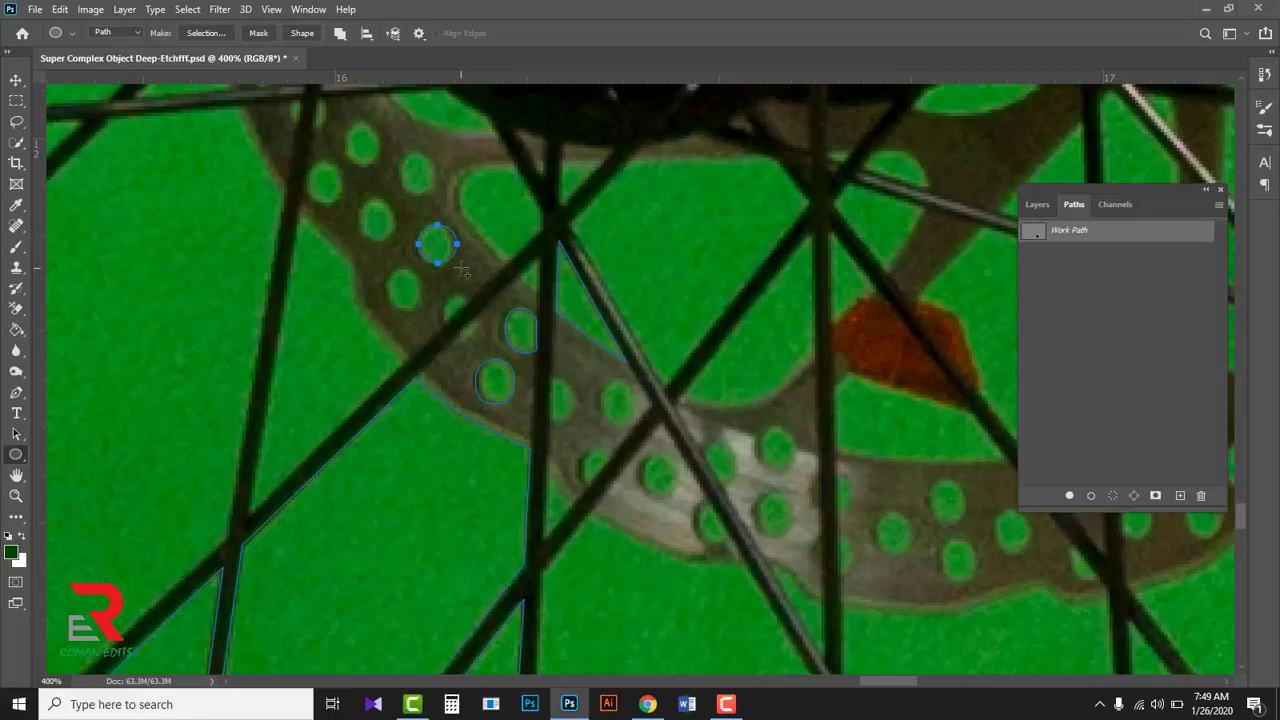
{"action": "mouse_move", "coordinate": [386, 273]}
{"action": "left_mouse_down"}
{"action": "mouse_move", "coordinate": [424, 303]}
{"action": "mouse_move", "coordinate": [397, 230]}
{"action": "mouse_move", "coordinate": [336, 203]}
{"action": "left_mouse_up"}
{"action": "scroll", "coordinate": [484, 260], "scroll_direction": "down", "scroll_amount": 5}
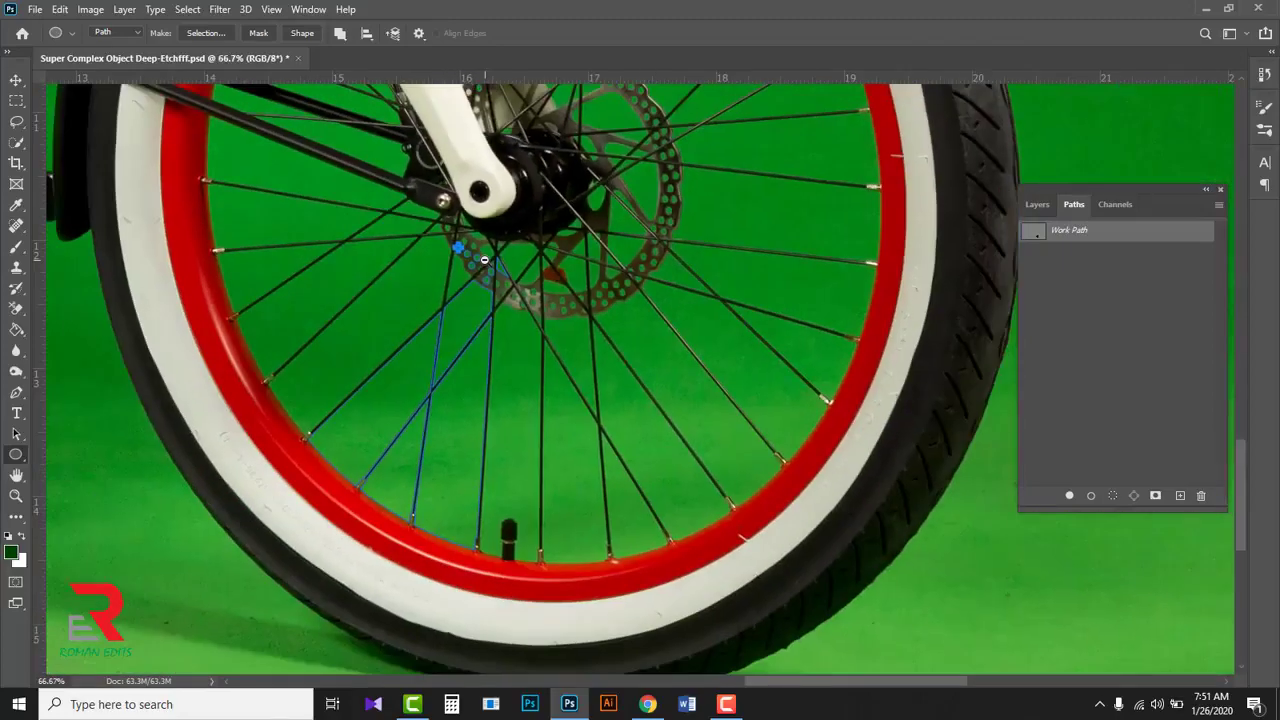
Step: Switch back to the Pen tool and save the work path as "method 1"
{"action": "key", "text": "p"}
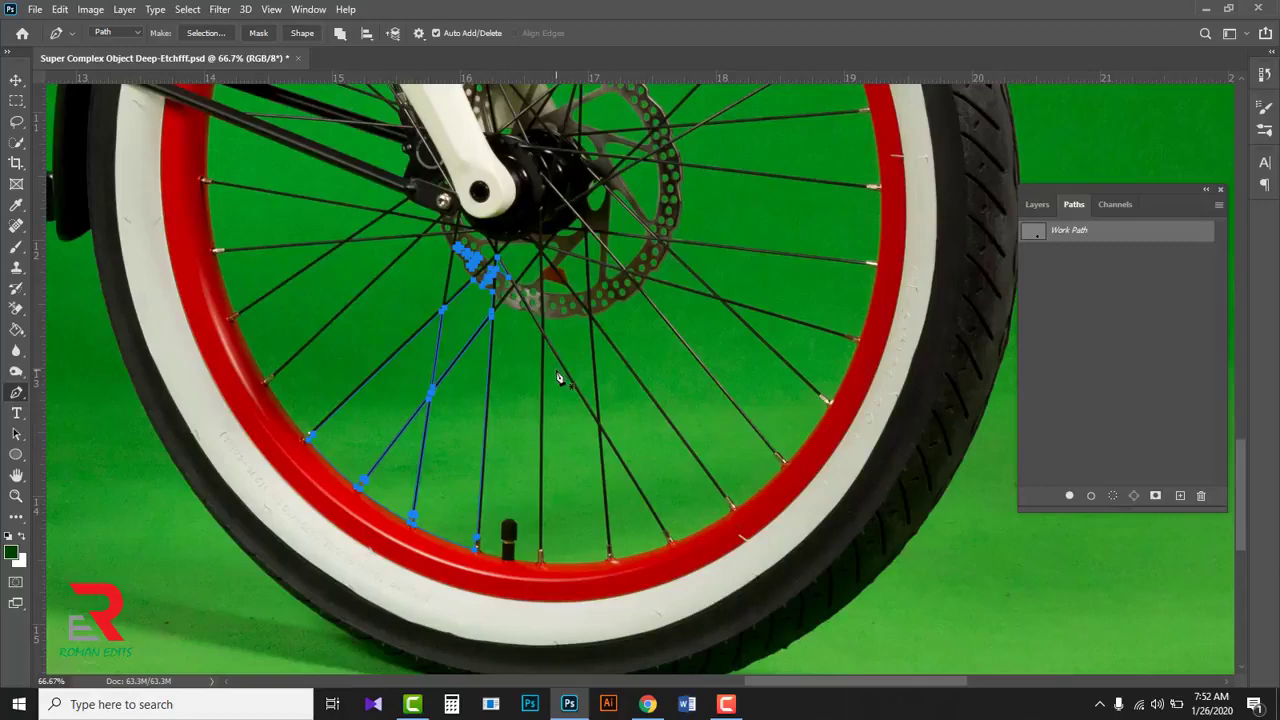
{"action": "scroll", "coordinate": [559, 378], "scroll_direction": "down", "scroll_amount": 4}
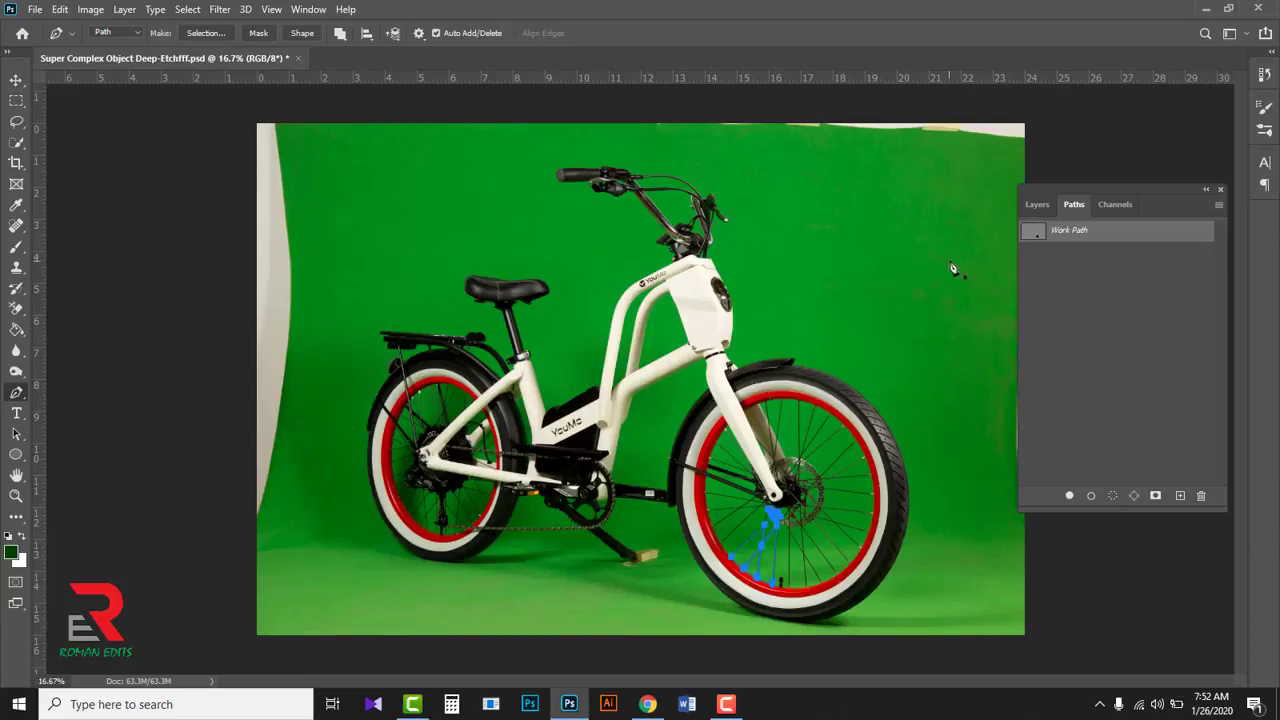
{"action": "double_click", "coordinate": [1133, 237]}
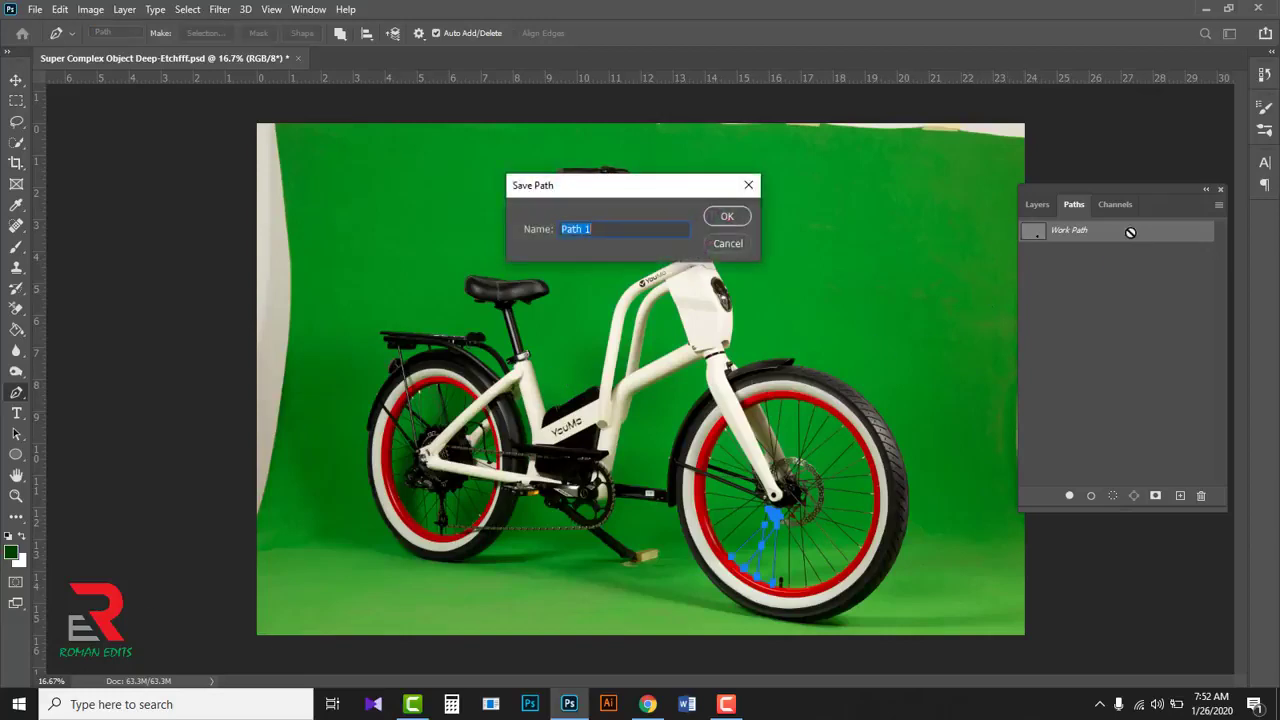
{"action": "type", "text": "method"}
{"action": "left_click", "coordinate": [730, 216]}
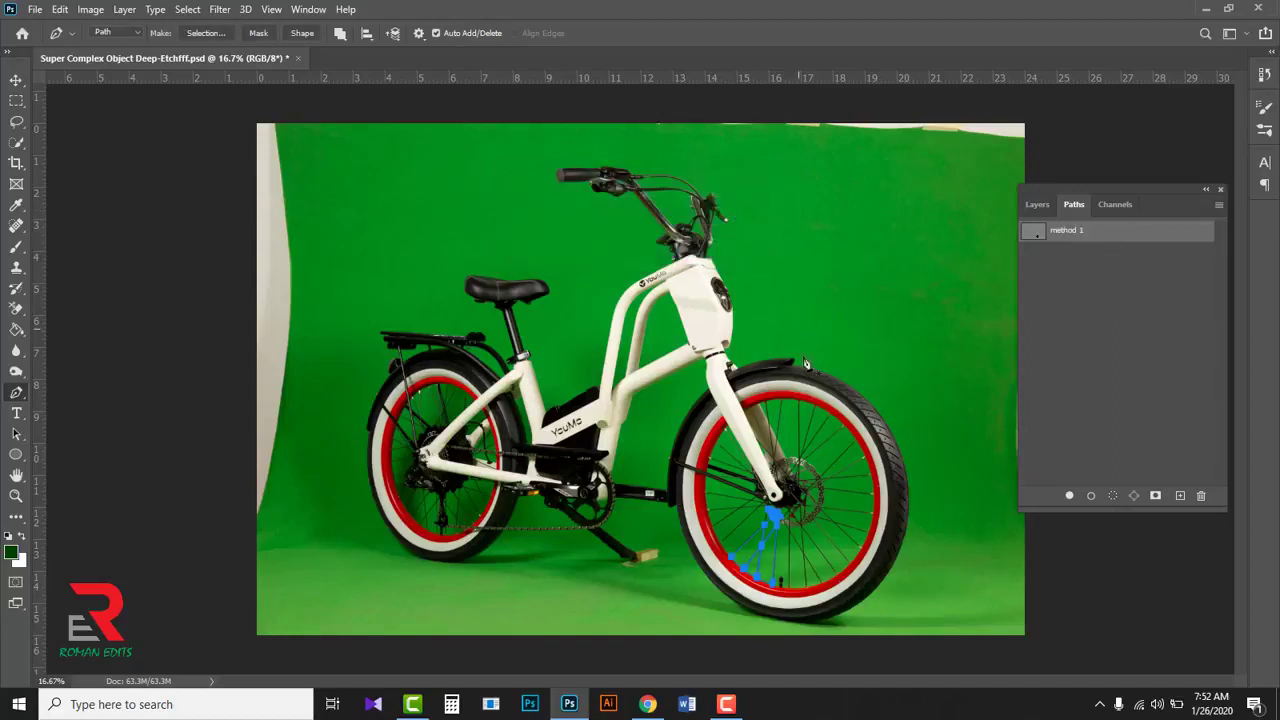
Step: Create a new empty path and name it "method 2"
{"action": "scroll", "coordinate": [786, 557], "scroll_direction": "up", "scroll_amount": 3}
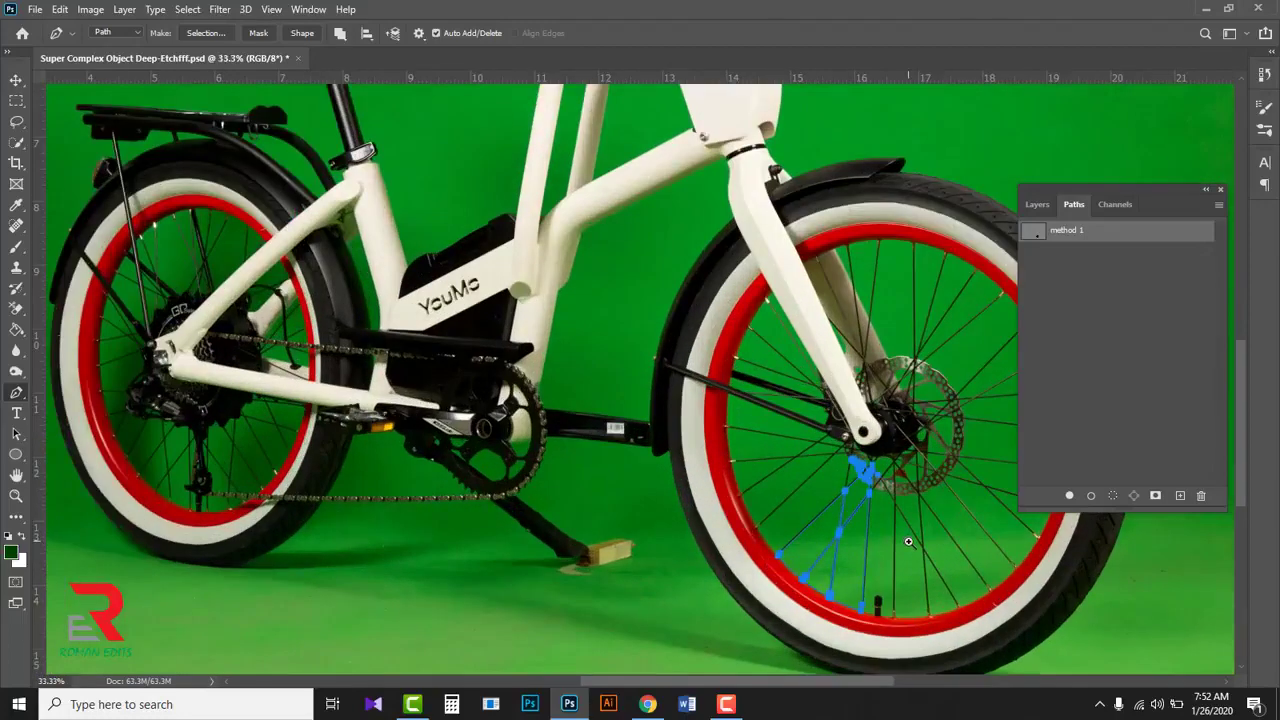
{"action": "scroll", "coordinate": [905, 545], "scroll_direction": "up", "scroll_amount": 2}
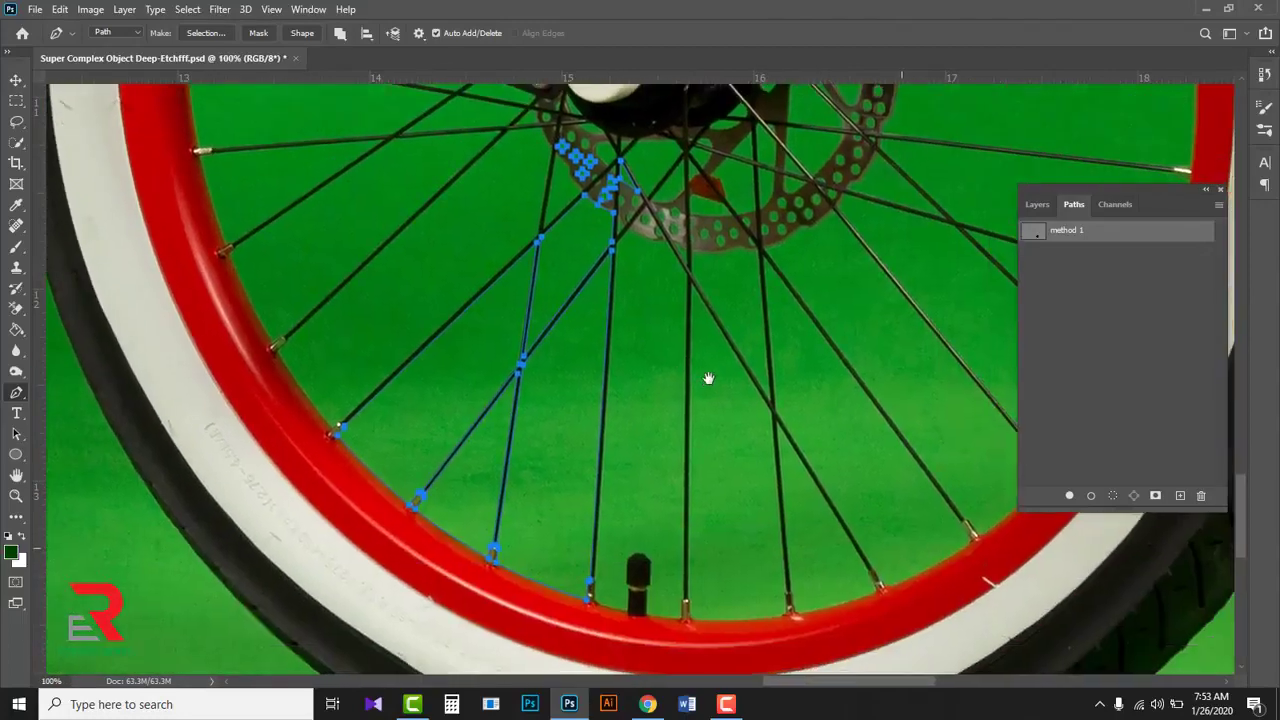
{"action": "left_click", "coordinate": [1179, 496]}
{"action": "key", "text": "ctrl+minus"}
{"action": "double_click", "coordinate": [1062, 252]}
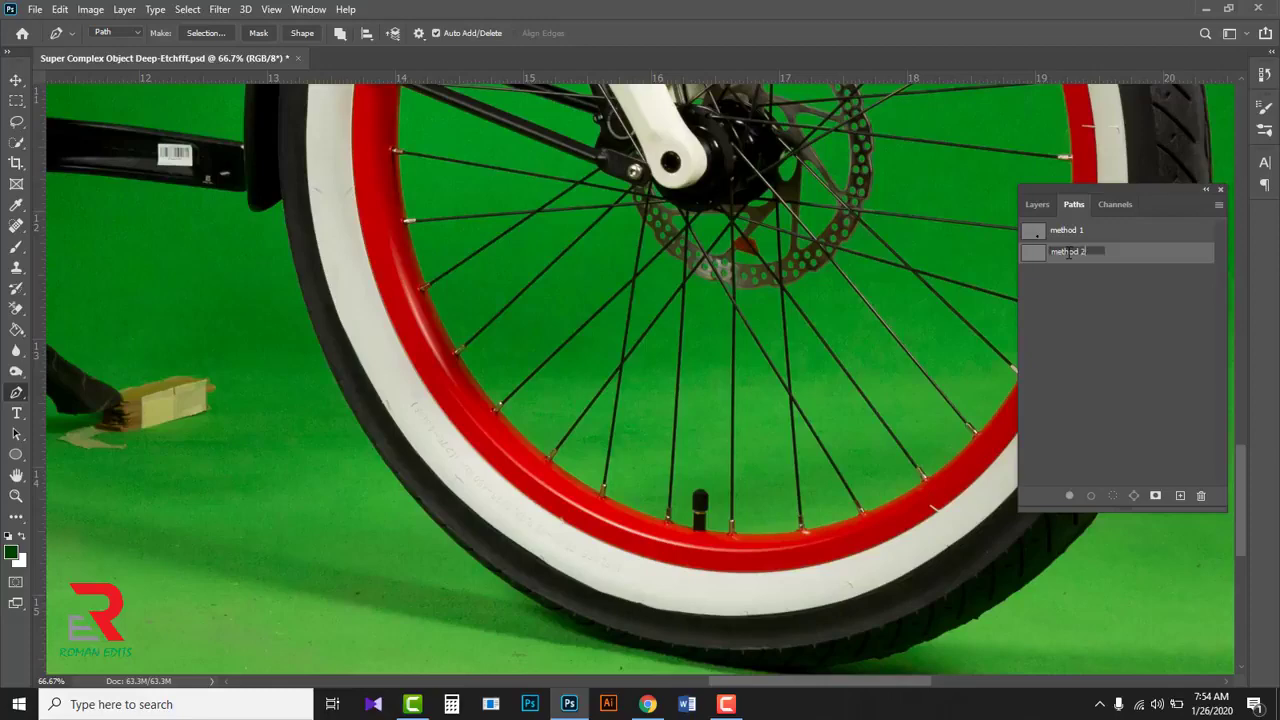
{"action": "key", "text": "Return"}
Step: Start a pen path along the upper edge of a spoke nipple on the front wheel's inner rim
{"action": "scroll", "coordinate": [434, 202], "scroll_direction": "up", "scroll_amount": 3}
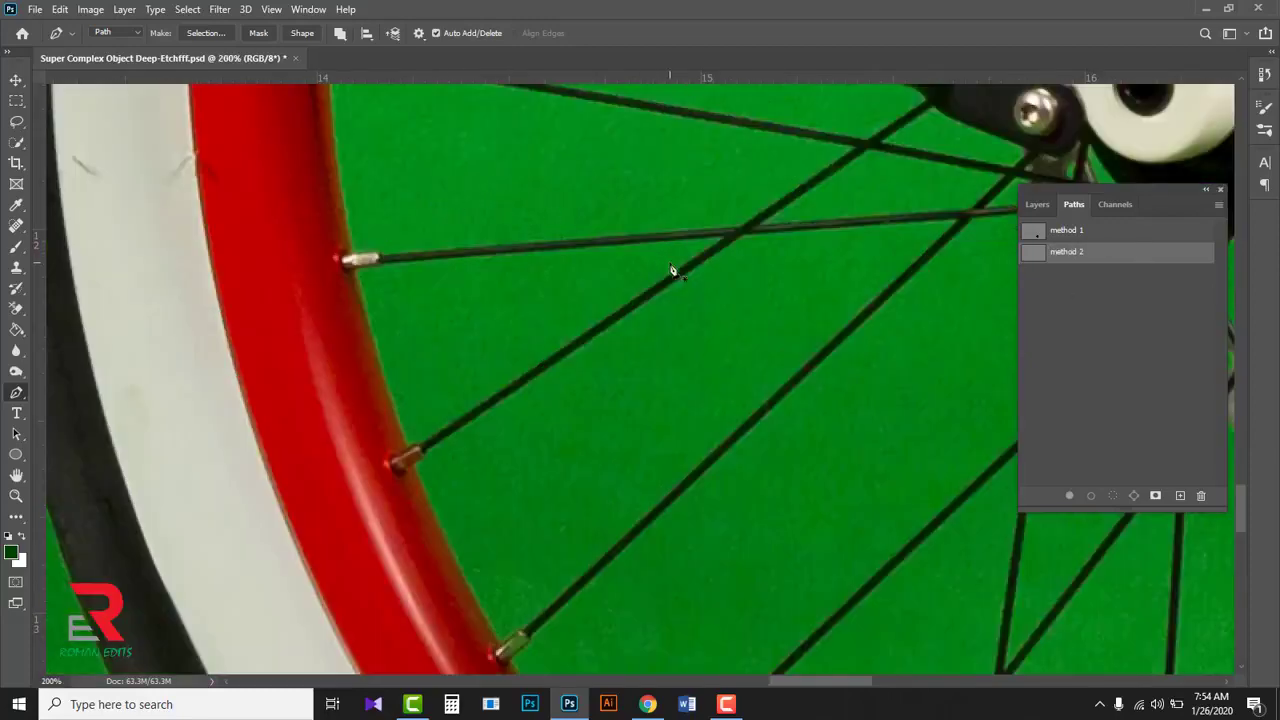
{"action": "scroll", "coordinate": [499, 379], "scroll_direction": "up", "scroll_amount": 1}
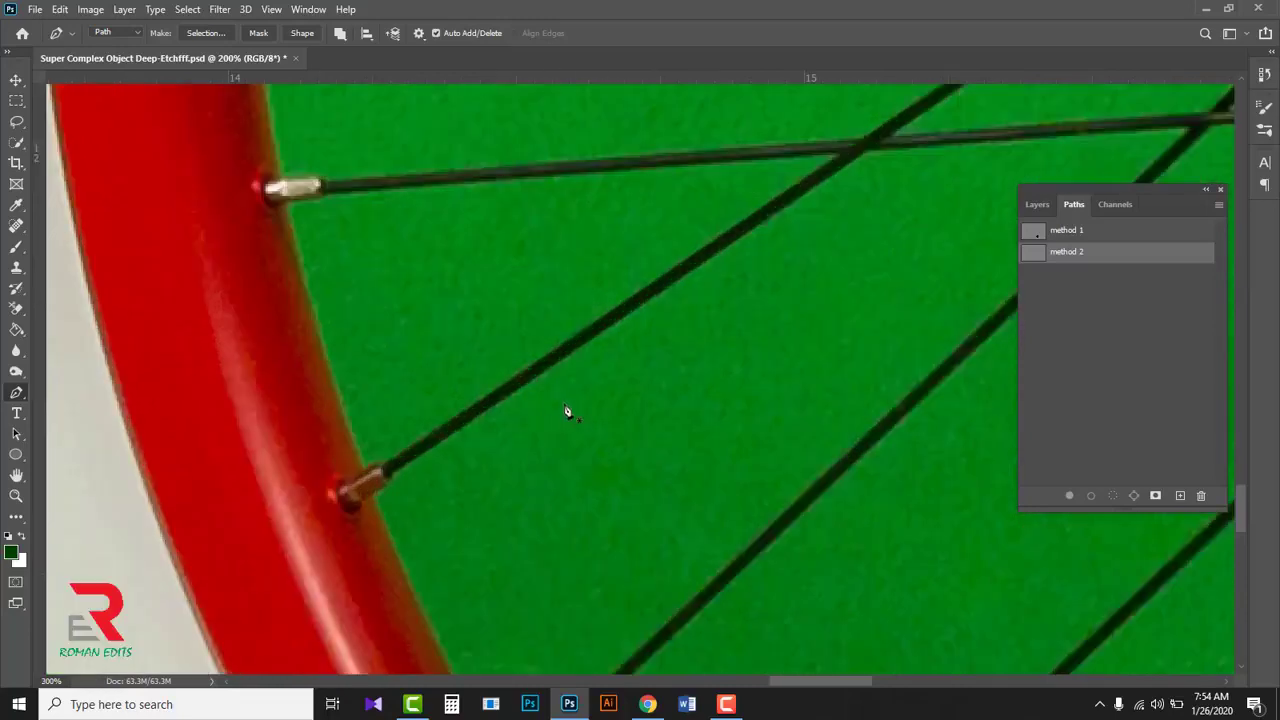
{"action": "left_click", "coordinate": [364, 472]}
{"action": "left_click", "coordinate": [377, 467]}
{"action": "left_click_drag", "start_coordinate": [774, 191], "coordinate": [631, 303]}
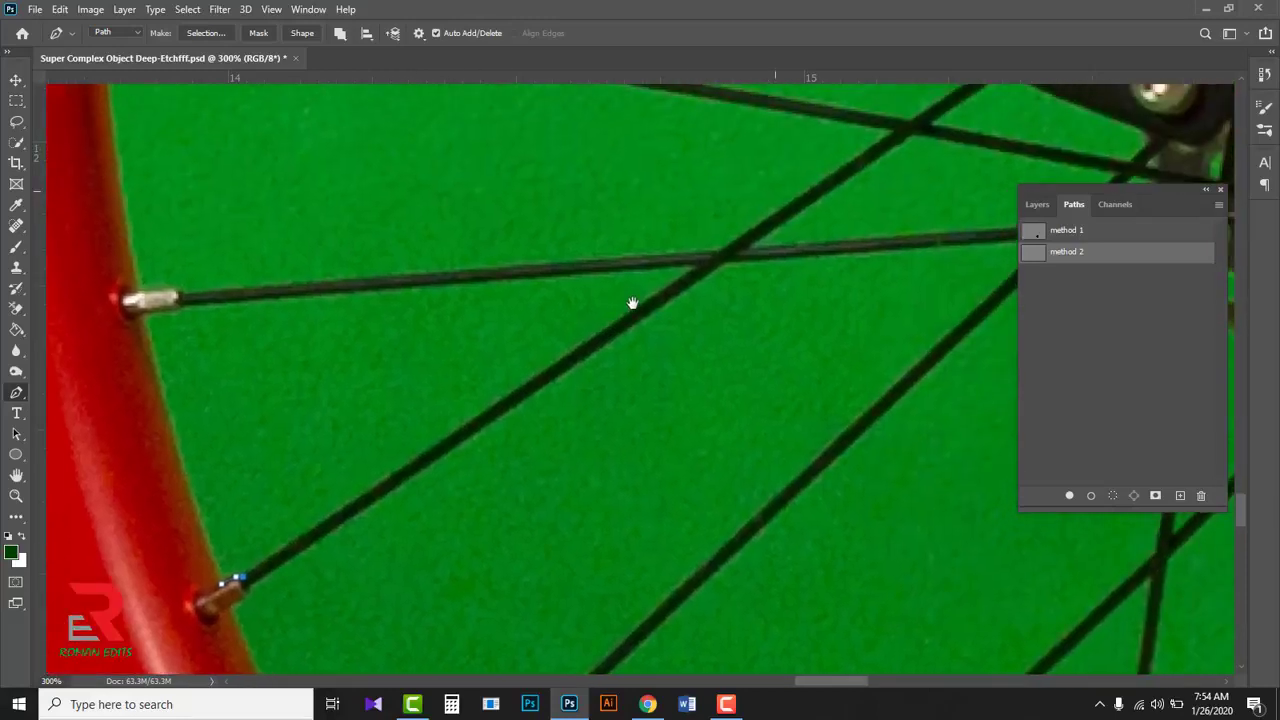
{"action": "left_click", "coordinate": [699, 264]}
{"action": "left_click", "coordinate": [184, 305]}
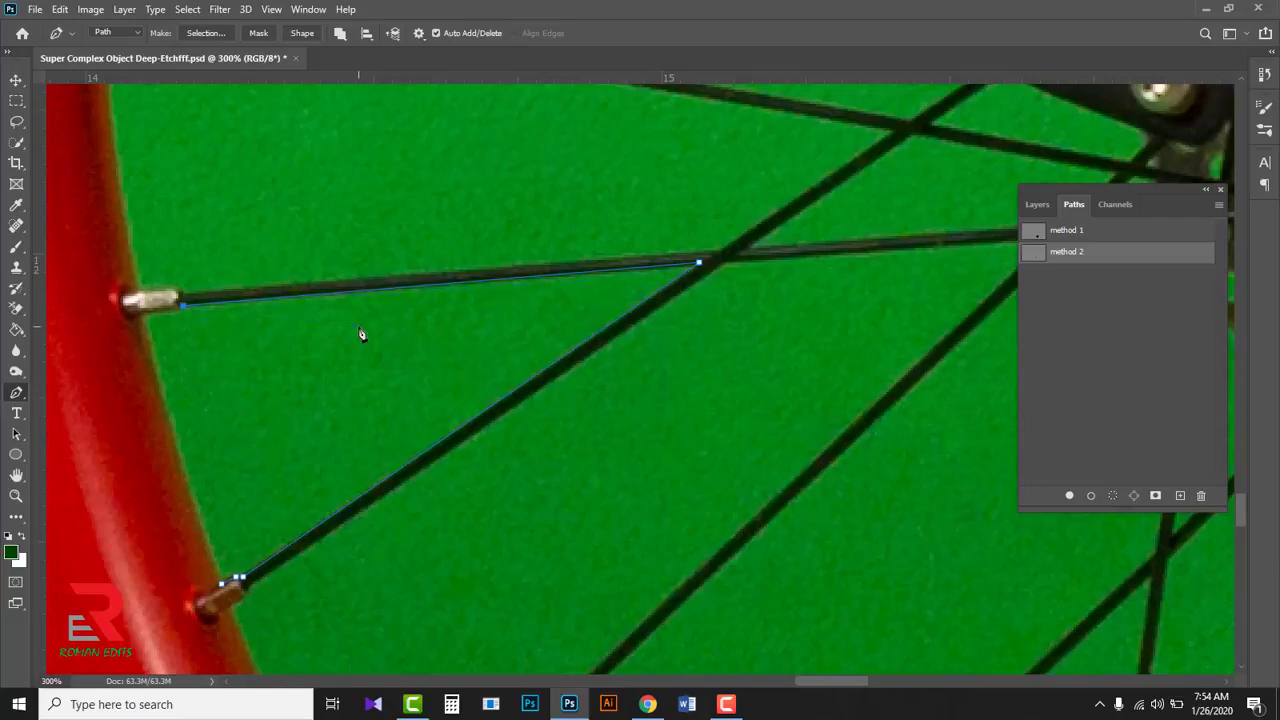
{"action": "key", "text": "ctrl+z"}
{"action": "key", "text": "ctrl+z"}
Step: Trace the whole spoke up to the black bracket by the hub and back, closing the path around its rim nipple
{"action": "left_click_drag", "start_coordinate": [624, 318], "coordinate": [562, 347]}
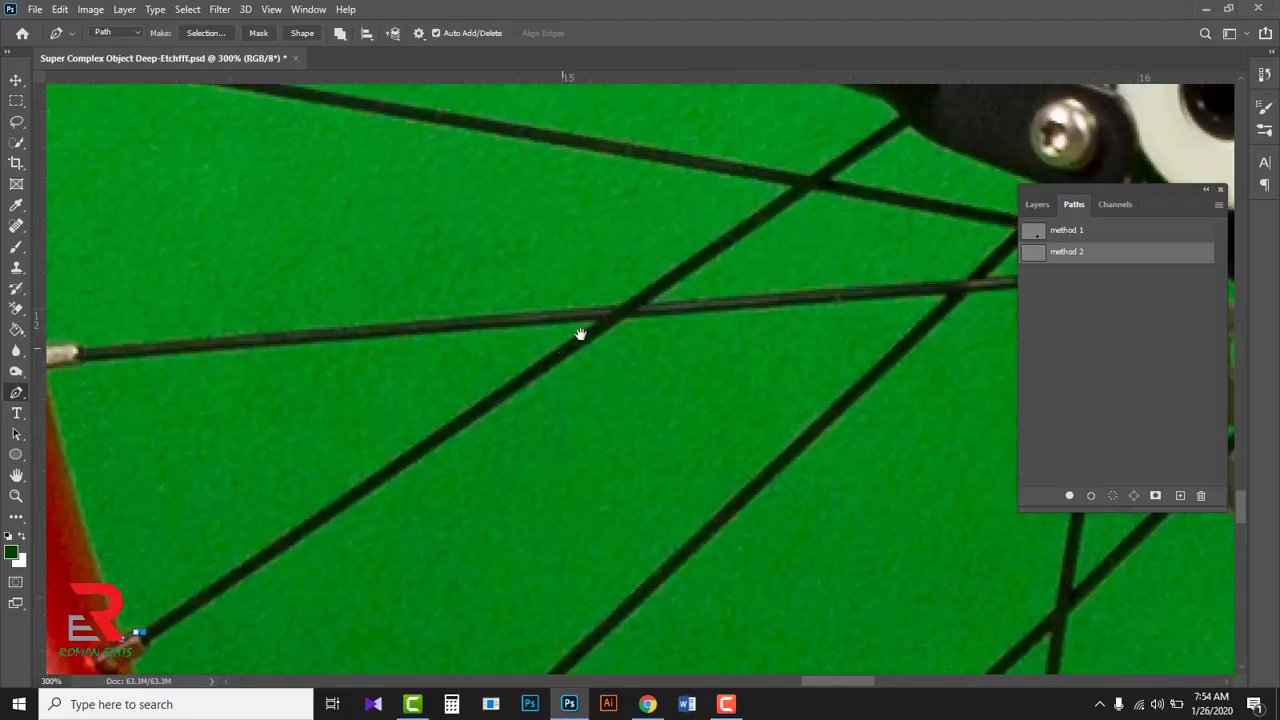
{"action": "left_click", "coordinate": [908, 112]}
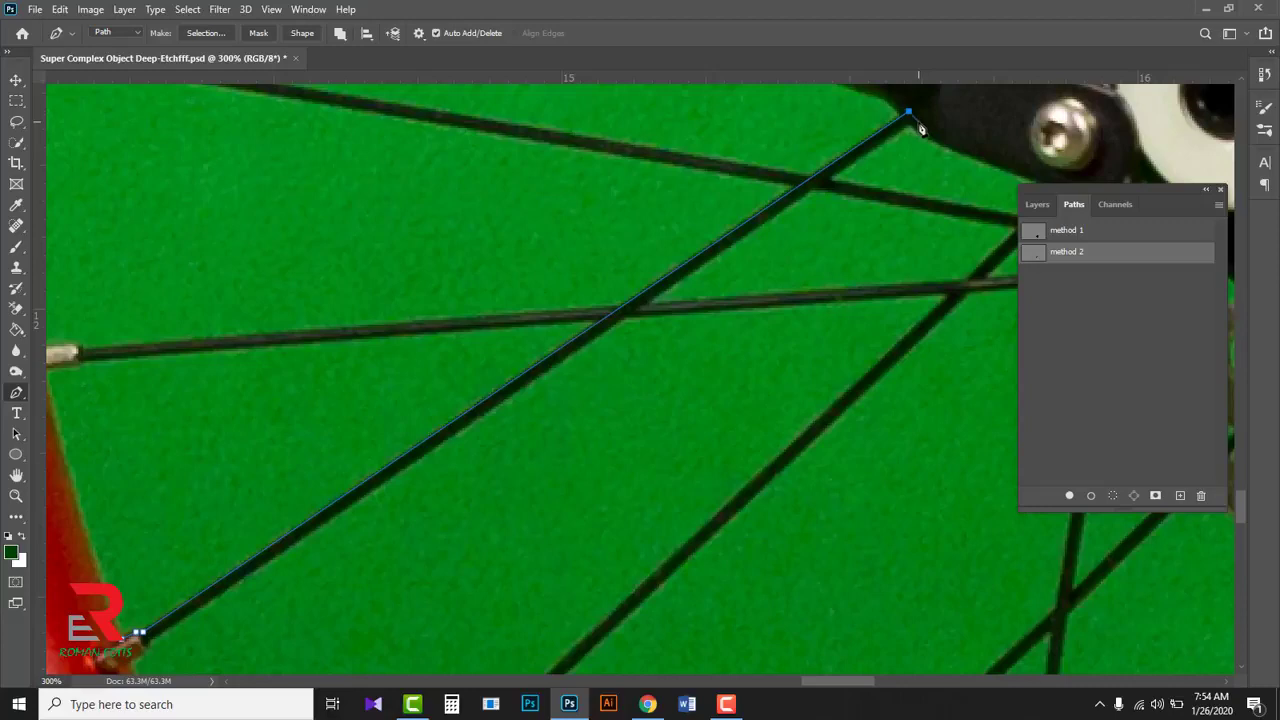
{"action": "left_click_drag", "start_coordinate": [452, 412], "coordinate": [483, 357]}
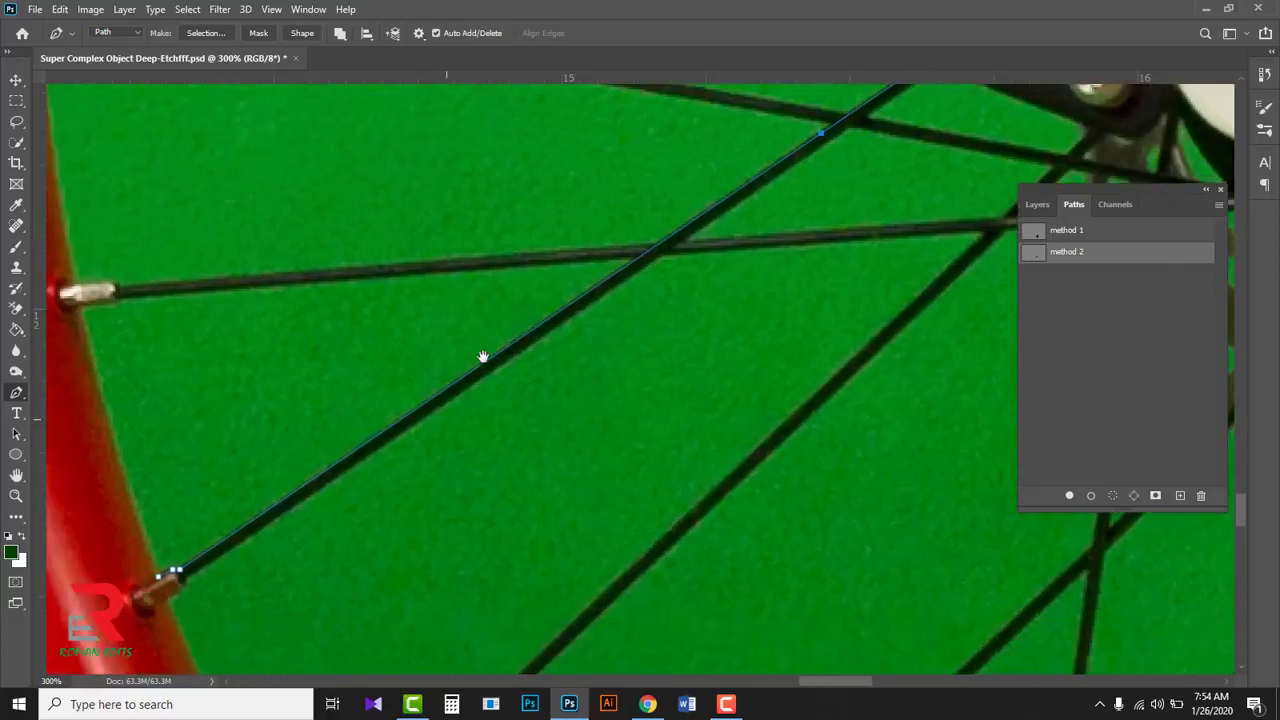
{"action": "left_click", "coordinate": [187, 578]}
{"action": "left_click_drag", "start_coordinate": [194, 586], "coordinate": [214, 578]}
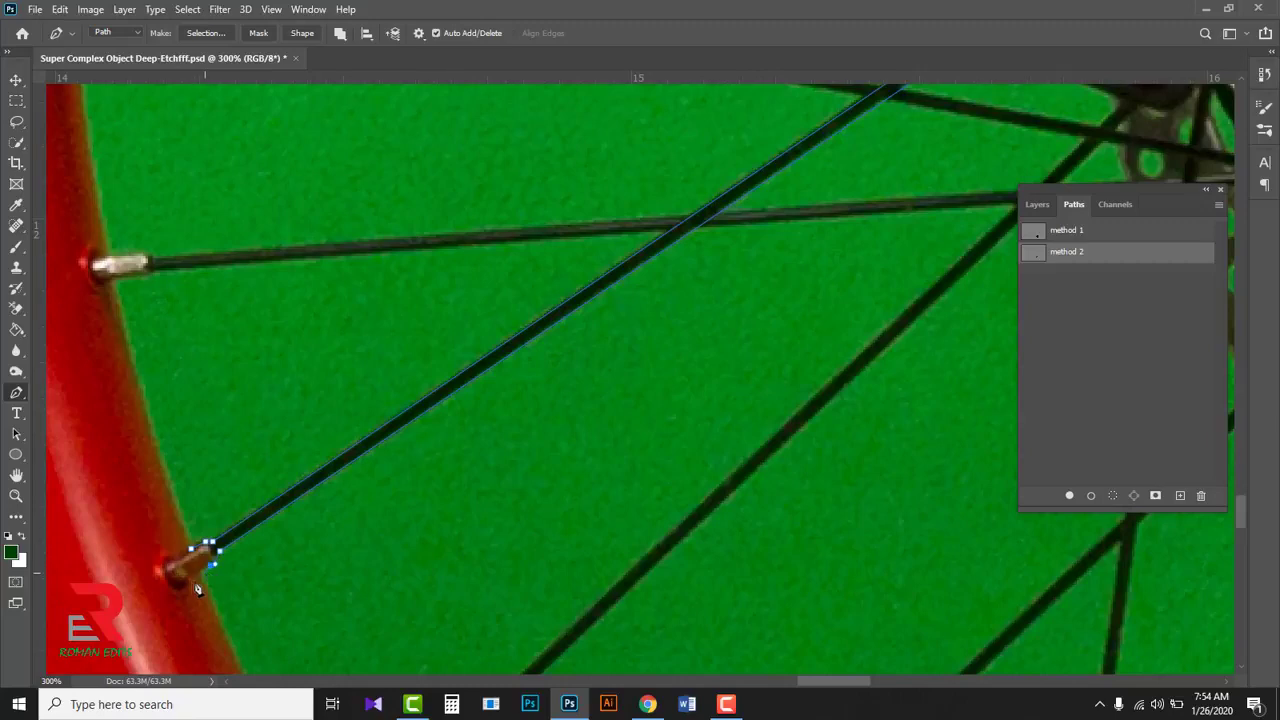
{"action": "left_click", "coordinate": [176, 586]}
{"action": "left_click", "coordinate": [166, 567]}
Step: Trace the nearly horizontal spoke above from its silver rim nipple to the hub and back, closing the path around the nipple
{"action": "scroll", "coordinate": [260, 374], "scroll_direction": "up", "scroll_amount": 3}
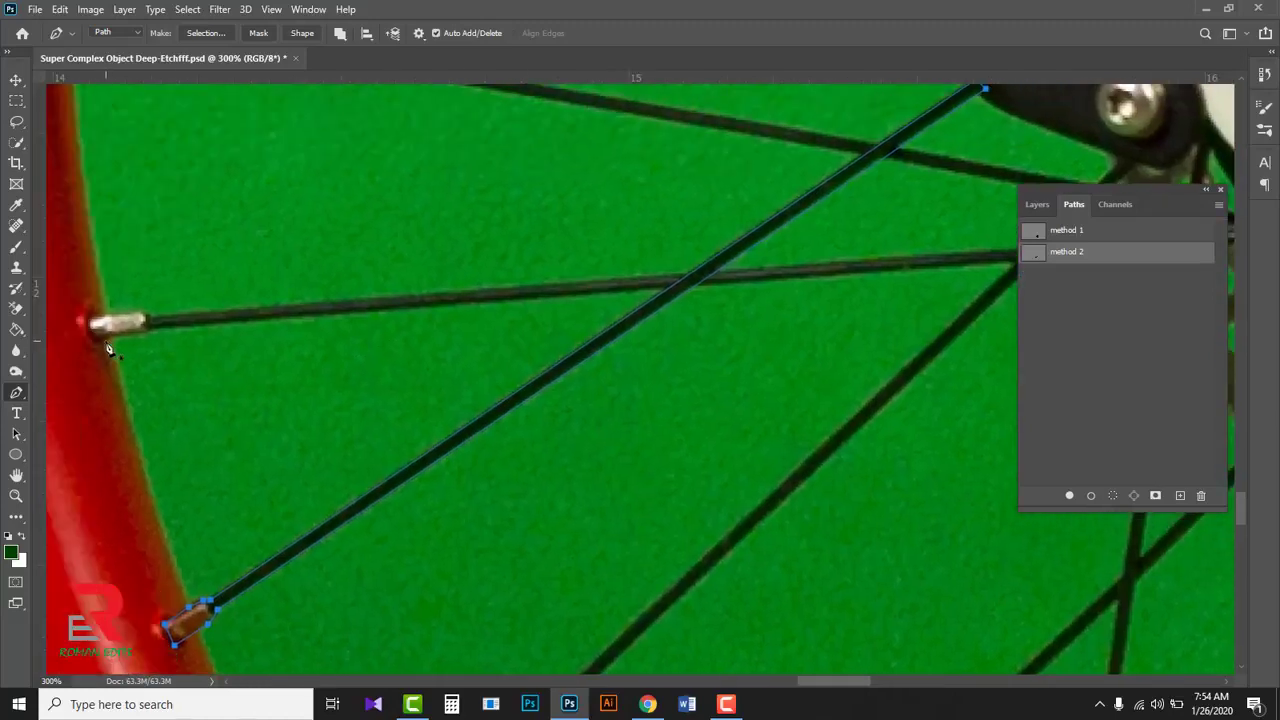
{"action": "left_click", "coordinate": [104, 339]}
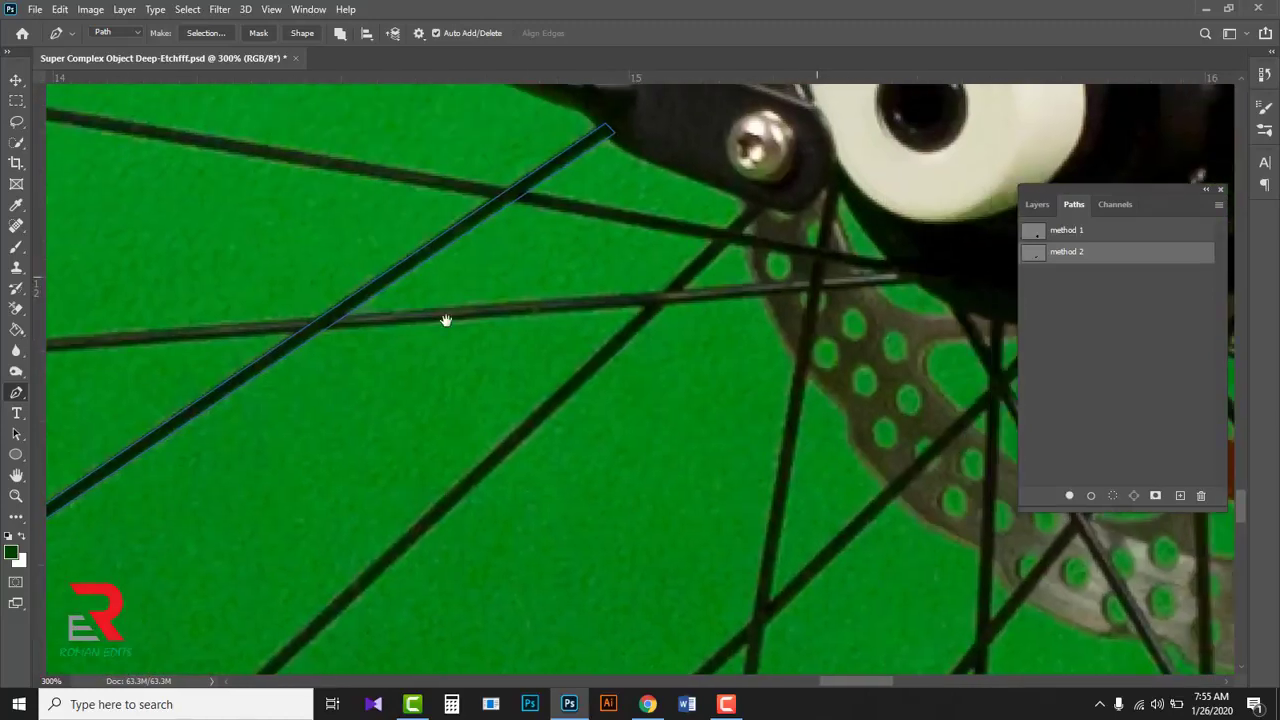
{"action": "scroll", "coordinate": [443, 320], "scroll_direction": "right", "scroll_amount": 5}
{"action": "left_click", "coordinate": [938, 280]}
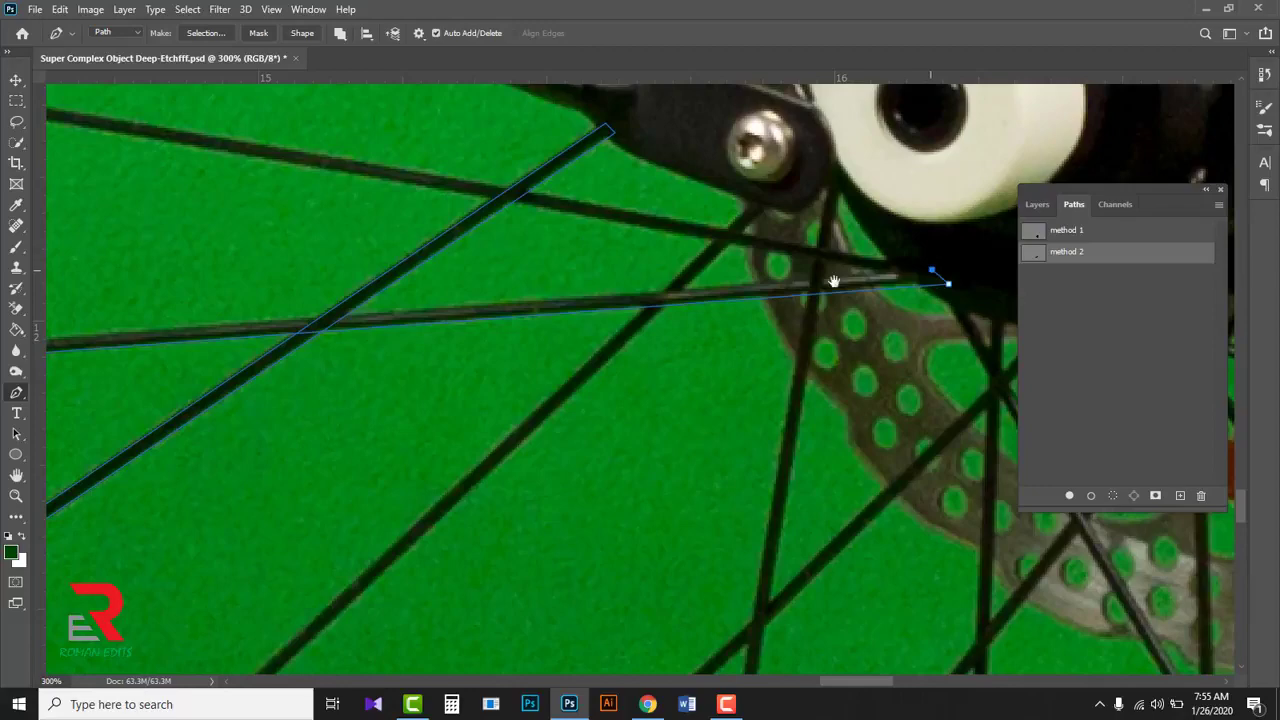
{"action": "scroll", "coordinate": [831, 278], "scroll_direction": "left", "scroll_amount": 7}
{"action": "left_click", "coordinate": [312, 310]}
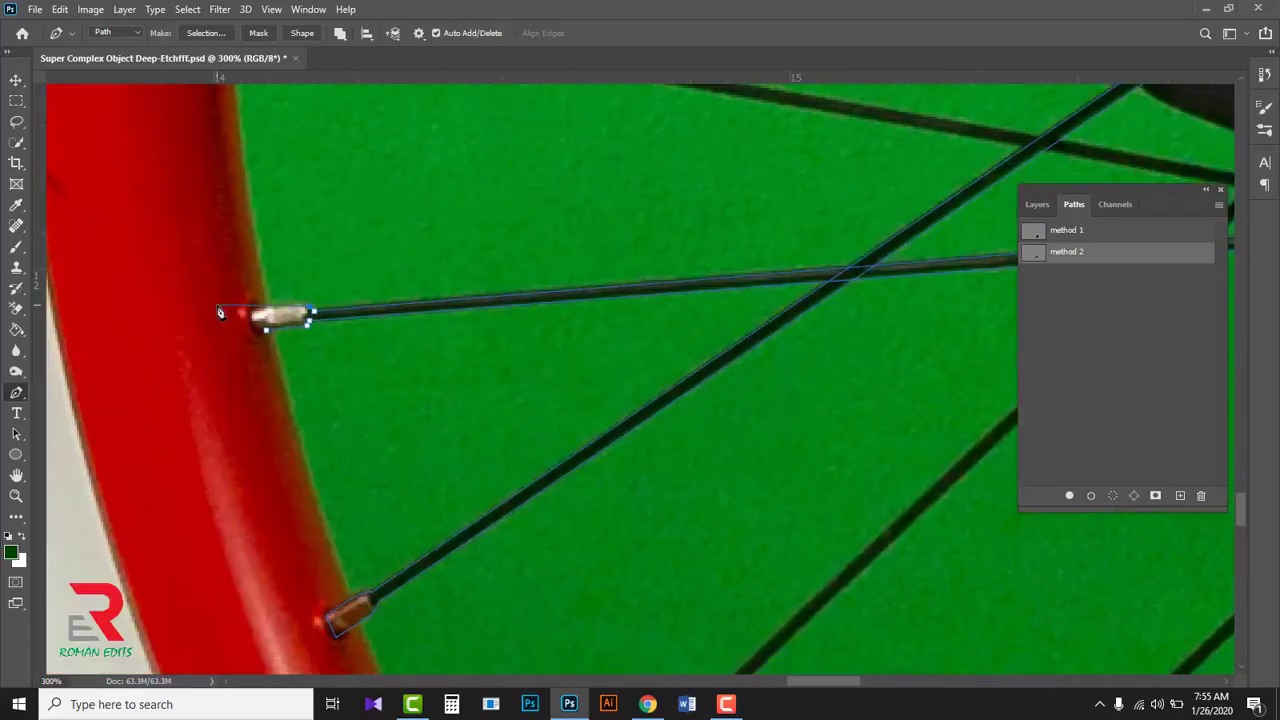
{"action": "left_click", "coordinate": [240, 301]}
{"action": "left_click", "coordinate": [265, 330]}
Step: Trace the next spoke up from the hub to its rim nipple and back, and close its outline at the hub
{"action": "scroll", "coordinate": [713, 288], "scroll_direction": "up", "scroll_amount": 2}
{"action": "scroll", "coordinate": [751, 331], "scroll_direction": "right", "scroll_amount": 7}
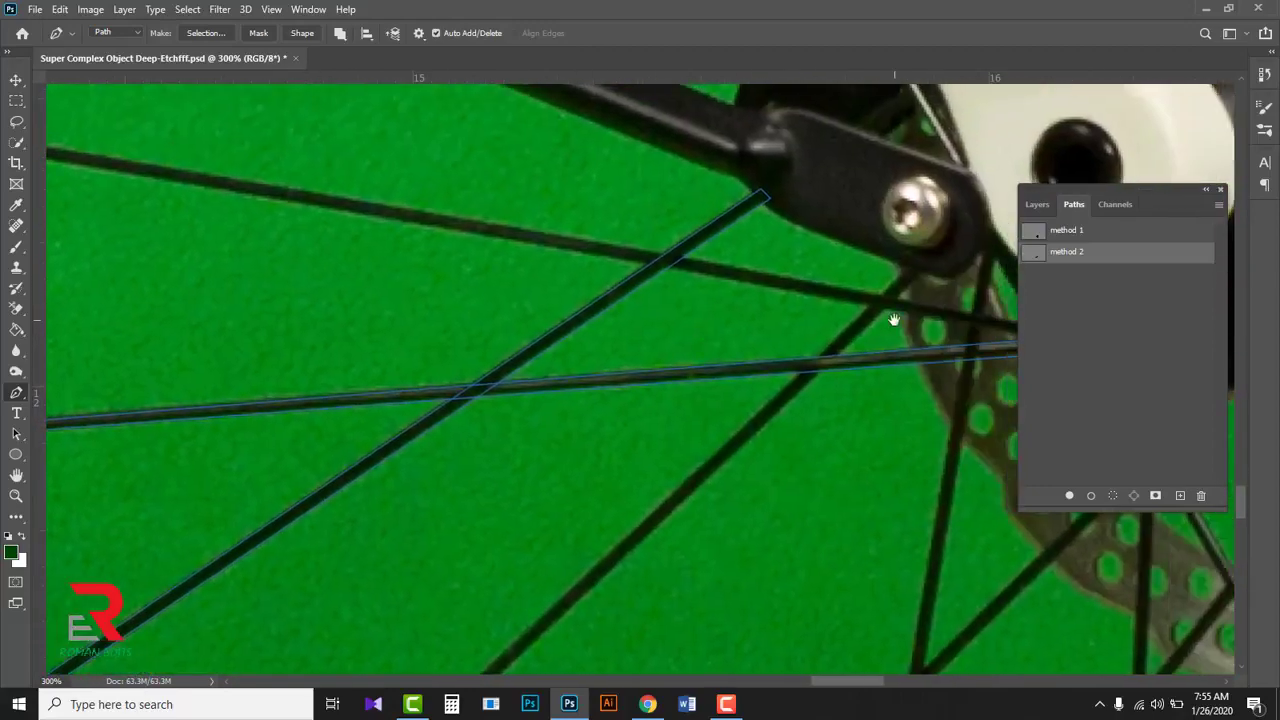
{"action": "scroll", "coordinate": [420, 300], "scroll_direction": "up", "scroll_amount": 1}
{"action": "scroll", "coordinate": [420, 300], "scroll_direction": "left", "scroll_amount": 7}
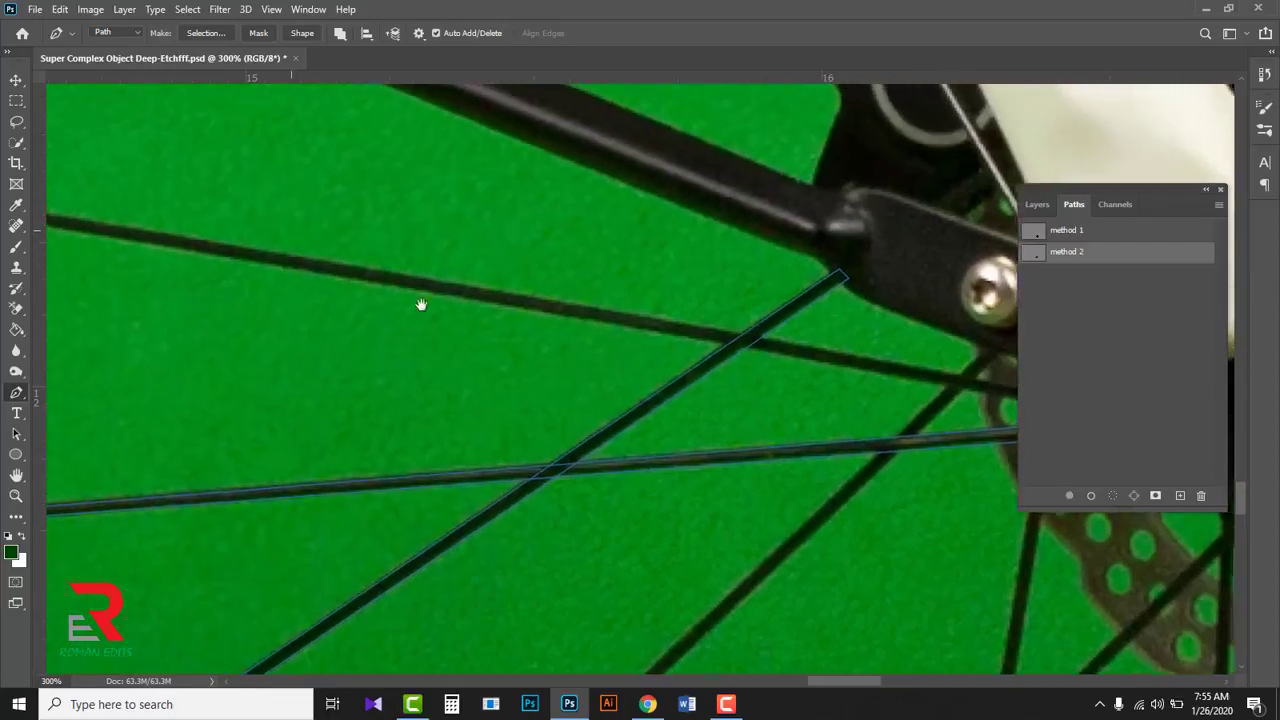
{"action": "left_click", "coordinate": [145, 232]}
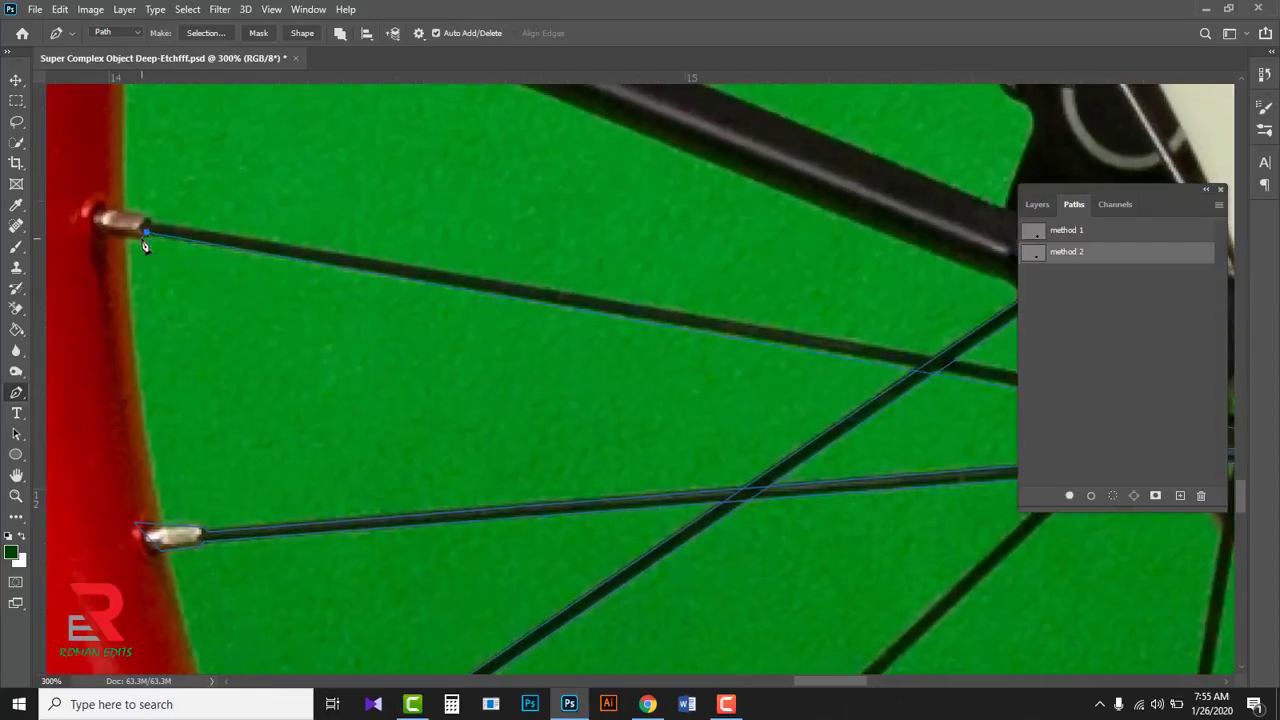
{"action": "left_click", "coordinate": [89, 229]}
{"action": "left_click", "coordinate": [87, 204]}
{"action": "left_click", "coordinate": [149, 220]}
{"action": "scroll", "coordinate": [251, 228], "scroll_direction": "right", "scroll_amount": 7}
{"action": "scroll", "coordinate": [251, 228], "scroll_direction": "down", "scroll_amount": 1}
{"action": "left_click", "coordinate": [865, 382]}
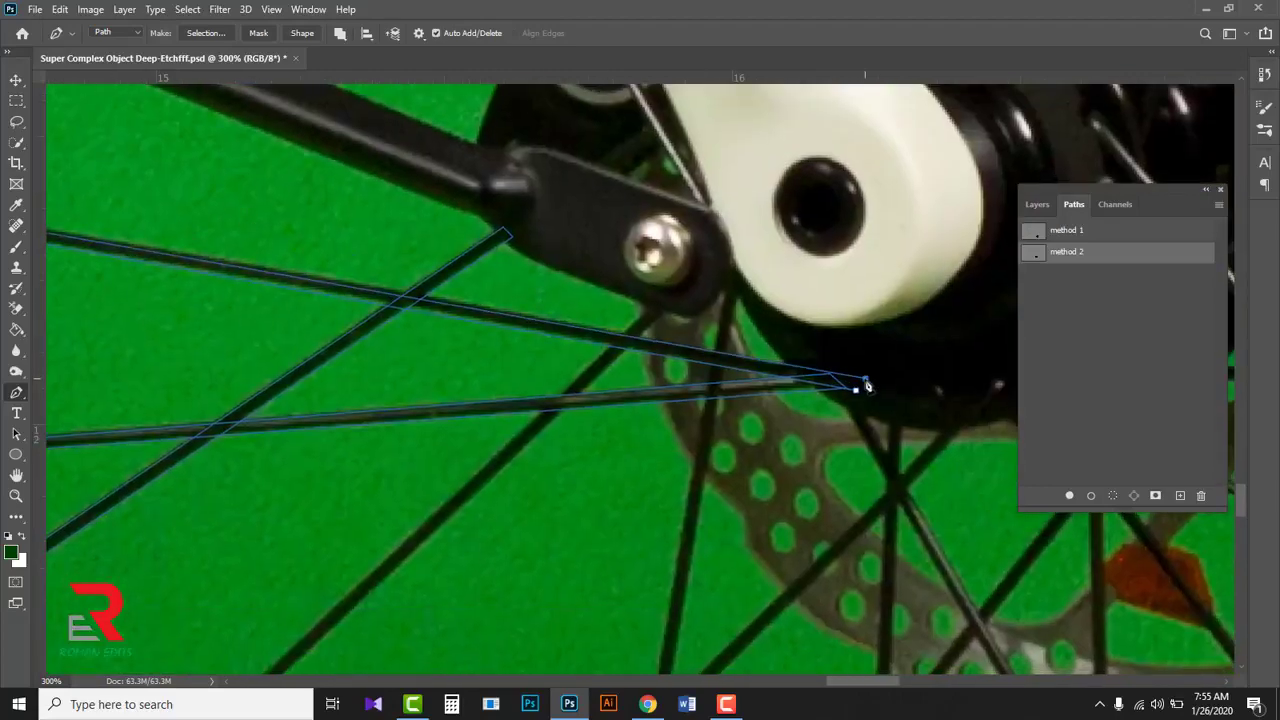
{"action": "left_click_drag", "start_coordinate": [884, 364], "coordinate": [857, 413]}
{"action": "key", "text": "Up"}
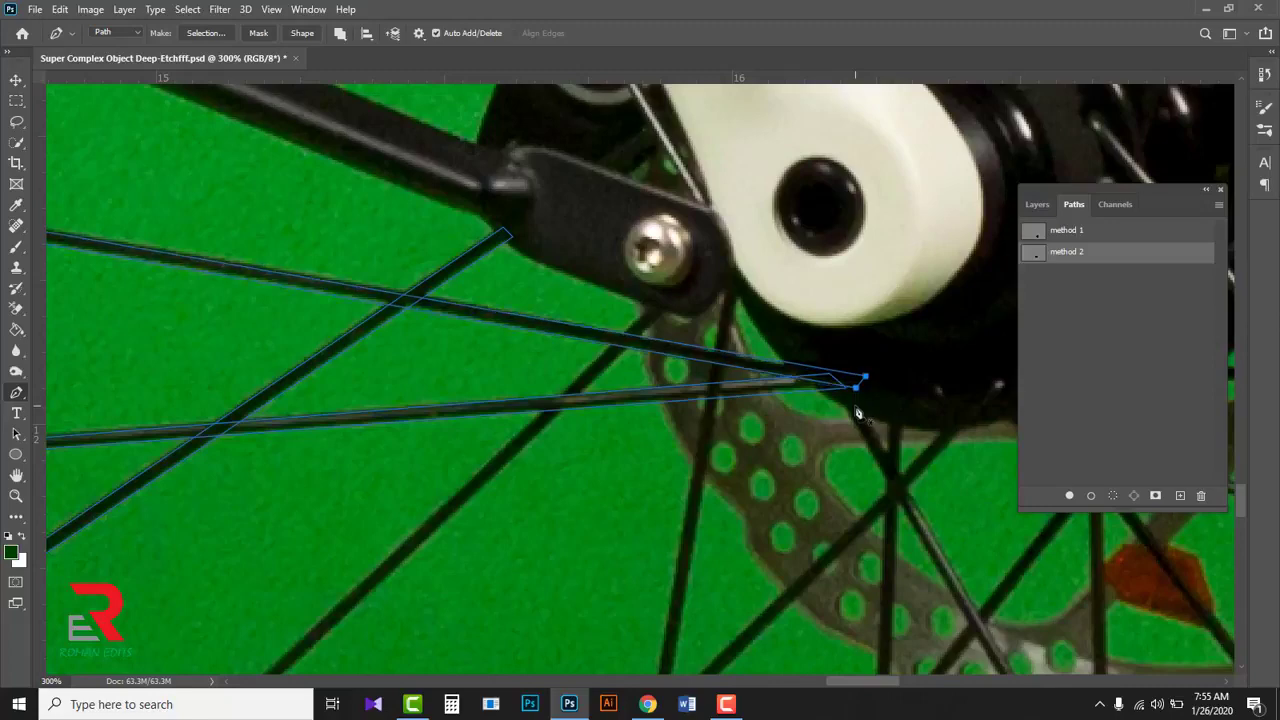
Step: Trace a closed wheel section along the inner rim past the three spoke nipples, across the tyre, and up its outer edge
{"action": "left_click", "coordinate": [400, 349], "text": "alt"}
{"action": "left_click", "coordinate": [400, 349], "text": "alt"}
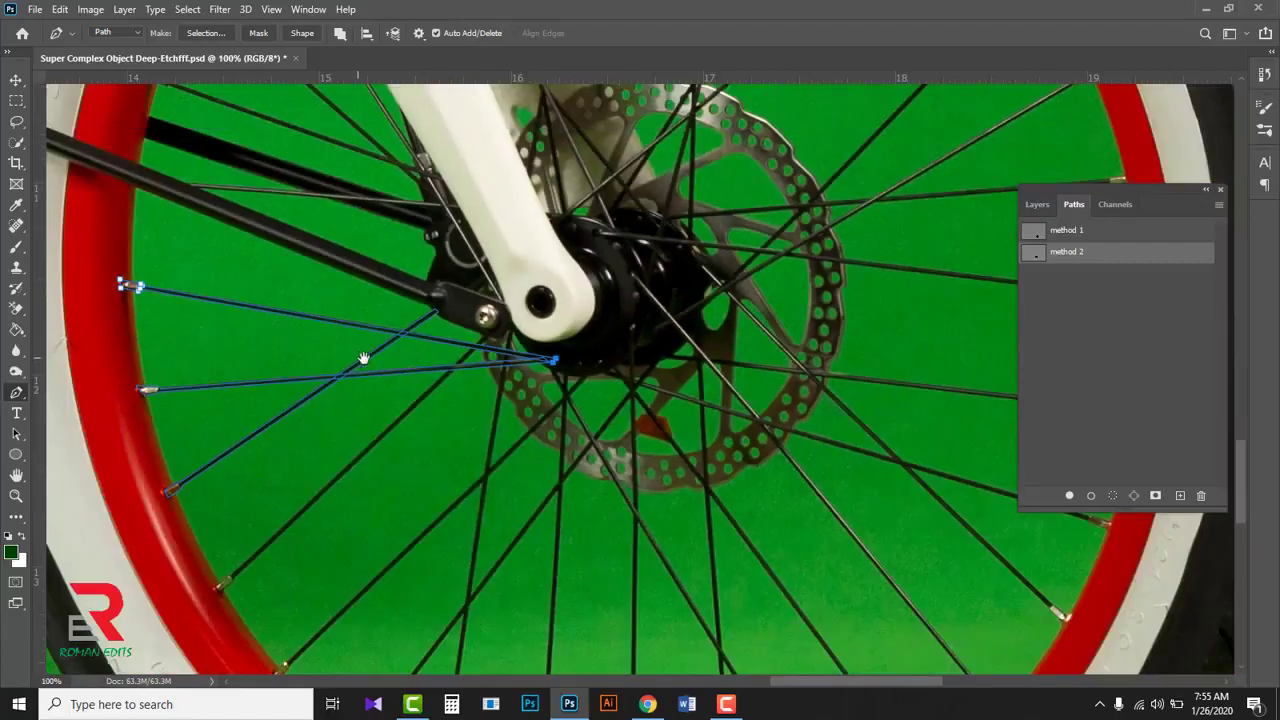
{"action": "left_click_drag", "start_coordinate": [363, 358], "coordinate": [453, 338]}
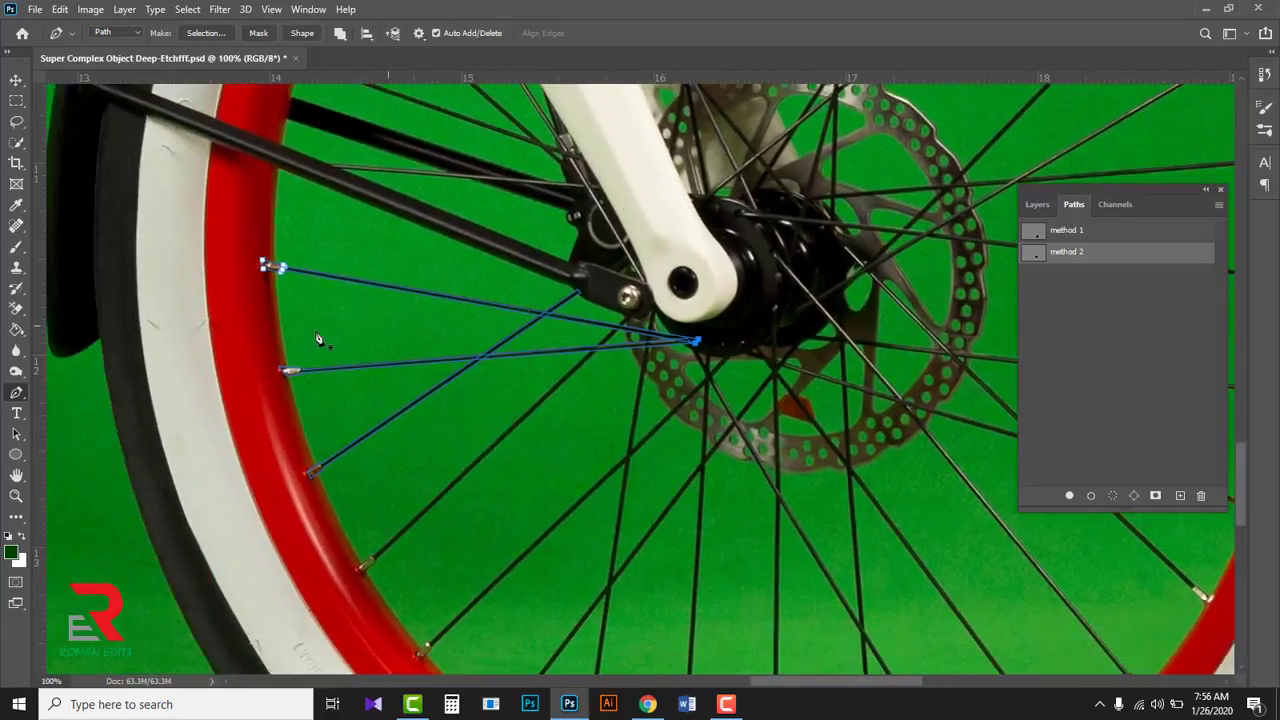
{"action": "left_click_drag", "start_coordinate": [305, 390], "coordinate": [470, 374]}
{"action": "scroll", "coordinate": [466, 374], "scroll_direction": "up", "scroll_amount": 2}
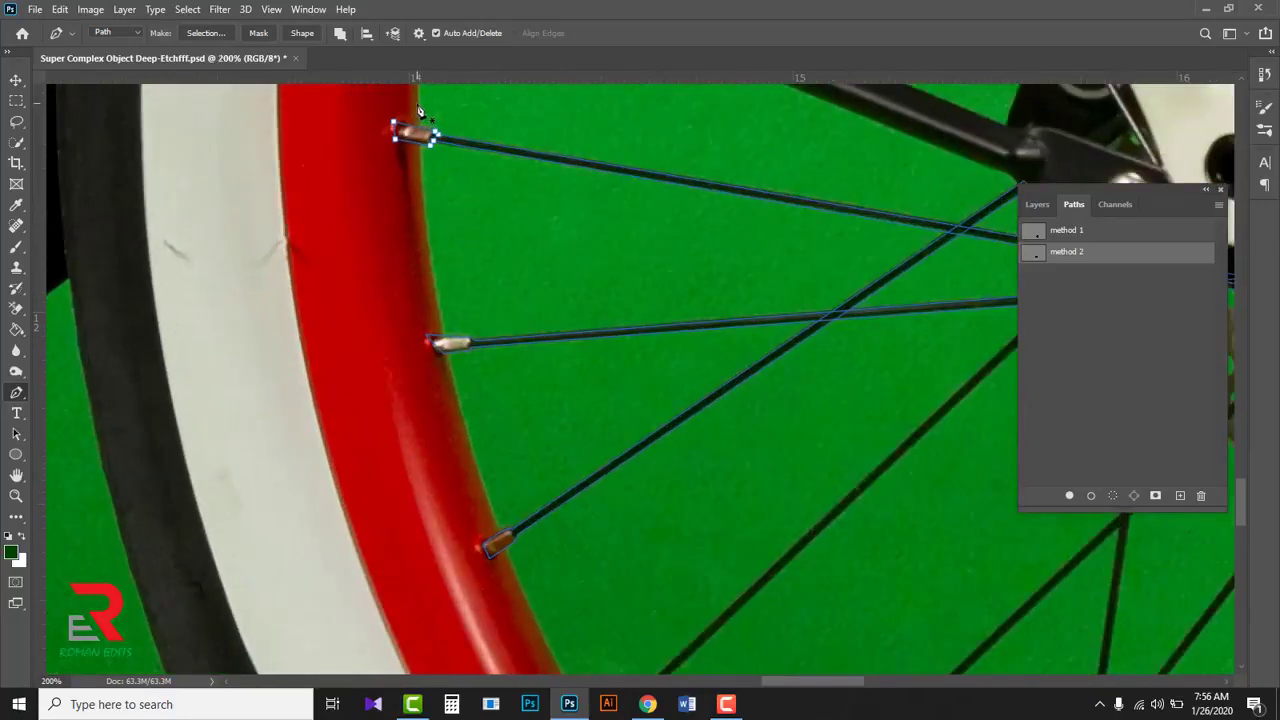
{"action": "scroll", "coordinate": [487, 460], "scroll_direction": "down", "scroll_amount": 1}
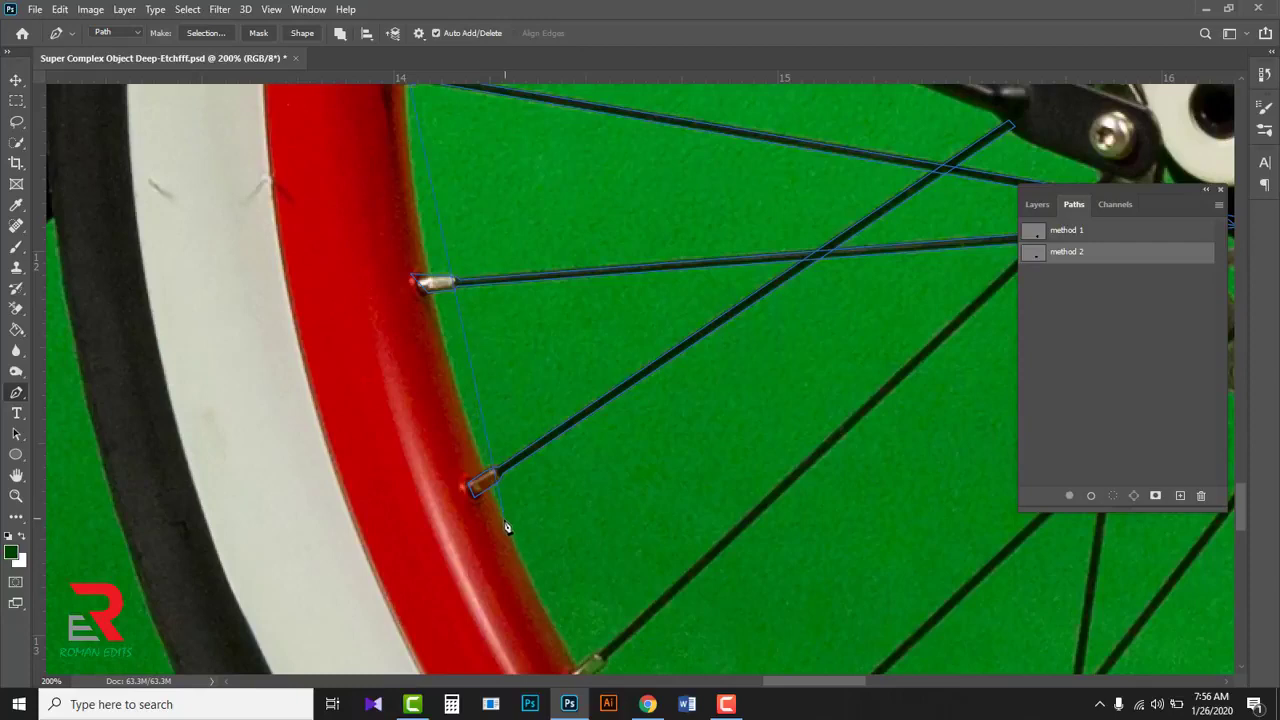
{"action": "left_click_drag", "start_coordinate": [536, 607], "coordinate": [583, 663]}
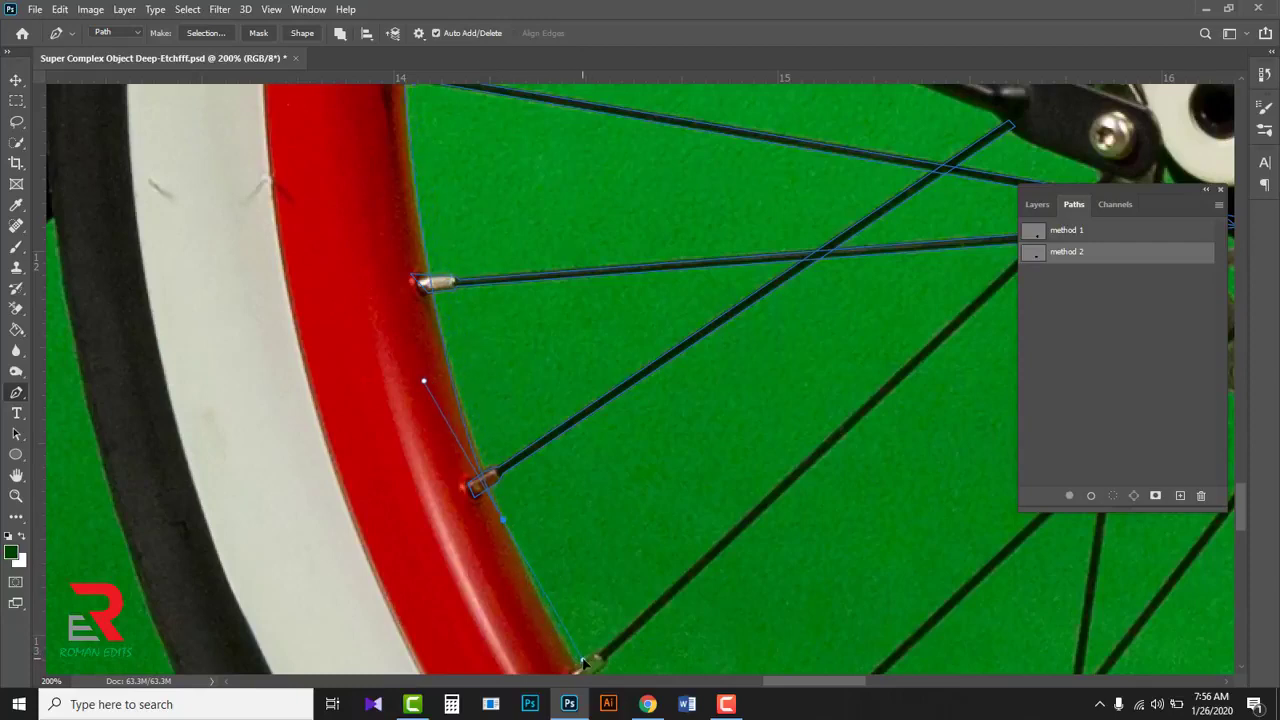
{"action": "left_click", "coordinate": [504, 521], "text": "alt"}
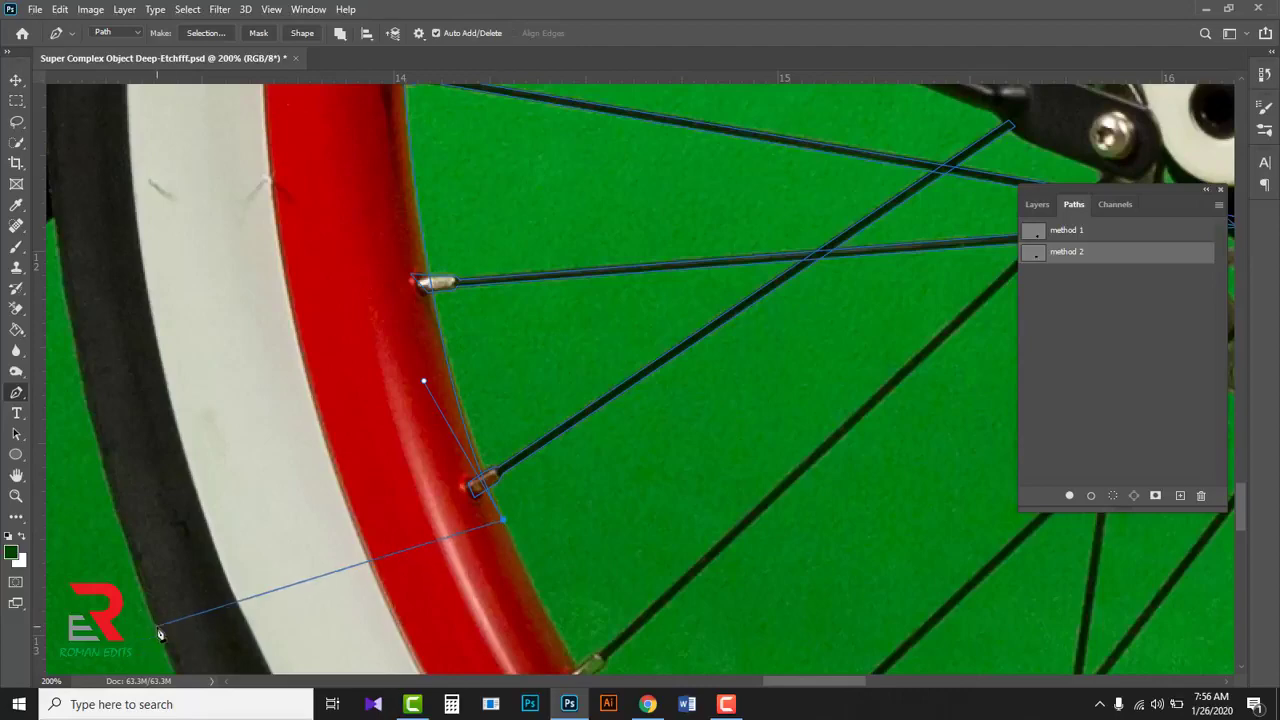
{"action": "left_click_drag", "start_coordinate": [144, 492], "coordinate": [331, 580]}
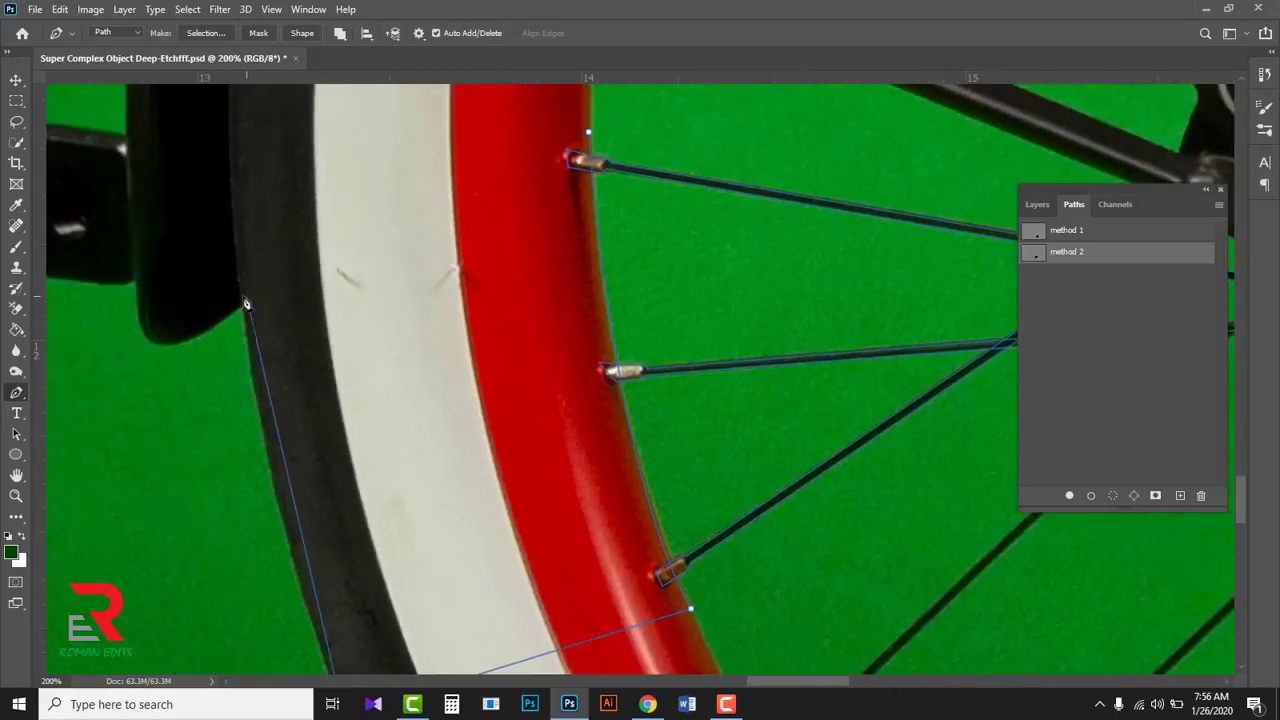
{"action": "scroll", "coordinate": [240, 320], "scroll_direction": "down", "scroll_amount": 1}
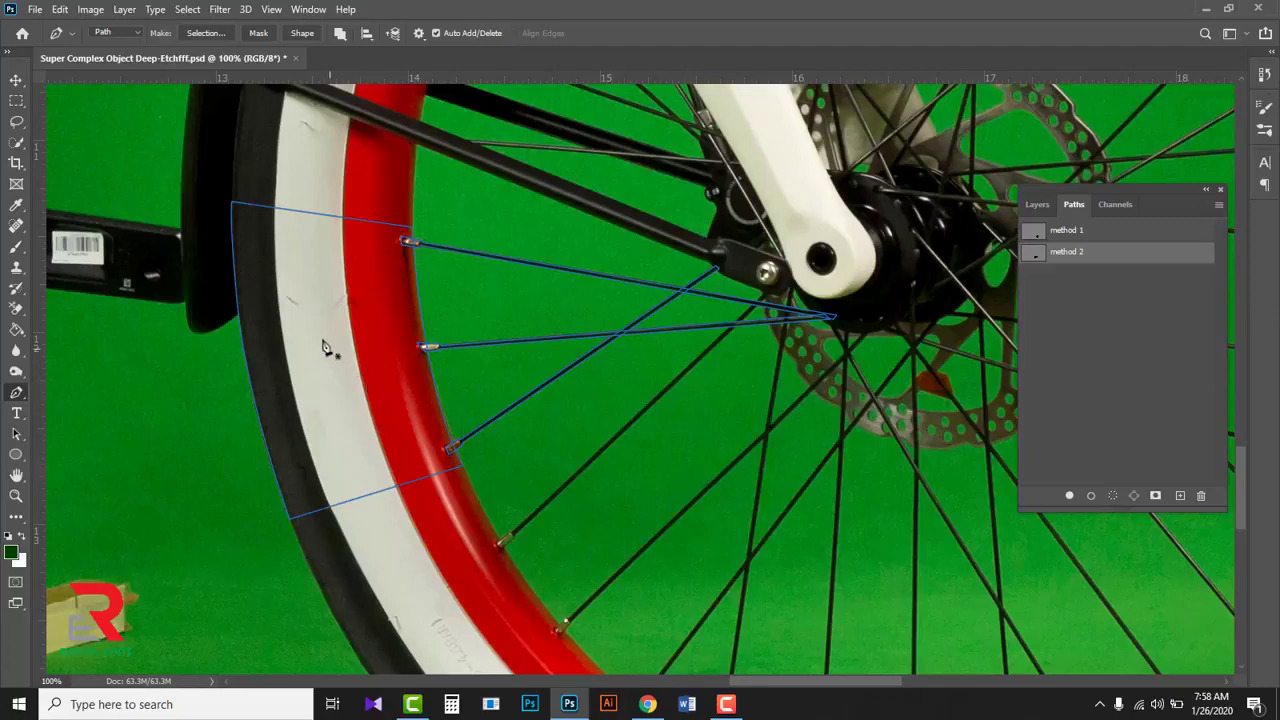
Step: Select all the spoke and wheel outlines and merge the overlapping shape components
{"action": "left_click_drag", "start_coordinate": [185, 170], "coordinate": [847, 585]}
{"action": "scroll", "coordinate": [634, 329], "scroll_direction": "up", "scroll_amount": 3}
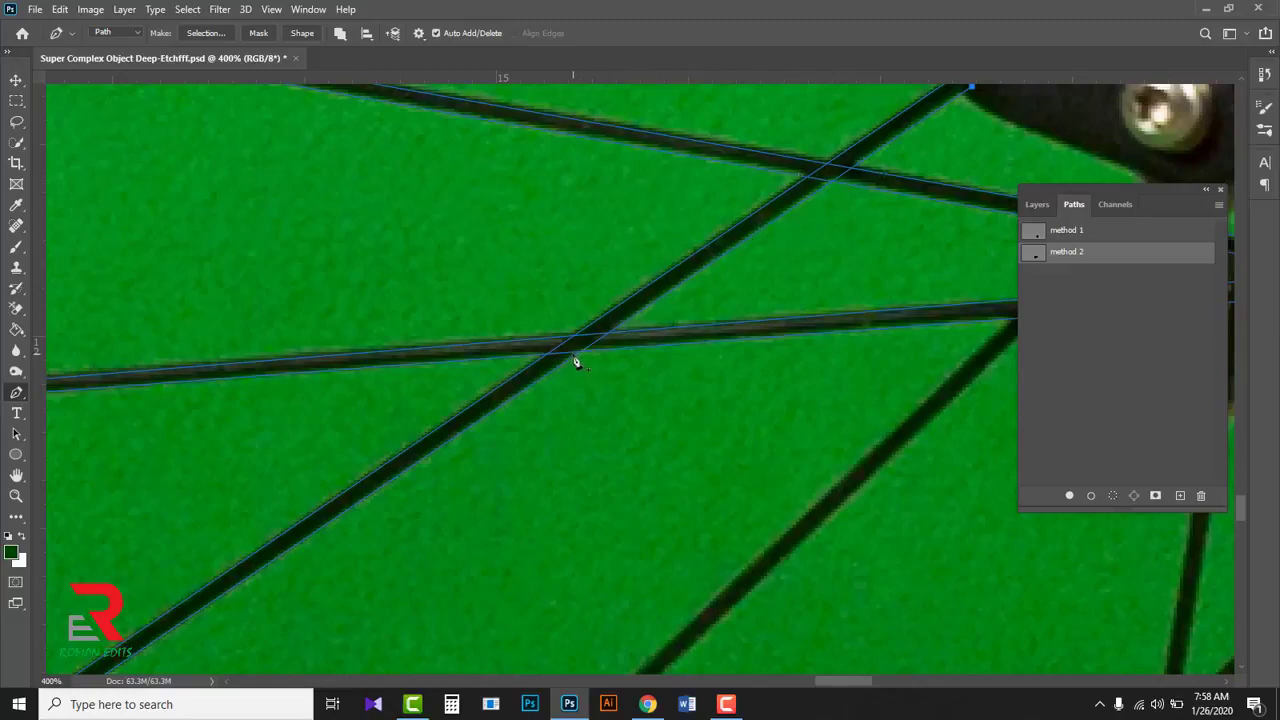
{"action": "left_click", "coordinate": [340, 35]}
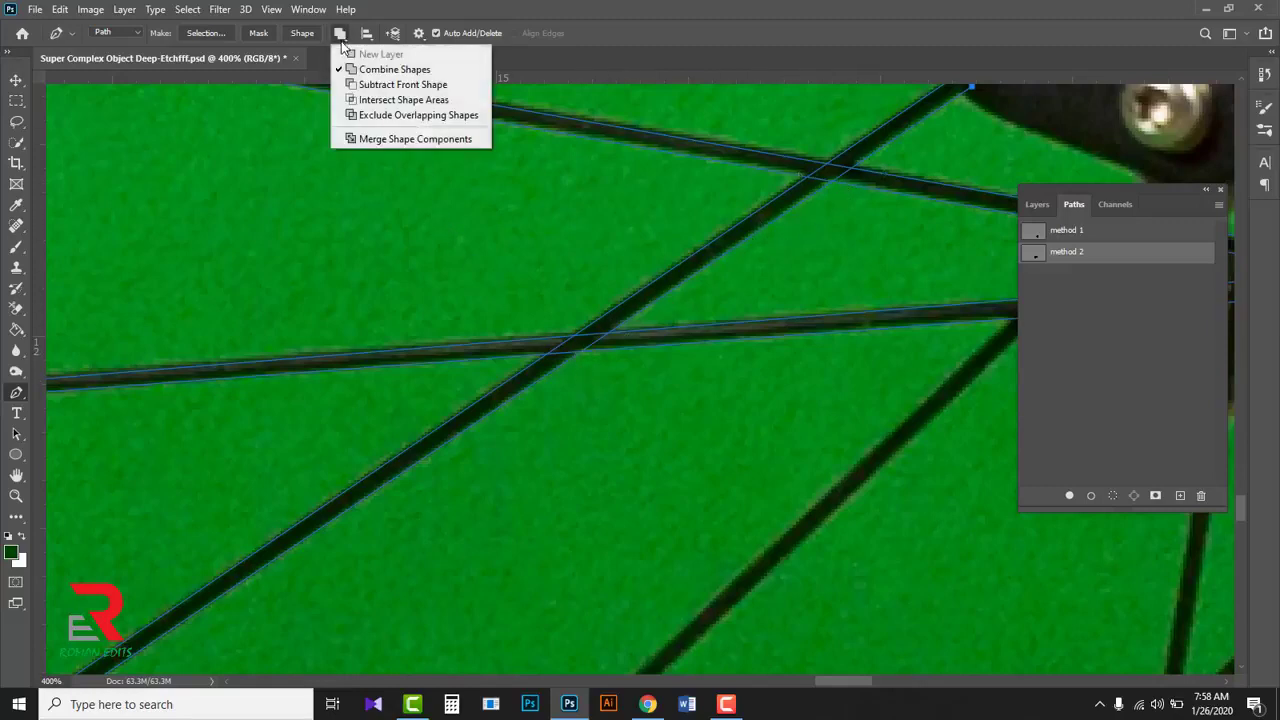
{"action": "left_click", "coordinate": [372, 139]}
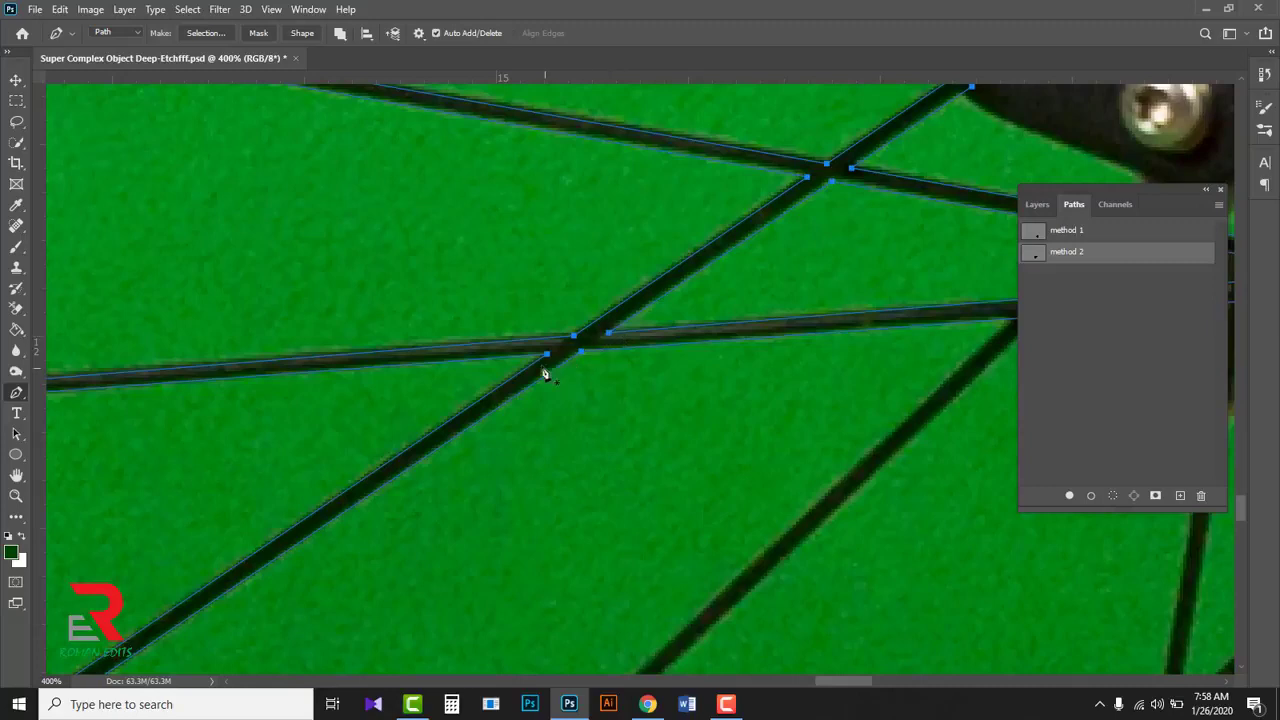
Step: Check the merged outline on the front wheel and deselect the "method 2" path
{"action": "left_click", "coordinate": [682, 312], "text": "alt"}
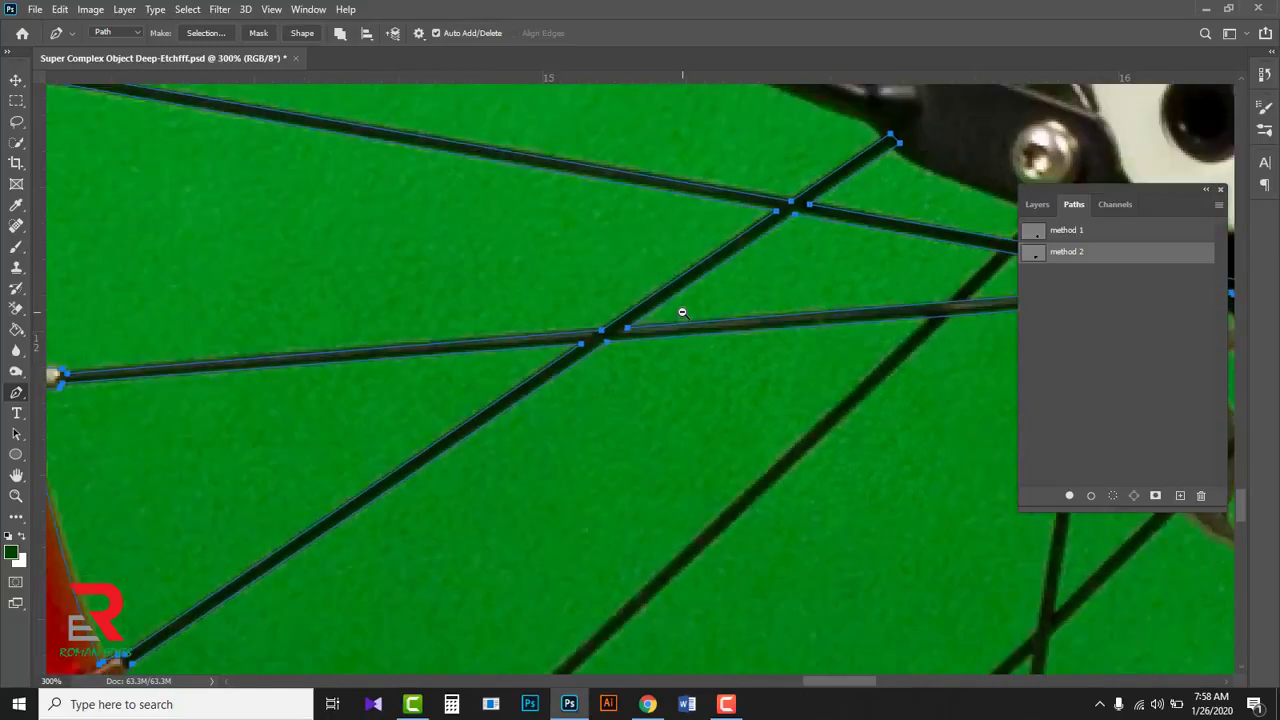
{"action": "left_click", "coordinate": [682, 312], "text": "alt"}
{"action": "left_click", "coordinate": [682, 312], "text": "alt"}
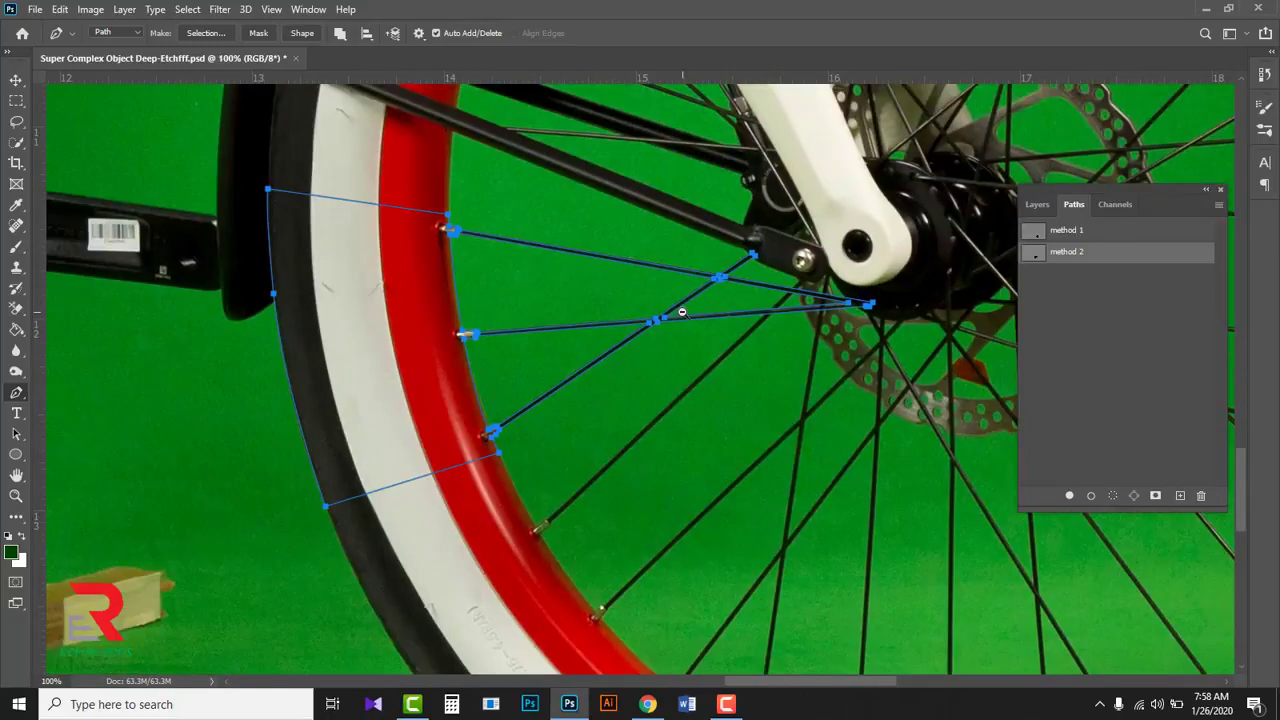
{"action": "left_click", "coordinate": [728, 358], "text": "alt"}
{"action": "left_click", "coordinate": [728, 358], "text": "alt"}
{"action": "left_click", "coordinate": [728, 358], "text": "alt"}
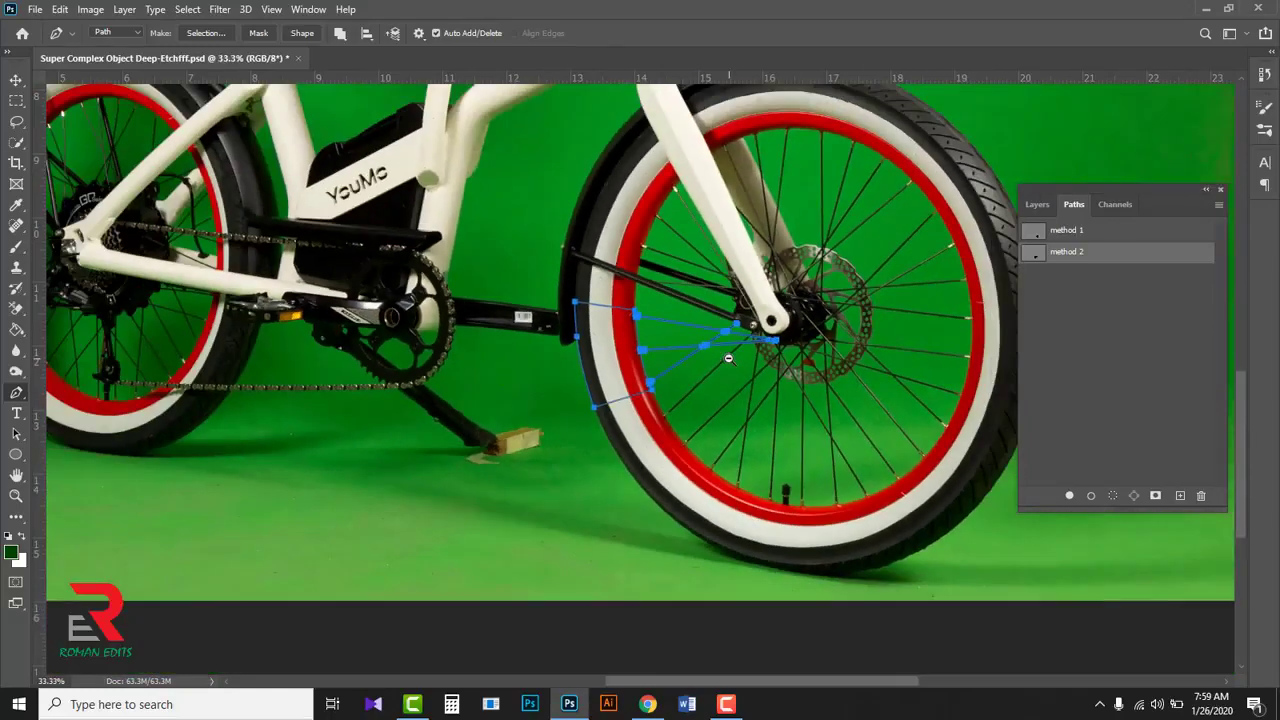
{"action": "left_click", "coordinate": [728, 358], "text": "alt"}
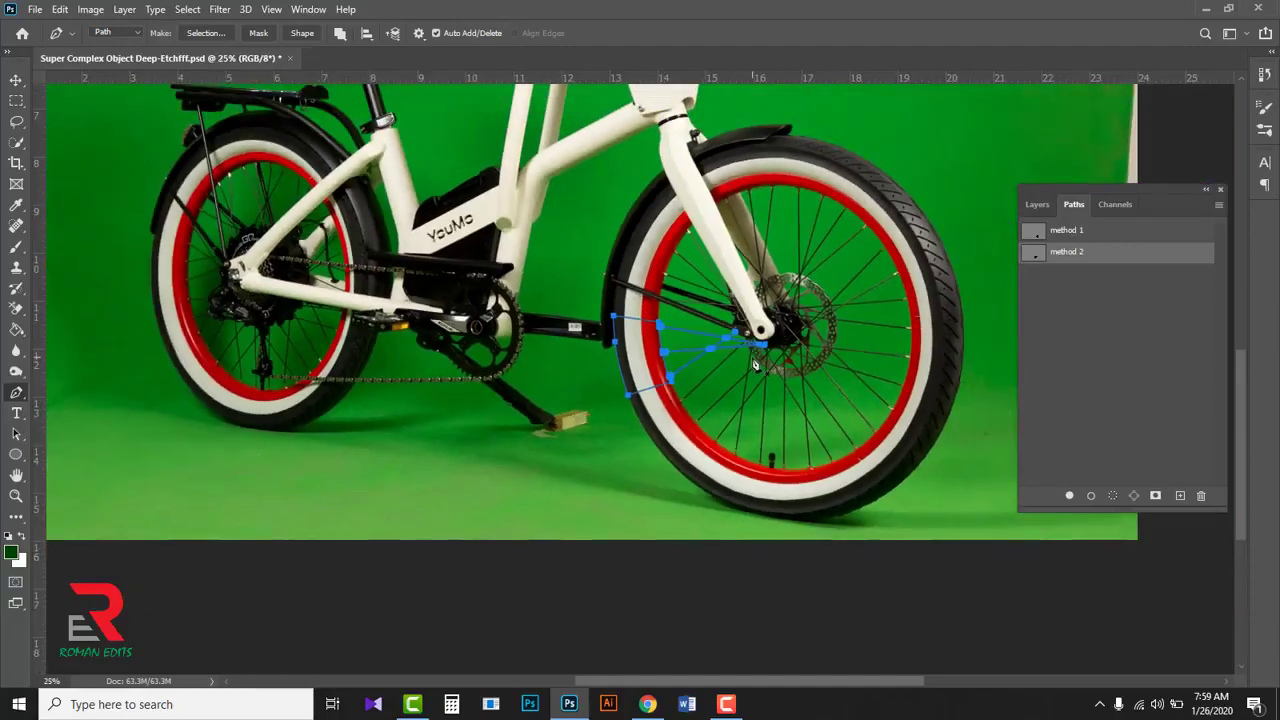
{"action": "left_click", "coordinate": [1144, 341]}
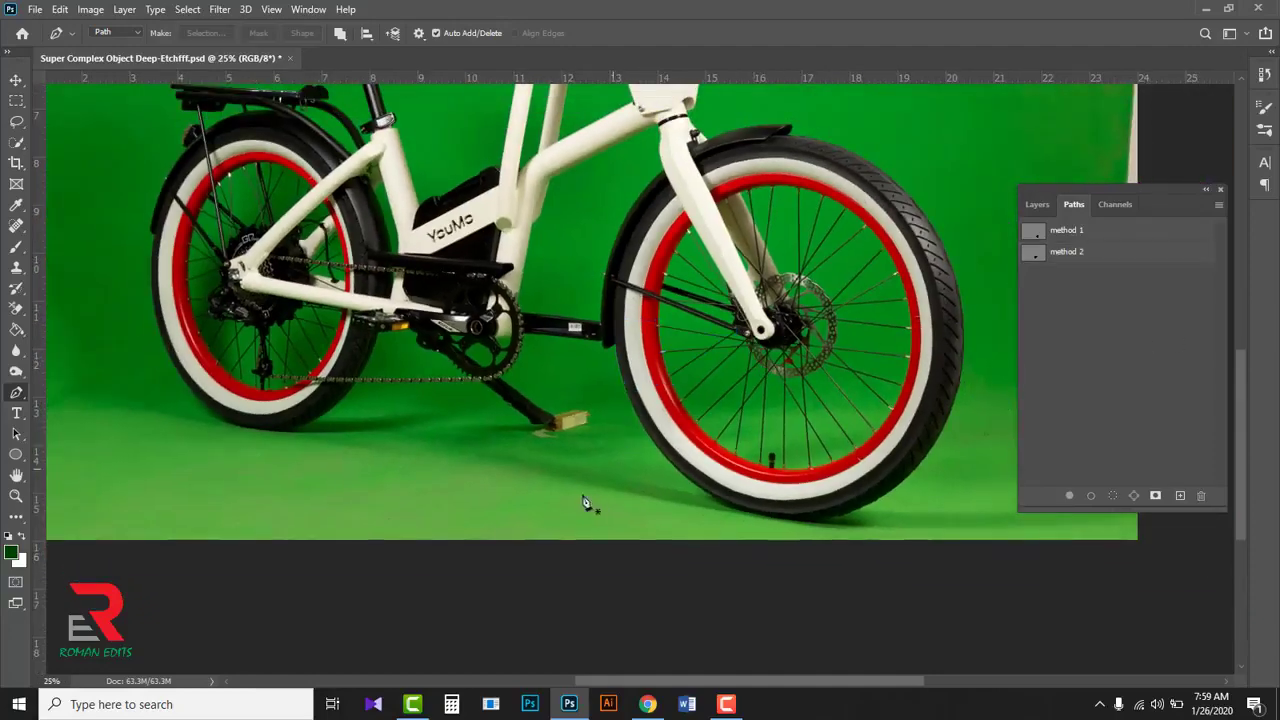
Step: Switch to the Magic Wand tool, try selecting the green gap between two lower front-wheel spokes, and clear the selection
{"action": "left_click", "coordinate": [16, 142]}
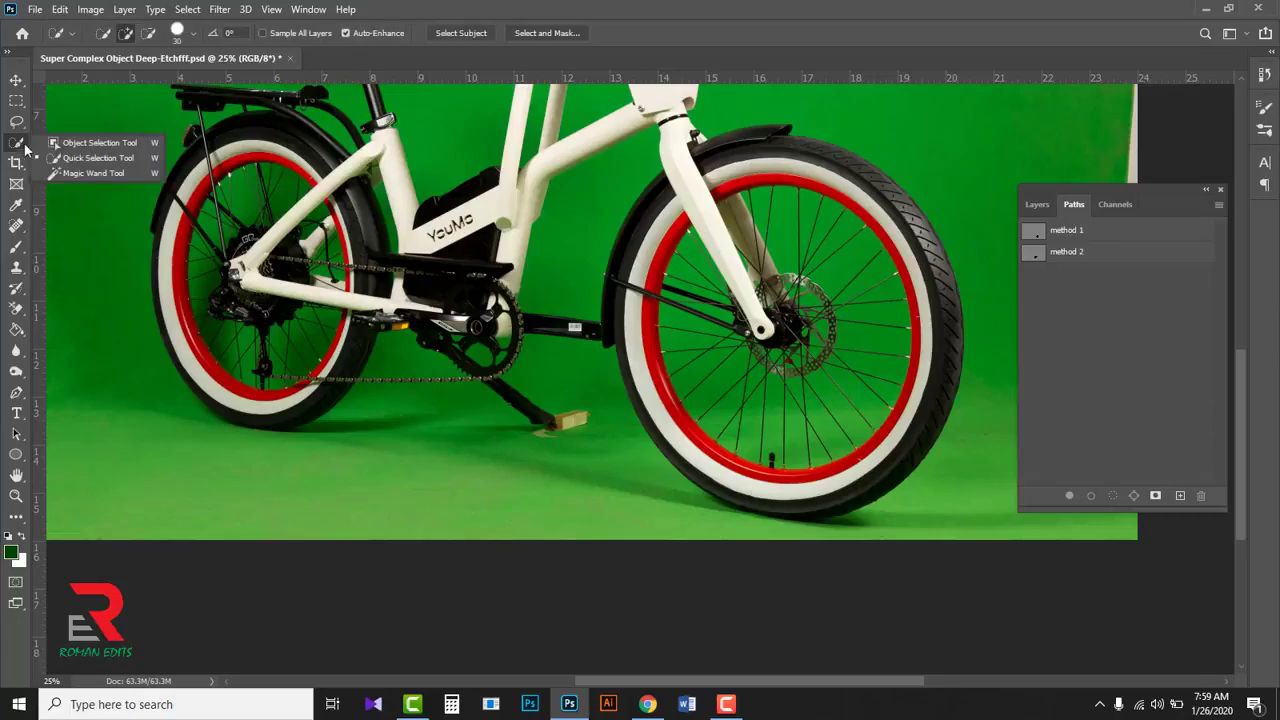
{"action": "left_click", "coordinate": [93, 173]}
{"action": "scroll", "coordinate": [884, 353], "scroll_direction": "up", "scroll_amount": 3}
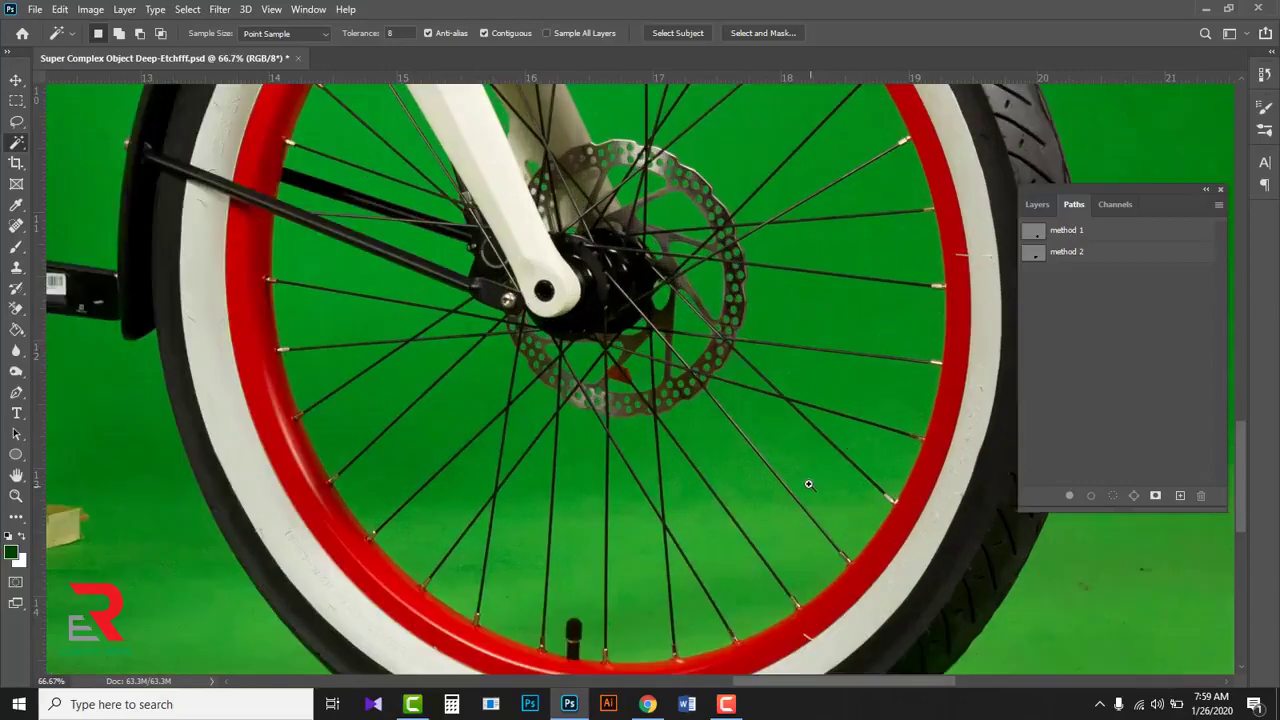
{"action": "scroll", "coordinate": [808, 484], "scroll_direction": "up", "scroll_amount": 1}
{"action": "left_click", "coordinate": [698, 475]}
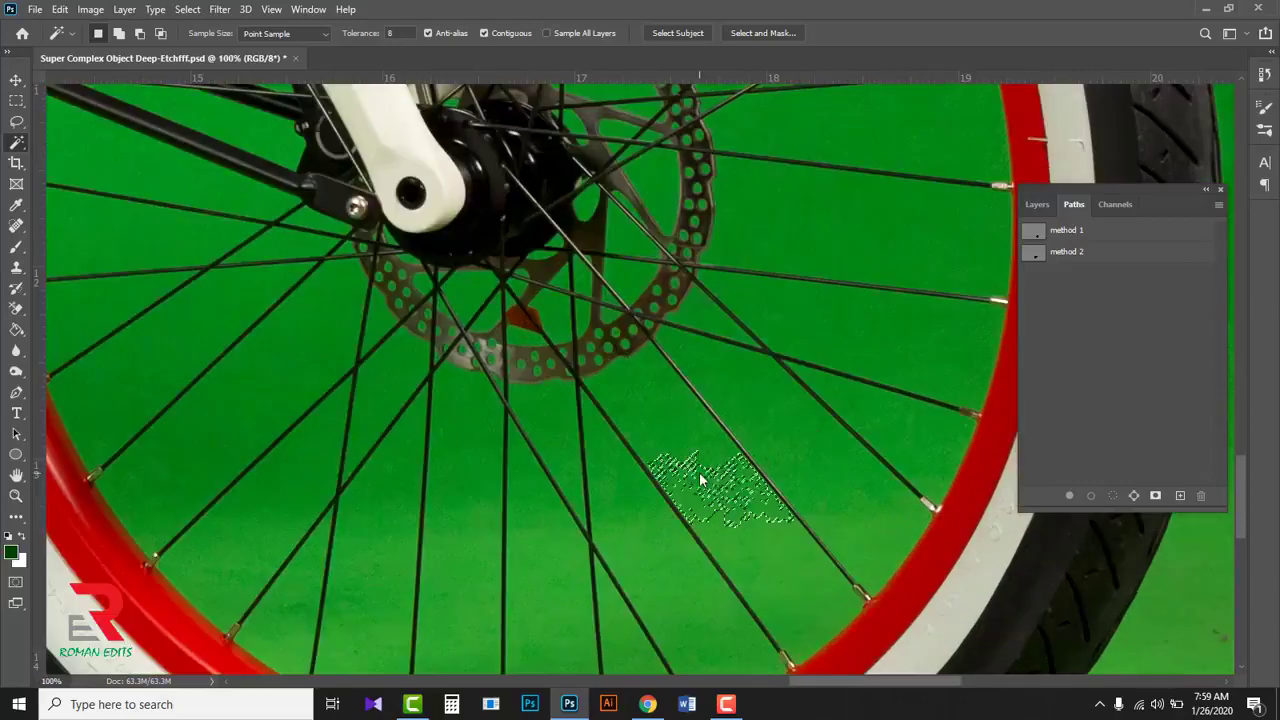
{"action": "key", "text": "ctrl+d"}
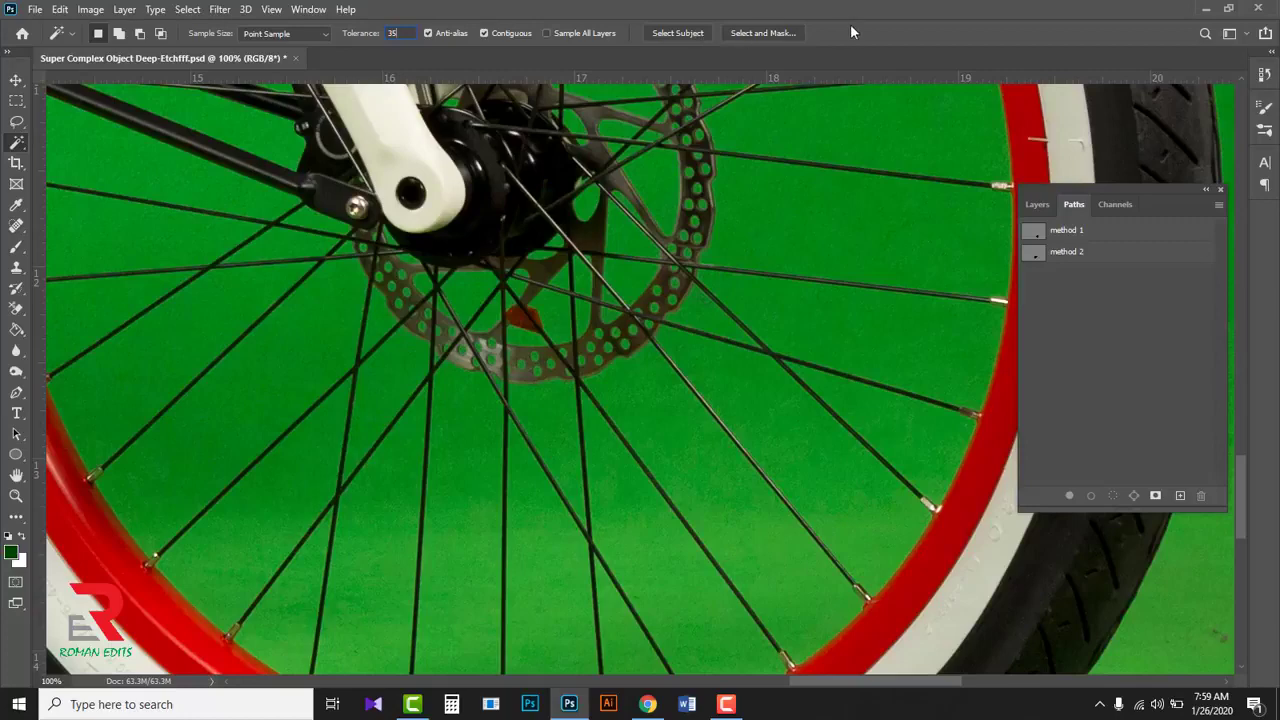
Step: Try selecting the green gap between the lower spokes with a tolerance of 35, check its edges, and deselect
{"action": "left_click", "coordinate": [843, 614]}
{"action": "scroll", "coordinate": [845, 618], "scroll_direction": "up", "scroll_amount": 2}
{"action": "left_click_drag", "start_coordinate": [845, 618], "coordinate": [760, 428]}
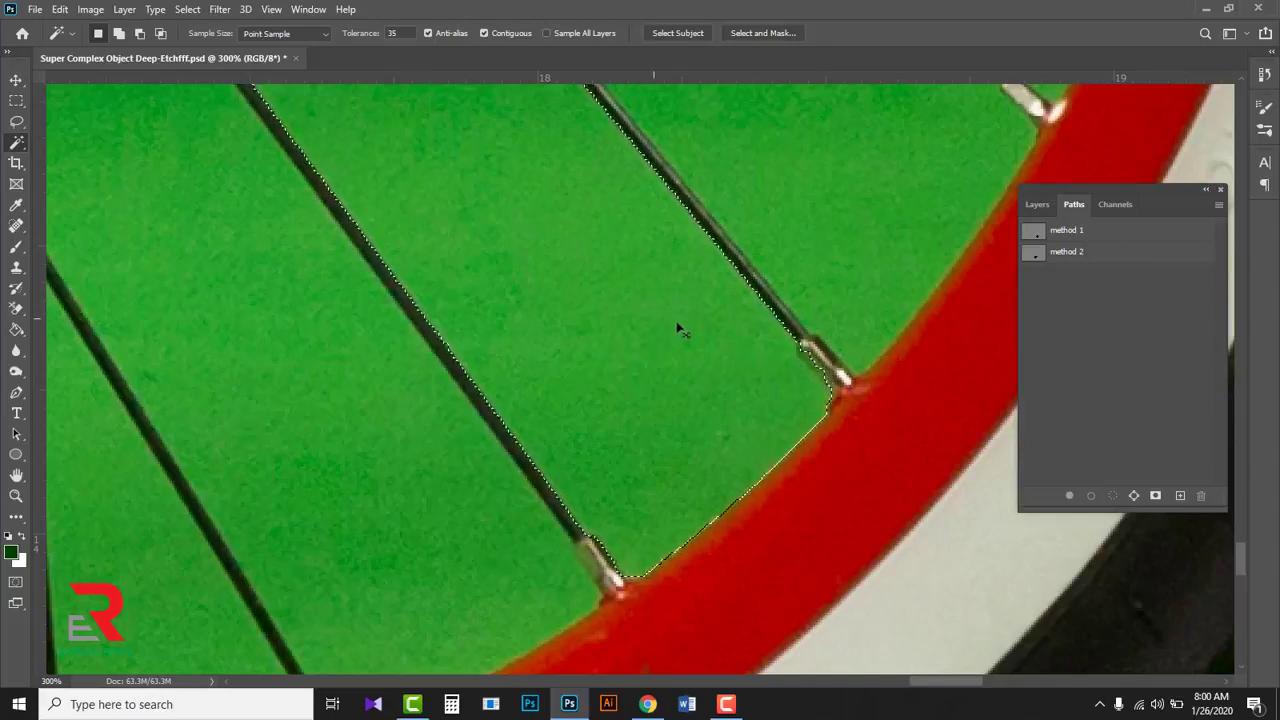
{"action": "key", "text": "ctrl+d"}
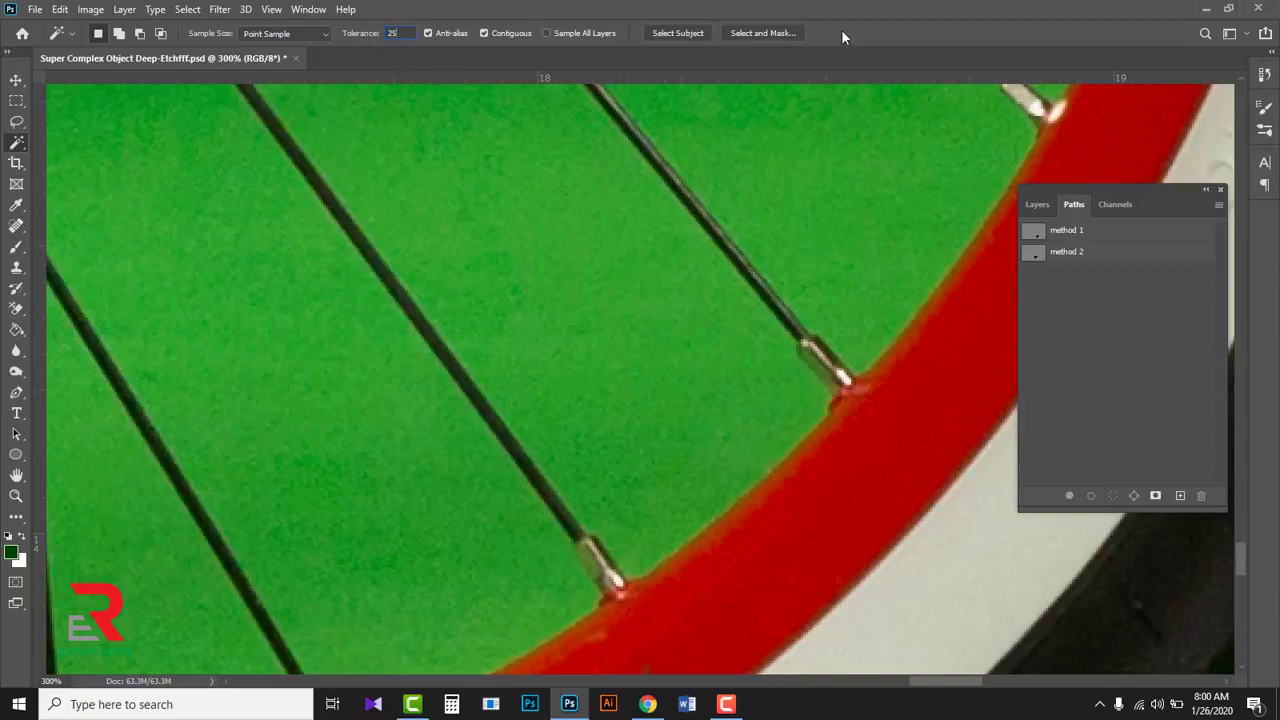
Step: Set the tolerance to 25, select the gap between the two lower spokes, and add the remaining green area by the brake disc
{"action": "left_click", "coordinate": [627, 383]}
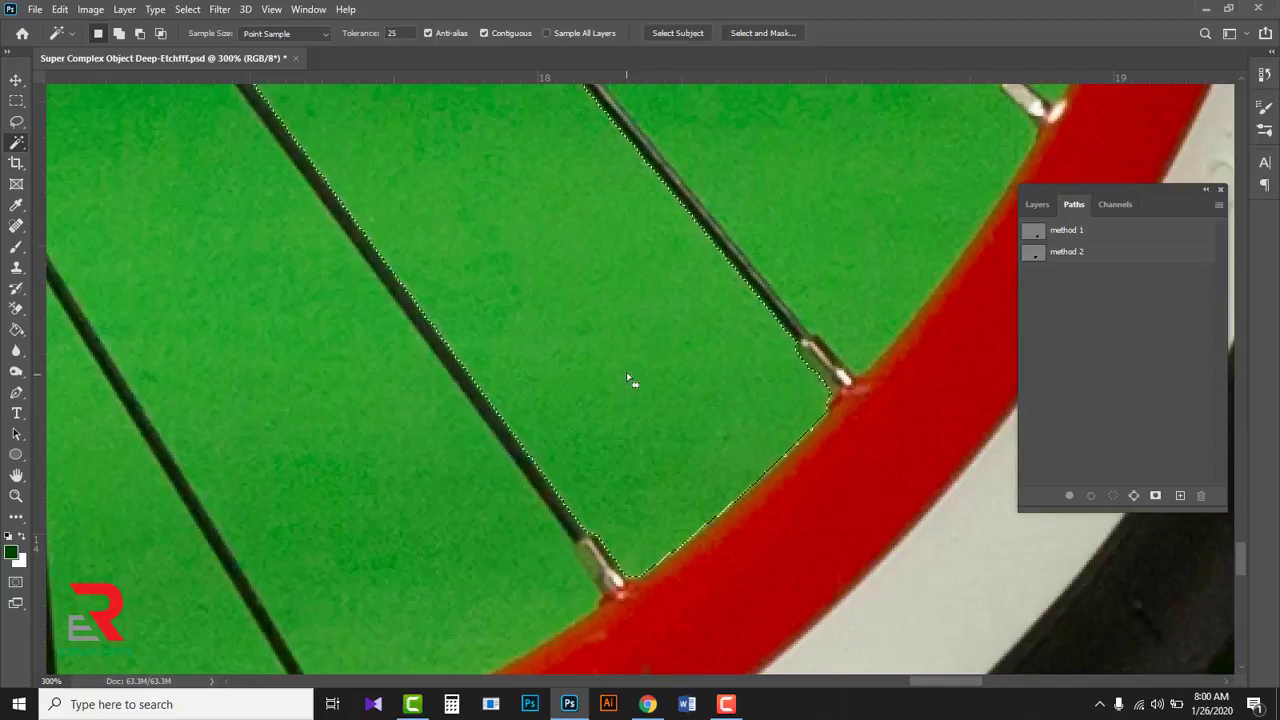
{"action": "key", "text": "ctrl+minus"}
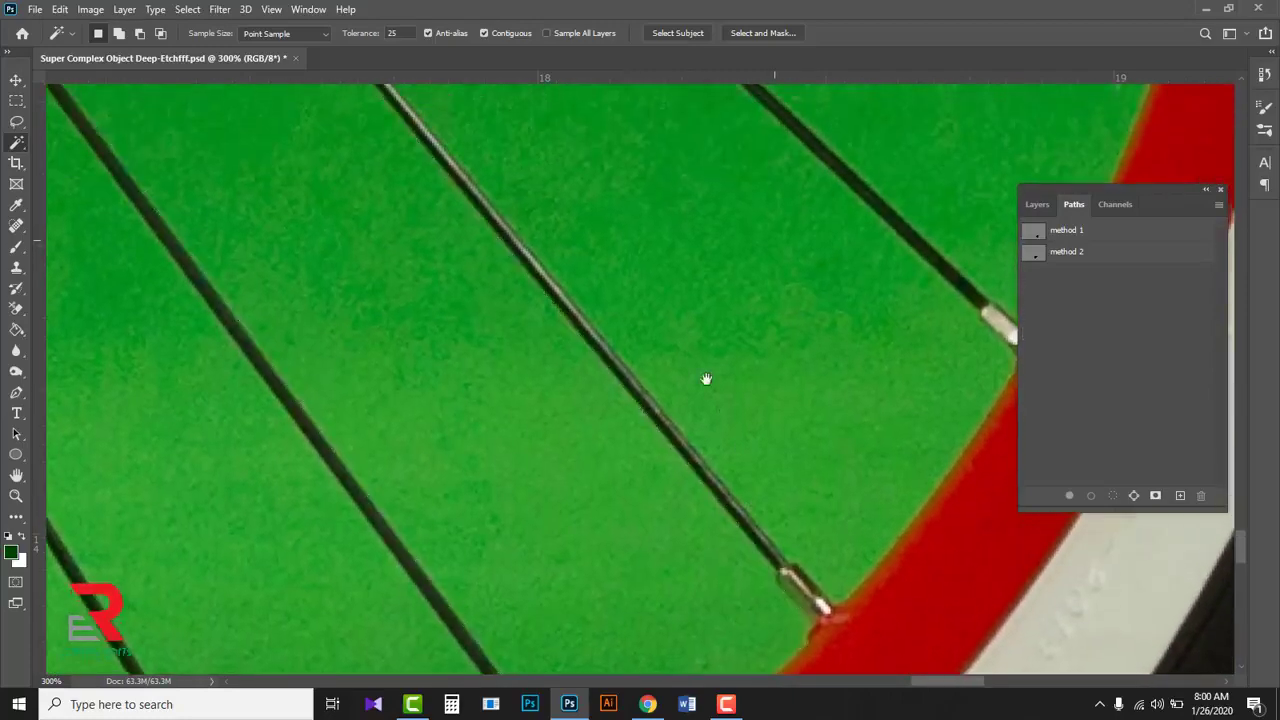
{"action": "key", "text": "ctrl+minus"}
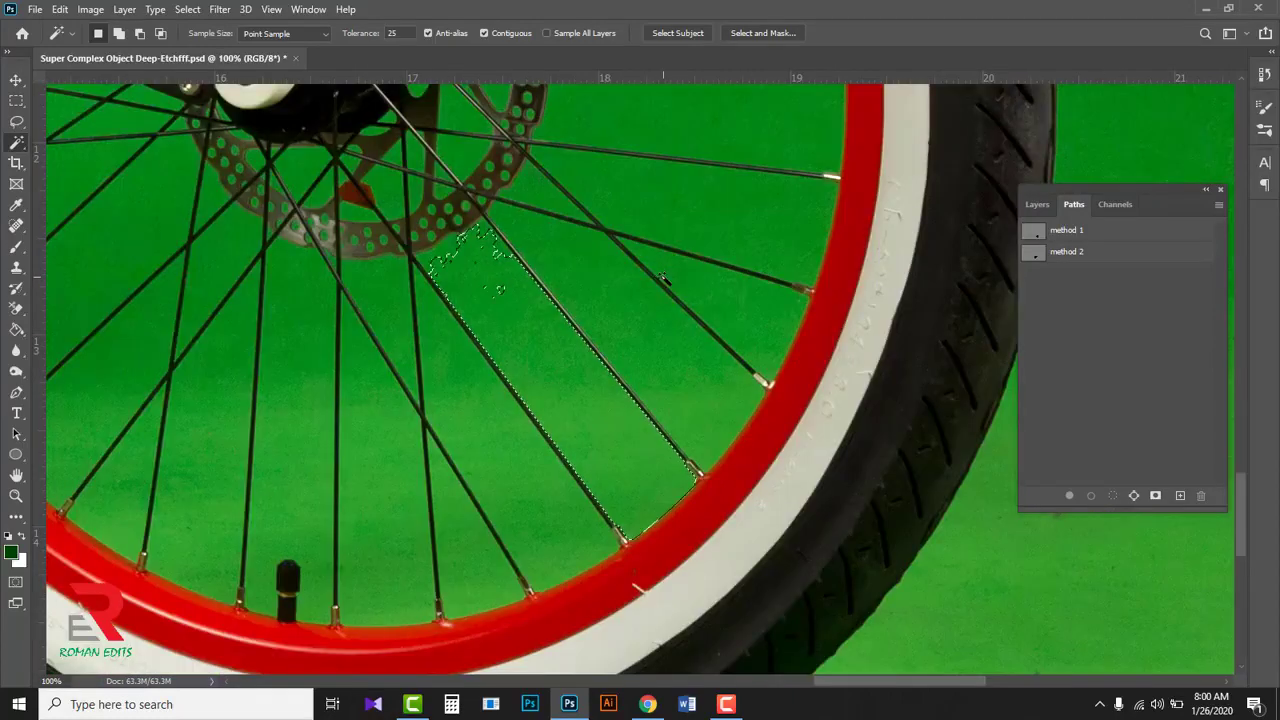
{"action": "left_click", "coordinate": [452, 262], "text": "shift"}
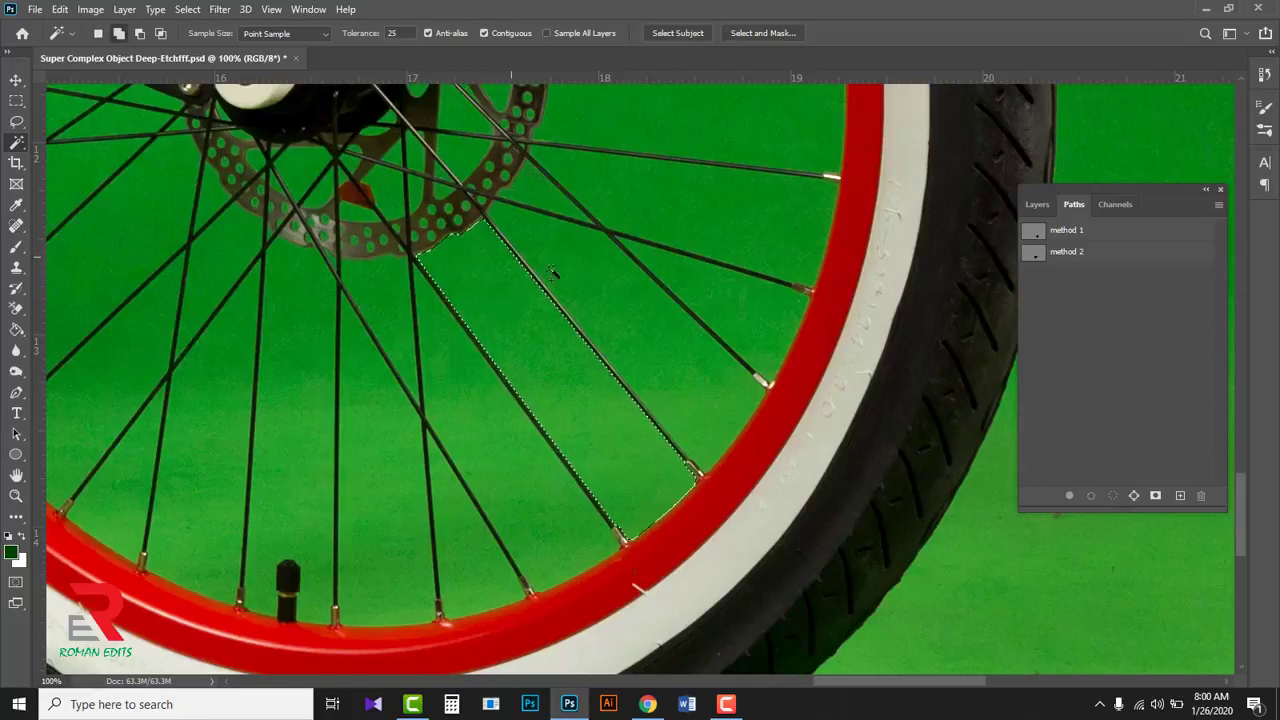
Step: Add the remaining green gaps between the lower and lower-right spokes of the front wheel to the Magic Wand selection
{"action": "left_click", "coordinate": [625, 311], "text": "shift"}
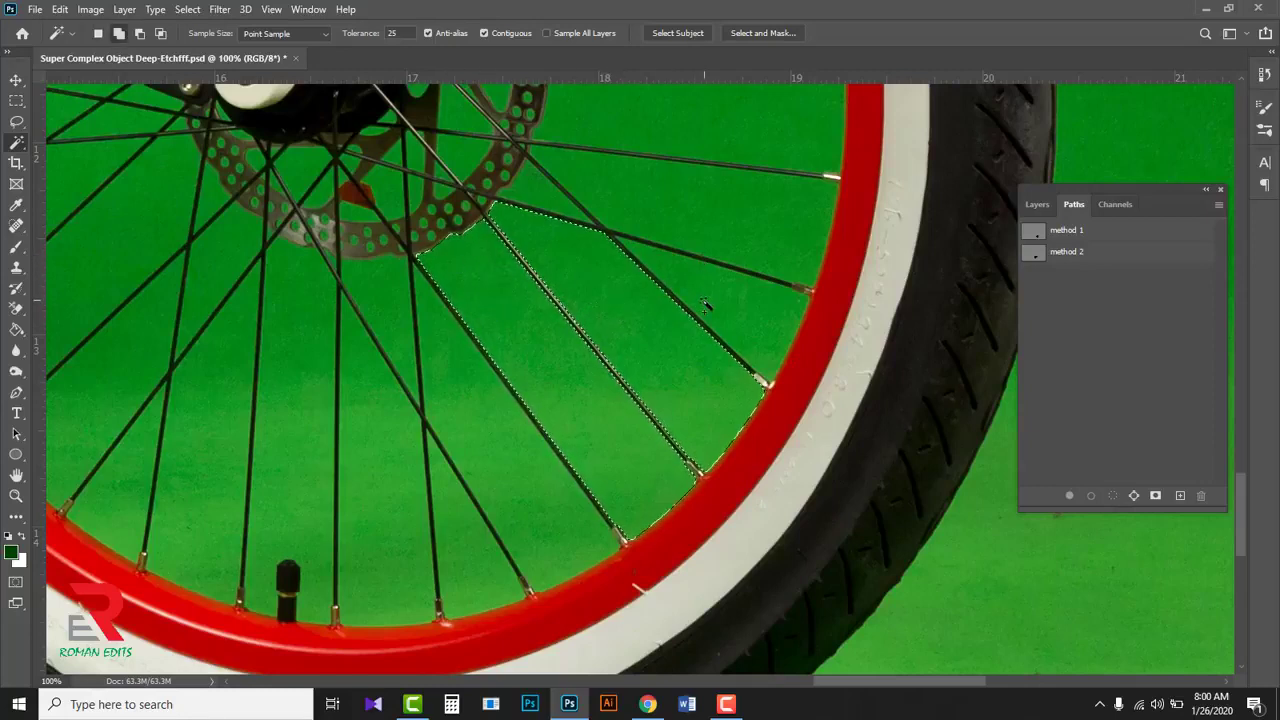
{"action": "left_click", "coordinate": [553, 203], "text": "shift"}
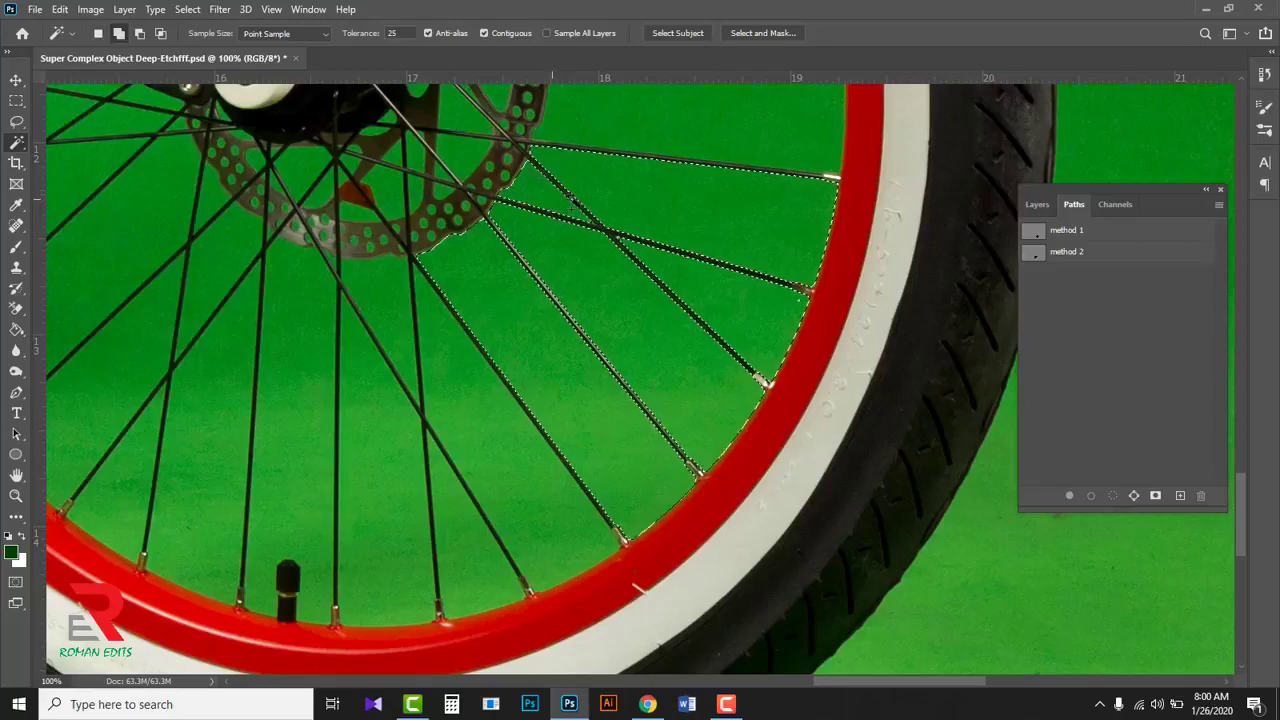
{"action": "left_click", "coordinate": [388, 445], "text": "shift"}
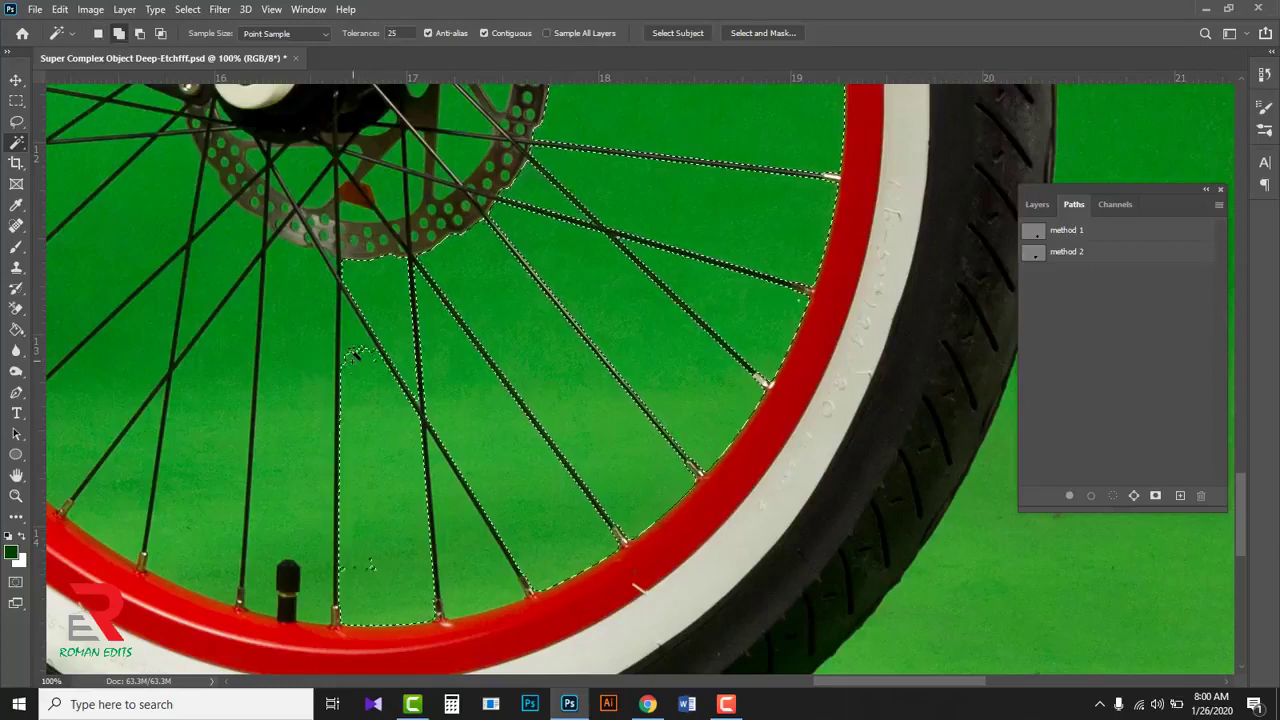
{"action": "left_click", "coordinate": [311, 470], "text": "shift"}
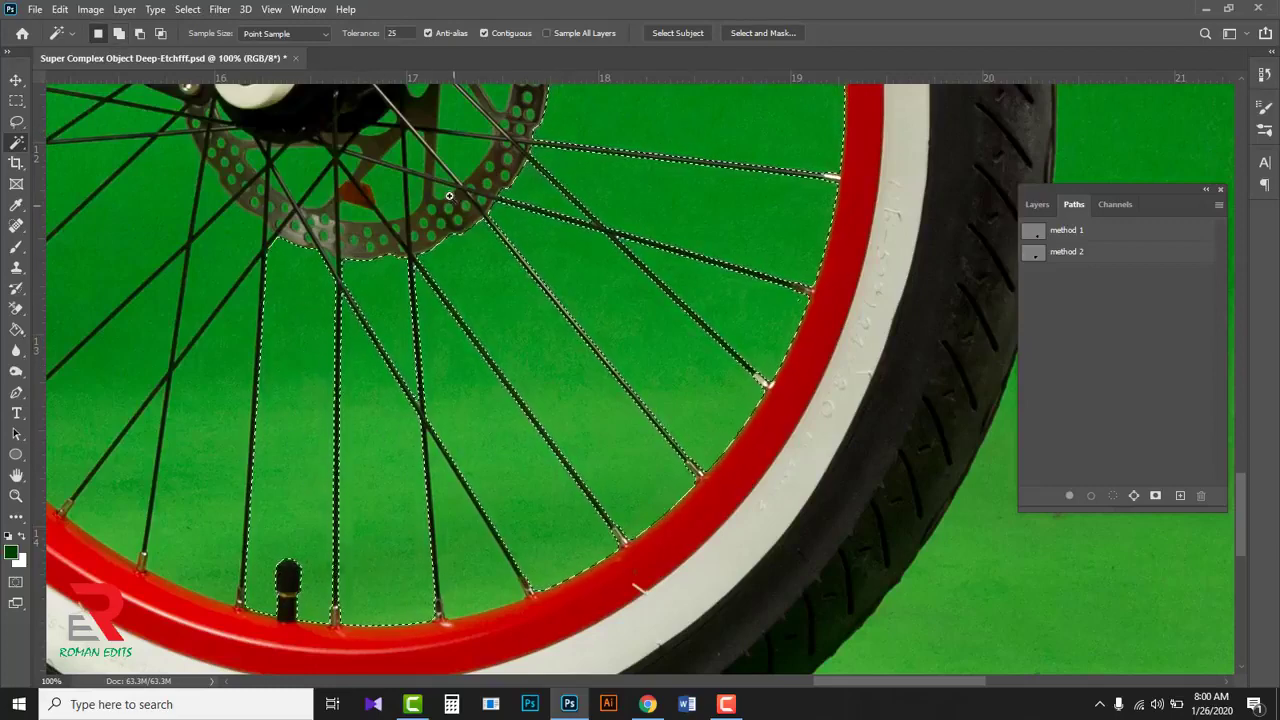
Step: Add the green holes in the lower-right section of the front brake disc to the selection
{"action": "key", "text": "ctrl+plus"}
{"action": "left_click", "coordinate": [565, 375], "text": "shift"}
{"action": "left_click", "coordinate": [530, 378], "text": "shift"}
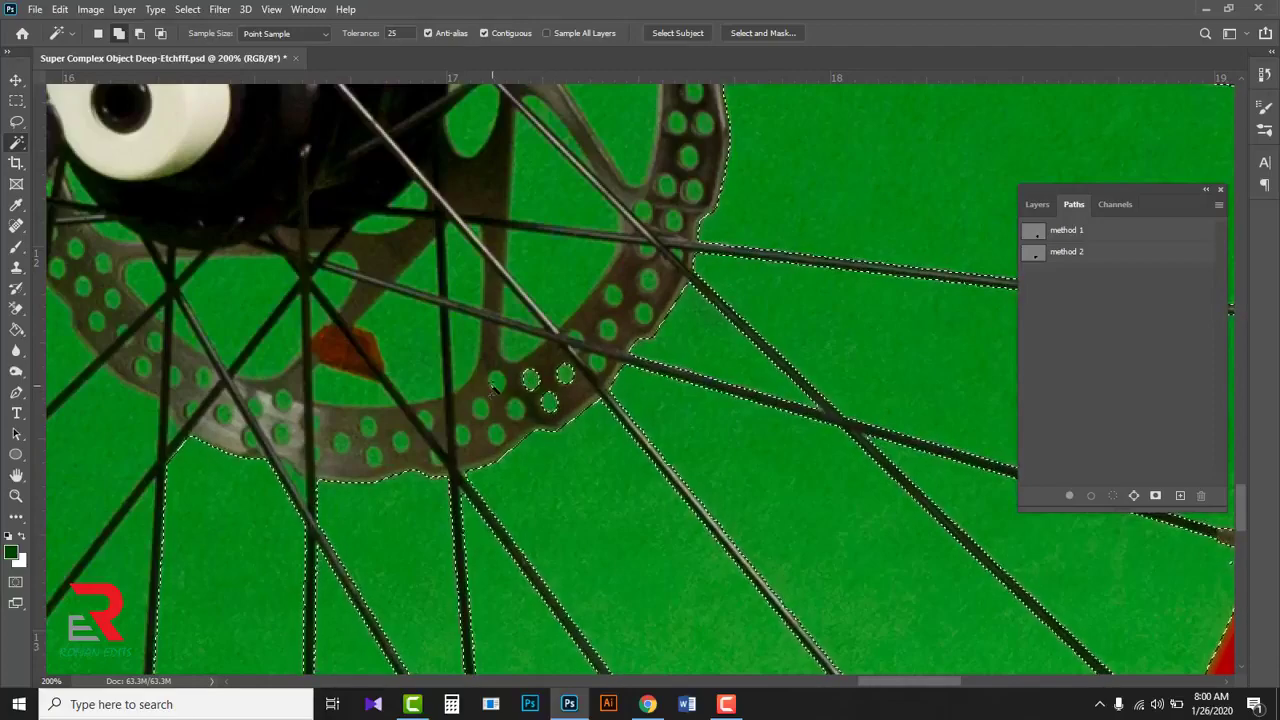
{"action": "left_click", "coordinate": [495, 381], "text": "shift"}
{"action": "left_click", "coordinate": [515, 408], "text": "shift"}
{"action": "left_click", "coordinate": [480, 408], "text": "shift"}
{"action": "left_click", "coordinate": [495, 435], "text": "shift"}
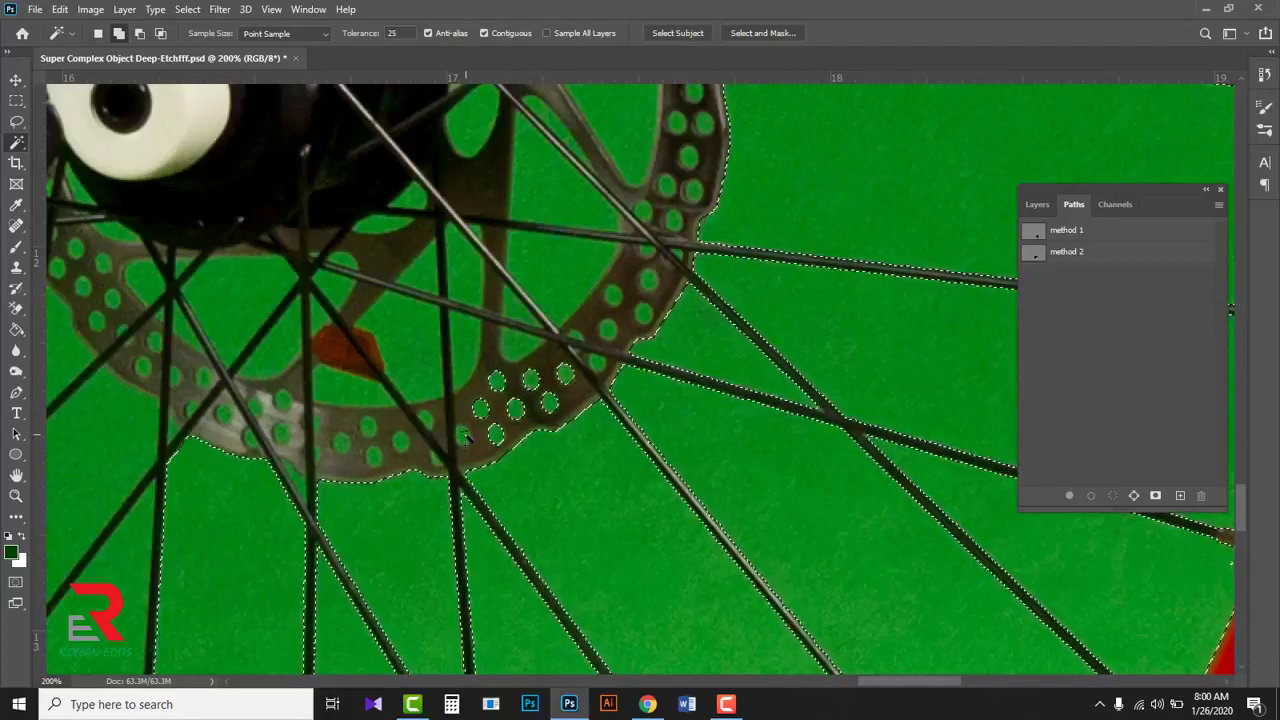
Step: Add the larger green openings between the hub and the brake disc ring to the selection
{"action": "left_click", "coordinate": [430, 350], "text": "shift"}
{"action": "left_click", "coordinate": [546, 247], "text": "shift"}
{"action": "left_click", "coordinate": [470, 120], "text": "shift"}
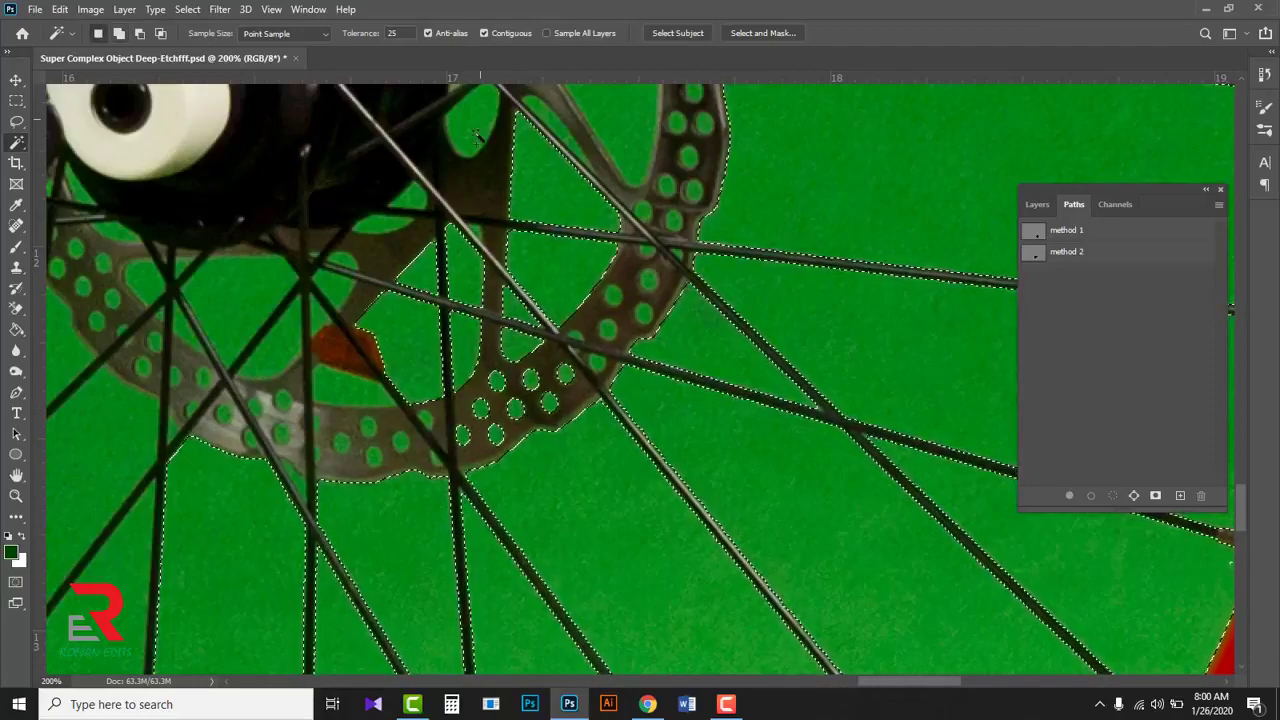
{"action": "left_click", "coordinate": [560, 150], "text": "shift"}
{"action": "left_click", "coordinate": [410, 195], "text": "shift"}
Step: Add the small green holes on the right side of the brake disc, around the crossing spokes, to the selection
{"action": "left_click", "coordinate": [662, 248], "text": "shift"}
{"action": "left_click", "coordinate": [642, 210], "text": "shift"}
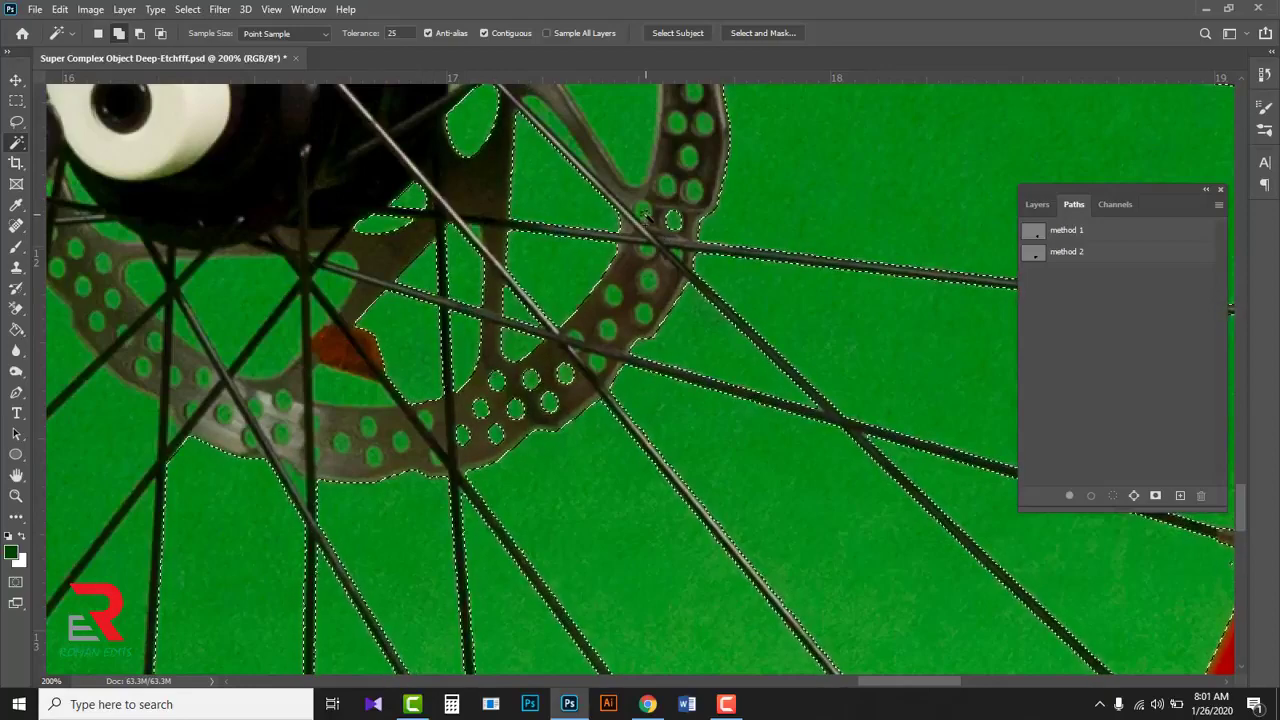
{"action": "left_click", "coordinate": [674, 220], "text": "shift"}
{"action": "left_click", "coordinate": [648, 279], "text": "shift"}
{"action": "left_click", "coordinate": [615, 297], "text": "shift"}
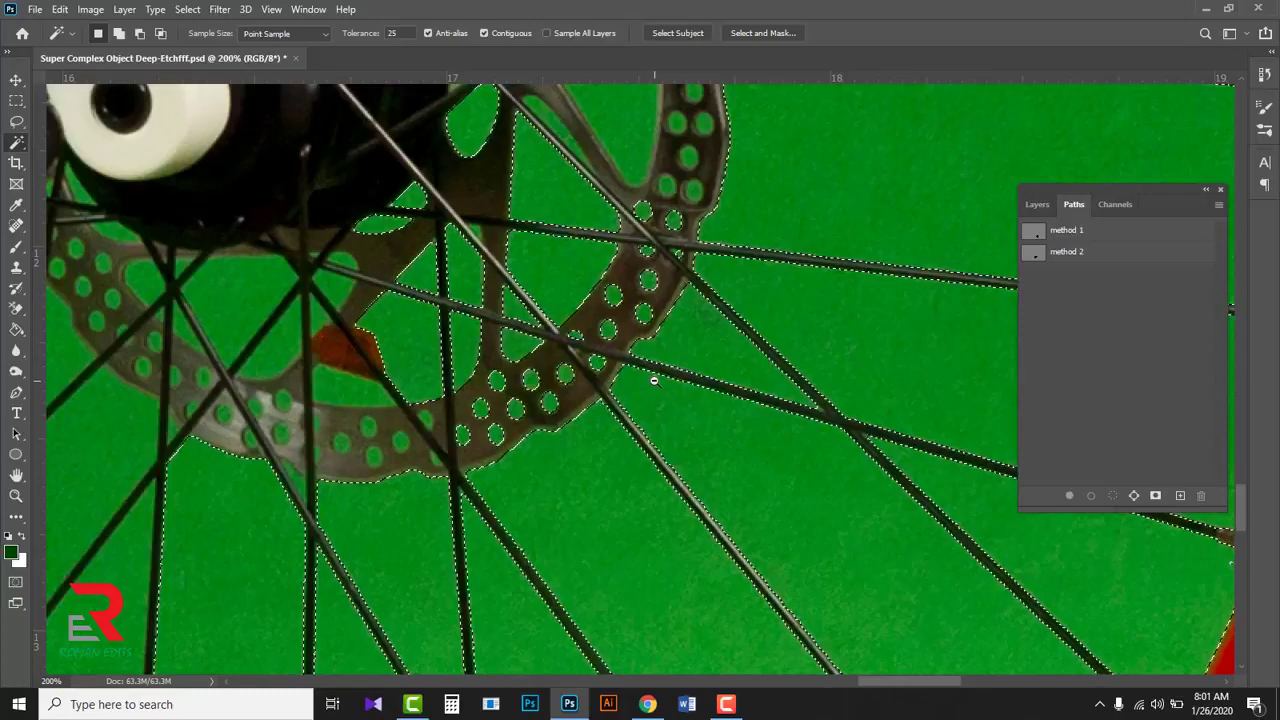
Step: Display the "method 1" and "method 2" paths in turn, hide them, and clear the Magic Wand selection
{"action": "scroll", "coordinate": [649, 378], "scroll_direction": "down", "scroll_amount": 3}
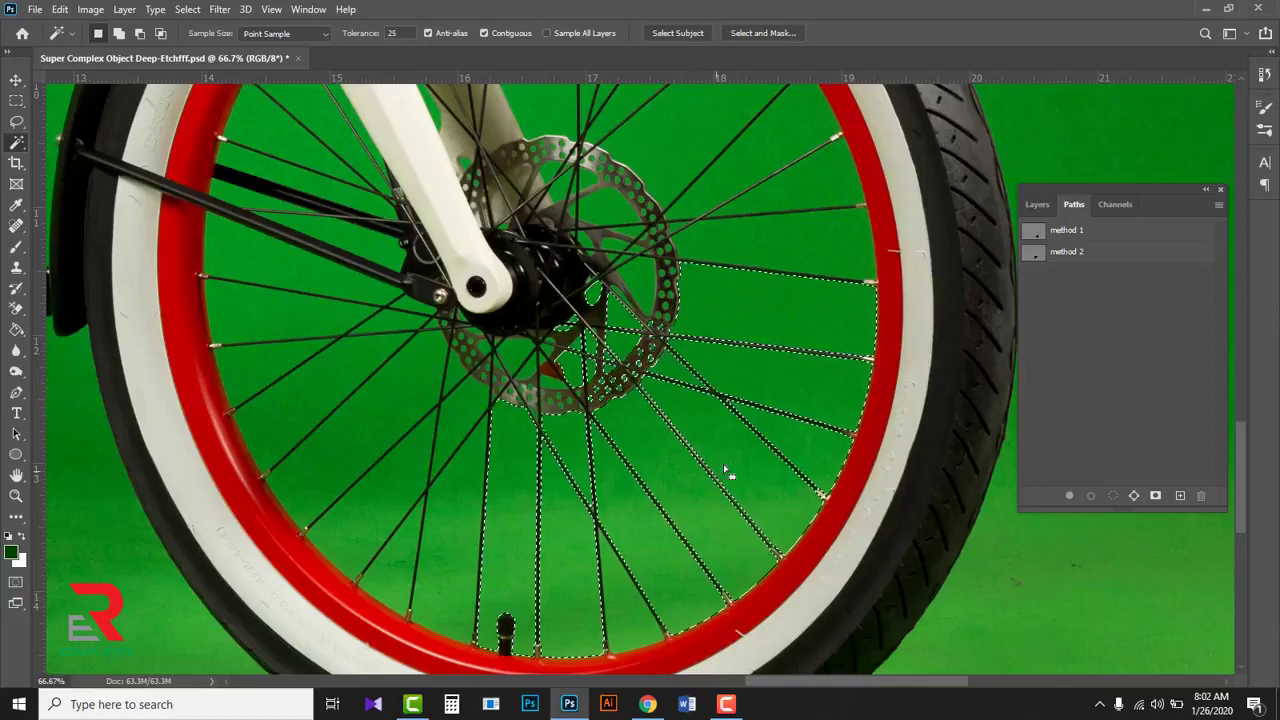
{"action": "left_click", "coordinate": [1032, 235]}
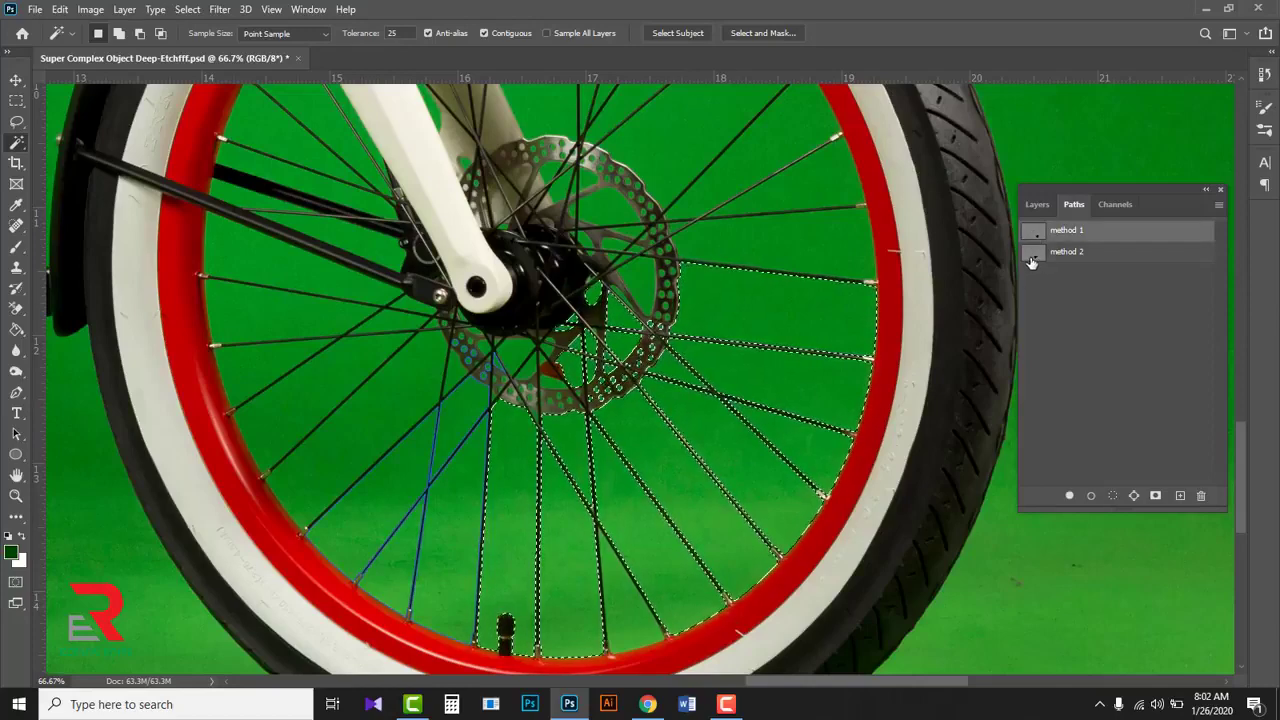
{"action": "left_click", "coordinate": [1032, 260]}
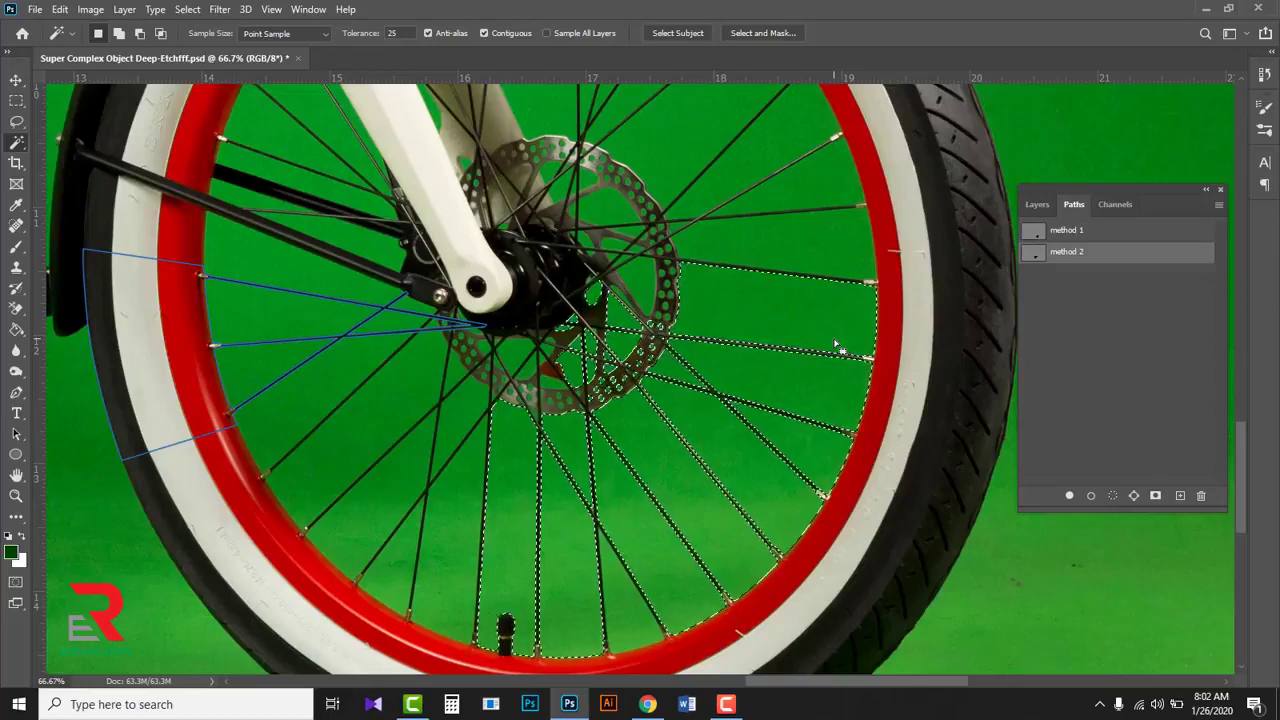
{"action": "left_click", "coordinate": [1018, 246]}
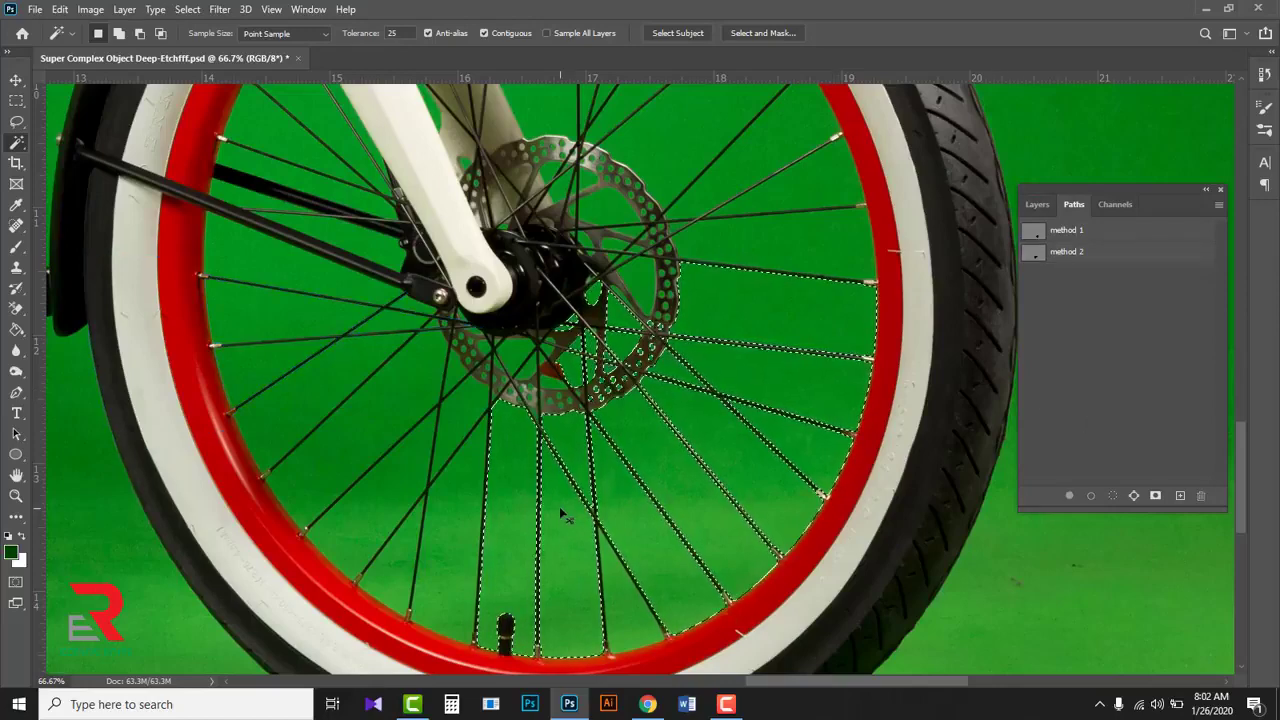
{"action": "key", "text": "ctrl+d"}
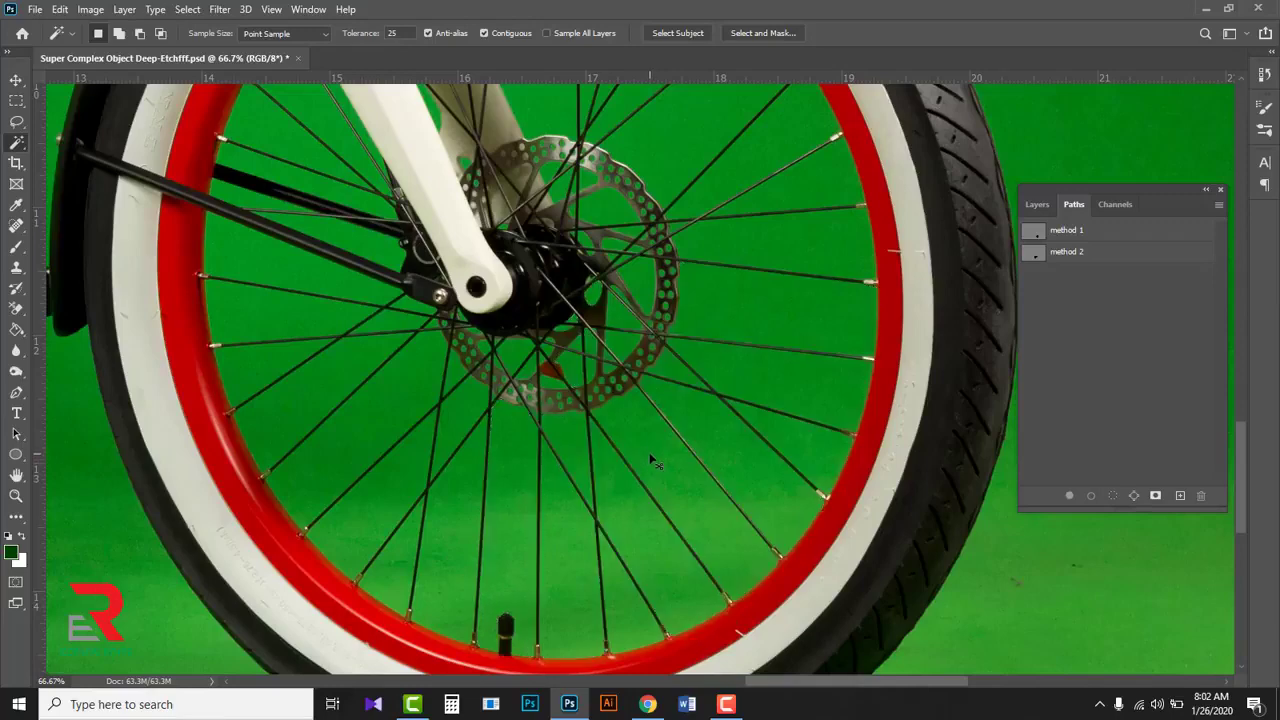
Step: Open the JPG file "Super Complex Object Deep-Etch" from the "bicycle clipping path" folder
{"action": "scroll", "coordinate": [655, 451], "scroll_direction": "down", "scroll_amount": 4}
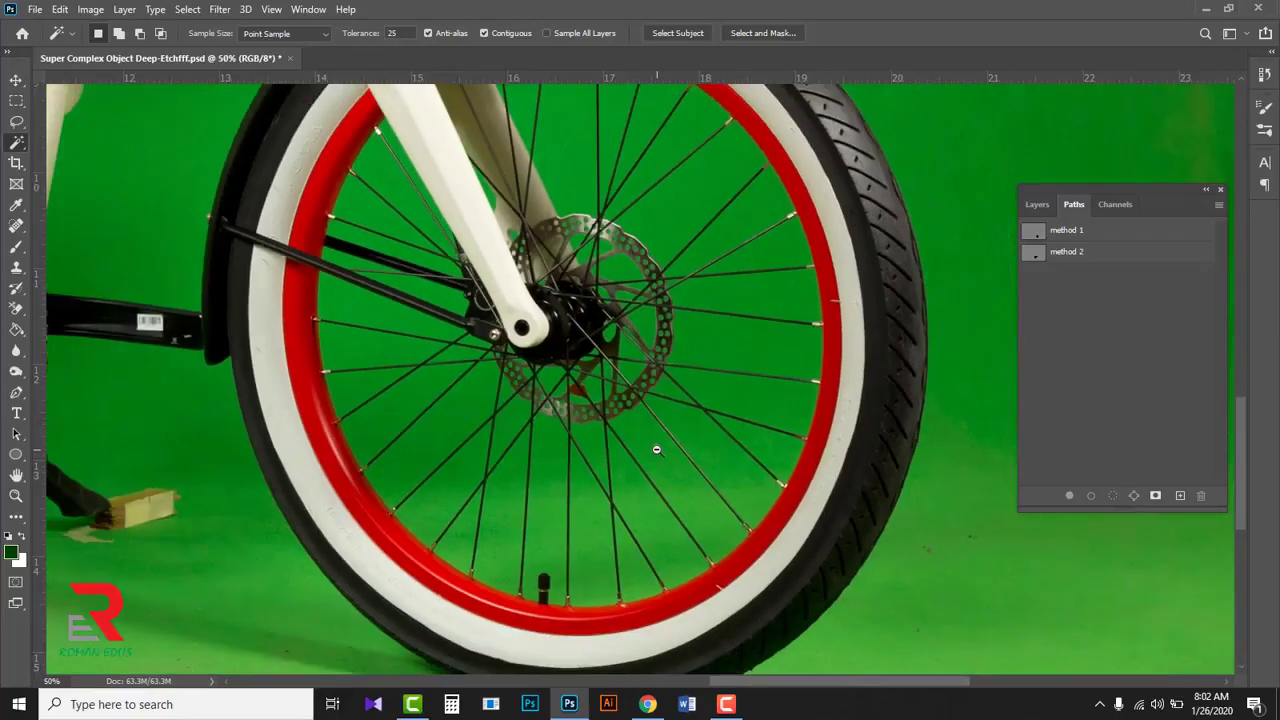
{"action": "scroll", "coordinate": [672, 455], "scroll_direction": "down", "scroll_amount": 1}
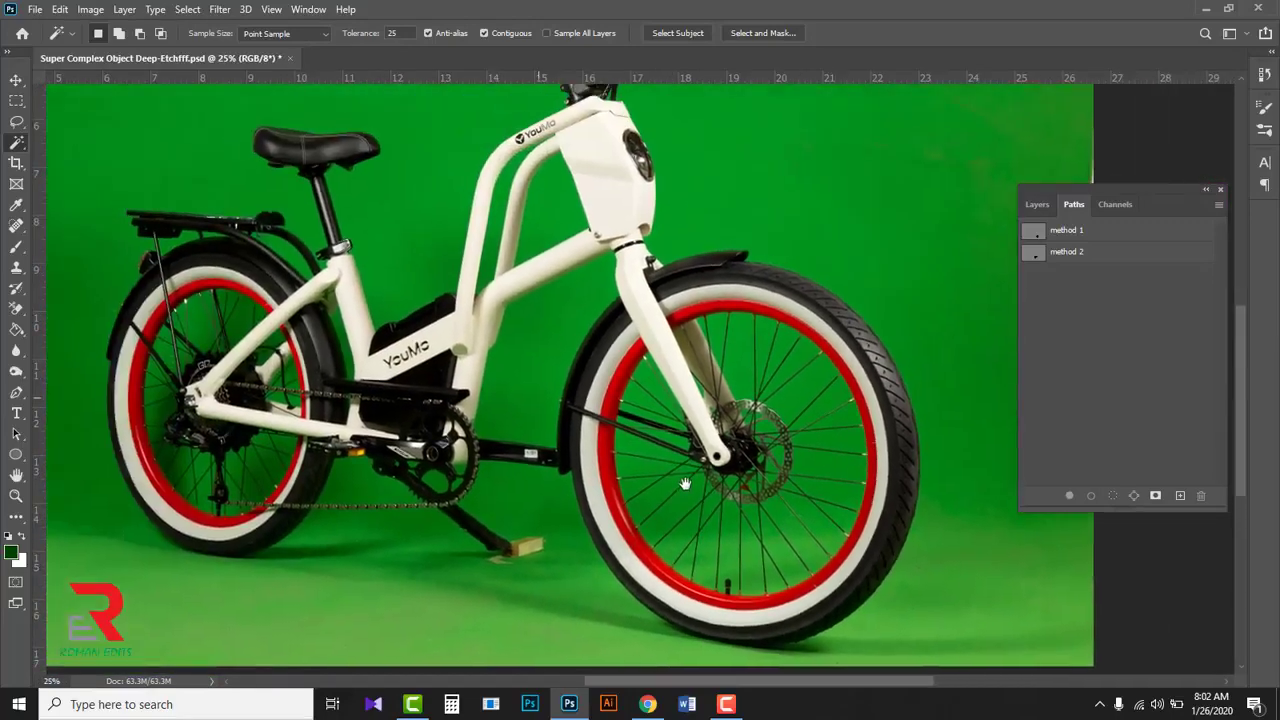
{"action": "scroll", "coordinate": [699, 469], "scroll_direction": "down", "scroll_amount": 1}
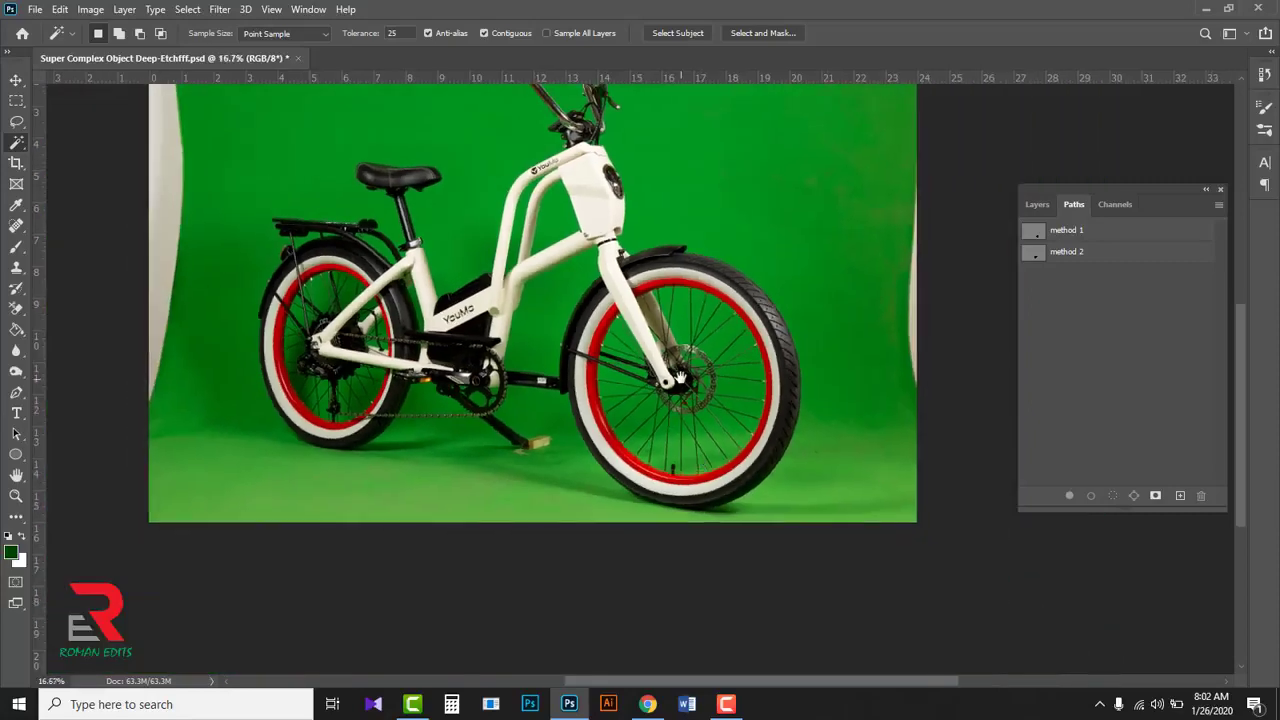
{"action": "left_click_drag", "start_coordinate": [679, 376], "coordinate": [719, 468]}
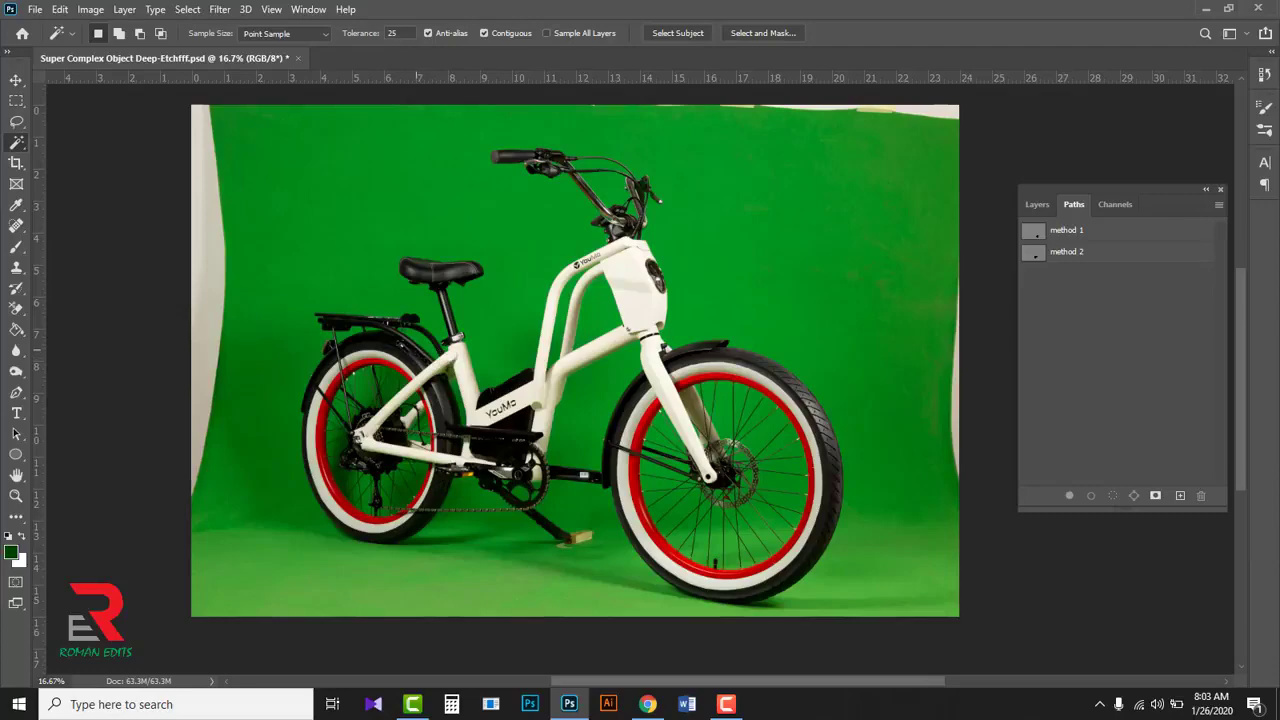
{"action": "left_click", "coordinate": [37, 12]}
{"action": "left_click", "coordinate": [45, 40]}
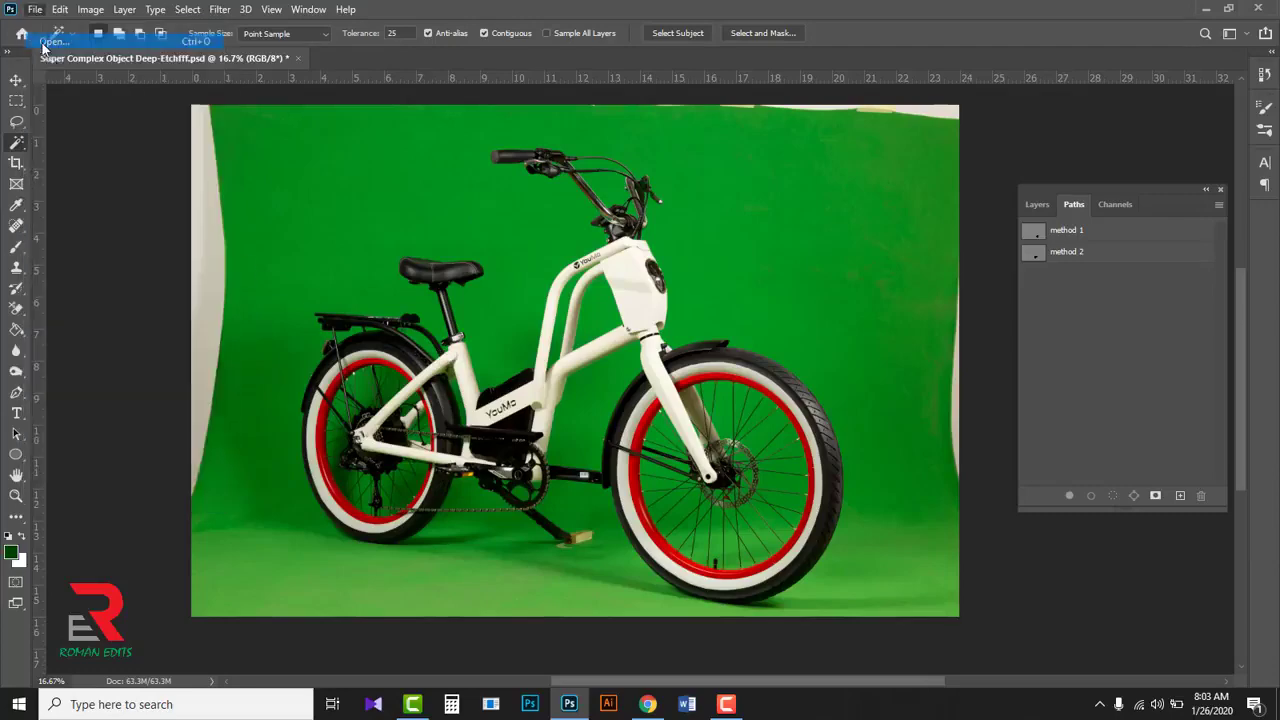
{"action": "left_click", "coordinate": [298, 111]}
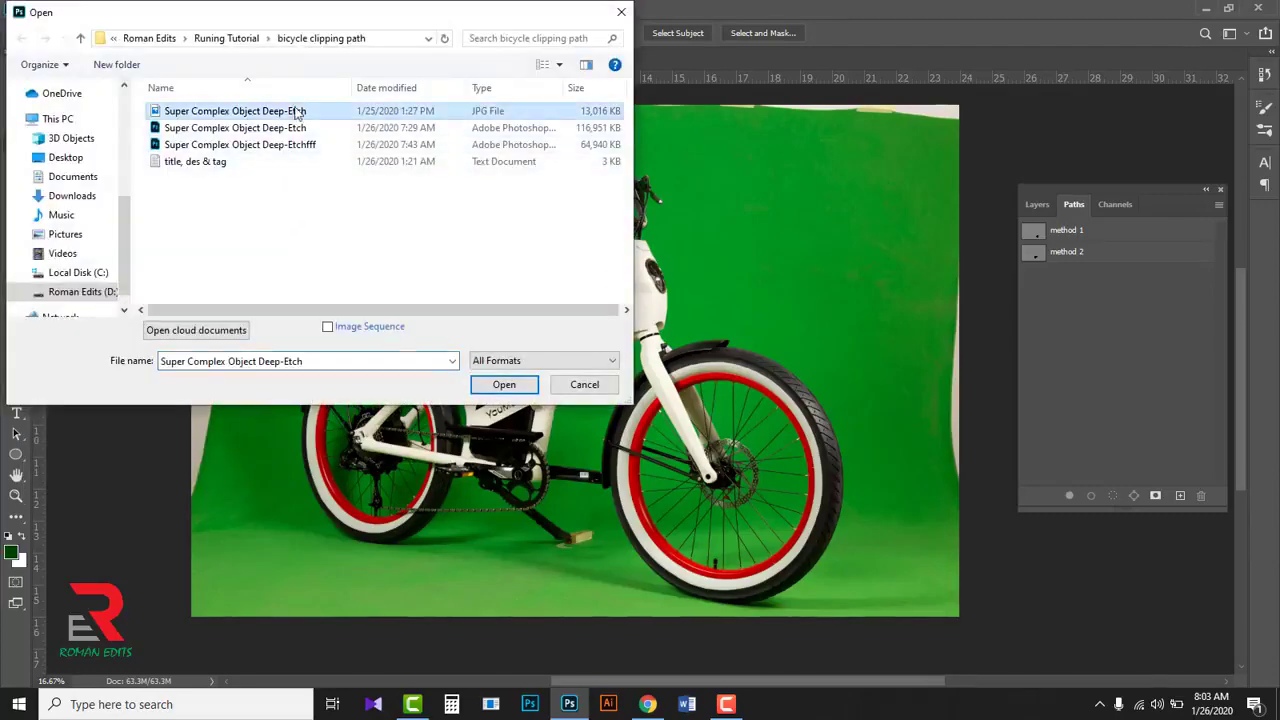
{"action": "left_click", "coordinate": [503, 390]}
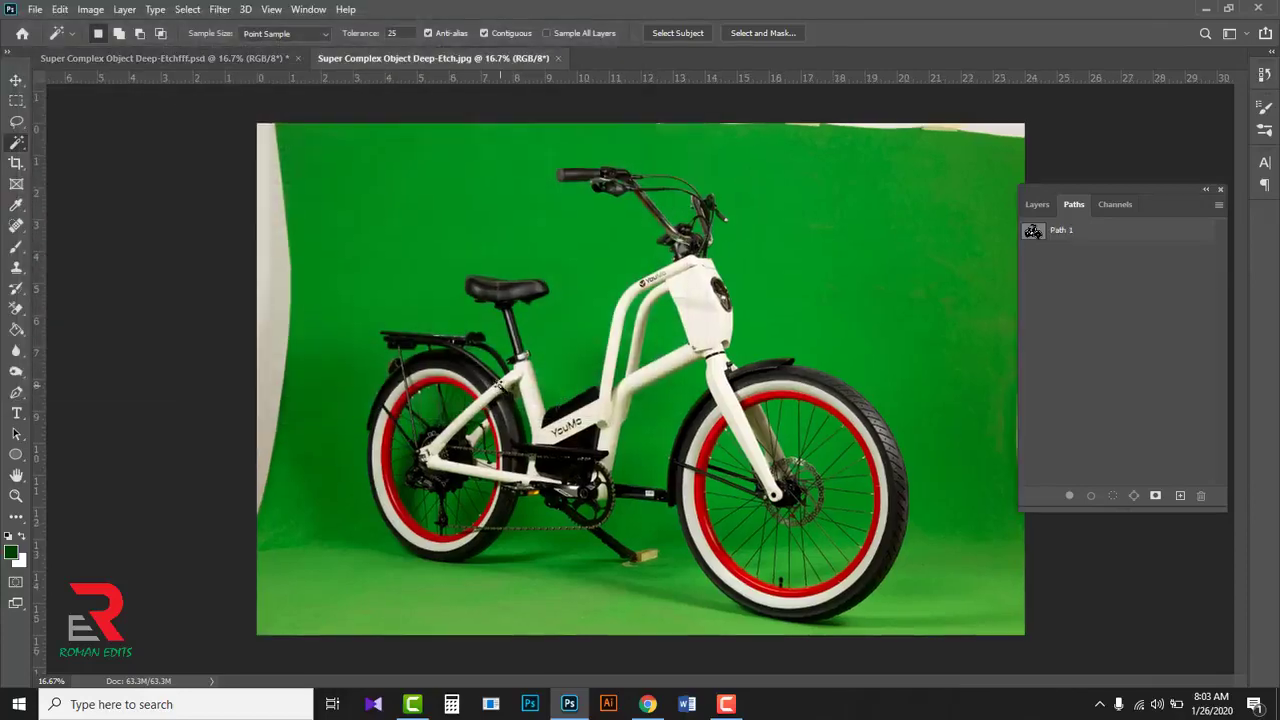
Step: Copy the complete bike outline "Path 1" from the JPG, close that document, and paste the path into the Deep-Etchfff PSD
{"action": "left_click", "coordinate": [1036, 231]}
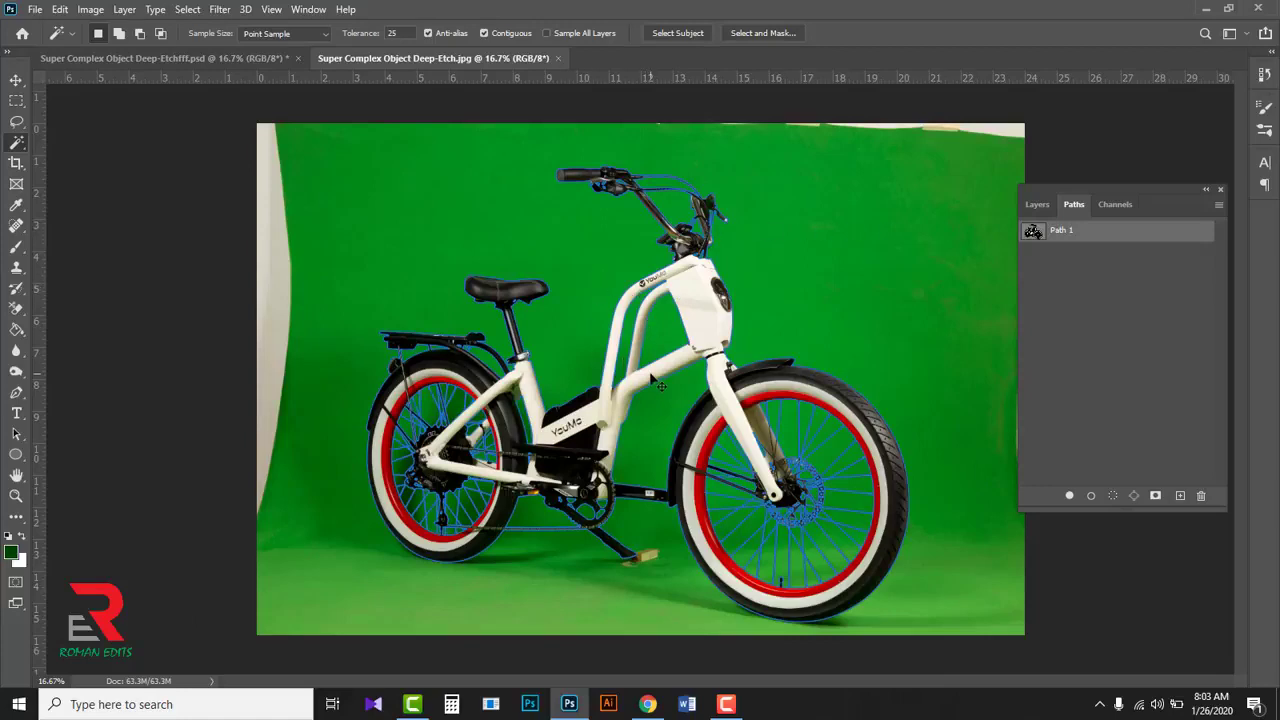
{"action": "left_click", "coordinate": [558, 58]}
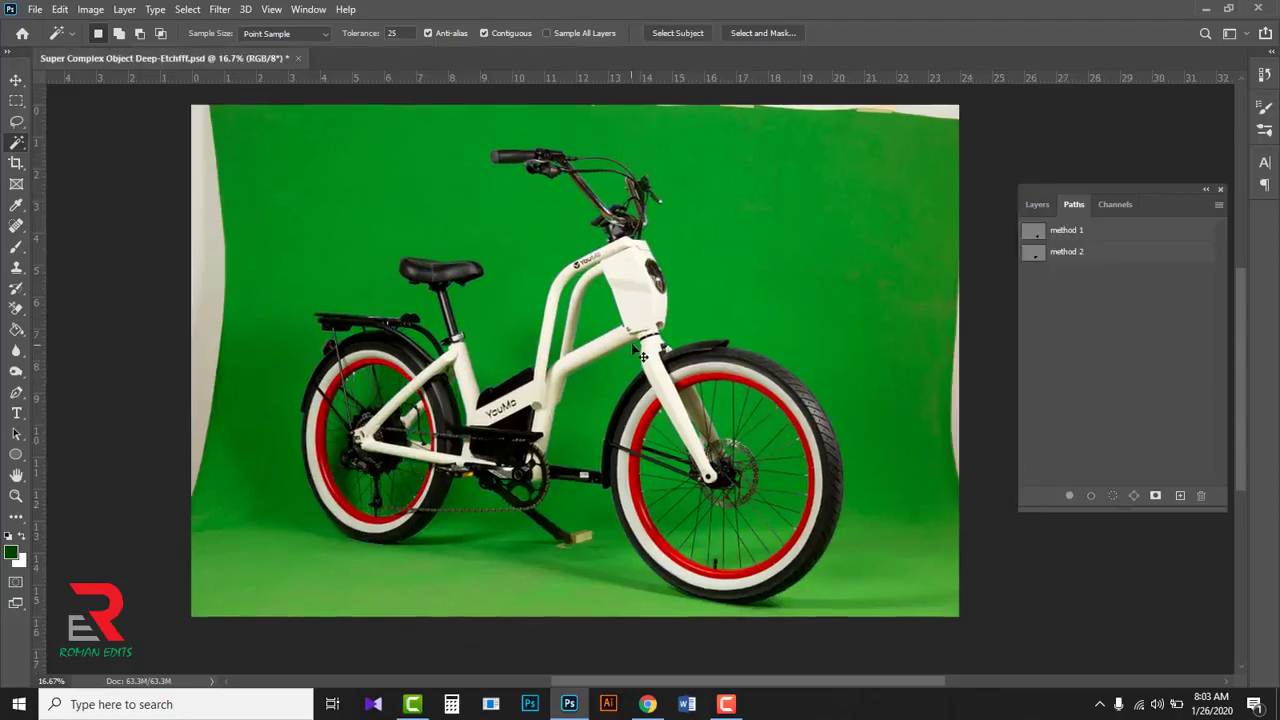
{"action": "key", "text": "ctrl+v"}
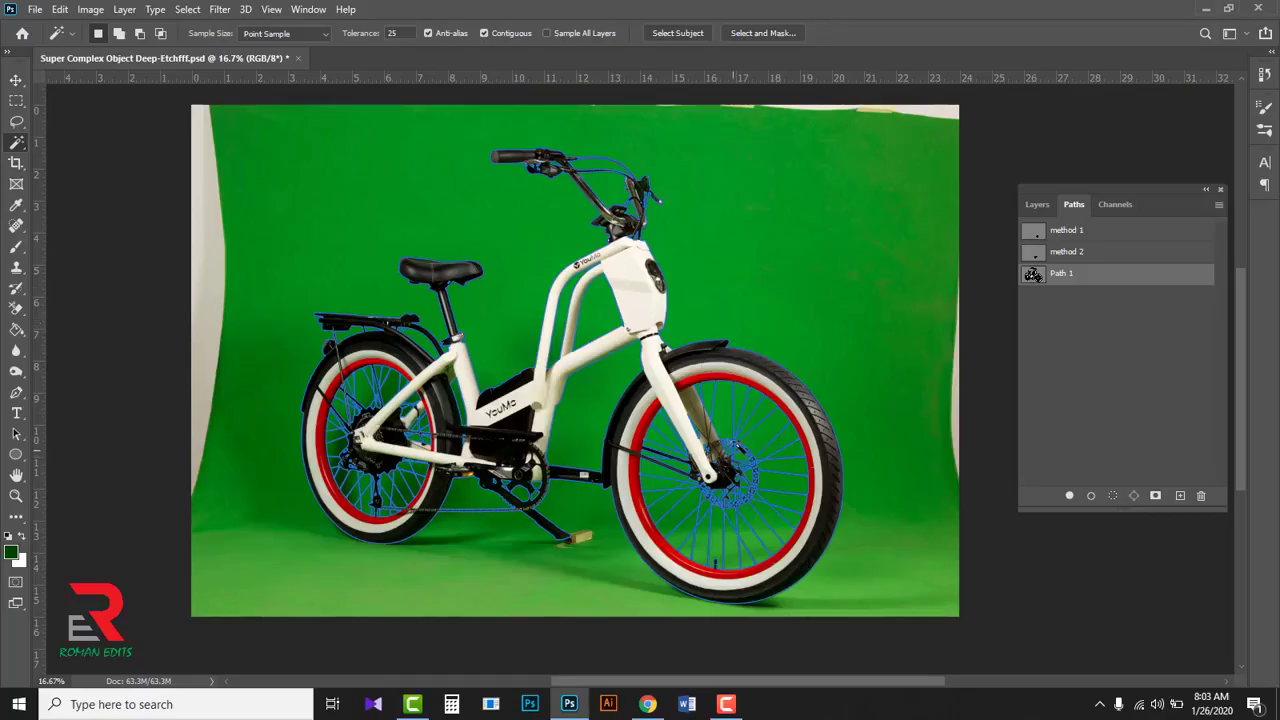
Step: With the Pen tool, turn the bike path into a new anti-aliased selection with a feather radius of 0.5 pixels
{"action": "left_click", "coordinate": [1036, 205]}
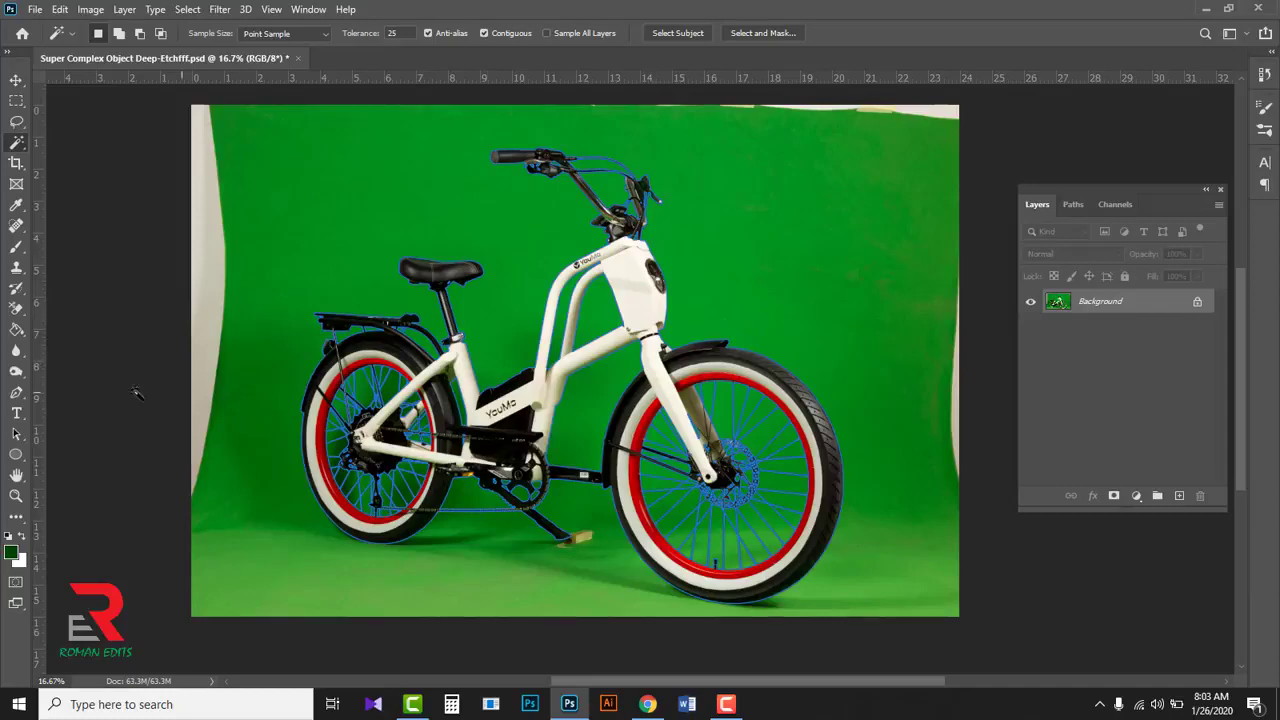
{"action": "left_click", "coordinate": [18, 395]}
{"action": "right_click", "coordinate": [18, 395]}
{"action": "left_click", "coordinate": [85, 392]}
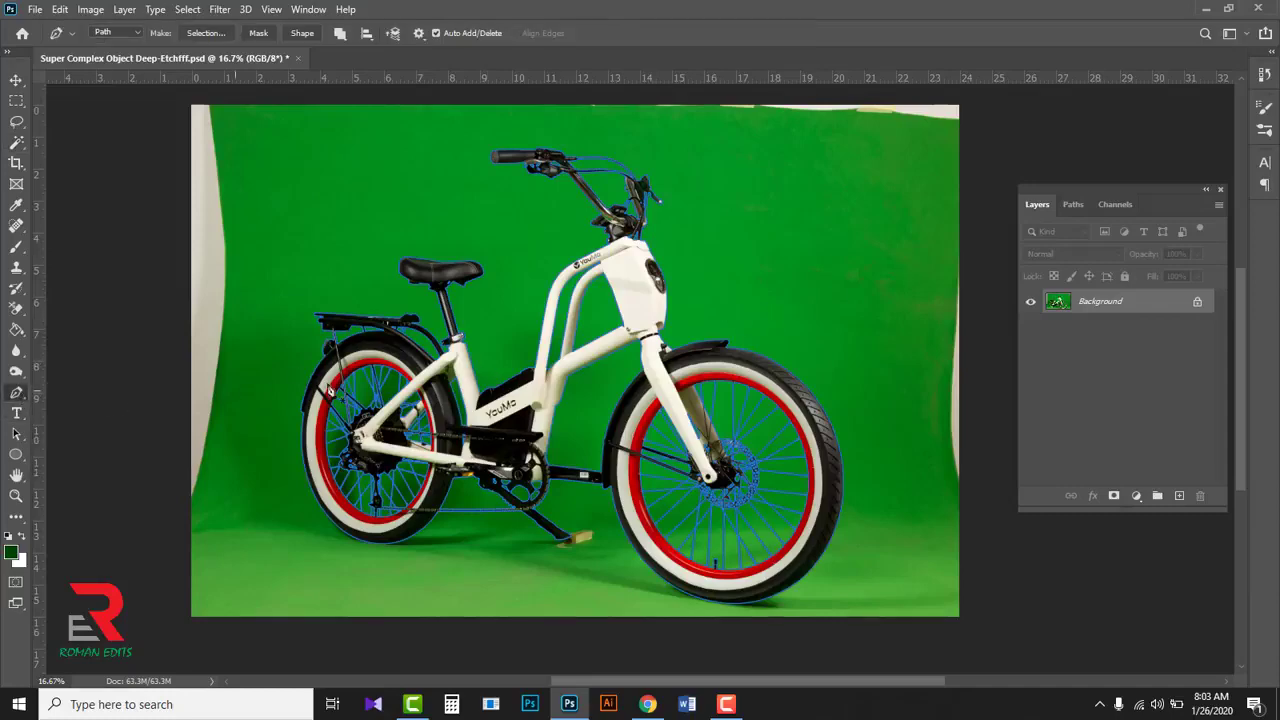
{"action": "scroll", "coordinate": [645, 428], "scroll_direction": "up", "scroll_amount": 1}
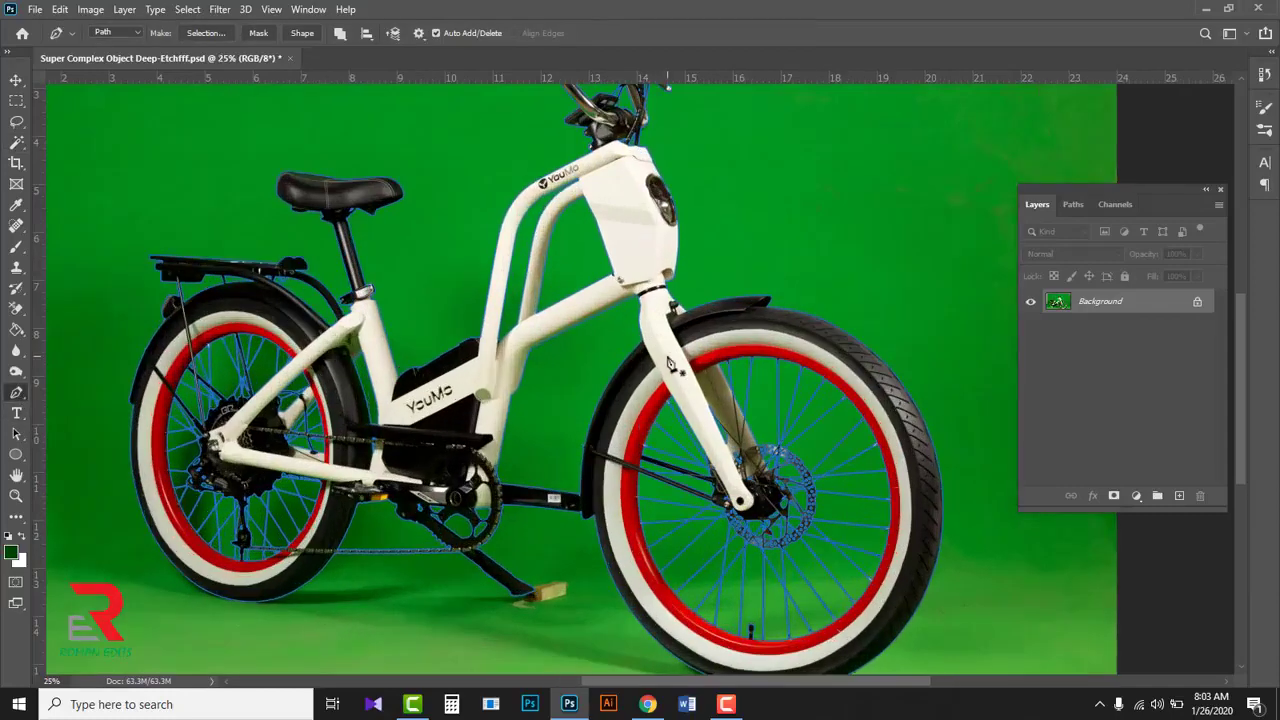
{"action": "right_click", "coordinate": [671, 363]}
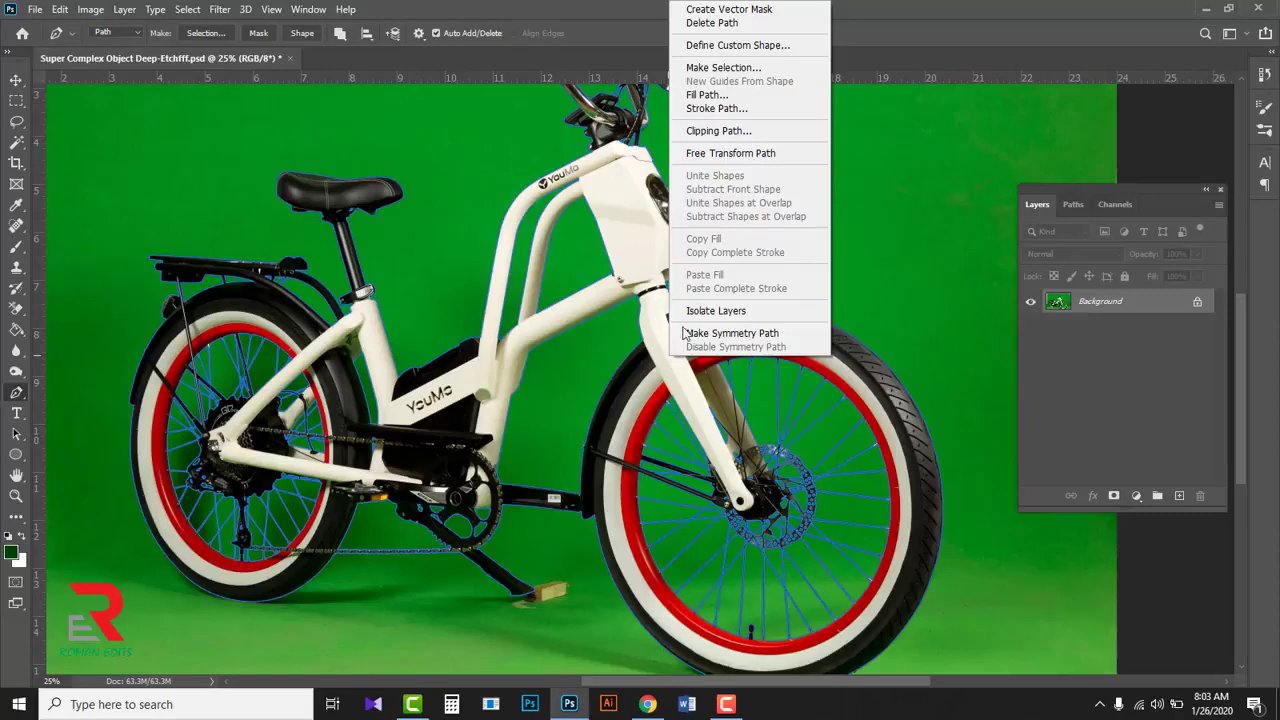
{"action": "left_click", "coordinate": [715, 68]}
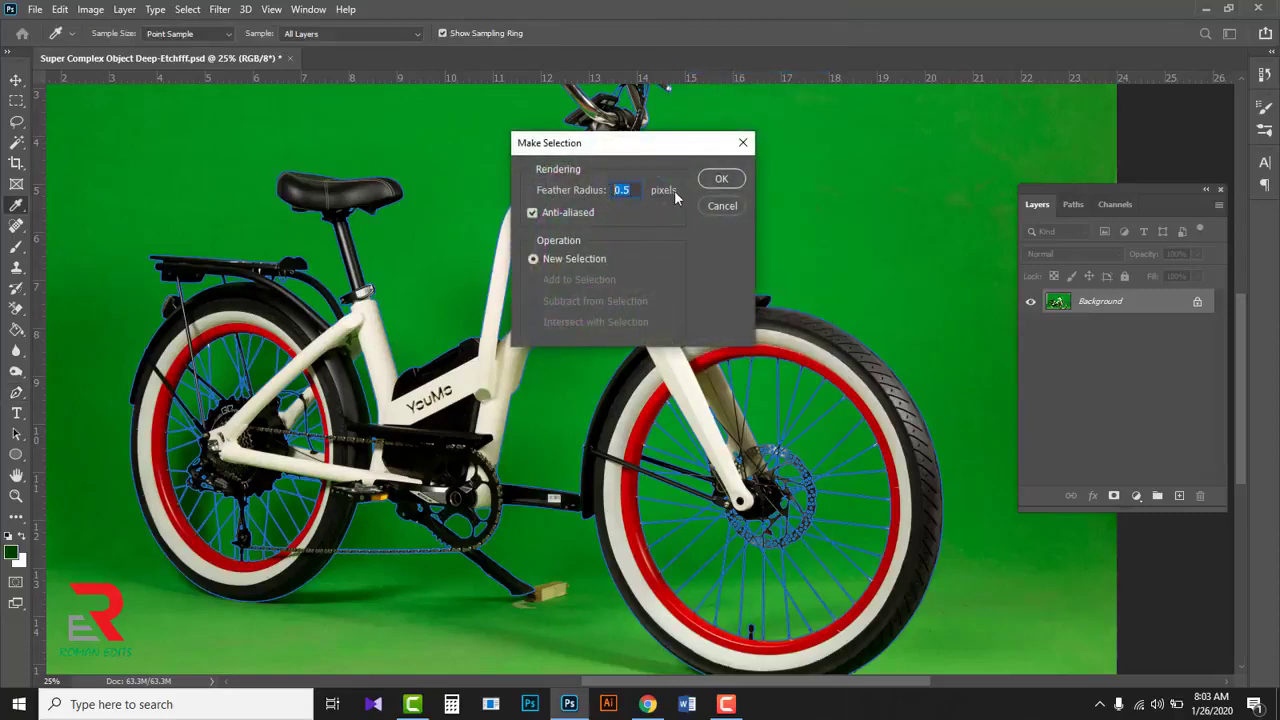
{"action": "left_click", "coordinate": [719, 183]}
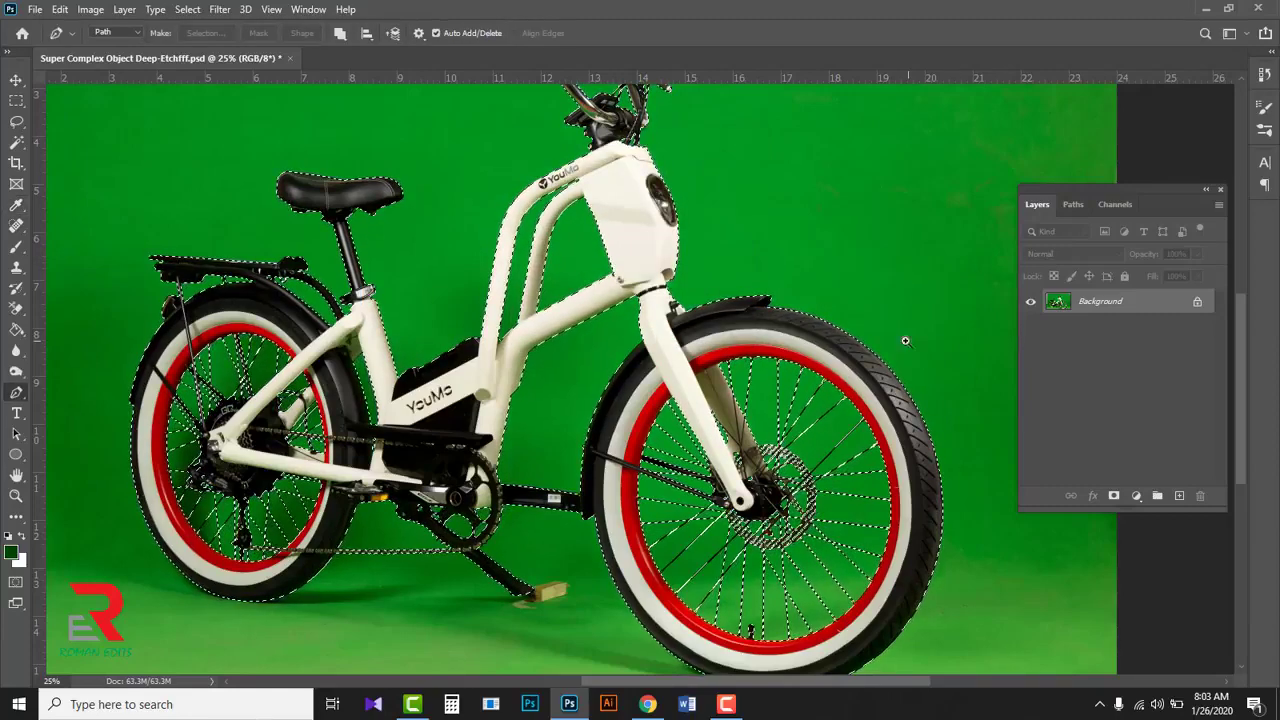
Step: Copy the selected bike onto its own layer and add an empty layer directly above the Background
{"action": "key", "text": "ctrl+minus"}
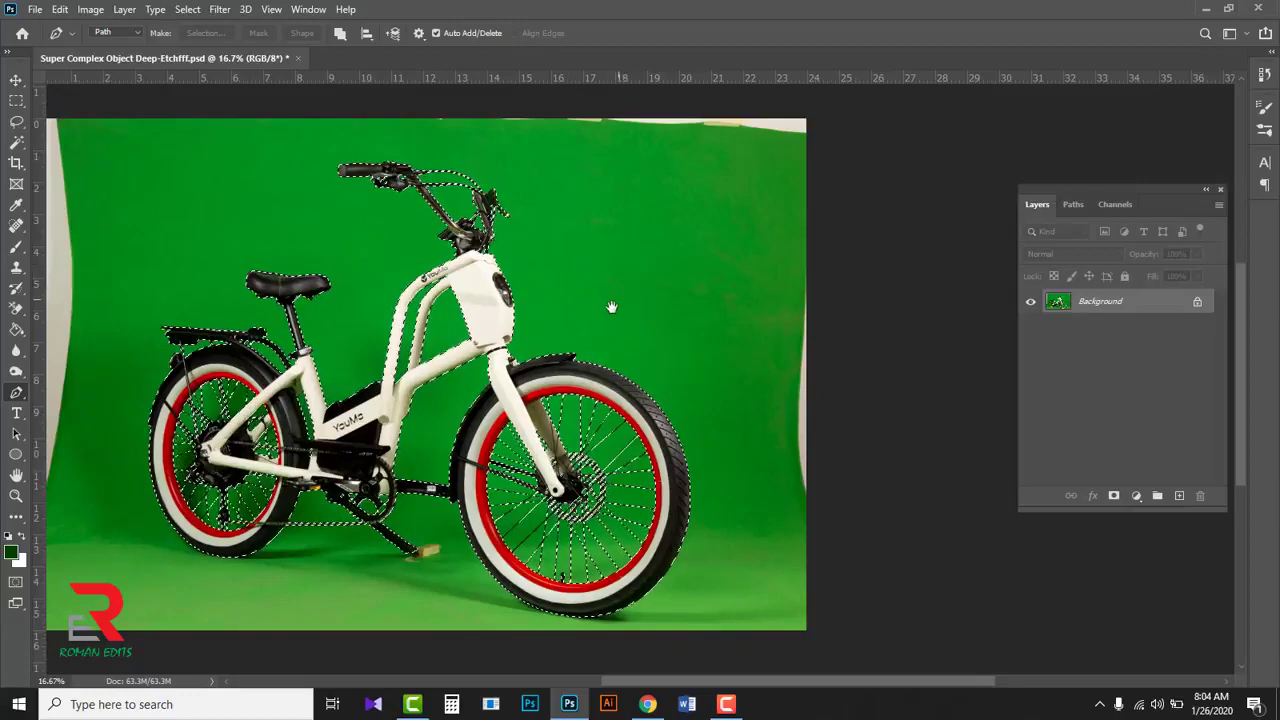
{"action": "left_click_drag", "start_coordinate": [614, 303], "coordinate": [819, 291]}
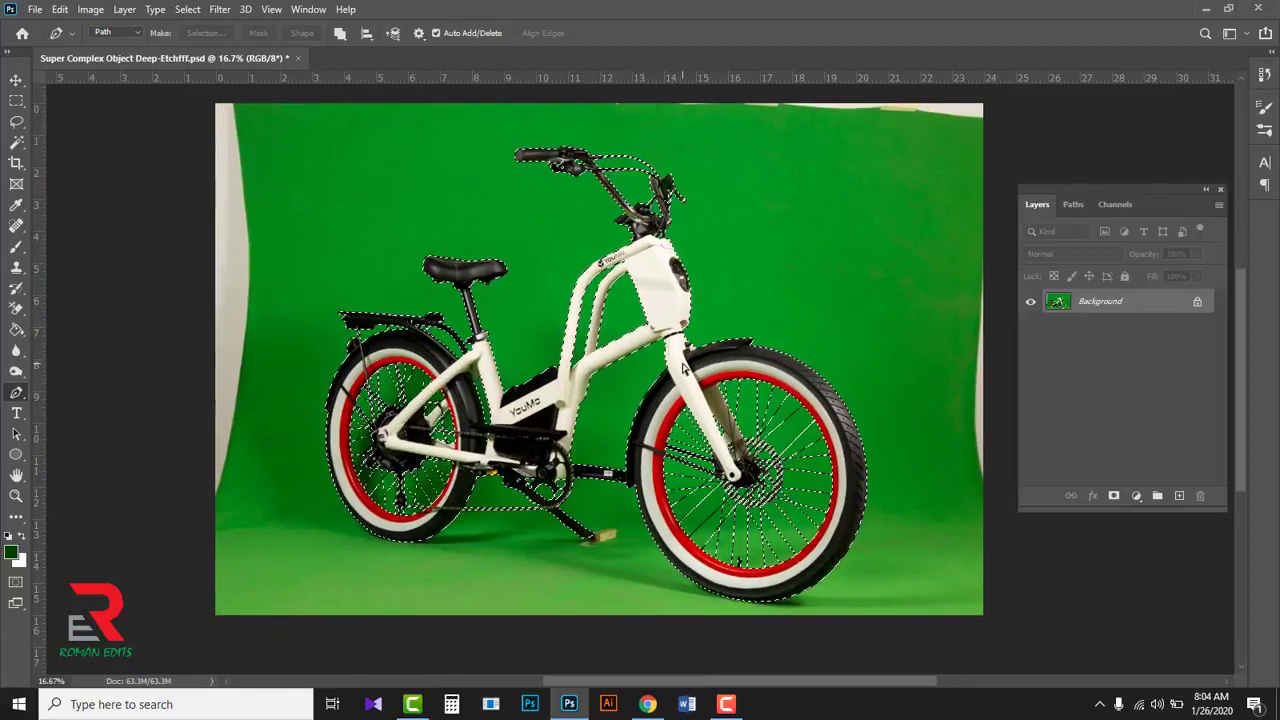
{"action": "key", "text": "ctrl+j"}
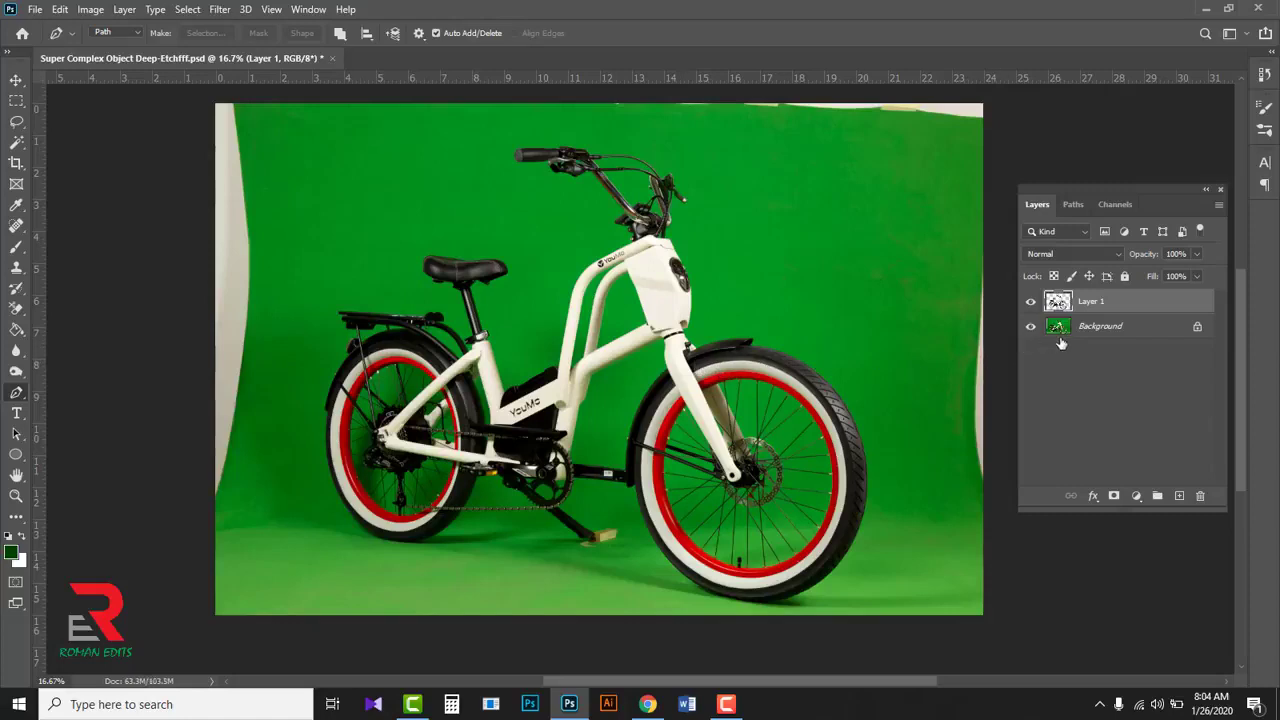
{"action": "left_click", "coordinate": [1136, 330]}
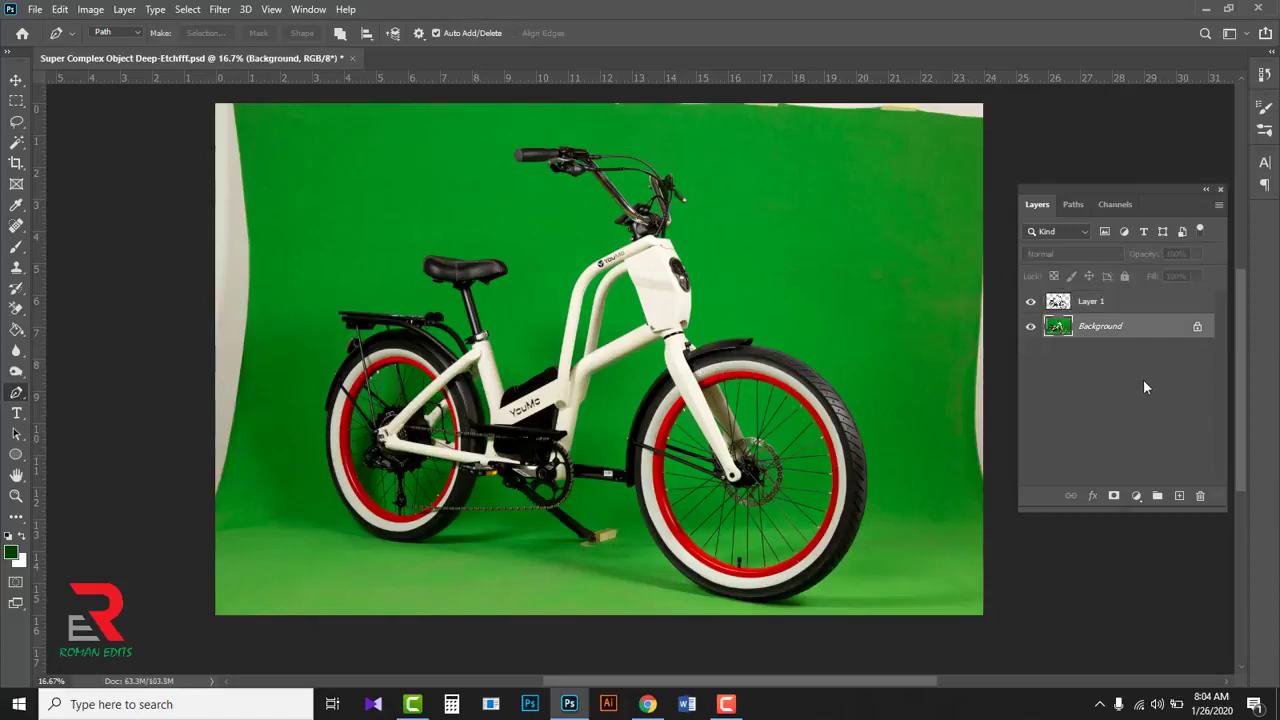
{"action": "left_click", "coordinate": [1180, 497]}
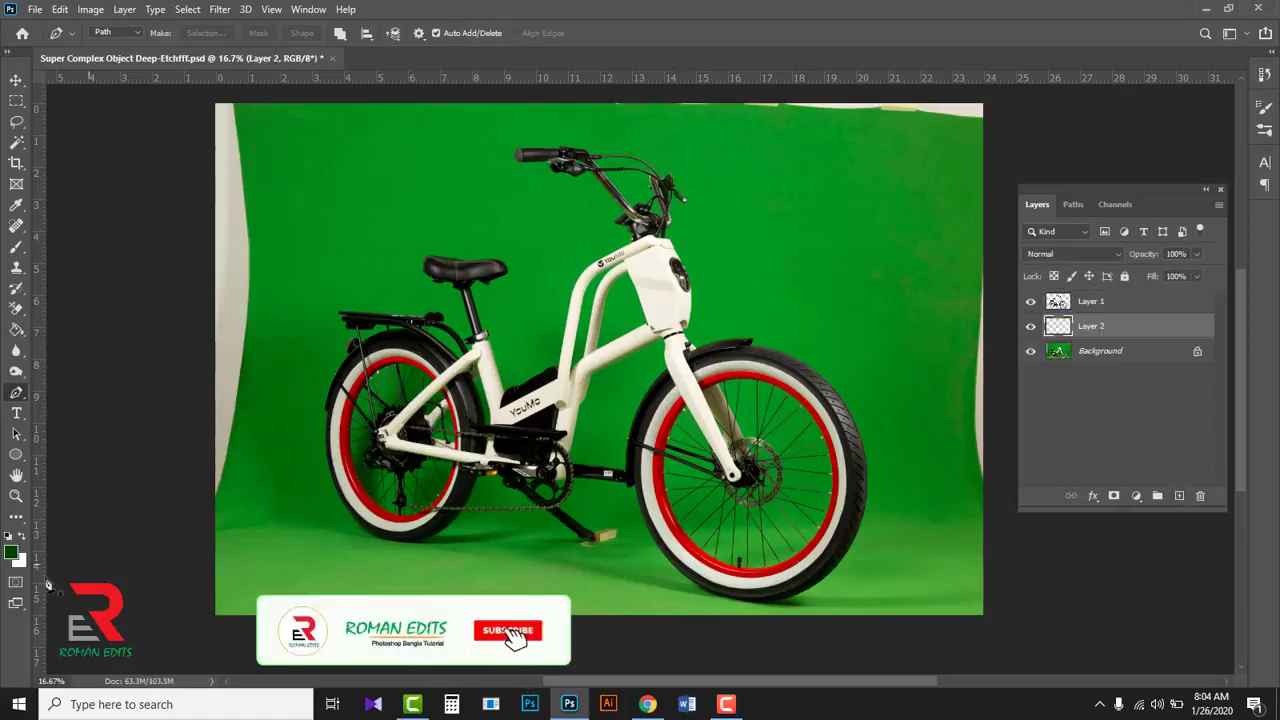
Step: Set the foreground color to white (ffffff) and fill the empty Layer 2 with it
{"action": "left_click", "coordinate": [14, 554]}
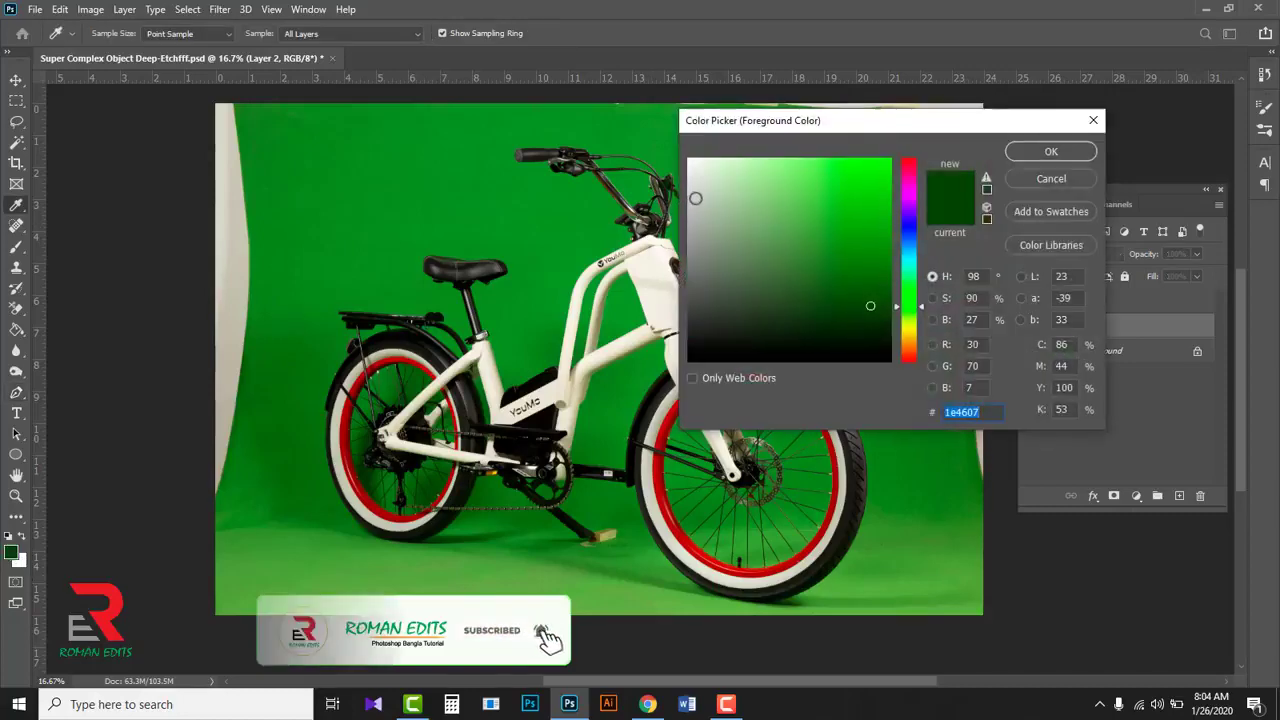
{"action": "left_click", "coordinate": [697, 178]}
{"action": "left_click_drag", "start_coordinate": [697, 178], "coordinate": [680, 150]}
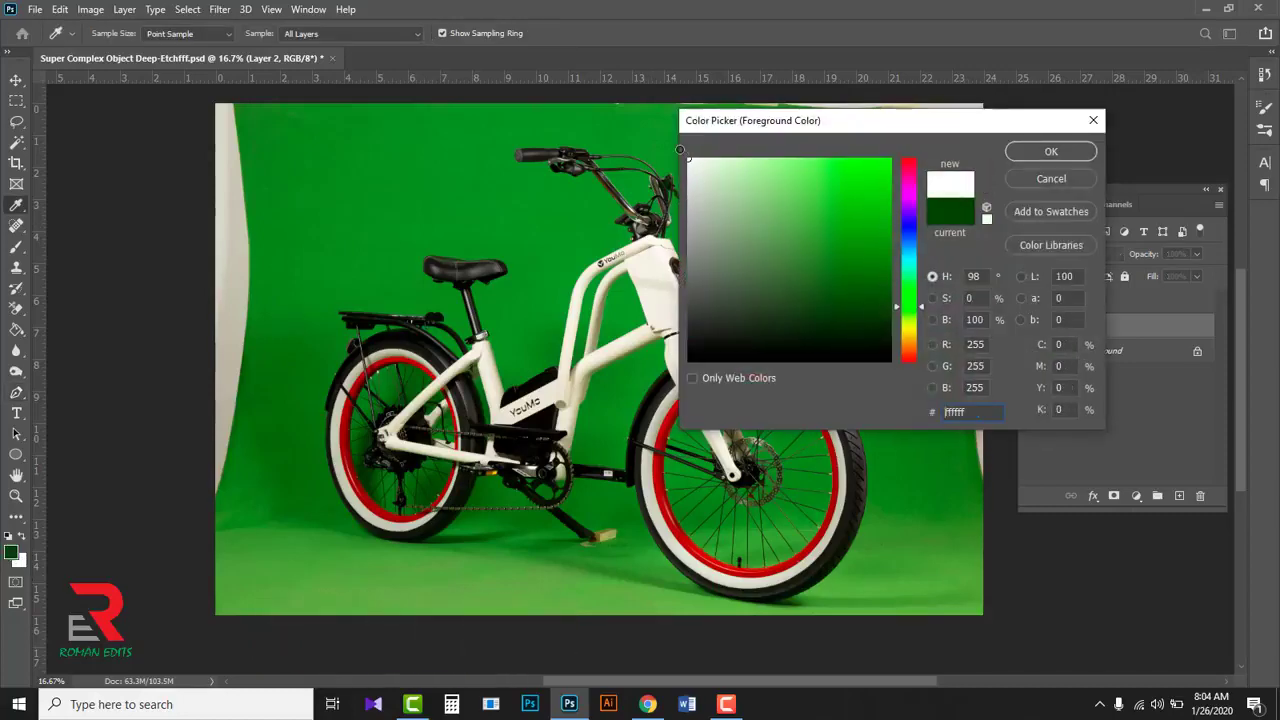
{"action": "left_click", "coordinate": [1027, 152]}
{"action": "key", "text": "p"}
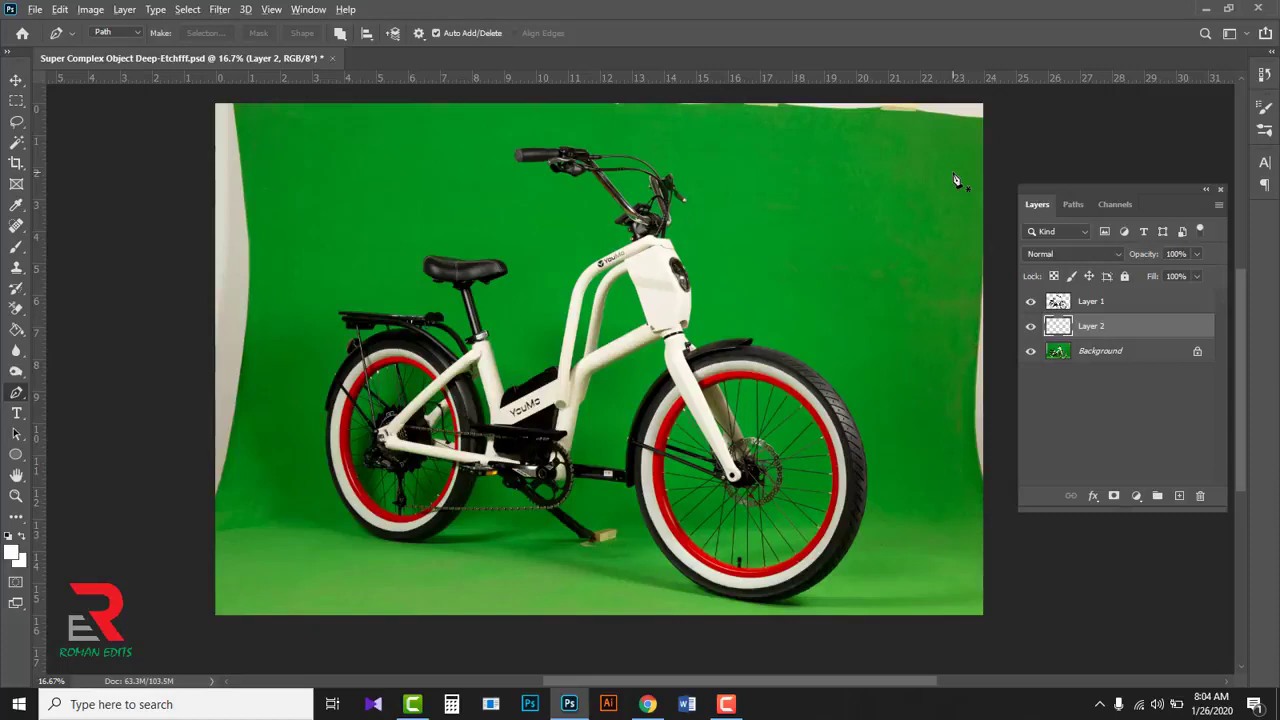
{"action": "key", "text": "alt+BackSpace"}
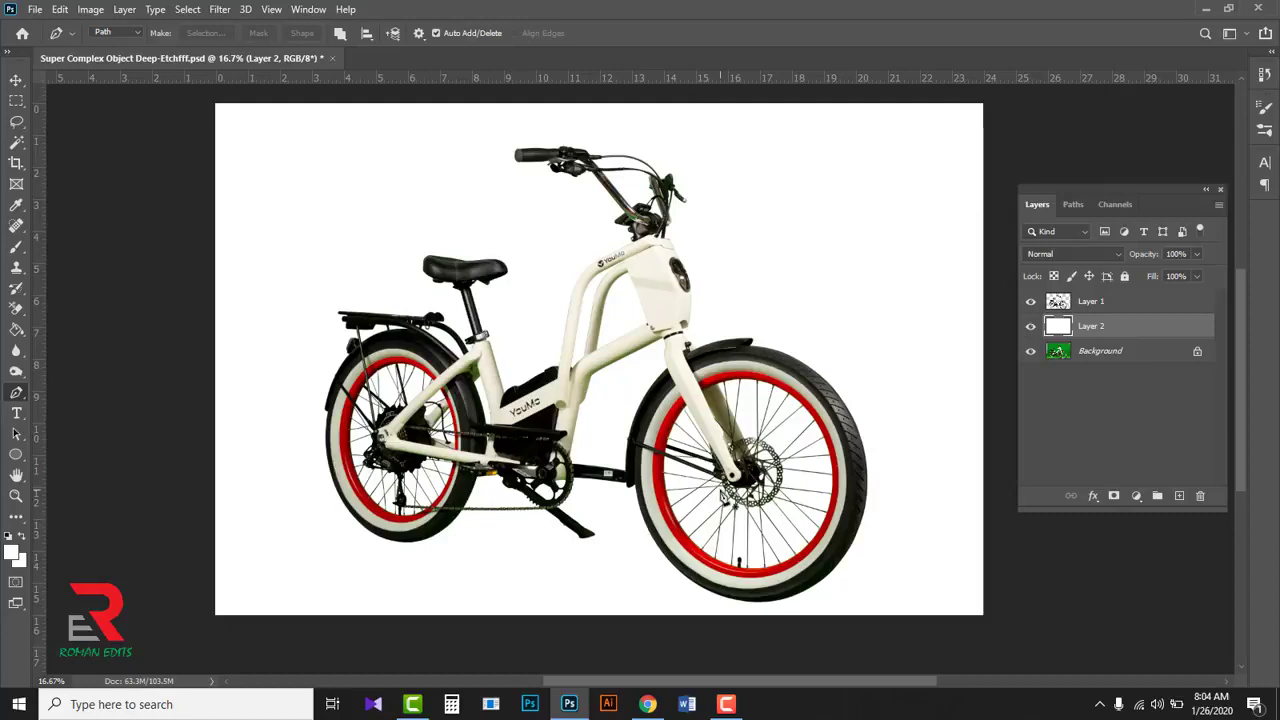
Step: Hide white Layer 2, lasso the ground shadow around the front wheel's base on the Background, and copy it to a new layer
{"action": "left_click", "coordinate": [1030, 330]}
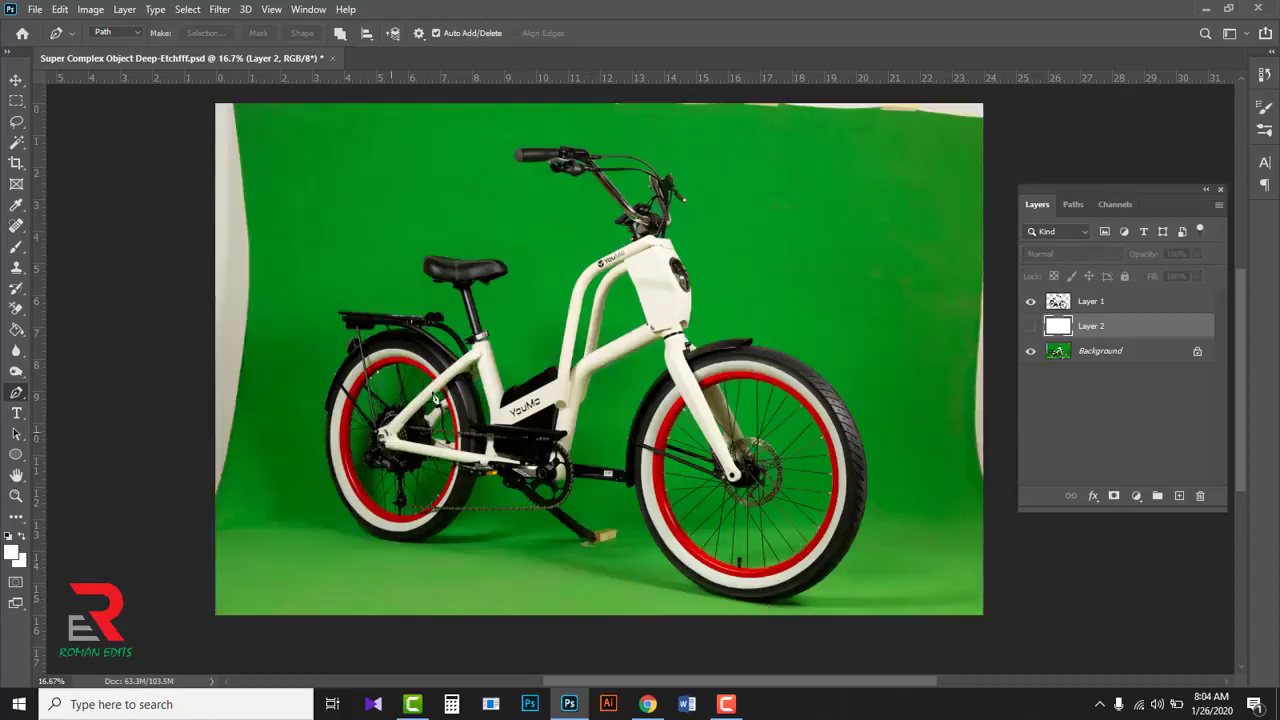
{"action": "left_click", "coordinate": [1134, 356]}
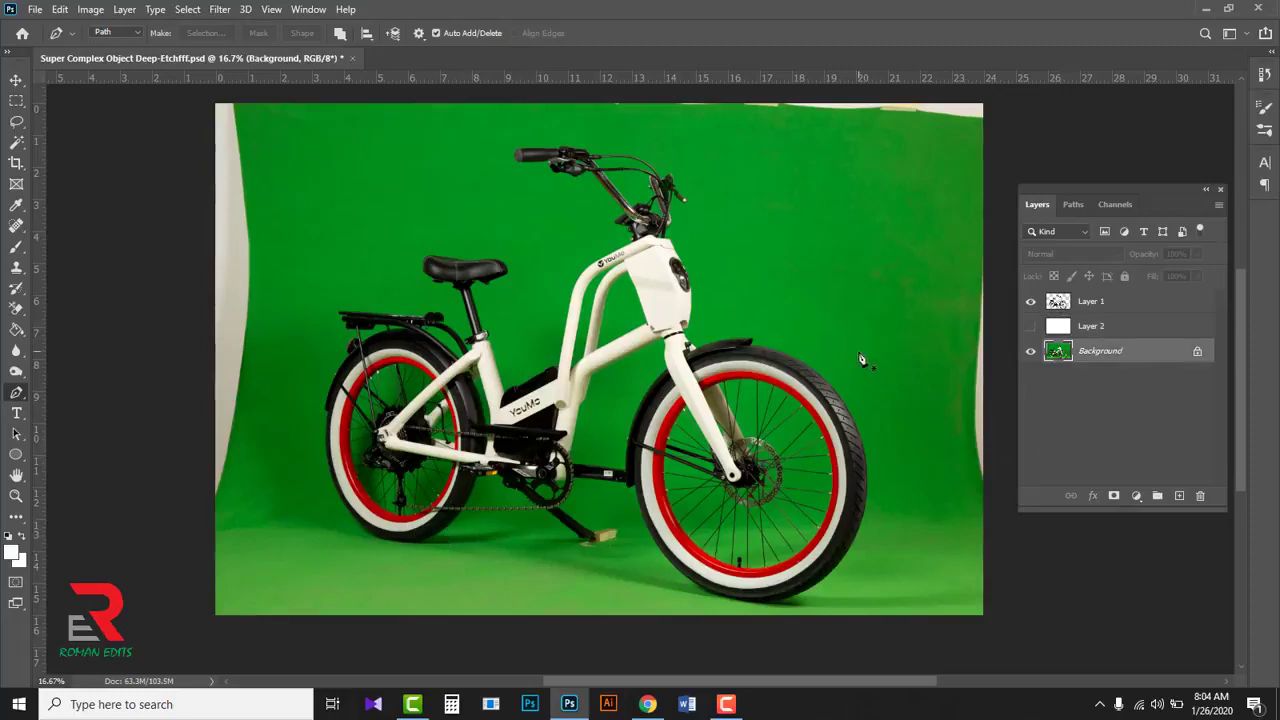
{"action": "left_click_drag", "start_coordinate": [21, 123], "coordinate": [84, 124]}
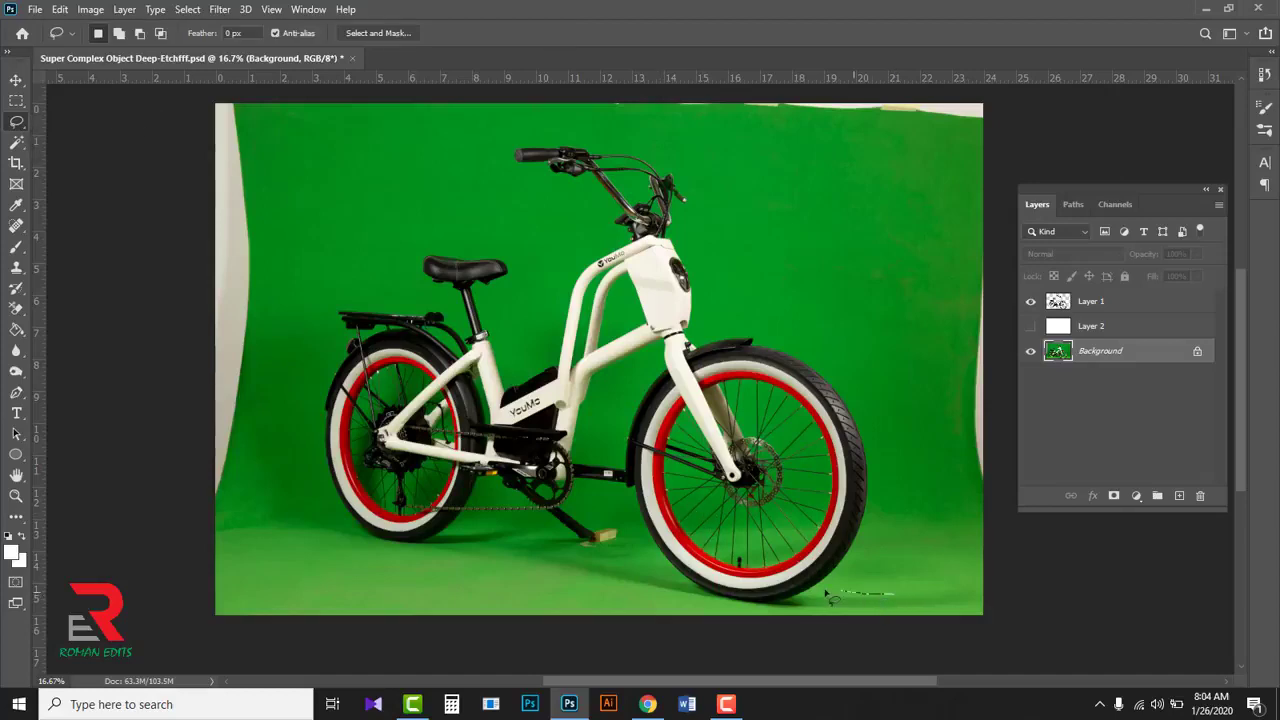
{"action": "left_click_drag", "start_coordinate": [826, 594], "coordinate": [709, 580]}
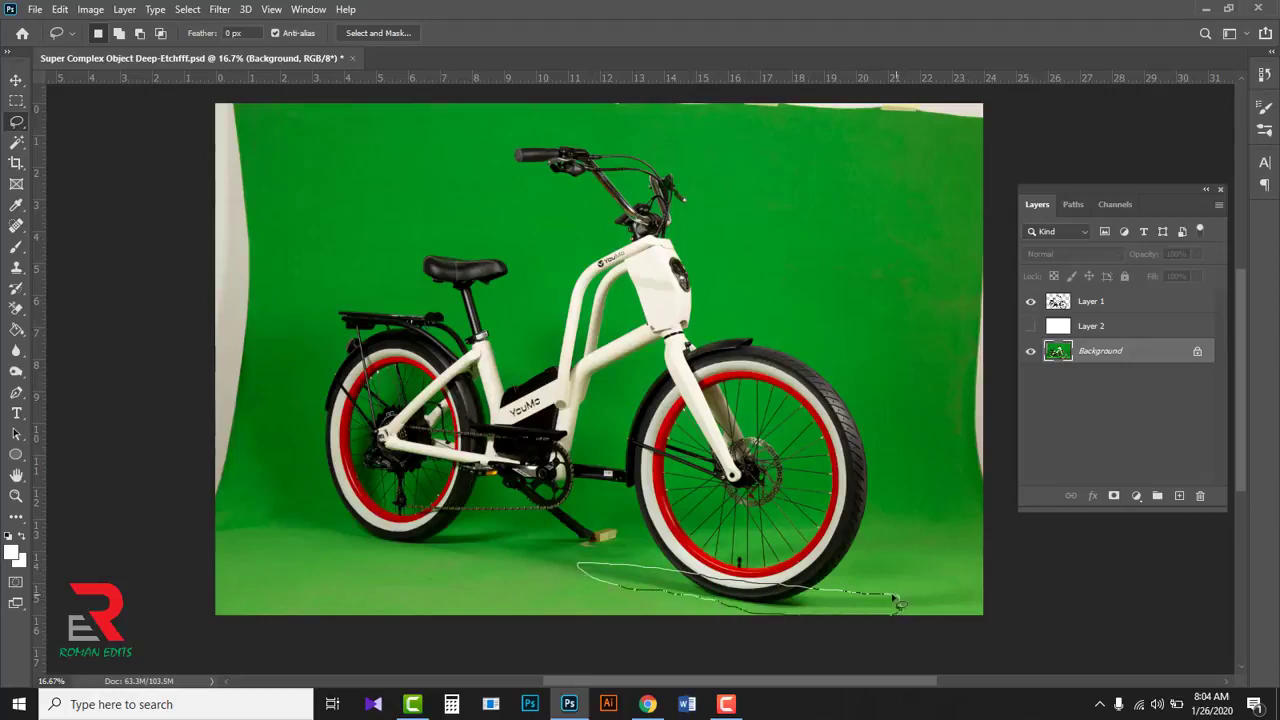
{"action": "left_click_drag", "start_coordinate": [897, 600], "coordinate": [896, 602]}
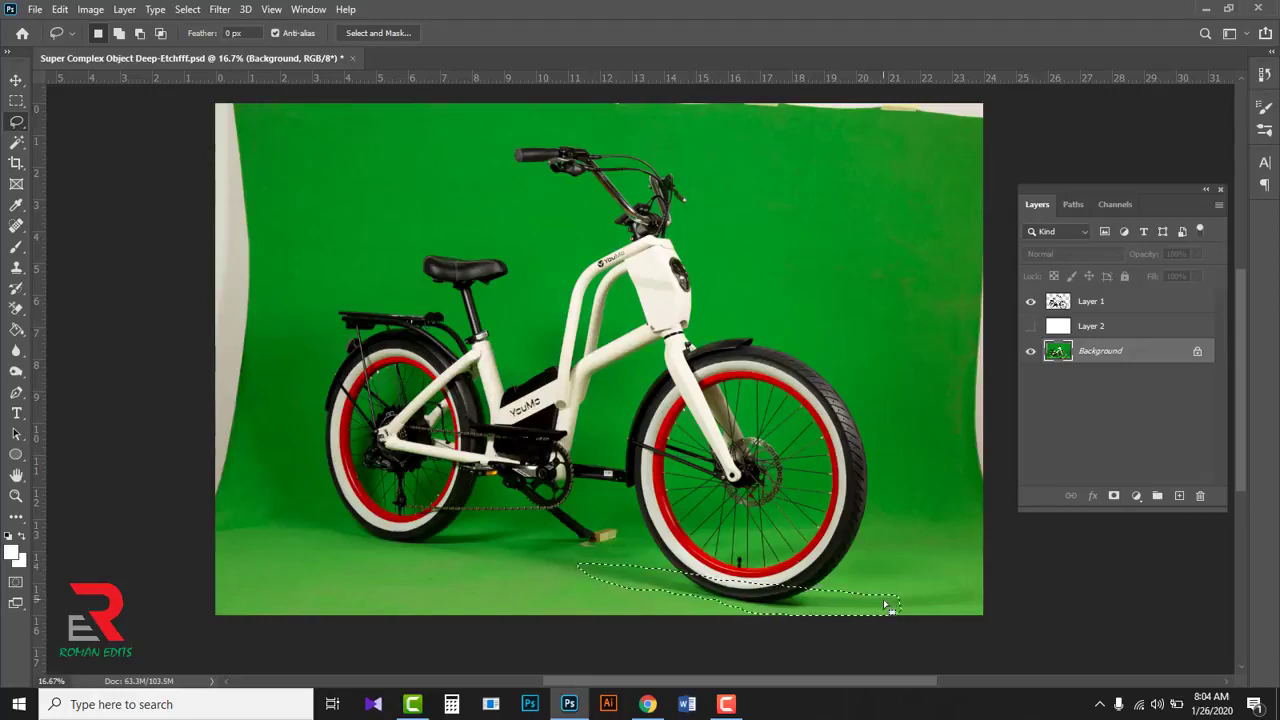
{"action": "key", "text": "ctrl+j"}
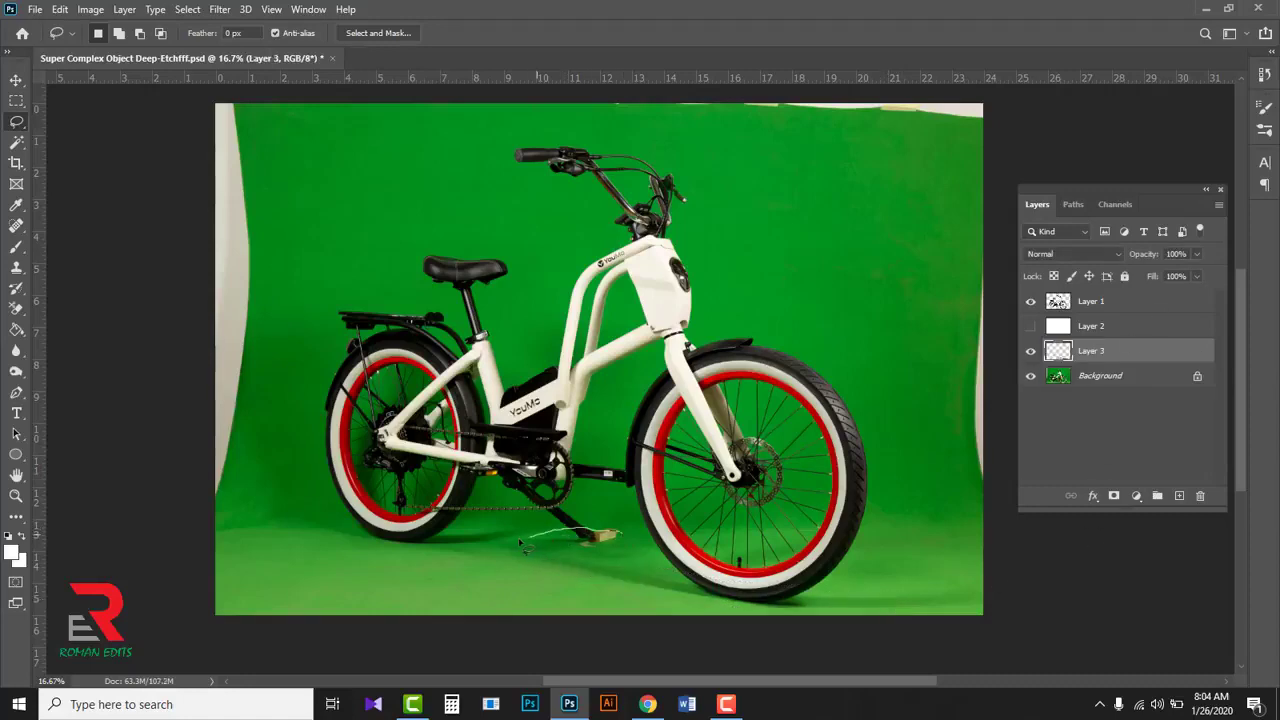
Step: Lasso the ground shadow around the kickstand's foot and copy it from the Background to its own layer
{"action": "left_click_drag", "start_coordinate": [614, 538], "coordinate": [618, 540]}
{"action": "left_click", "coordinate": [1130, 378]}
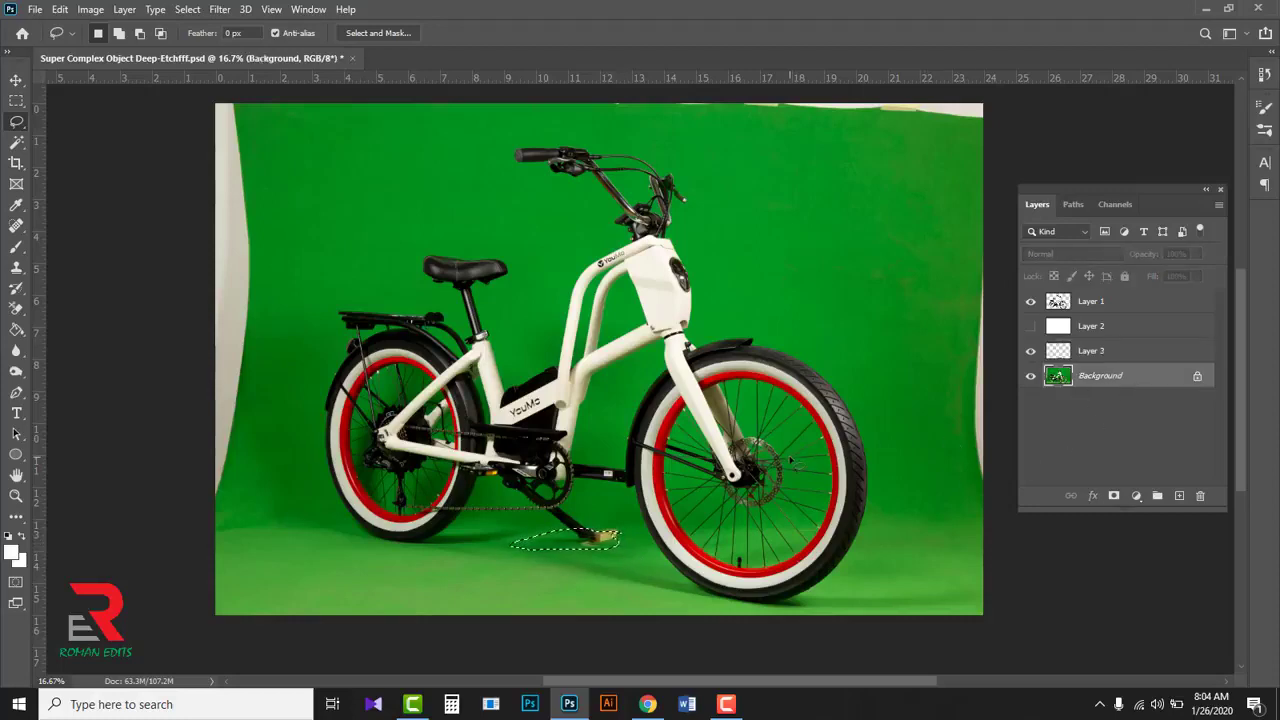
{"action": "key", "text": "ctrl+j"}
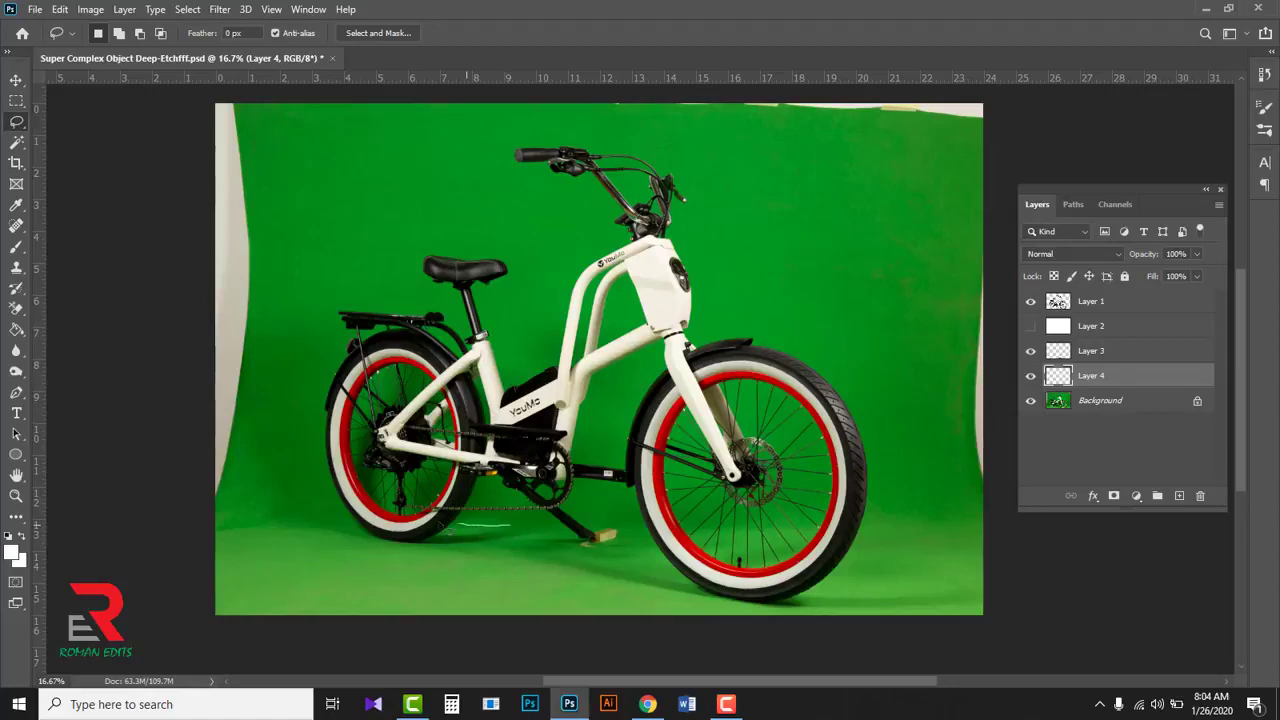
Step: Lasso the ground shadow under the rear wheel and copy it from the Background to its own layer
{"action": "mouse_move", "coordinate": [445, 525]}
{"action": "left_mouse_down"}
{"action": "mouse_move", "coordinate": [301, 513]}
{"action": "mouse_move", "coordinate": [313, 549]}
{"action": "mouse_move", "coordinate": [424, 556]}
{"action": "left_mouse_up"}
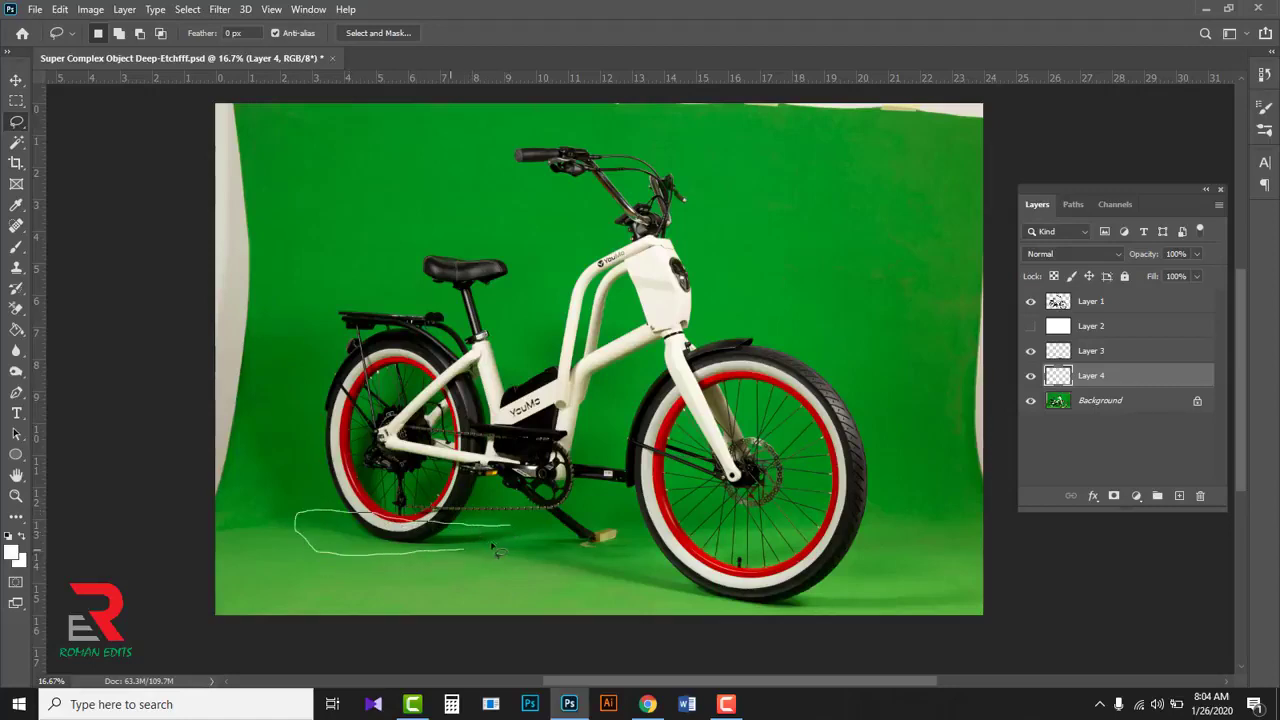
{"action": "left_click_drag", "start_coordinate": [521, 531], "coordinate": [530, 535]}
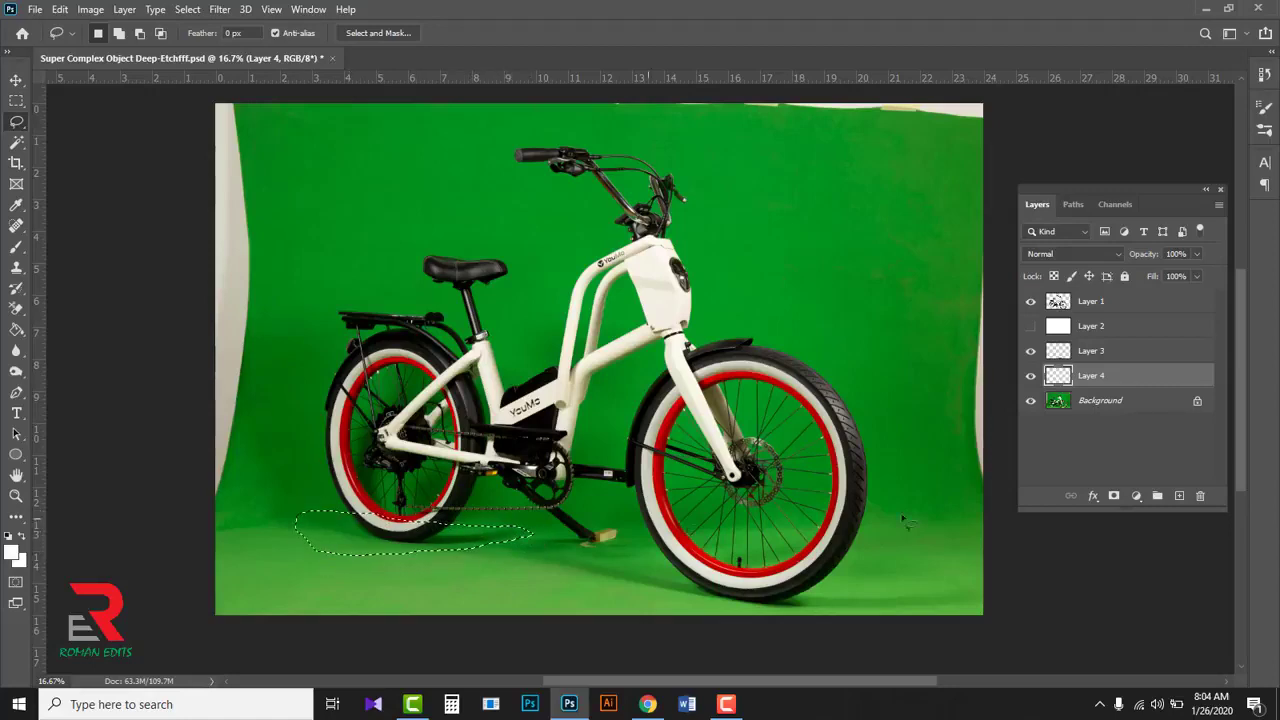
{"action": "left_click", "coordinate": [1138, 412]}
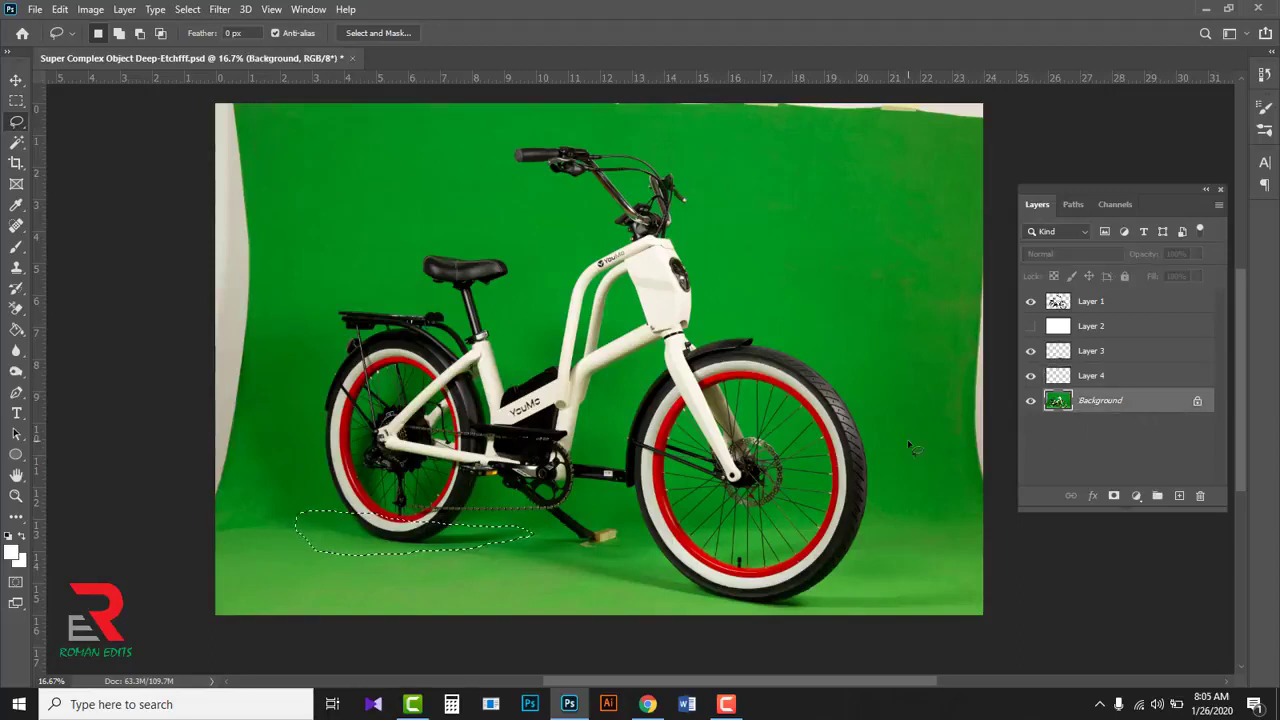
{"action": "key", "text": "ctrl+j"}
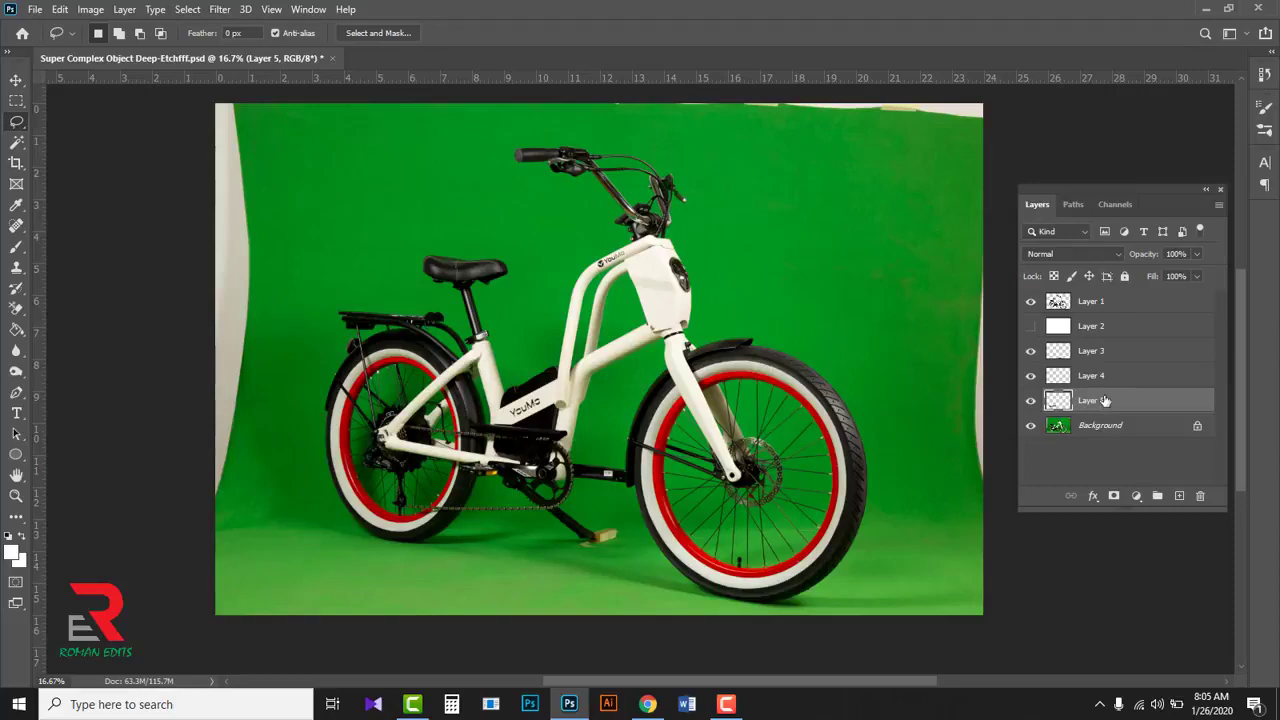
Step: Show white Layer 2 again and move it below the three shadow layers, directly above the Background
{"action": "left_click", "coordinate": [1031, 328]}
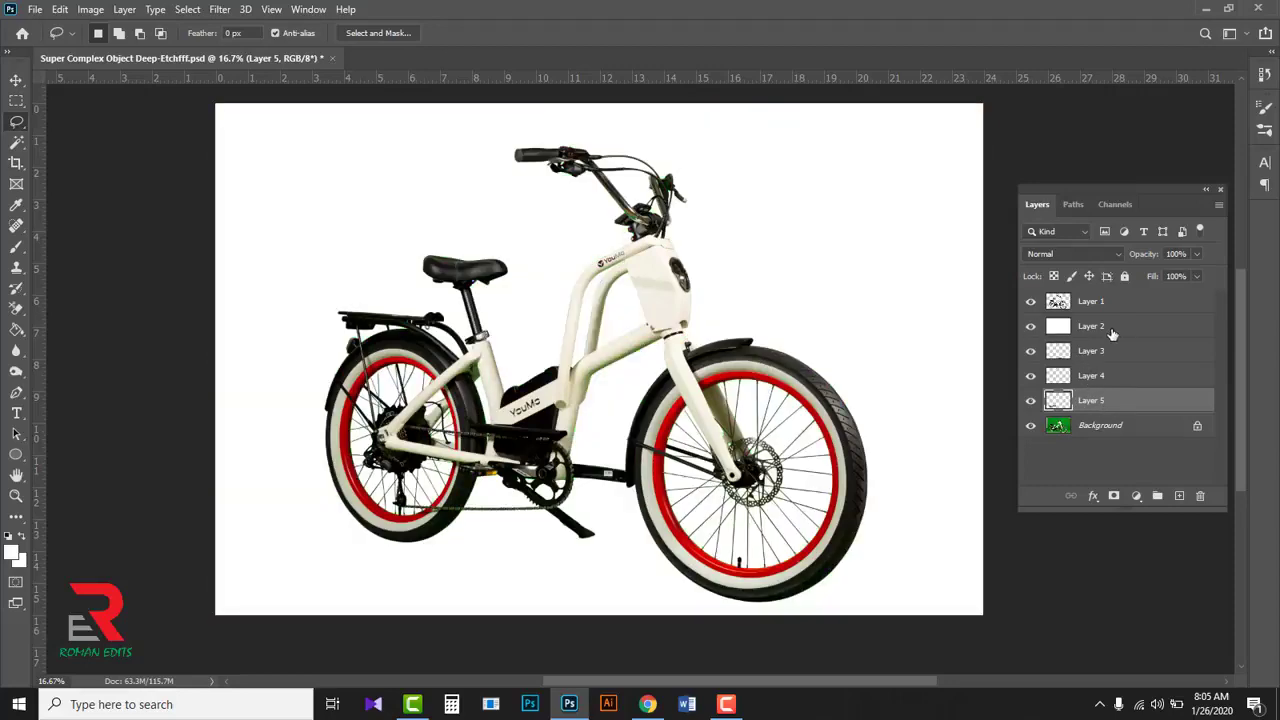
{"action": "left_click", "coordinate": [1106, 332]}
{"action": "left_click_drag", "start_coordinate": [1125, 331], "coordinate": [1132, 410]}
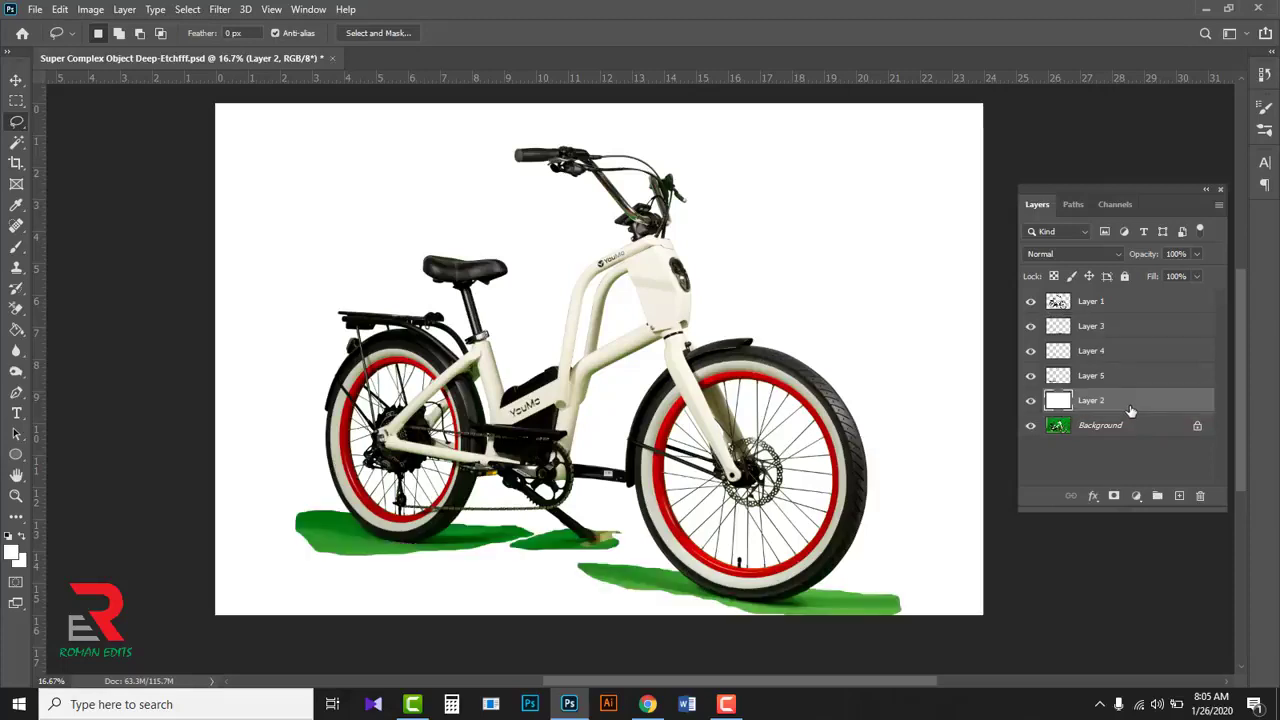
Step: Desaturate the front wheel's green shadow patch on Layer 3
{"action": "left_click", "coordinate": [1050, 333]}
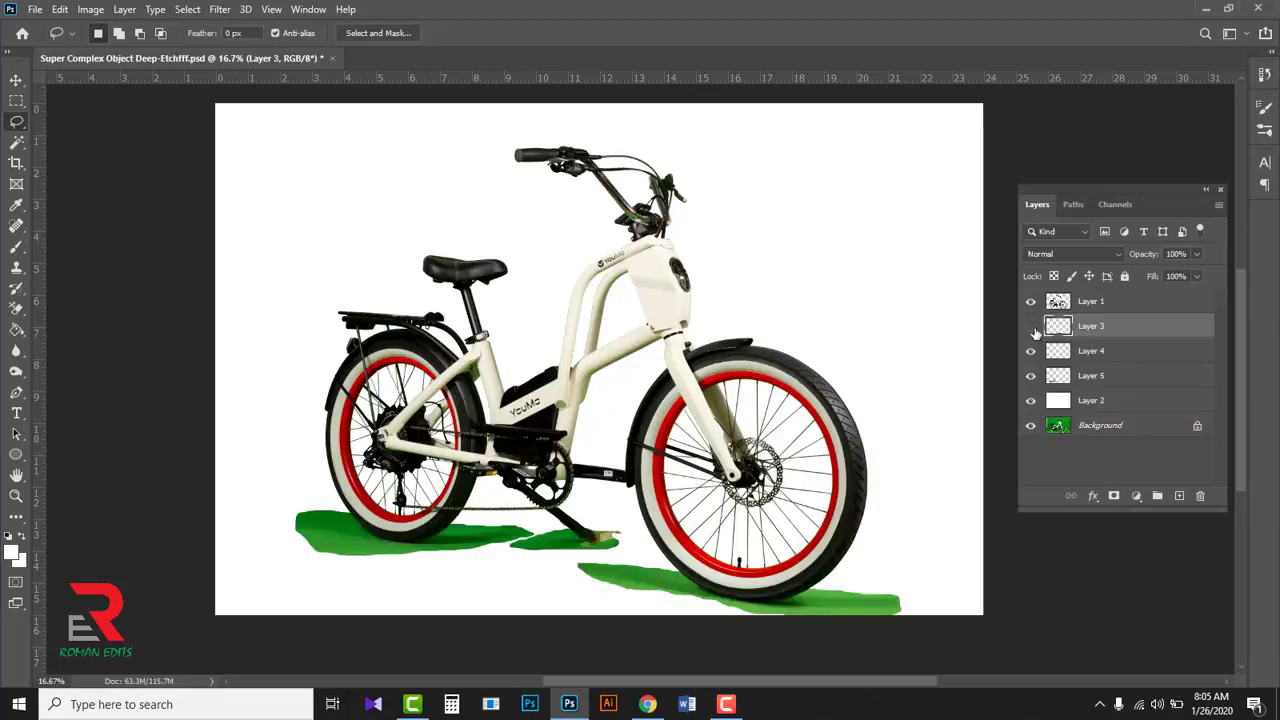
{"action": "left_click", "coordinate": [1033, 328]}
{"action": "left_click", "coordinate": [90, 10]}
{"action": "mouse_move", "coordinate": [110, 51]}
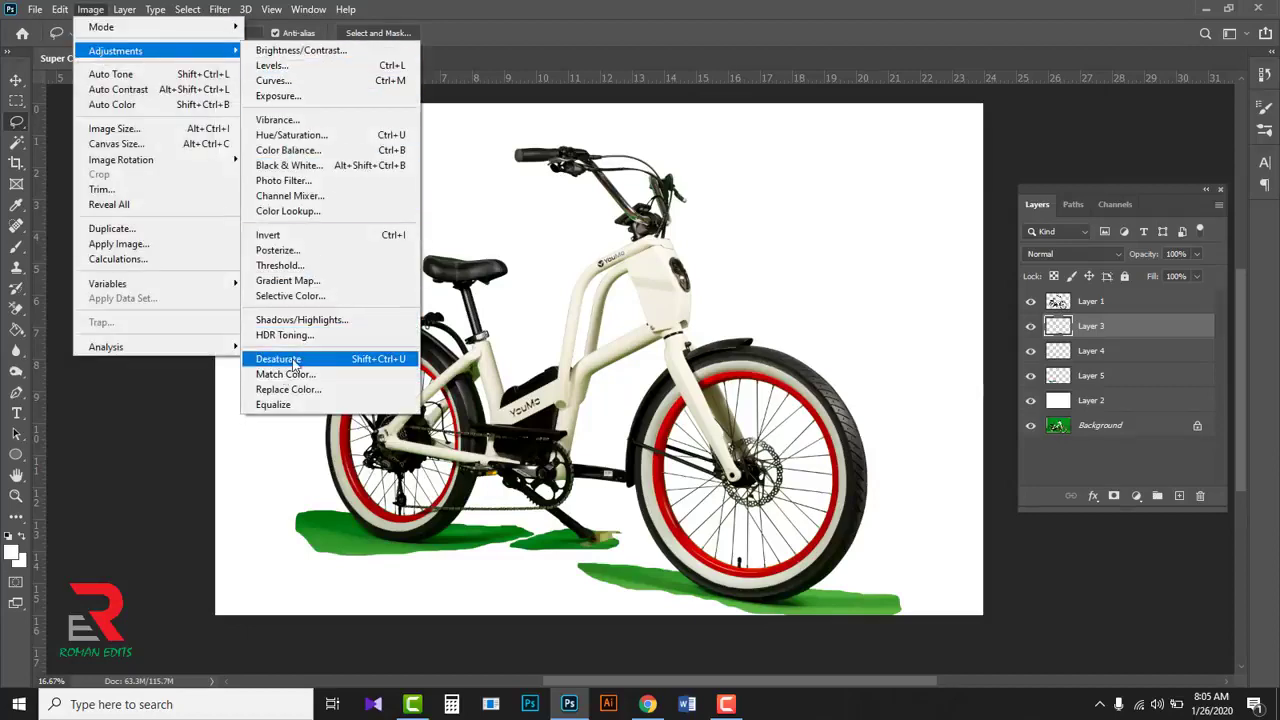
{"action": "left_click", "coordinate": [373, 367]}
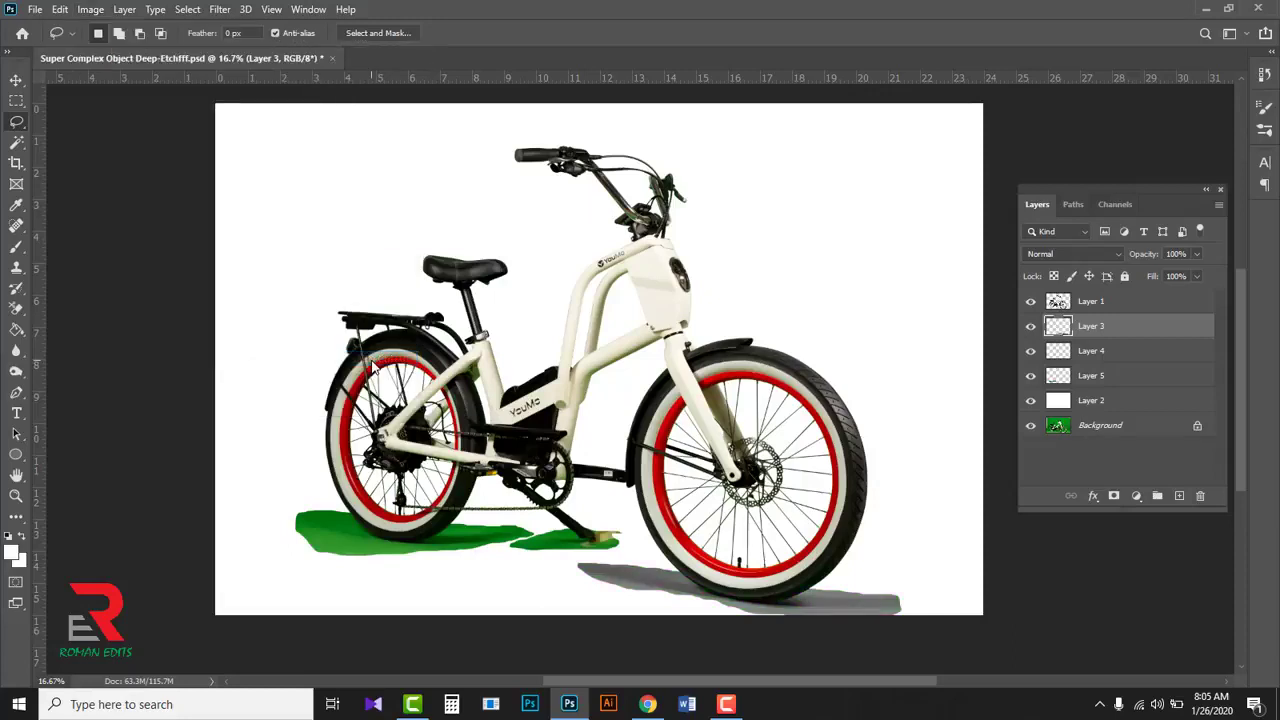
Step: Desaturate the kickstand shadow on Layer 4 and the rear wheel shadow on Layer 5
{"action": "left_click", "coordinate": [1138, 352]}
{"action": "left_click", "coordinate": [82, 10]}
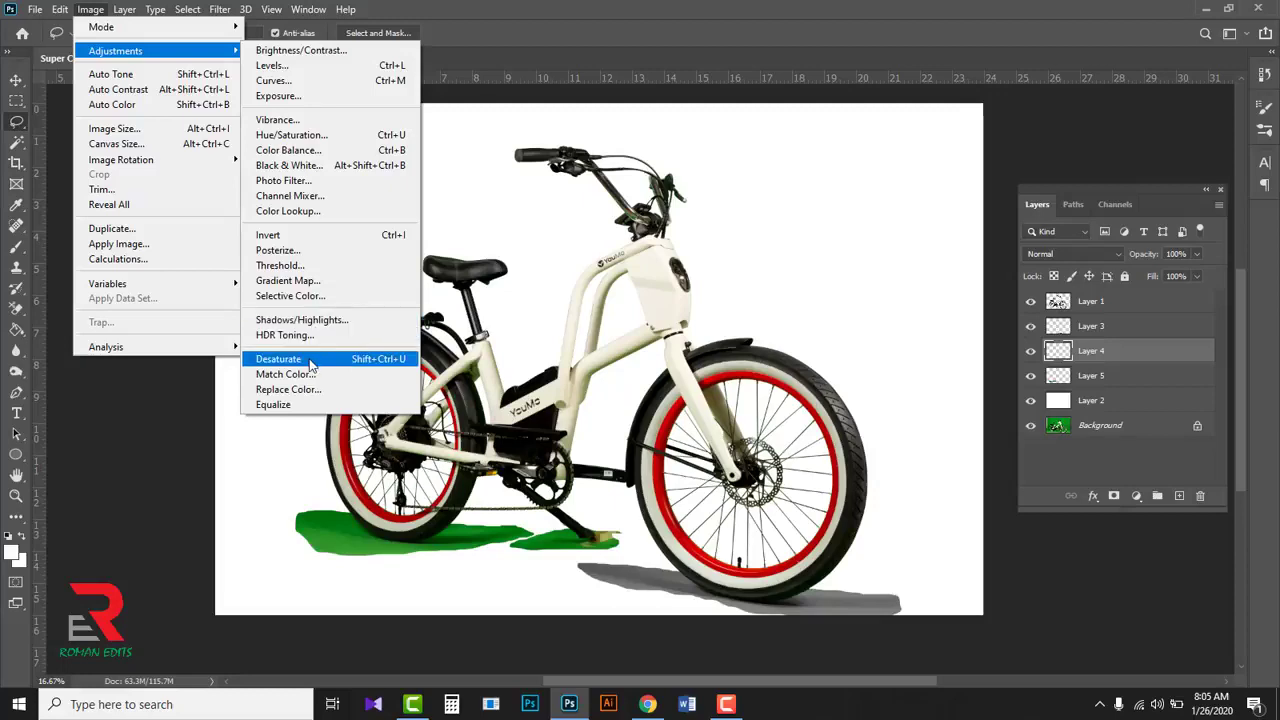
{"action": "left_click", "coordinate": [280, 359]}
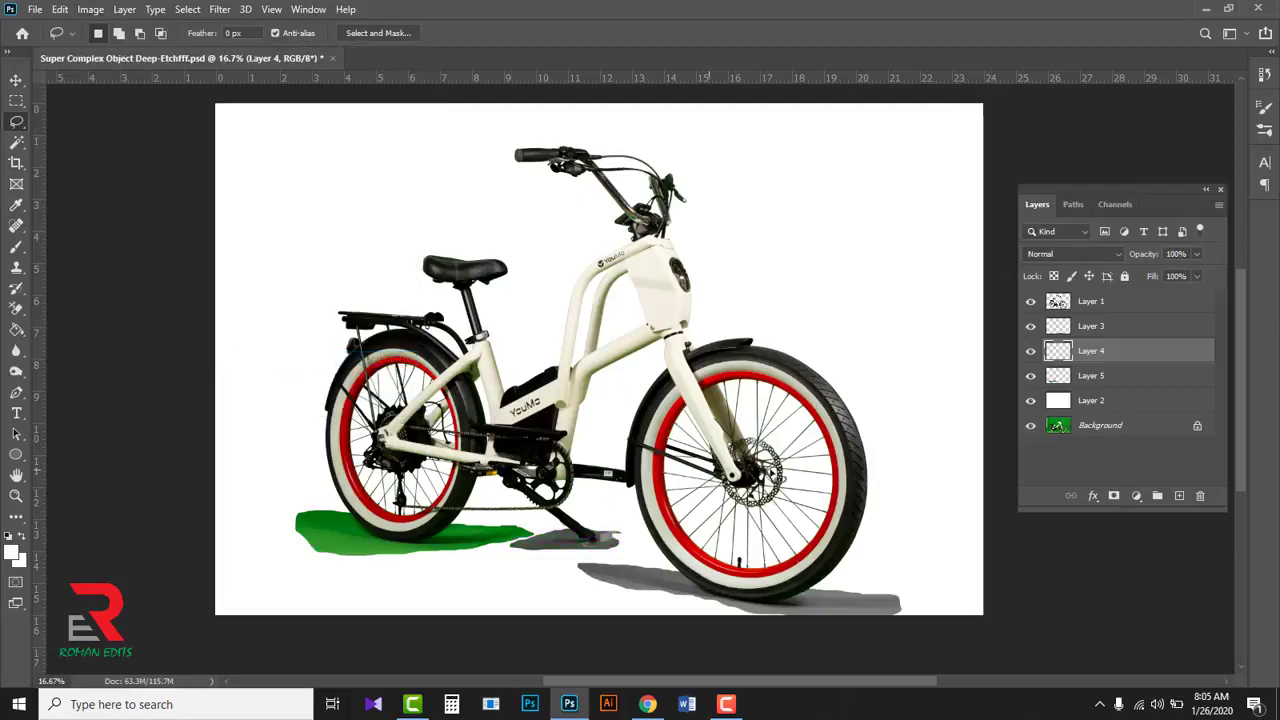
{"action": "left_click", "coordinate": [1115, 377]}
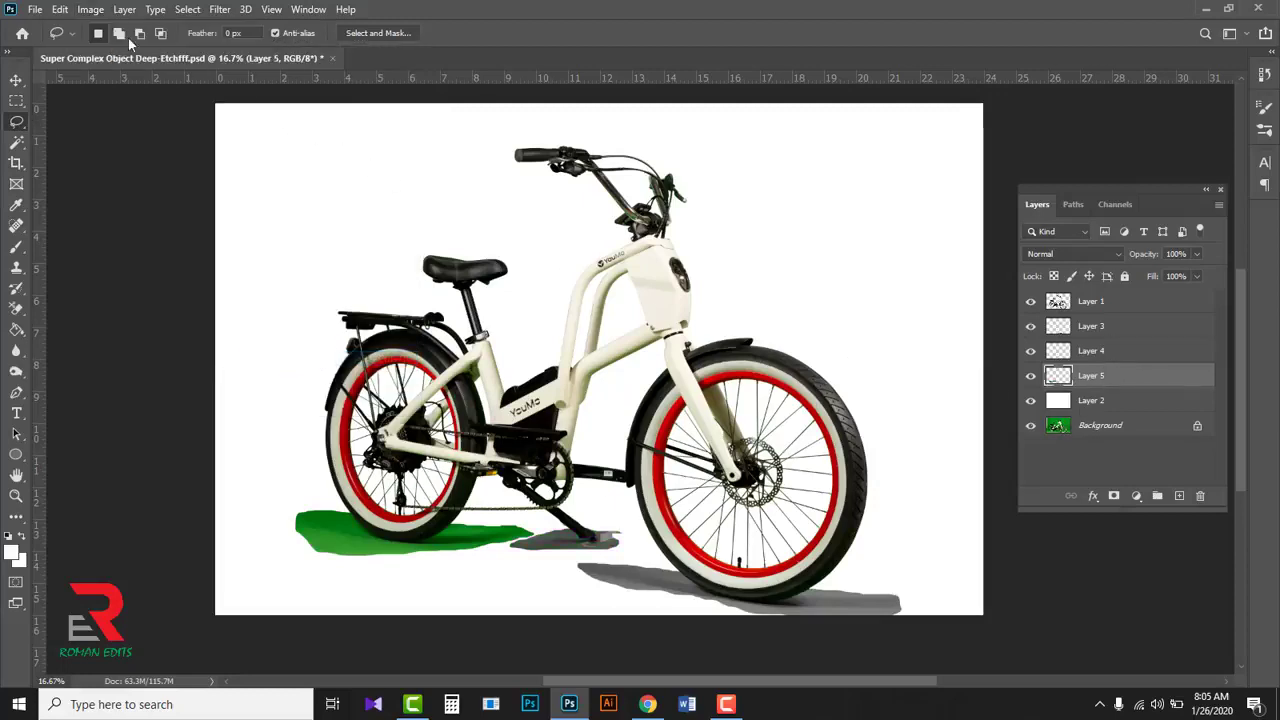
{"action": "left_click", "coordinate": [90, 9]}
{"action": "mouse_move", "coordinate": [128, 50]}
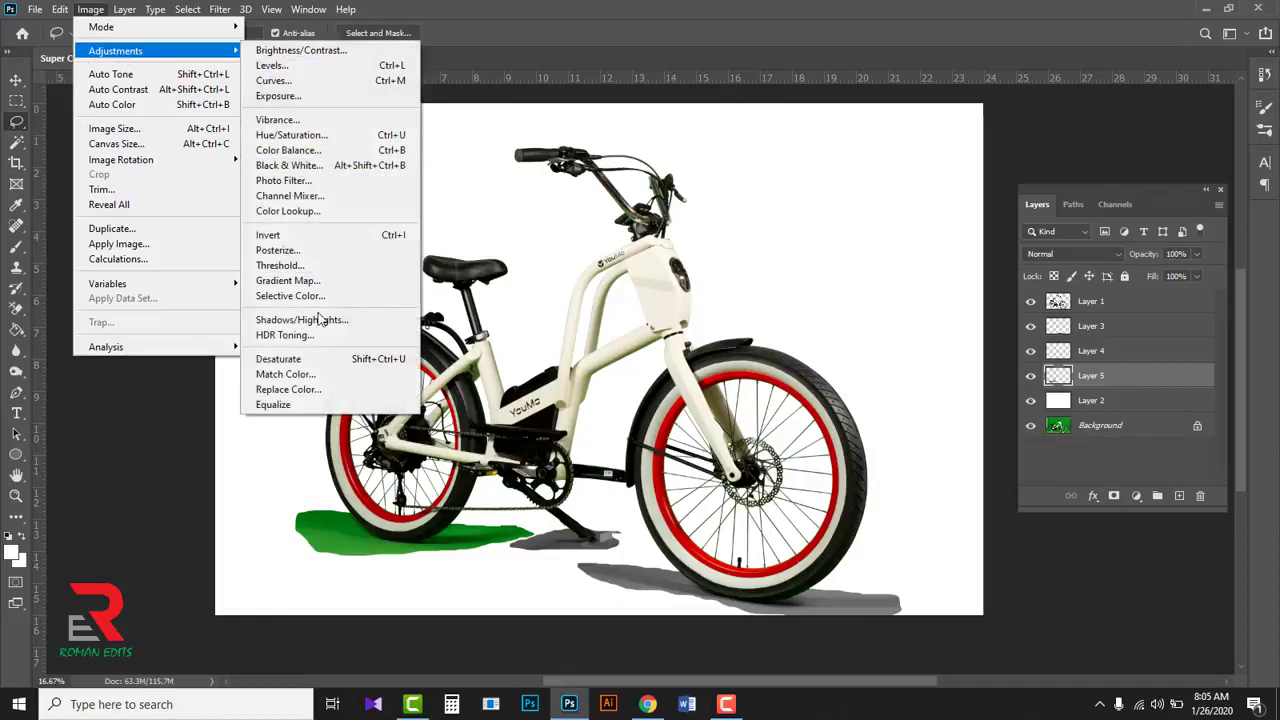
{"action": "left_click", "coordinate": [298, 359]}
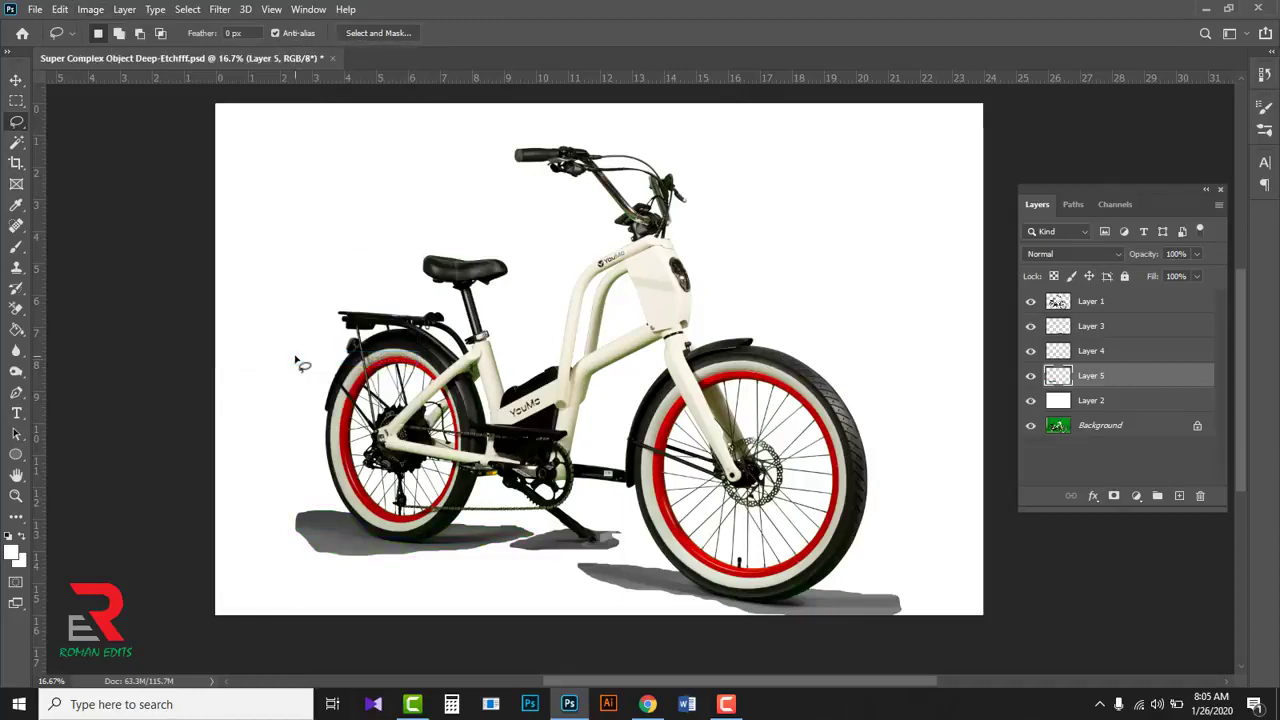
Step: Add a layer mask to Layer 3, which holds the front wheel's shadow
{"action": "left_click", "coordinate": [1114, 333]}
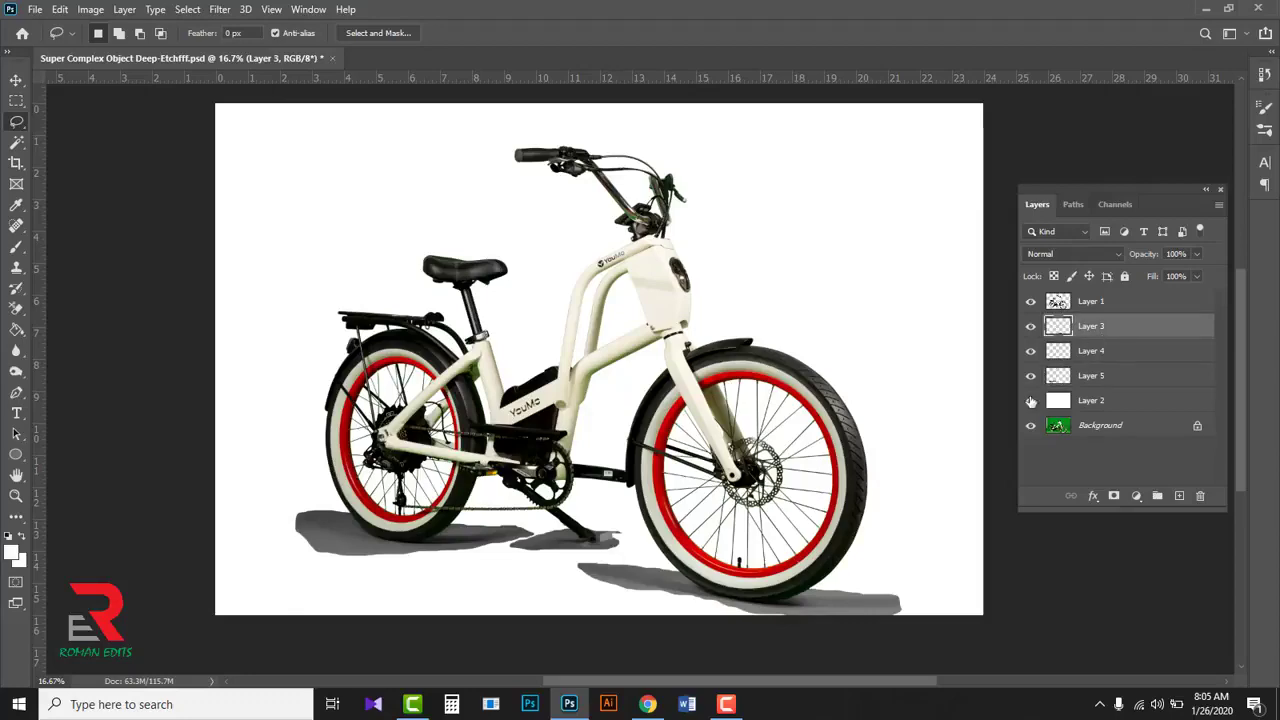
{"action": "left_click", "coordinate": [874, 580], "text": "ctrl"}
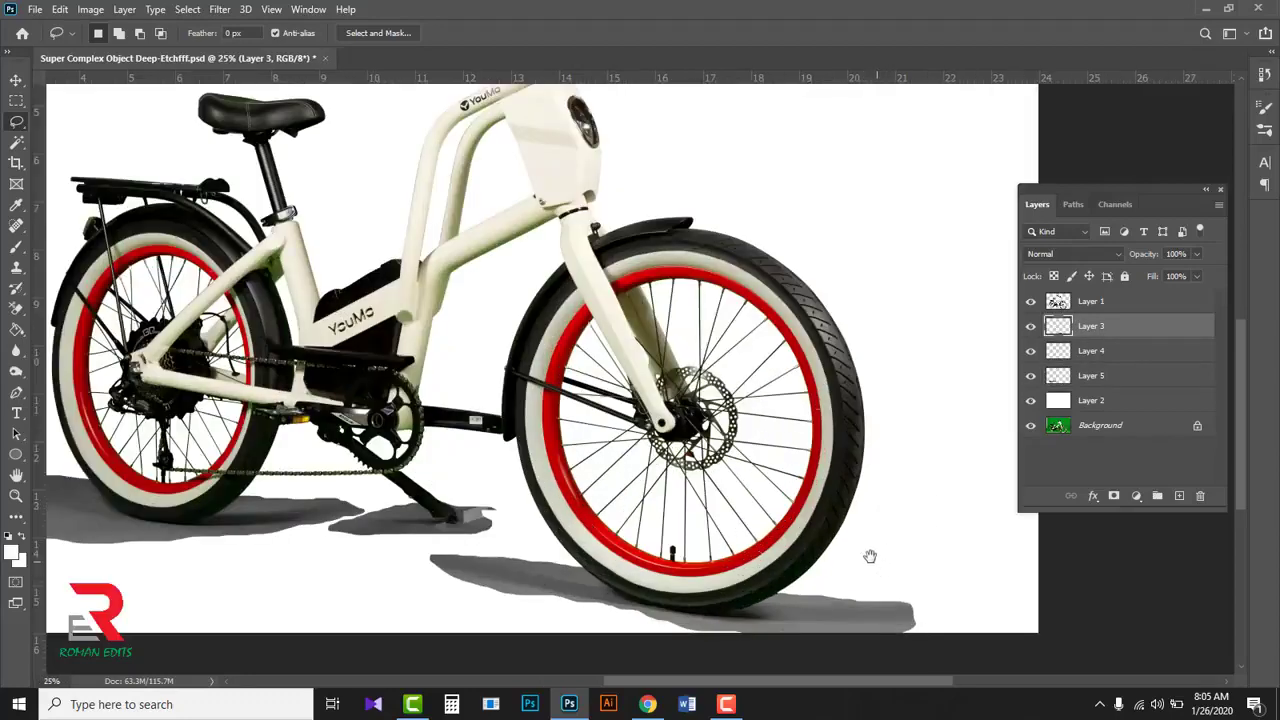
{"action": "left_click_drag", "start_coordinate": [871, 557], "coordinate": [805, 419]}
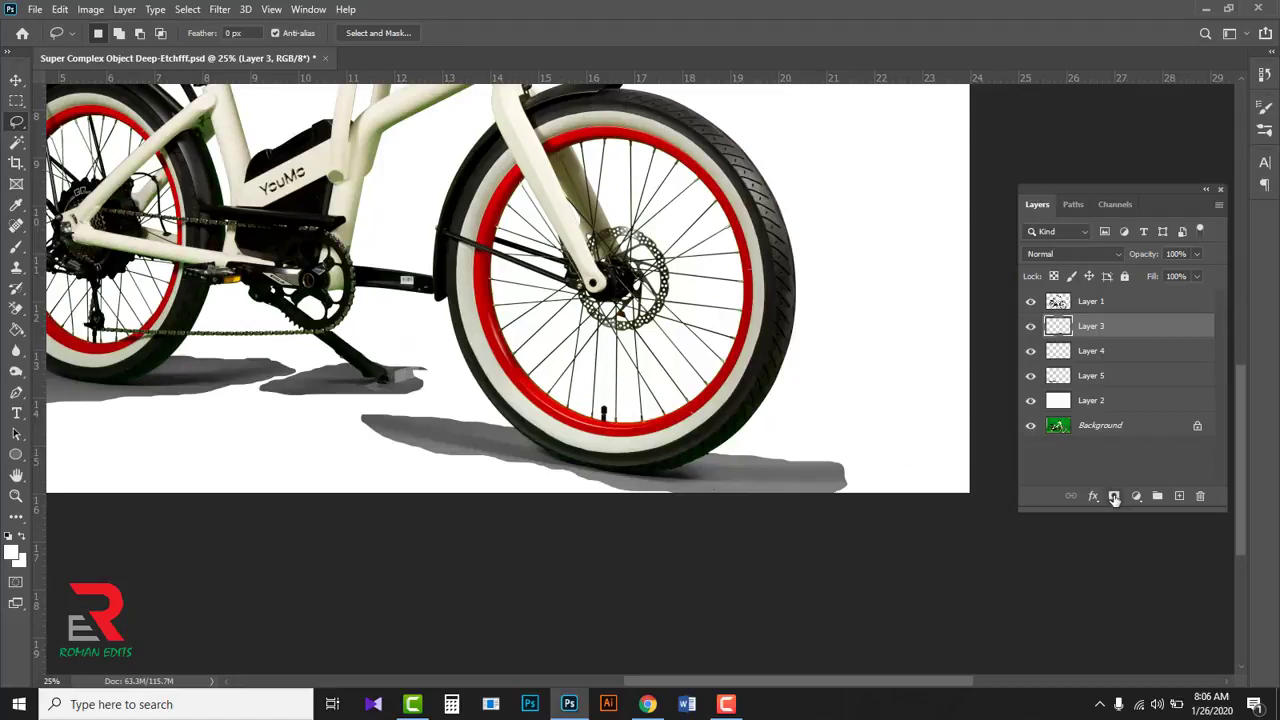
{"action": "left_click", "coordinate": [1114, 497]}
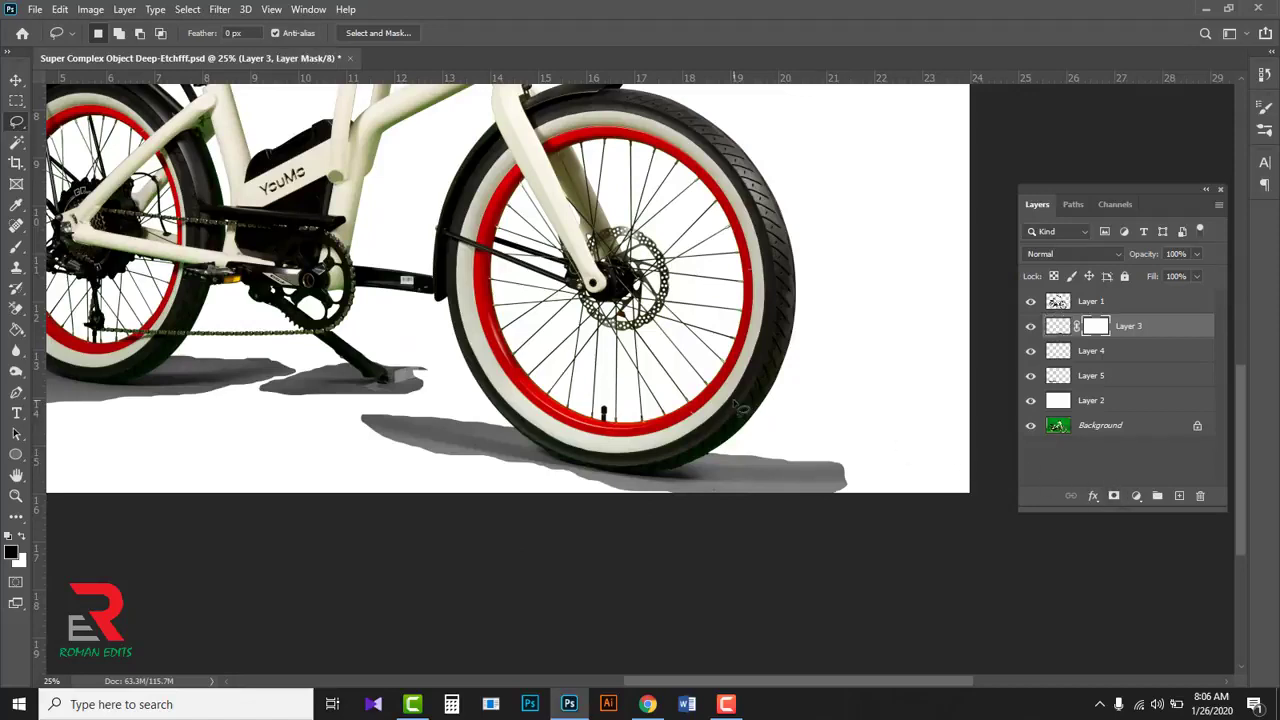
Step: Paint black on Layer 3's mask with a soft 400 px brush to fade the outer edges of the front wheel's shadow
{"action": "left_click_drag", "start_coordinate": [17, 250], "coordinate": [76, 251]}
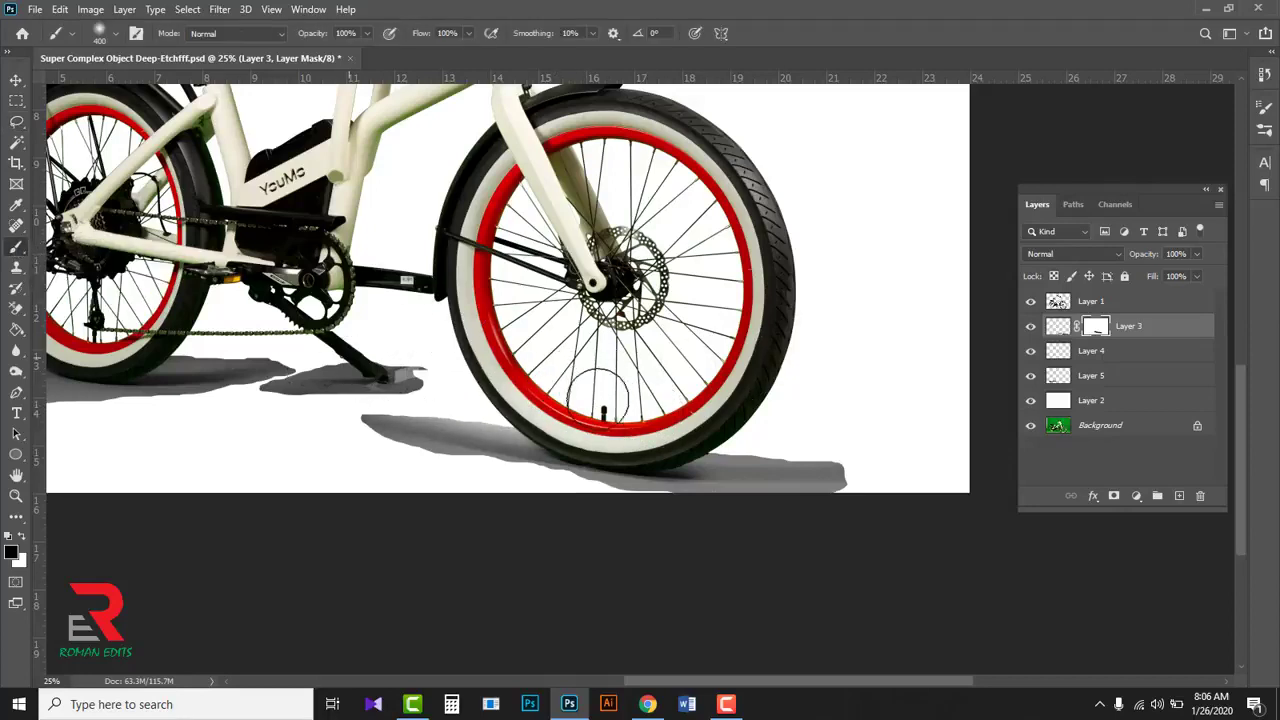
{"action": "mouse_move", "coordinate": [595, 400]}
{"action": "left_mouse_down"}
{"action": "mouse_move", "coordinate": [457, 423]}
{"action": "mouse_move", "coordinate": [409, 466]}
{"action": "mouse_move", "coordinate": [505, 470]}
{"action": "left_mouse_up"}
{"action": "left_click_drag", "start_coordinate": [650, 470], "coordinate": [871, 446]}
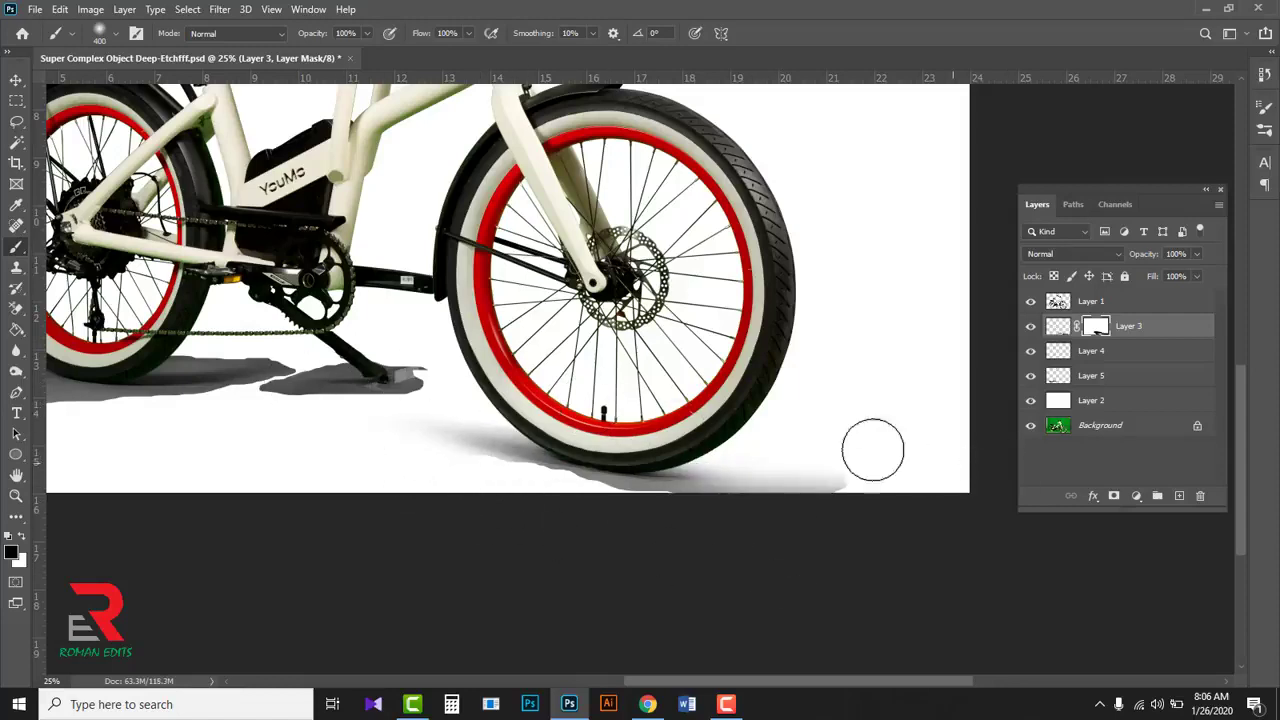
{"action": "key", "text": "ctrl+z"}
{"action": "left_click_drag", "start_coordinate": [650, 445], "coordinate": [991, 434]}
{"action": "left_click_drag", "start_coordinate": [662, 470], "coordinate": [860, 440]}
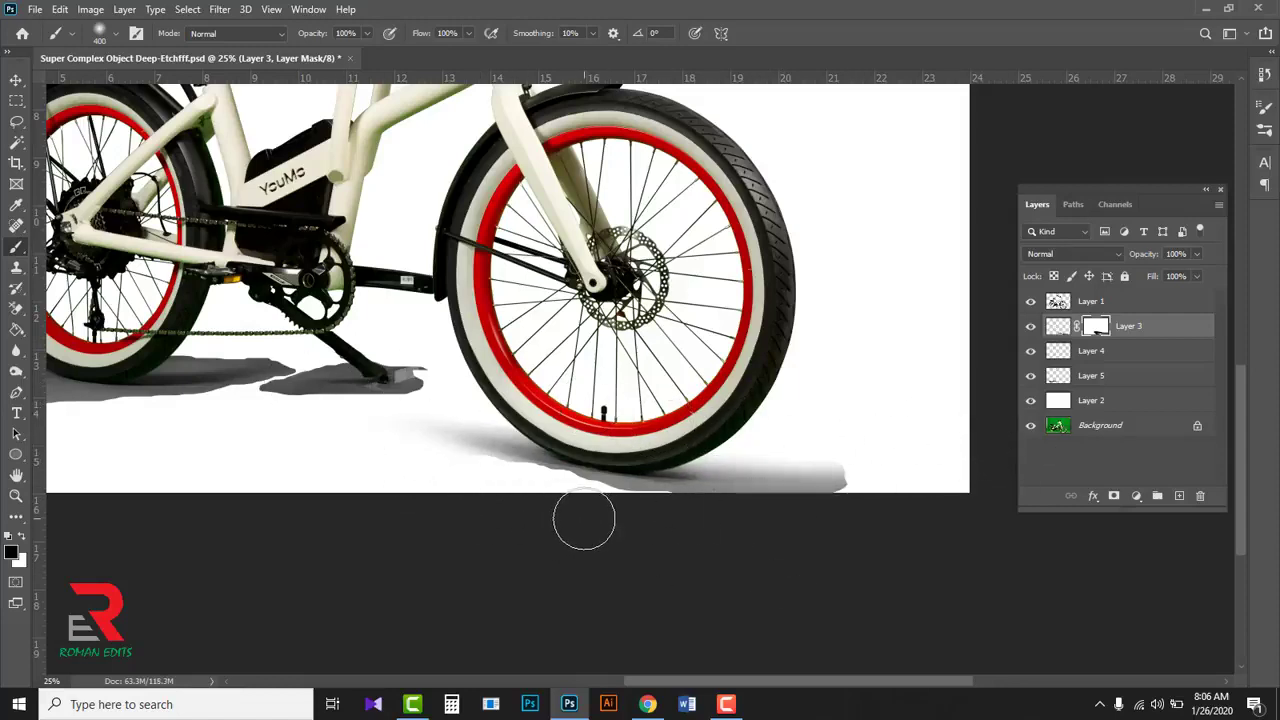
{"action": "mouse_move", "coordinate": [583, 517]}
{"action": "left_mouse_down"}
{"action": "mouse_move", "coordinate": [843, 516]}
{"action": "mouse_move", "coordinate": [834, 460]}
{"action": "left_mouse_up"}
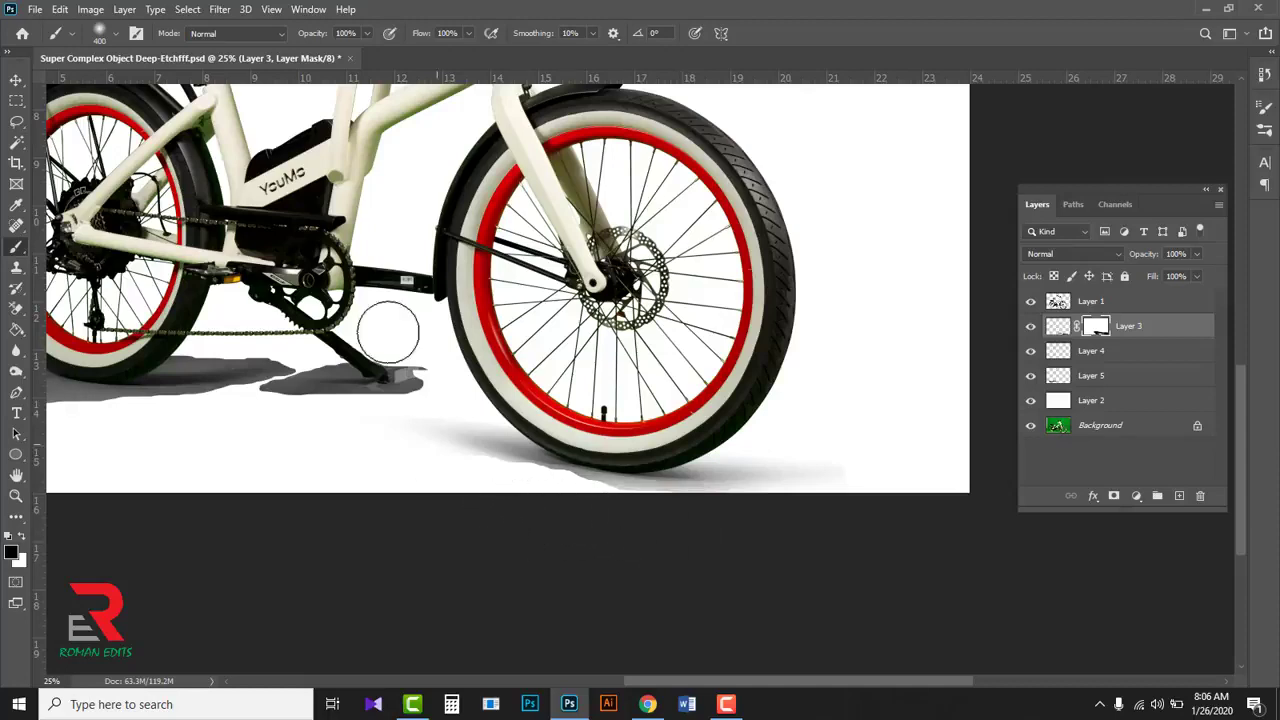
Step: Mask out the remaining shadow edge along the underside of the front tyre with a soft 146 px brush
{"action": "left_click", "coordinate": [115, 33]}
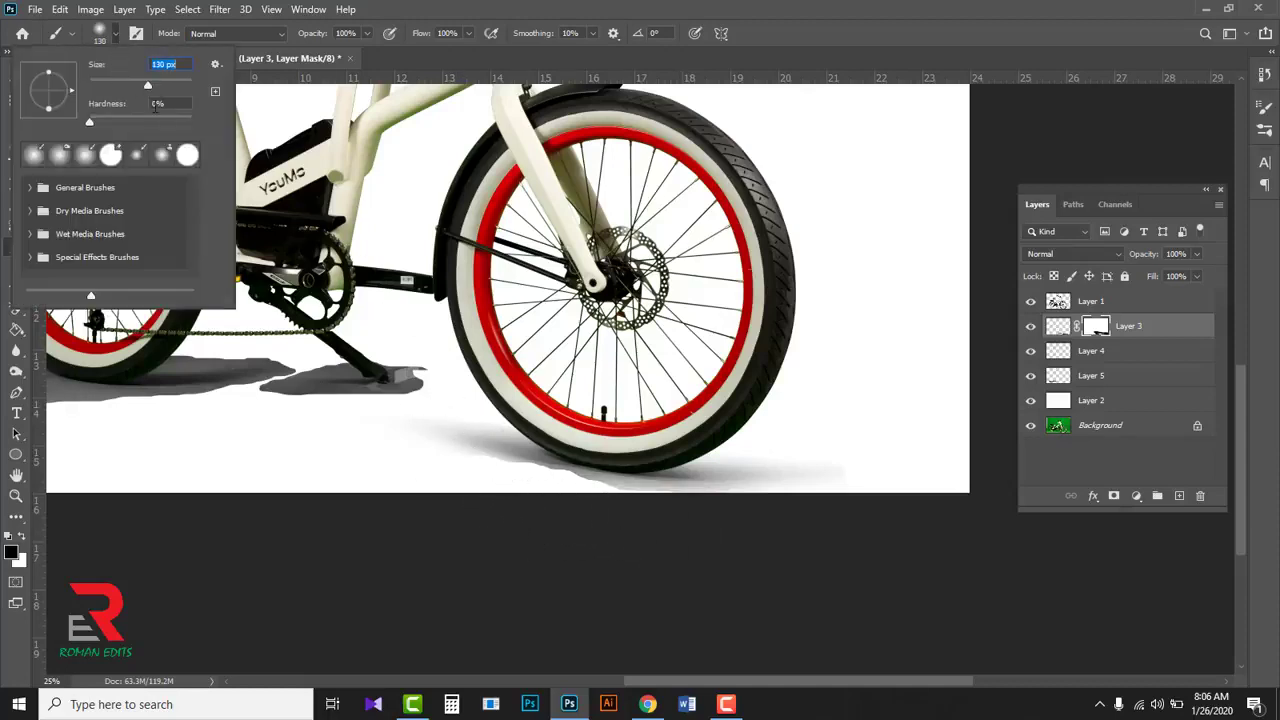
{"action": "key", "text": "Return"}
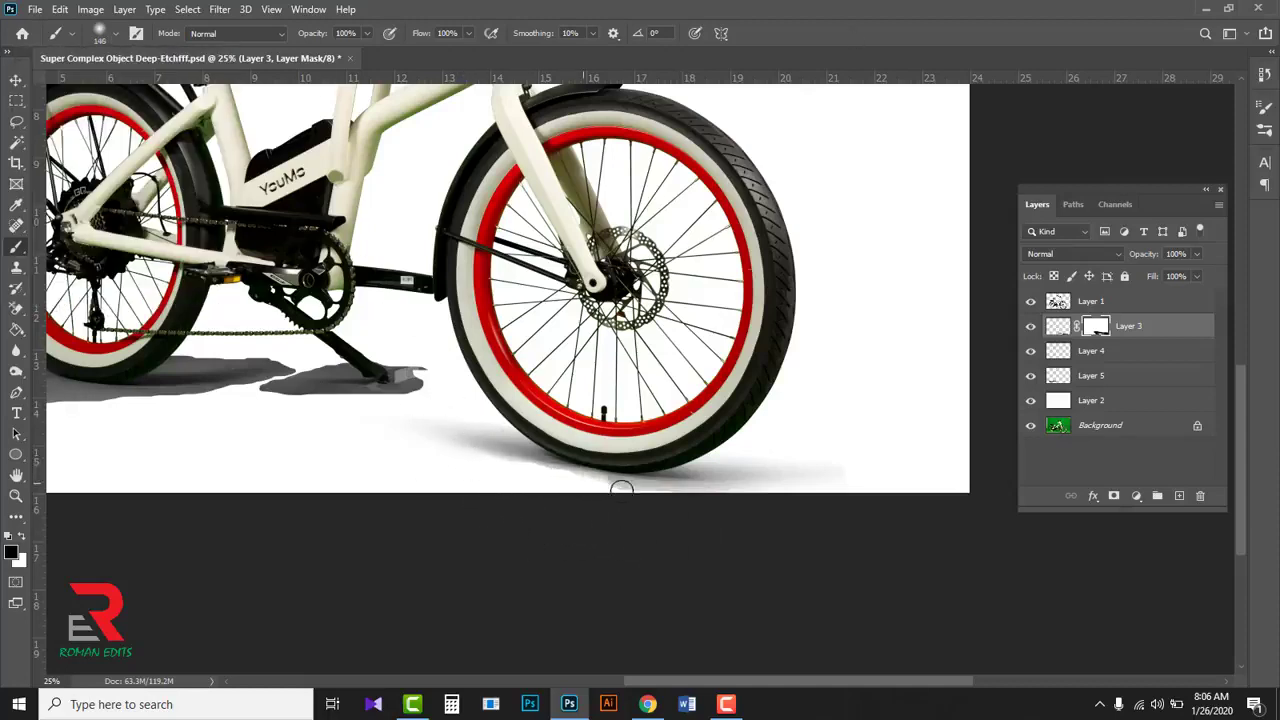
{"action": "left_click_drag", "start_coordinate": [537, 474], "coordinate": [790, 520]}
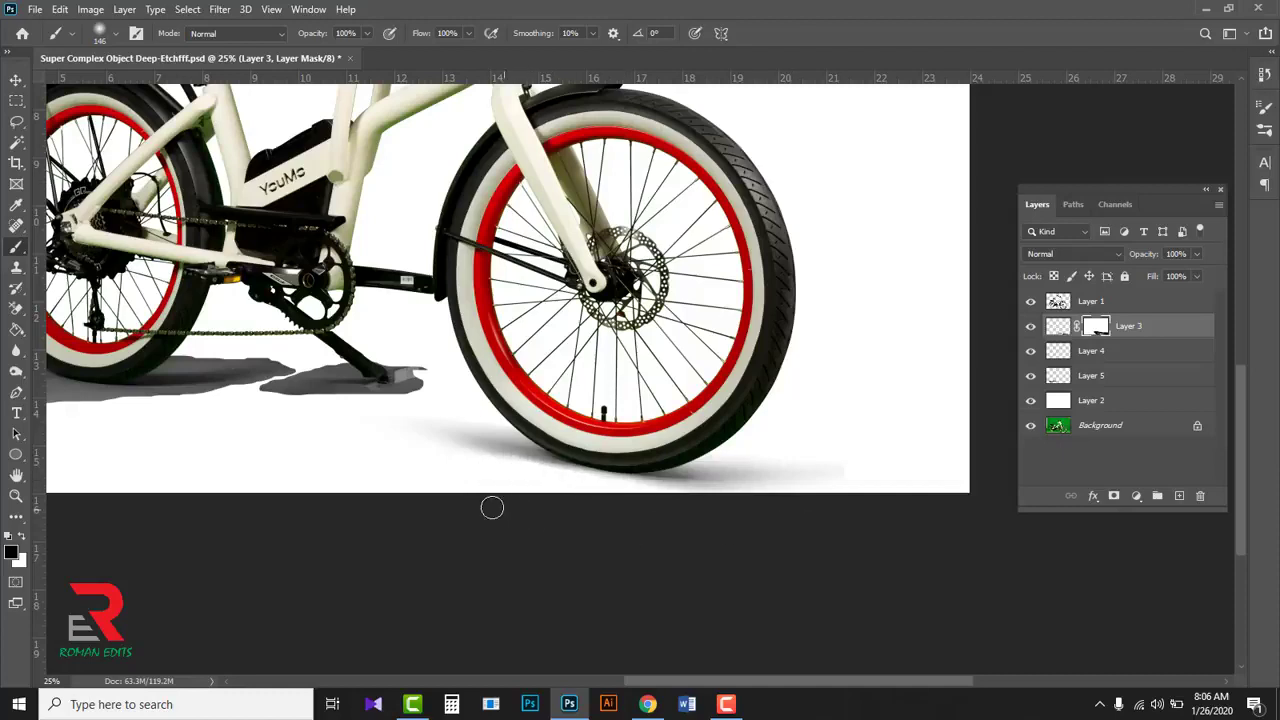
Step: Enlarge the brush to 250 px and soften both outer ends of the front wheel's shadow on the mask
{"action": "key", "text": "bracketright"}
{"action": "key", "text": "bracketright"}
{"action": "key", "text": "bracketright"}
{"action": "key", "text": "bracketright"}
{"action": "key", "text": "bracketright"}
{"action": "key", "text": "bracketright"}
{"action": "key", "text": "bracketright"}
{"action": "key", "text": "bracketright"}
{"action": "mouse_move", "coordinate": [404, 437]}
{"action": "left_mouse_down"}
{"action": "mouse_move", "coordinate": [614, 514]}
{"action": "mouse_move", "coordinate": [771, 517]}
{"action": "mouse_move", "coordinate": [838, 477]}
{"action": "left_mouse_up"}
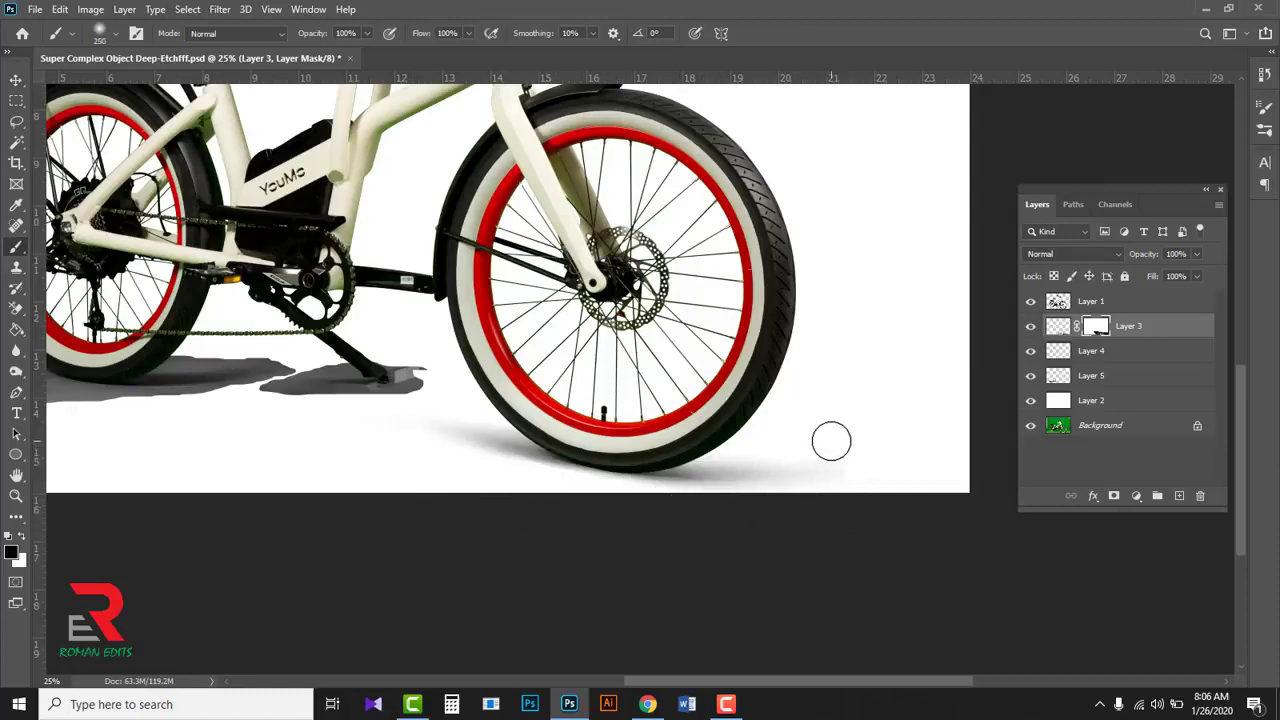
Step: Set the blend mode of Layer 3, the front wheel's shadow, to Multiply
{"action": "key", "text": "ctrl+minus"}
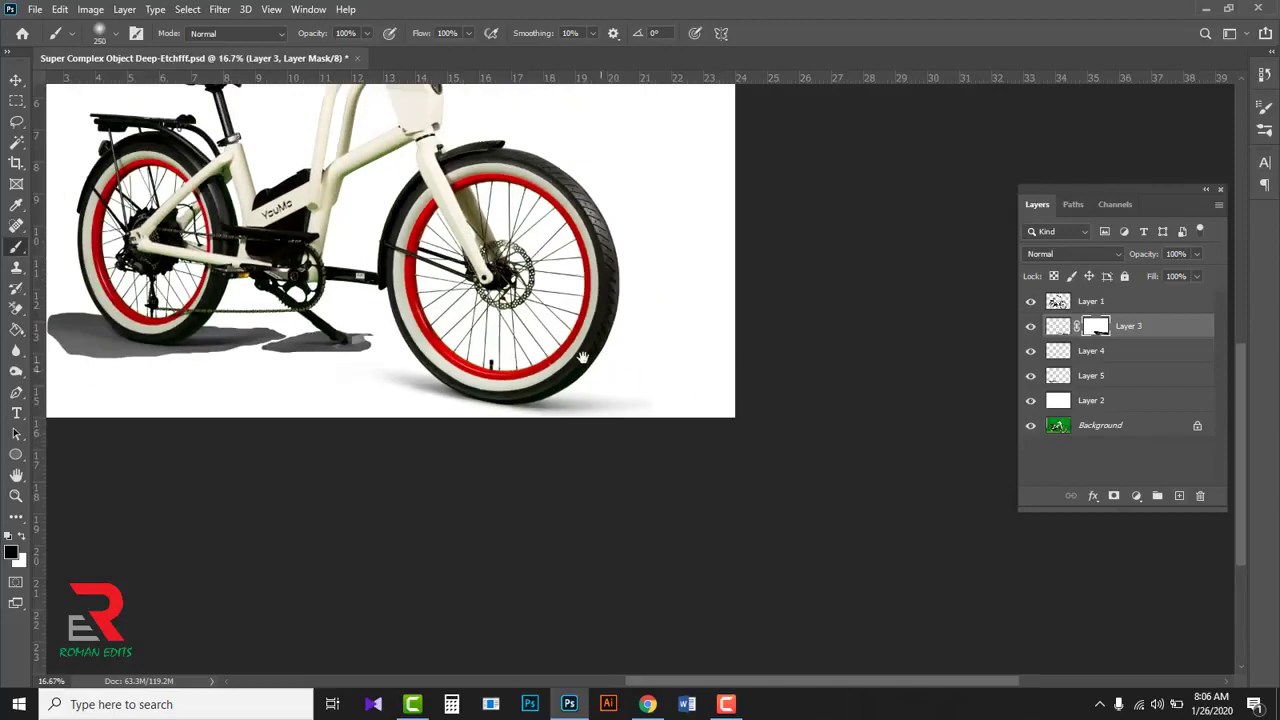
{"action": "left_click_drag", "start_coordinate": [768, 434], "coordinate": [834, 438]}
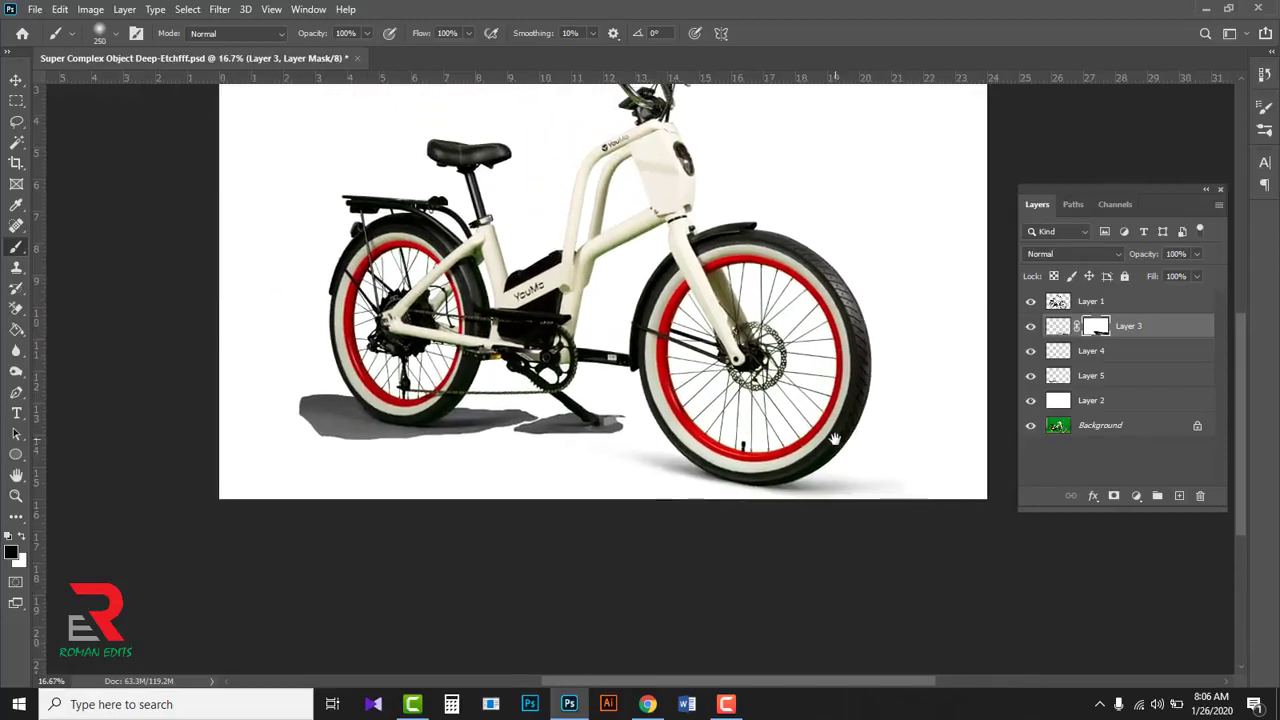
{"action": "left_click", "coordinate": [1118, 255]}
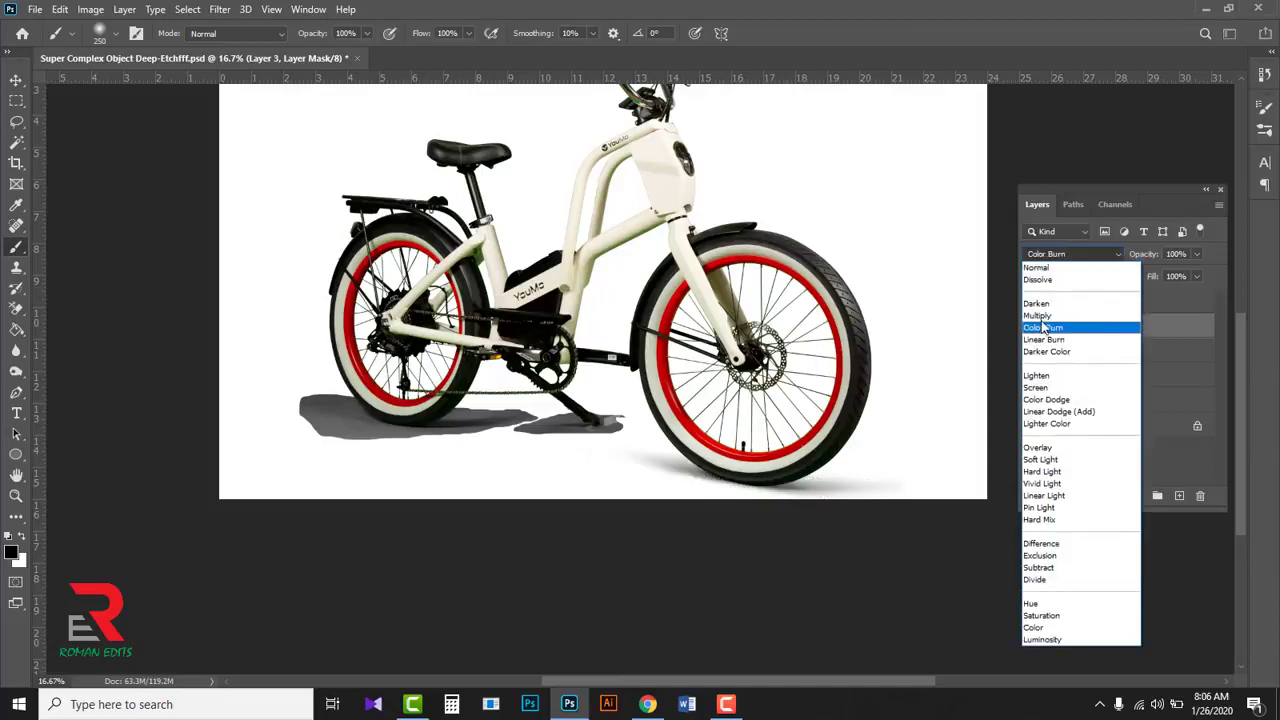
{"action": "left_click", "coordinate": [1041, 317]}
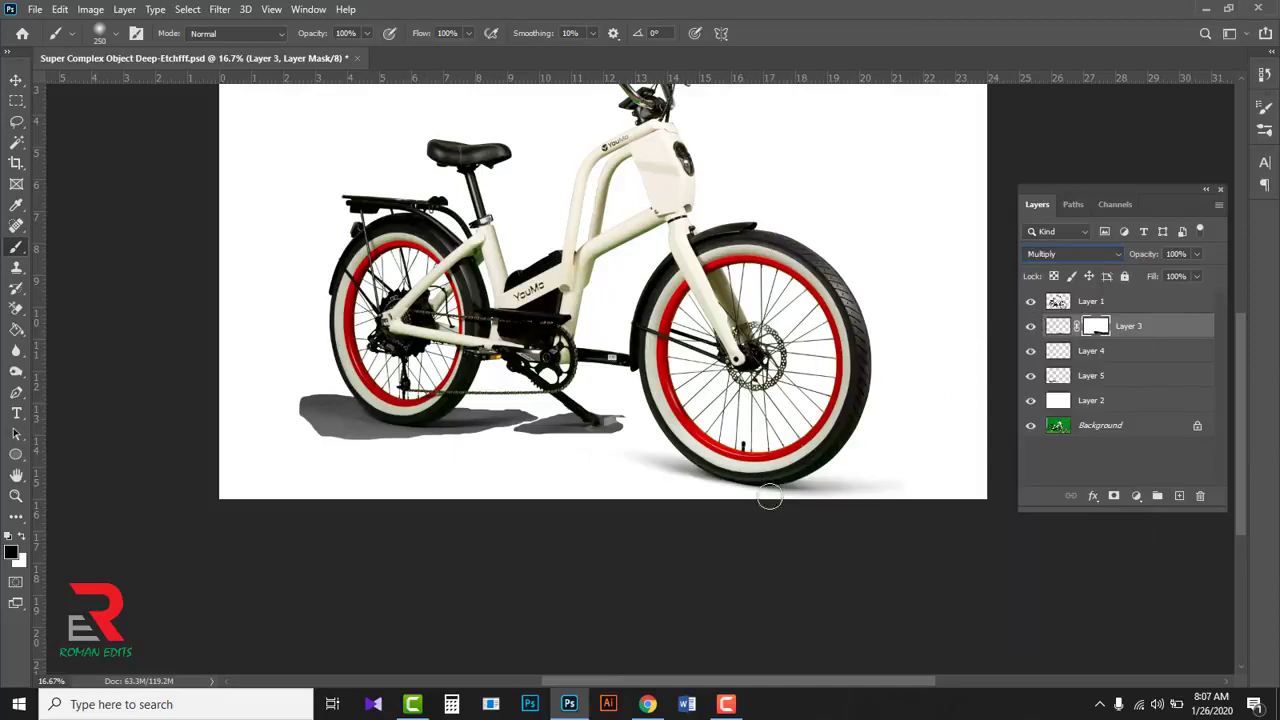
Step: Apply a Gaussian Blur to the image content of Layer 3, not to its mask
{"action": "left_click", "coordinate": [1059, 327]}
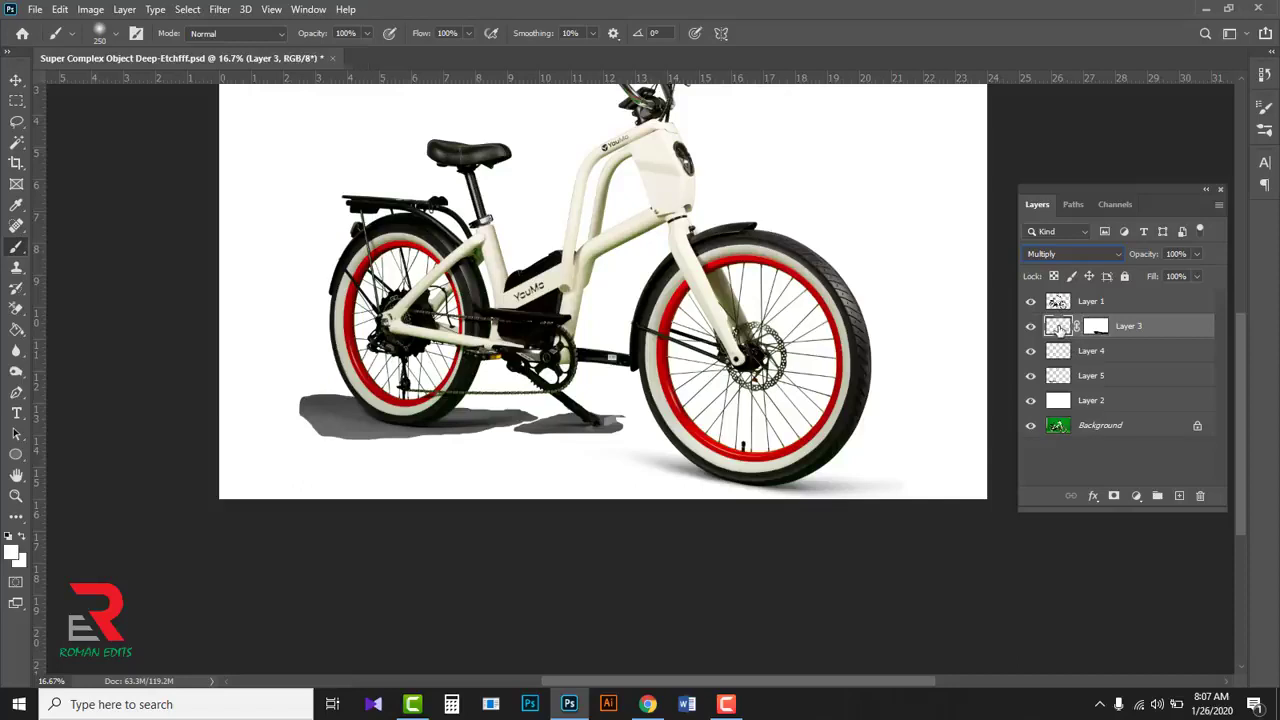
{"action": "left_click", "coordinate": [219, 12]}
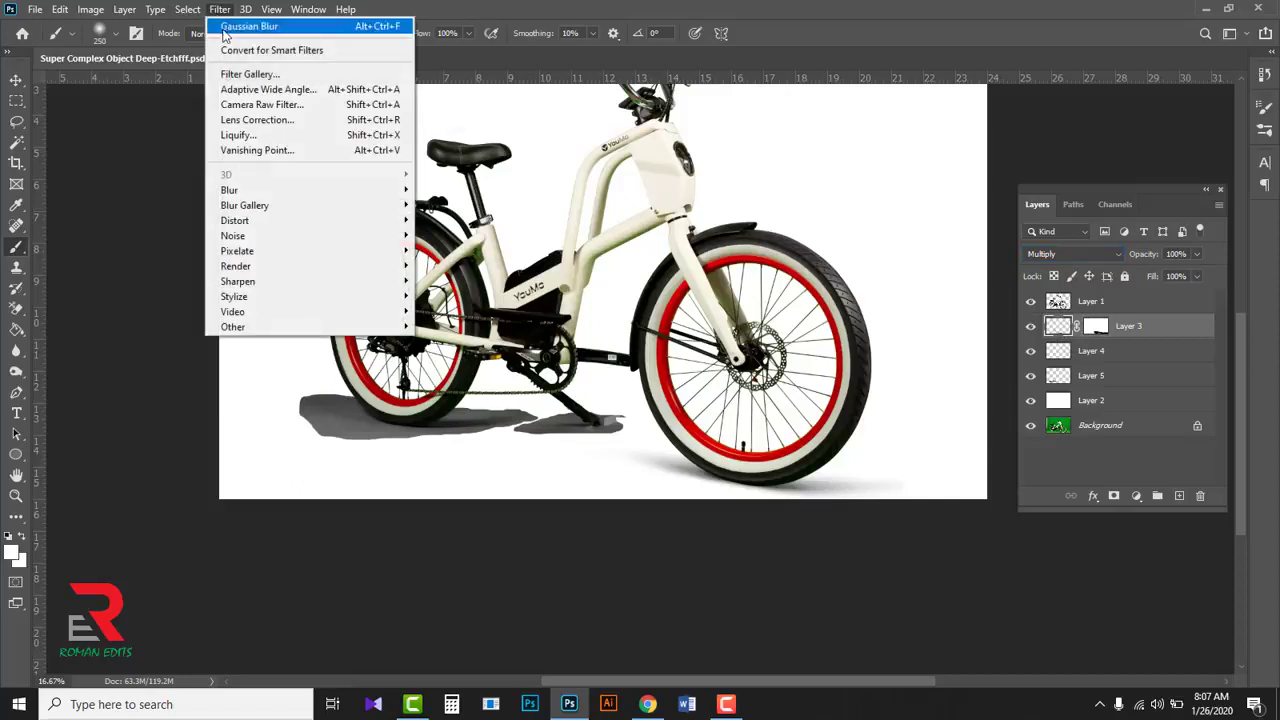
{"action": "mouse_move", "coordinate": [262, 192]}
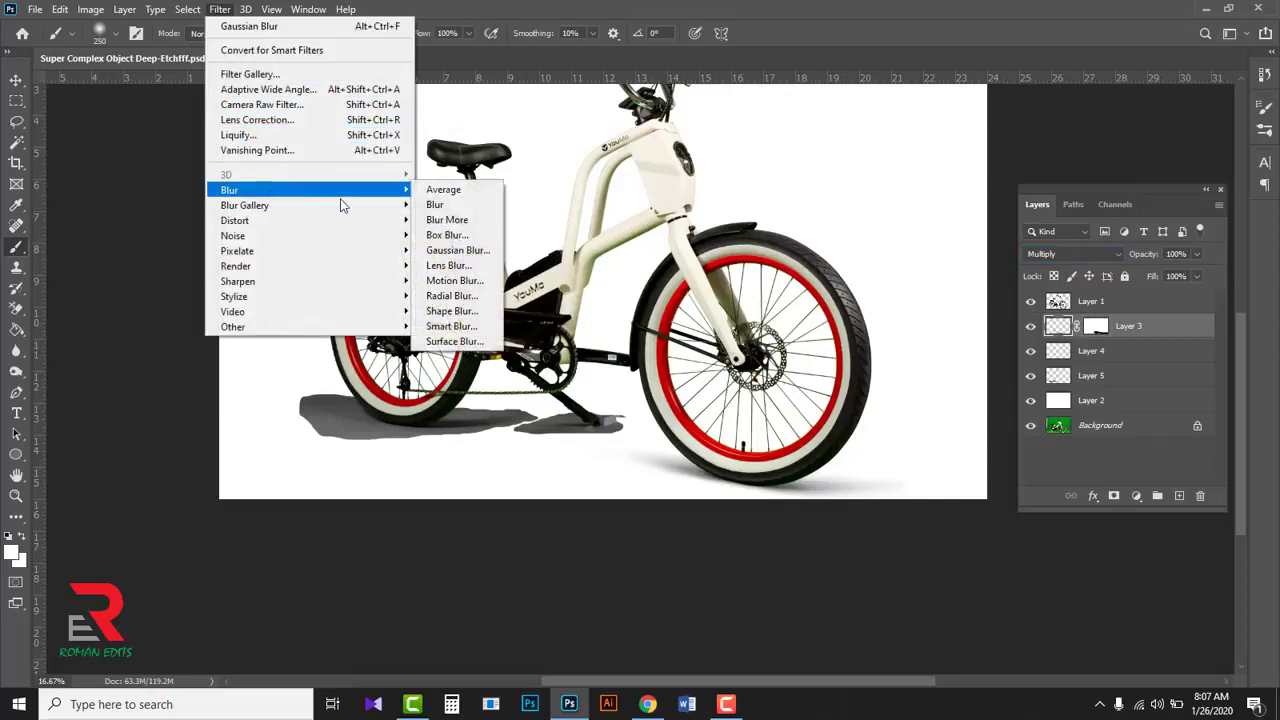
{"action": "left_click", "coordinate": [453, 250]}
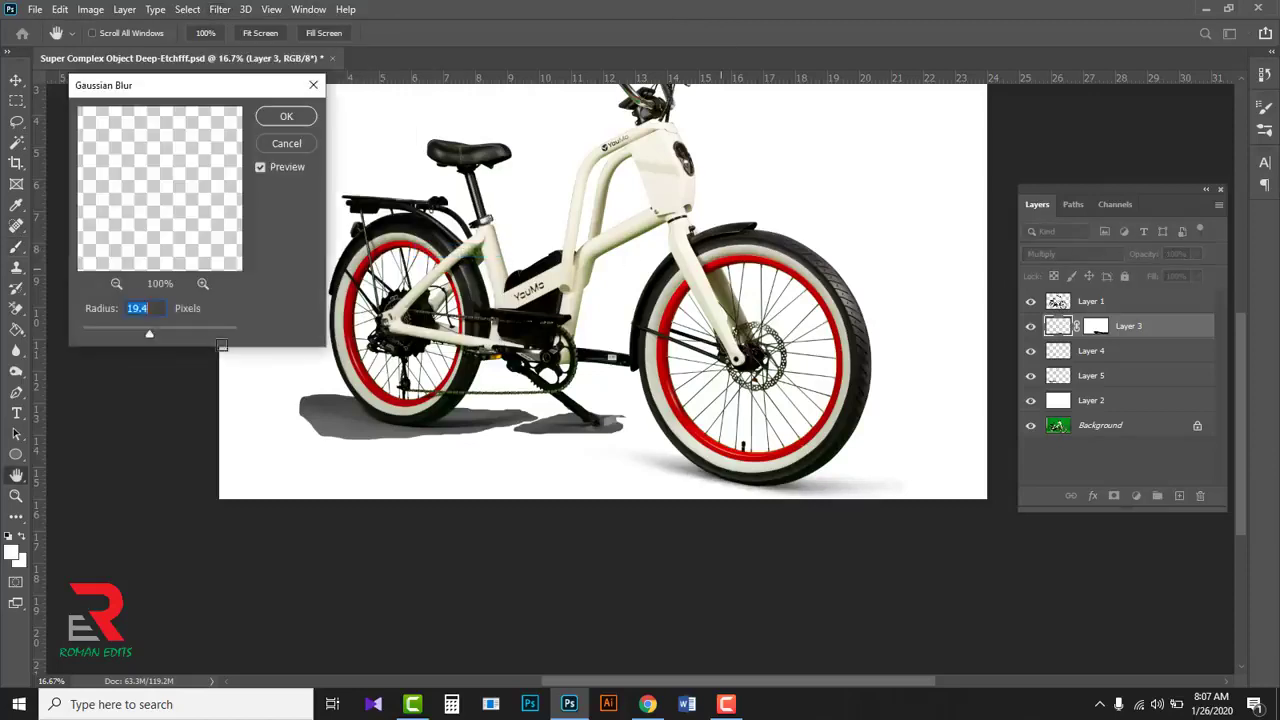
{"action": "left_click_drag", "start_coordinate": [149, 338], "coordinate": [147, 339]}
{"action": "left_click", "coordinate": [280, 117]}
{"action": "key", "text": "b"}
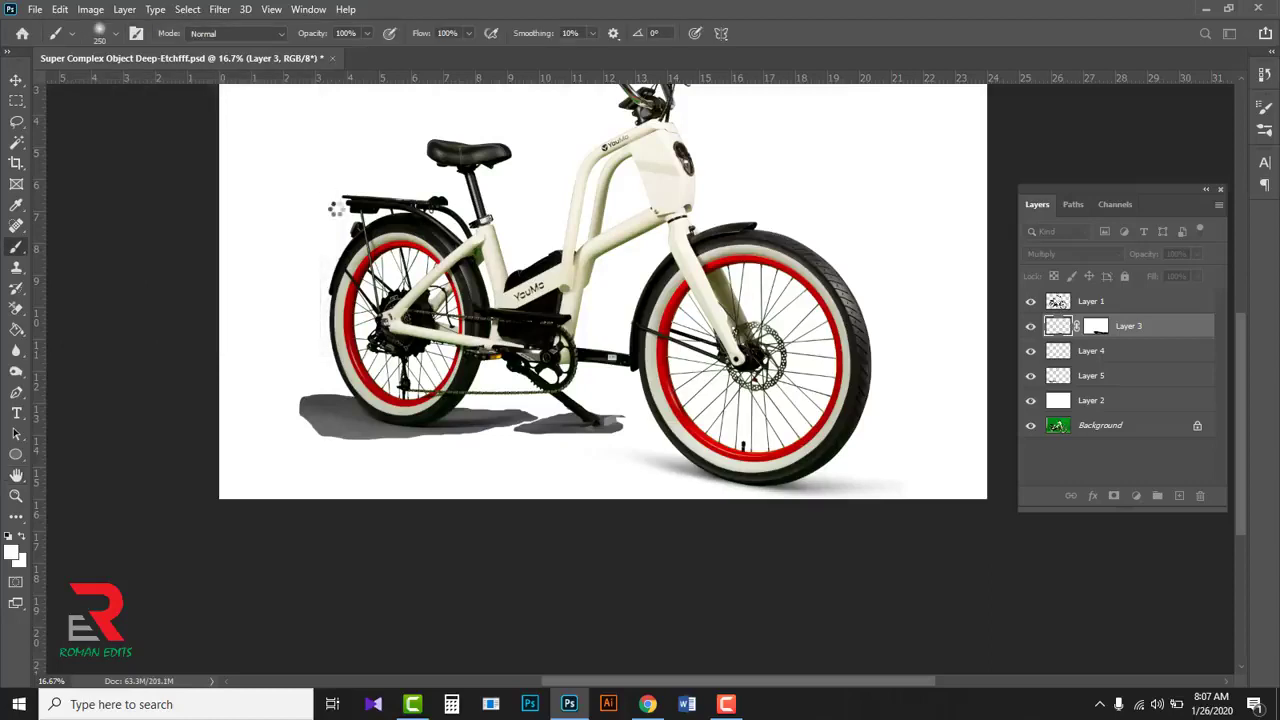
Step: Identify the kickstand shadow by toggling Layer 4's visibility, and add a layer mask to that layer
{"action": "left_click", "coordinate": [1120, 358]}
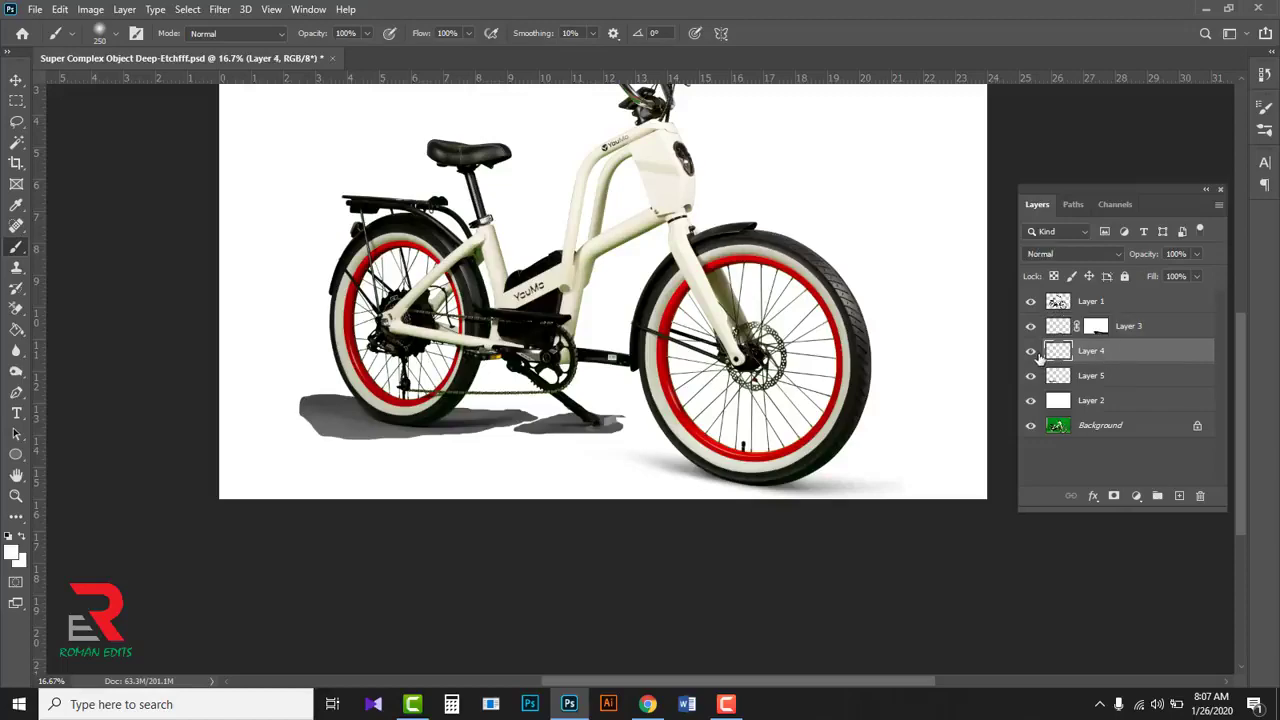
{"action": "left_click", "coordinate": [1034, 353]}
{"action": "left_click", "coordinate": [1032, 352]}
{"action": "scroll", "coordinate": [562, 421], "scroll_direction": "up", "scroll_amount": 2}
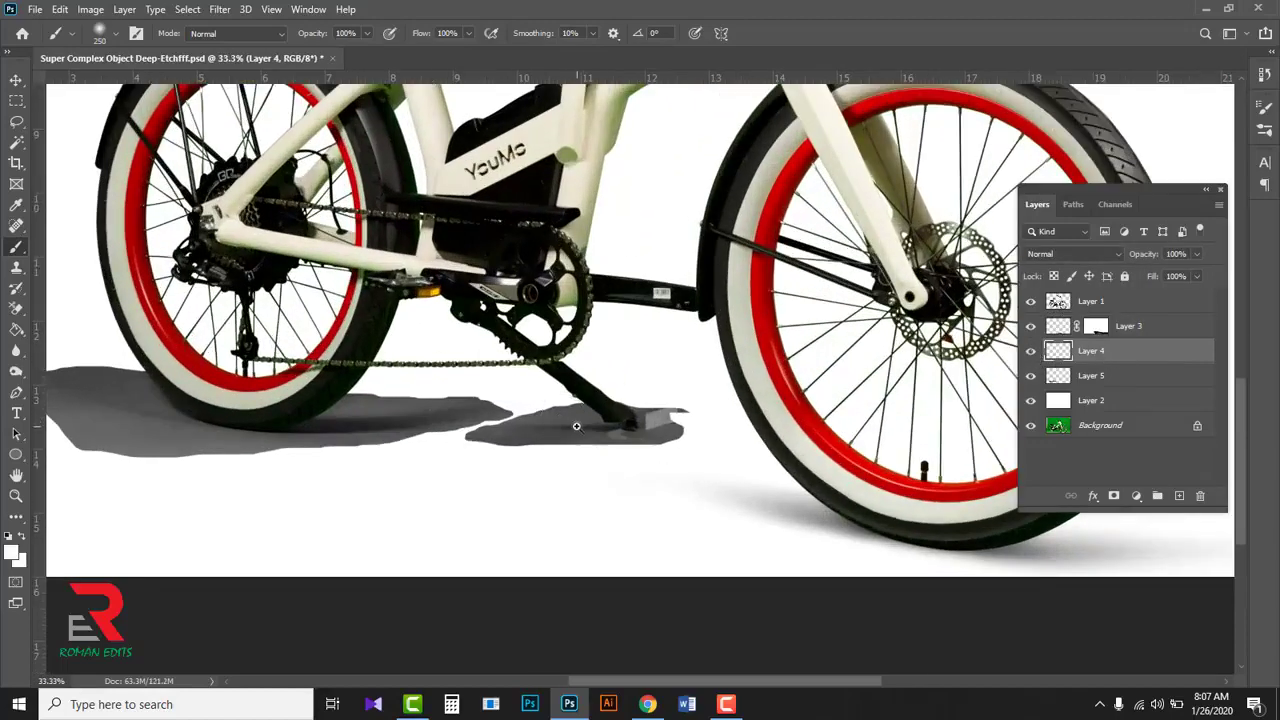
{"action": "scroll", "coordinate": [576, 426], "scroll_direction": "up", "scroll_amount": 1}
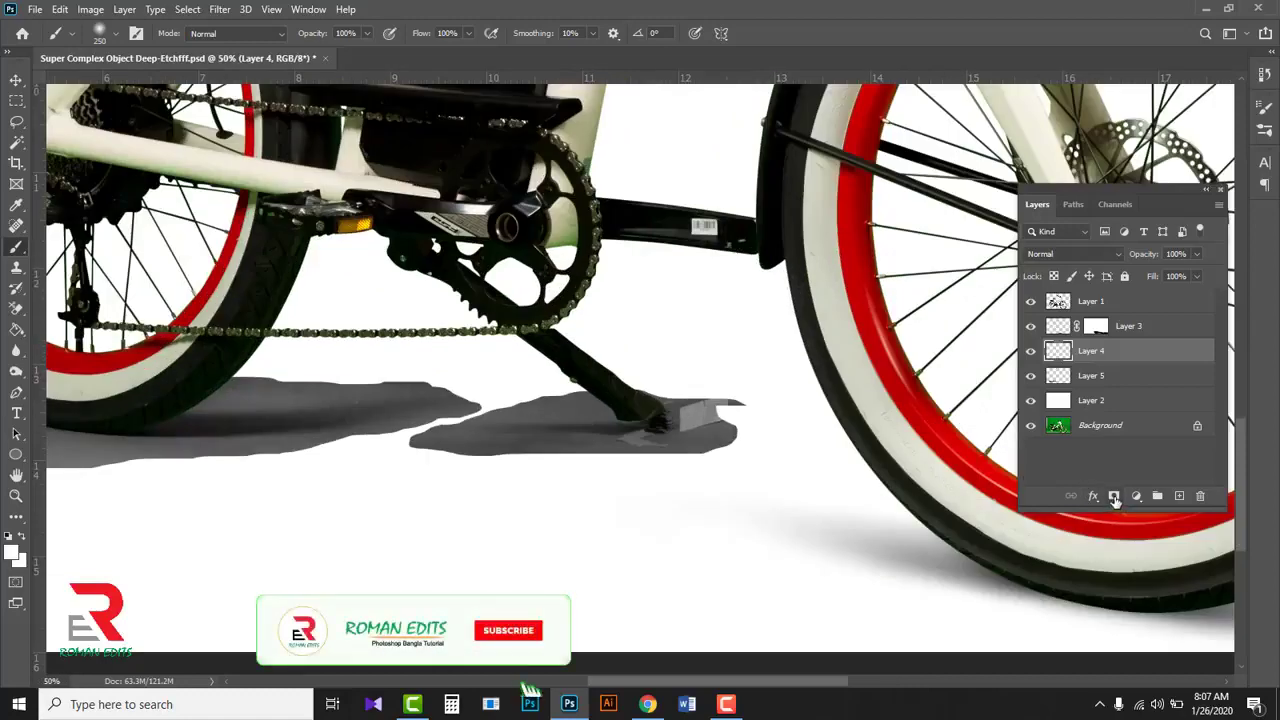
{"action": "left_click", "coordinate": [1114, 497]}
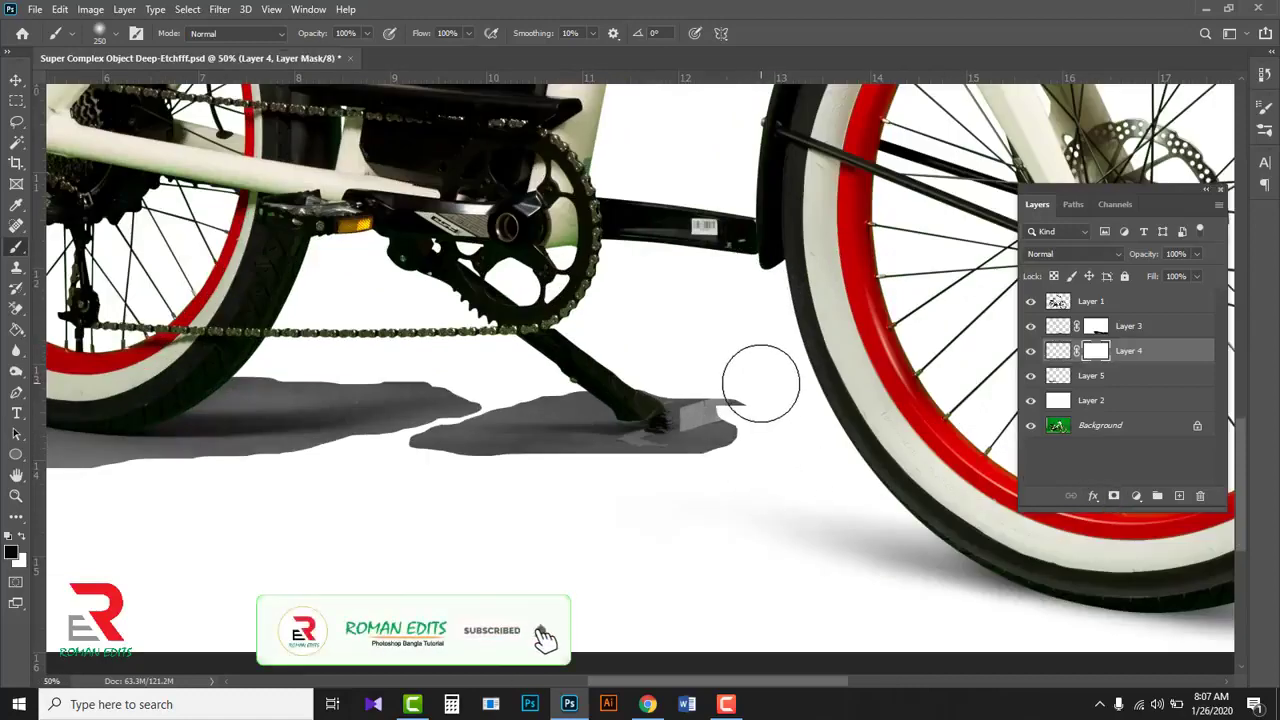
Step: Paint black on Layer 4's mask with a soft 175 px brush, leaving only a thin soft shadow under the kickstand
{"action": "key", "text": "bracketleft"}
{"action": "key", "text": "bracketleft"}
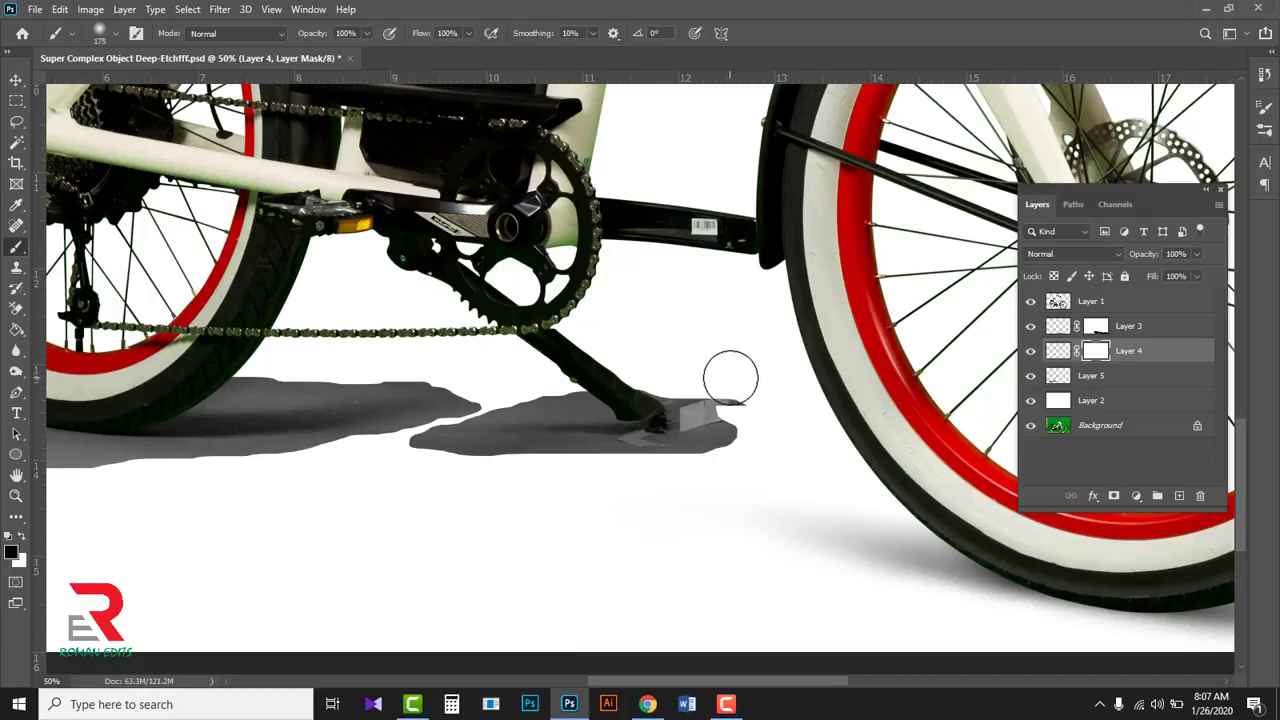
{"action": "mouse_move", "coordinate": [730, 378]}
{"action": "left_mouse_down"}
{"action": "mouse_move", "coordinate": [312, 399]}
{"action": "mouse_move", "coordinate": [649, 386]}
{"action": "mouse_move", "coordinate": [453, 405]}
{"action": "mouse_move", "coordinate": [372, 430]}
{"action": "mouse_move", "coordinate": [592, 497]}
{"action": "mouse_move", "coordinate": [419, 442]}
{"action": "mouse_move", "coordinate": [646, 478]}
{"action": "mouse_move", "coordinate": [530, 470]}
{"action": "mouse_move", "coordinate": [767, 481]}
{"action": "mouse_move", "coordinate": [456, 466]}
{"action": "mouse_move", "coordinate": [653, 477]}
{"action": "mouse_move", "coordinate": [648, 379]}
{"action": "mouse_move", "coordinate": [638, 475]}
{"action": "mouse_move", "coordinate": [694, 426]}
{"action": "mouse_move", "coordinate": [686, 414]}
{"action": "mouse_move", "coordinate": [673, 468]}
{"action": "mouse_move", "coordinate": [721, 417]}
{"action": "mouse_move", "coordinate": [735, 422]}
{"action": "mouse_move", "coordinate": [659, 436]}
{"action": "mouse_move", "coordinate": [666, 487]}
{"action": "mouse_move", "coordinate": [668, 470]}
{"action": "mouse_move", "coordinate": [498, 471]}
{"action": "mouse_move", "coordinate": [614, 468]}
{"action": "mouse_move", "coordinate": [695, 404]}
{"action": "mouse_move", "coordinate": [650, 379]}
{"action": "mouse_move", "coordinate": [349, 416]}
{"action": "left_mouse_up"}
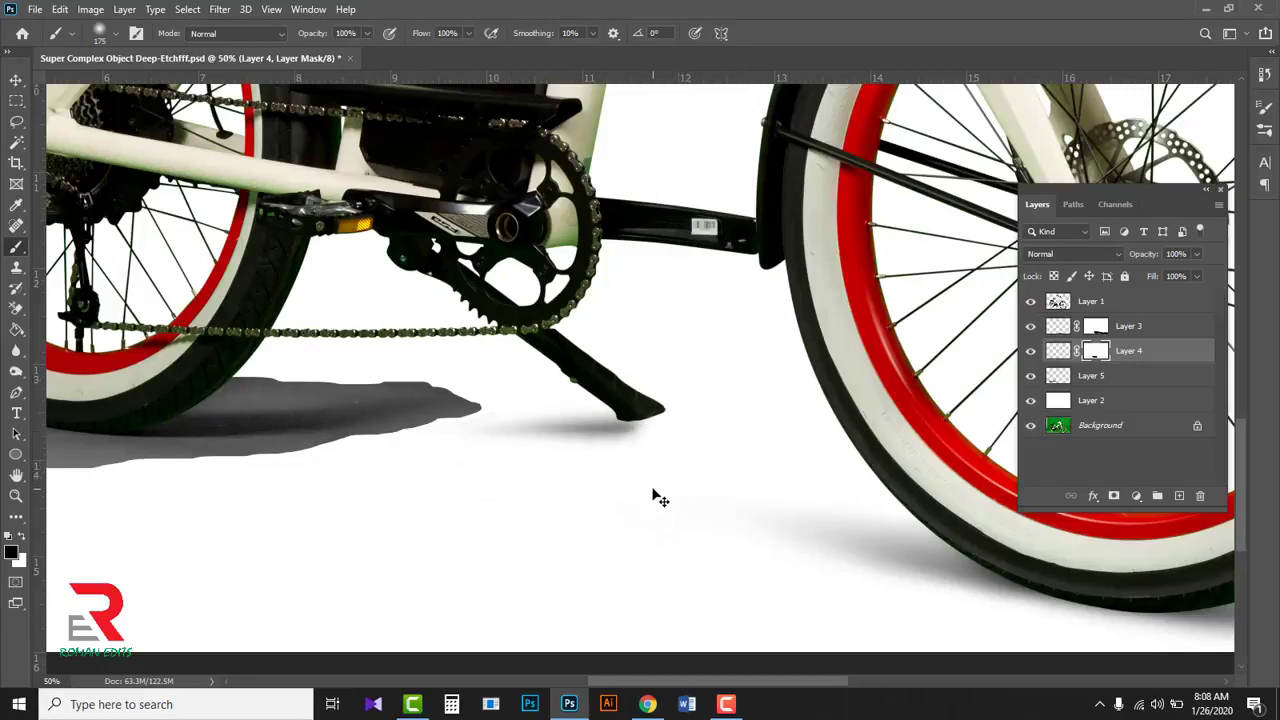
Step: Widen the kickstand shadow to about 110% with Free Transform and shift it about 18 px left under the kickstand's foot
{"action": "key", "text": "ctrl+t"}
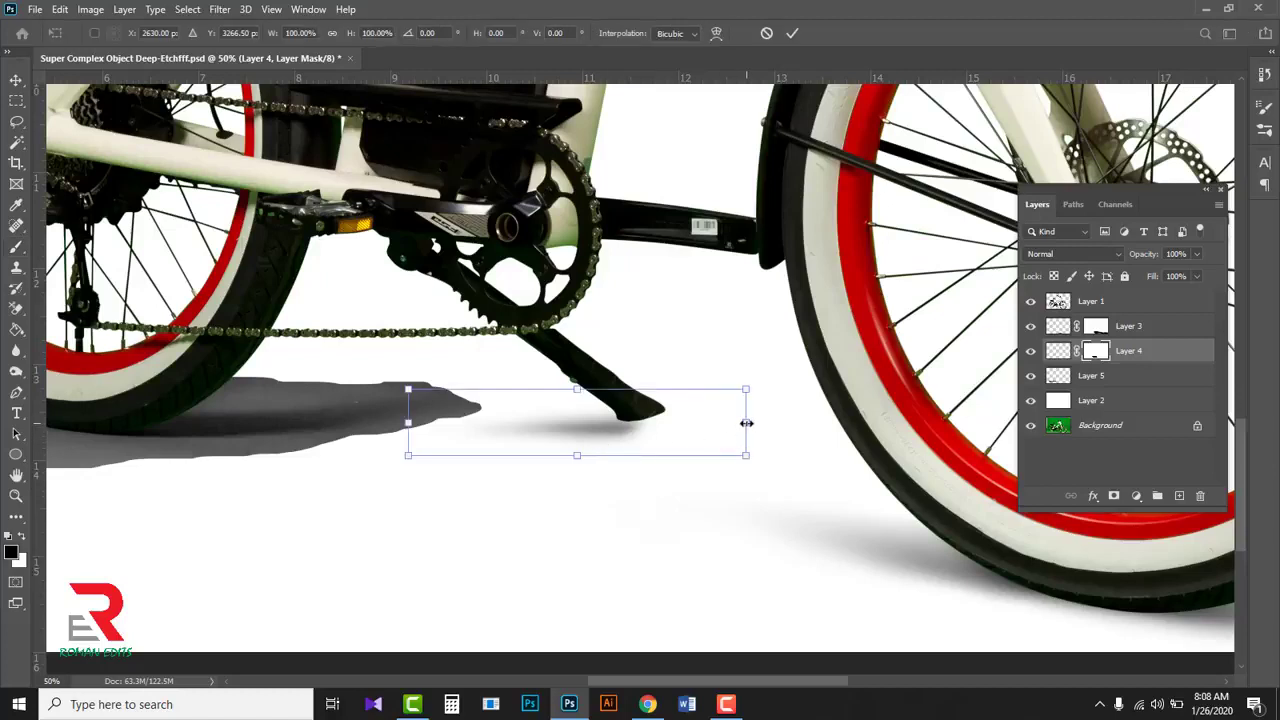
{"action": "left_click_drag", "start_coordinate": [746, 423], "coordinate": [780, 428]}
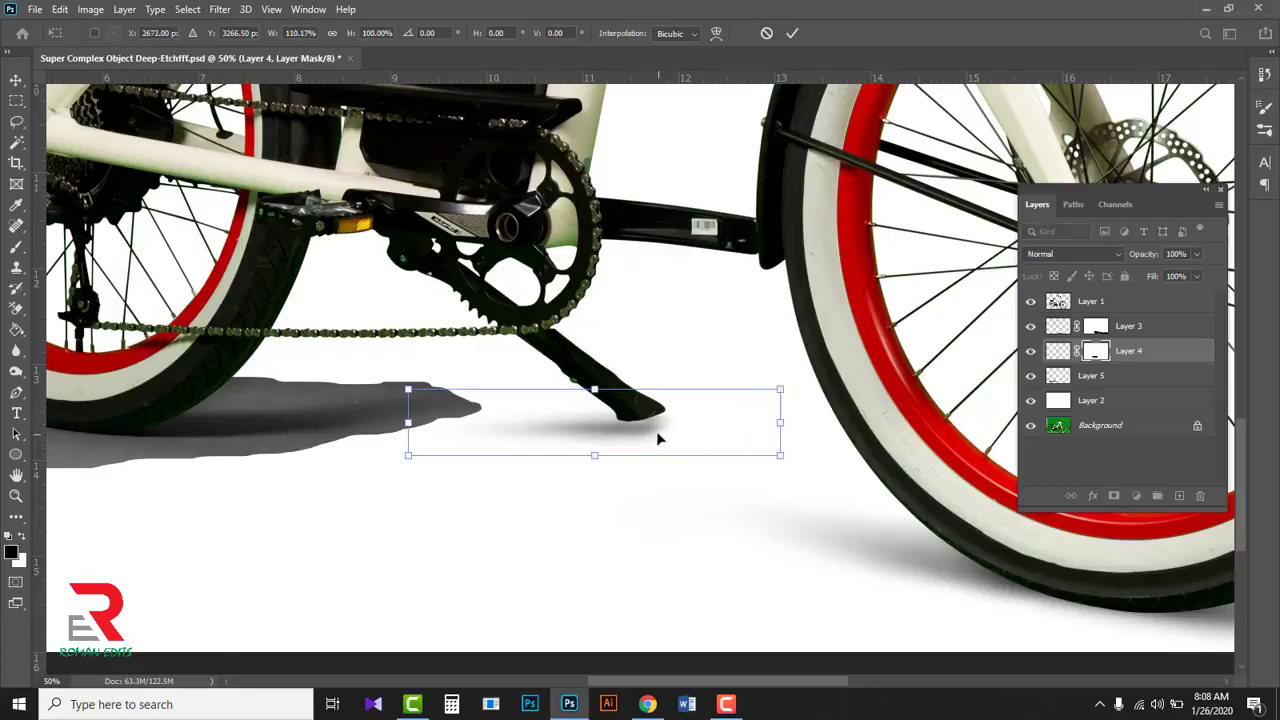
{"action": "left_click_drag", "start_coordinate": [656, 431], "coordinate": [650, 440]}
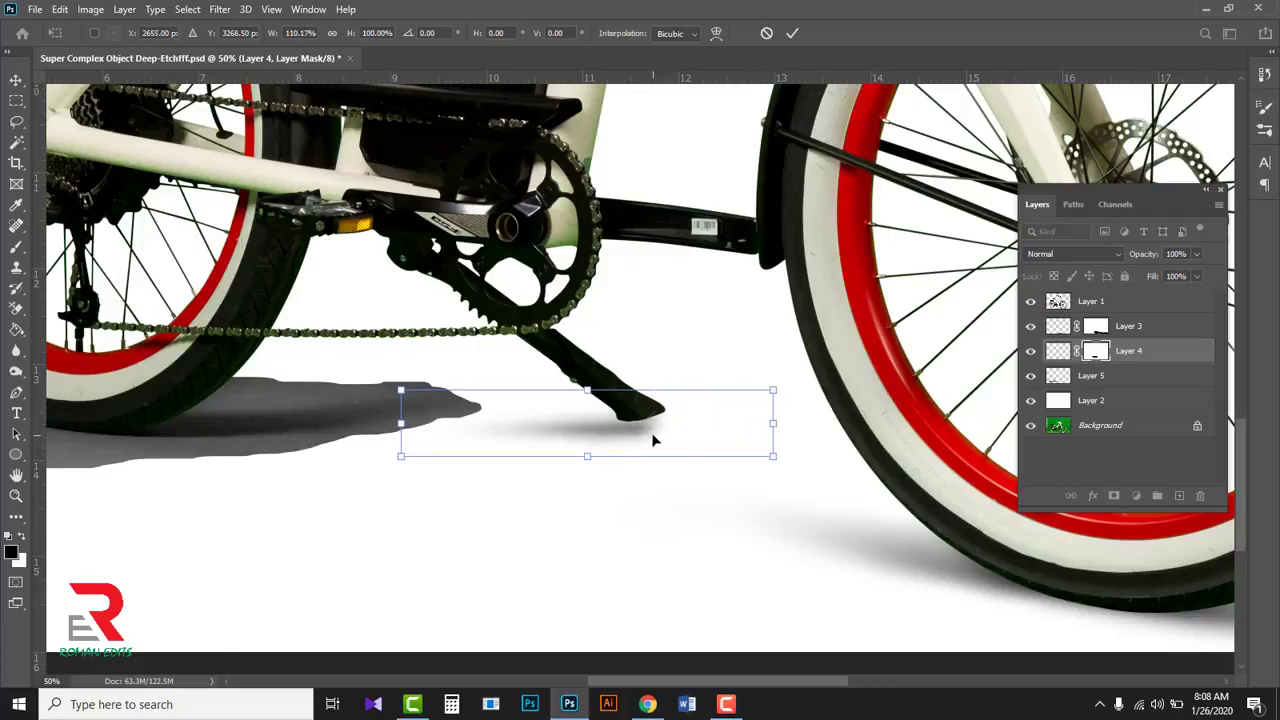
{"action": "left_click", "coordinate": [791, 34]}
{"action": "key", "text": "b"}
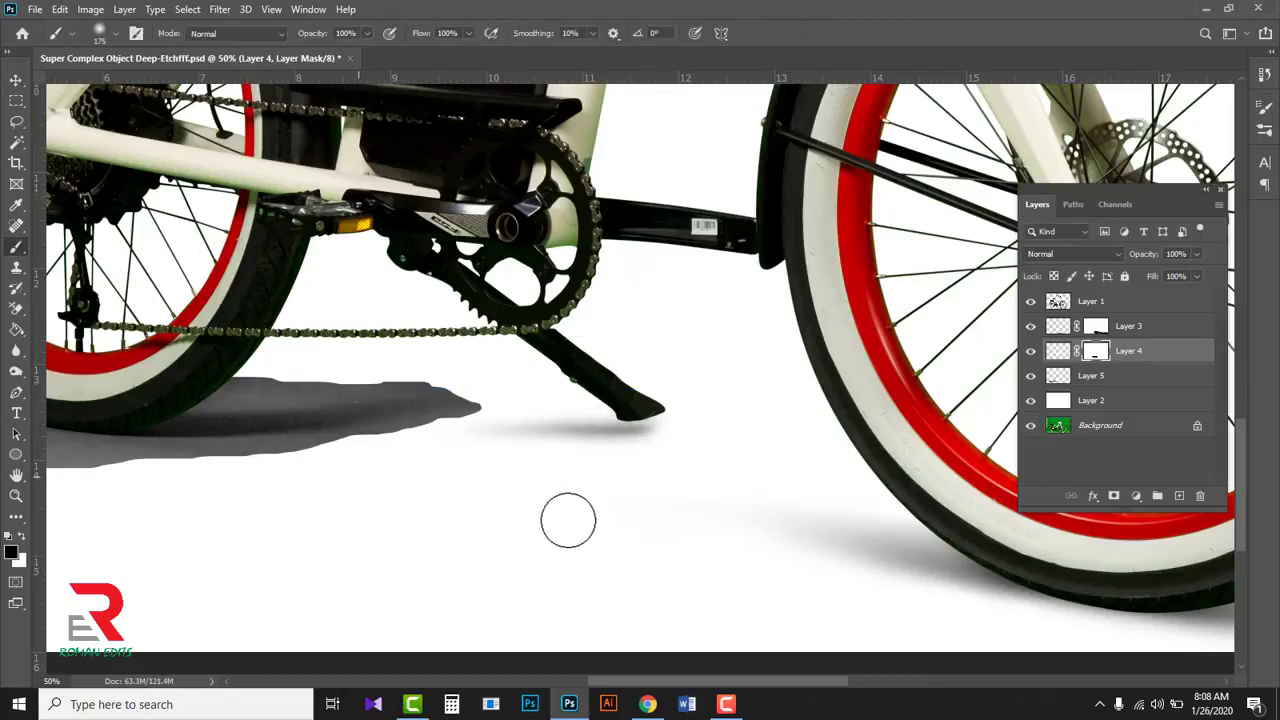
Step: Set Layer 4 to Multiply and apply a 13.9 px Gaussian Blur to its shadow image
{"action": "left_click", "coordinate": [1105, 256]}
{"action": "left_click", "coordinate": [1045, 312]}
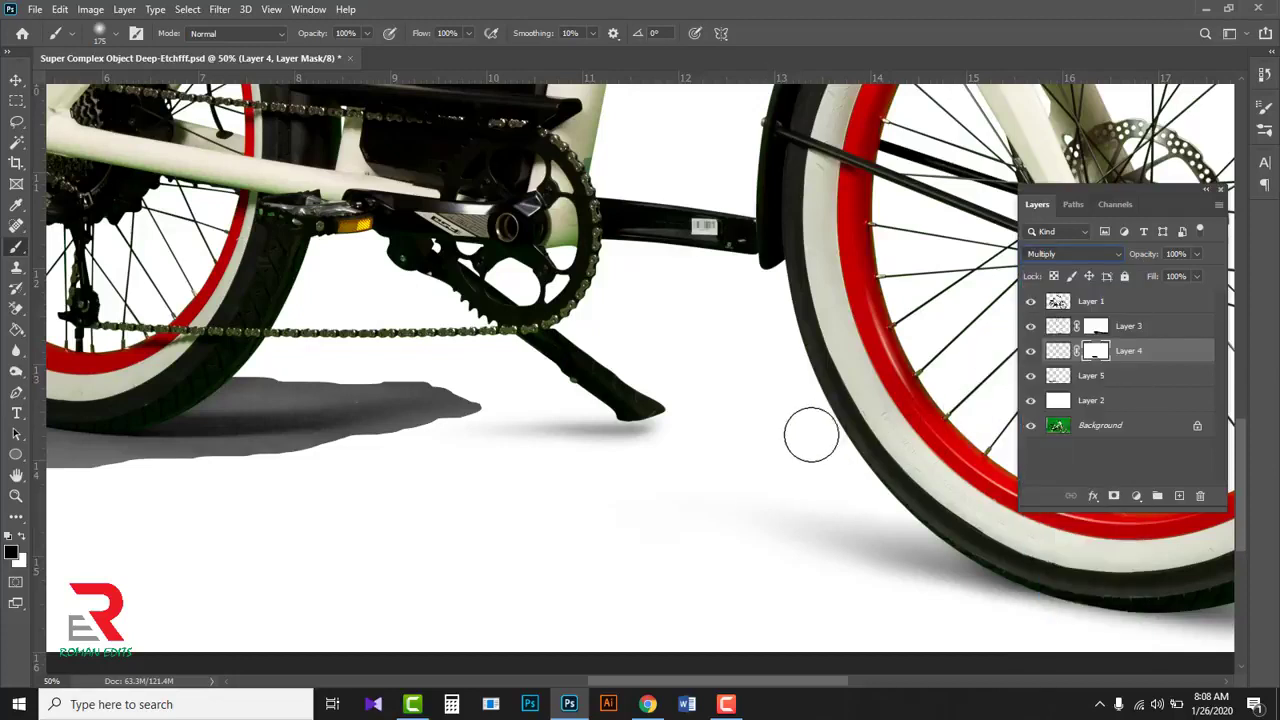
{"action": "left_click", "coordinate": [1057, 352]}
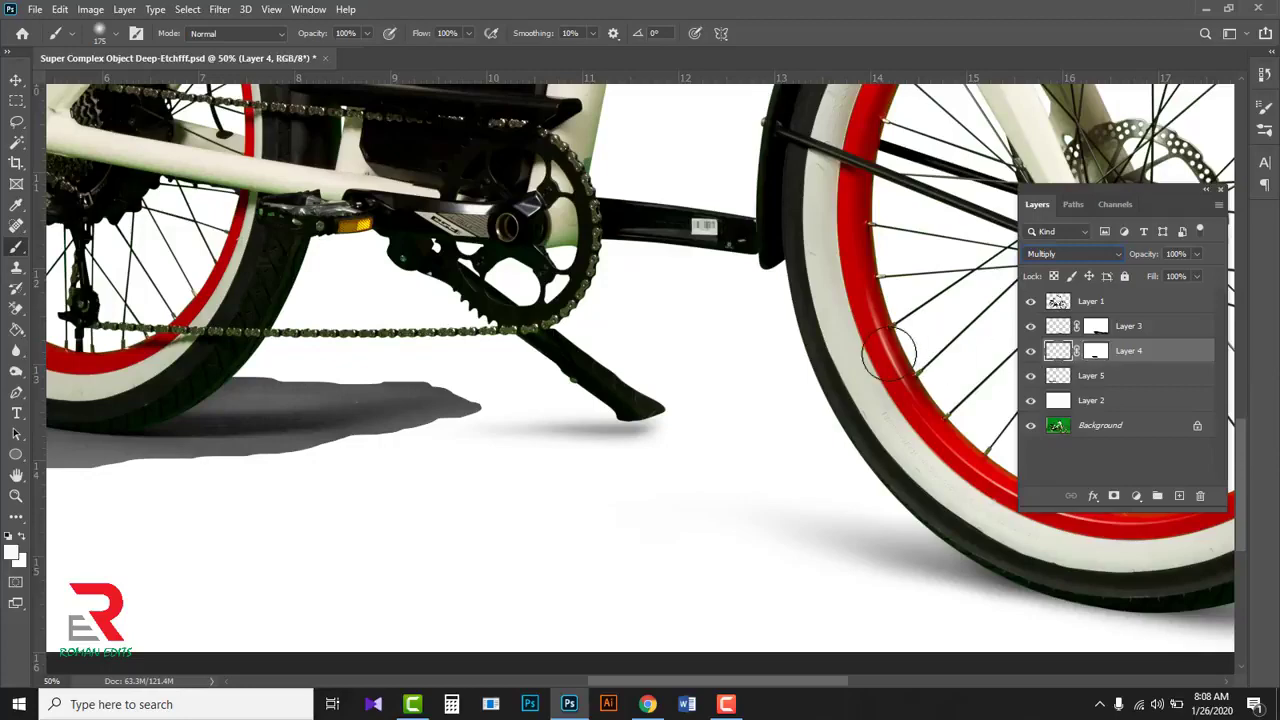
{"action": "left_click", "coordinate": [219, 9]}
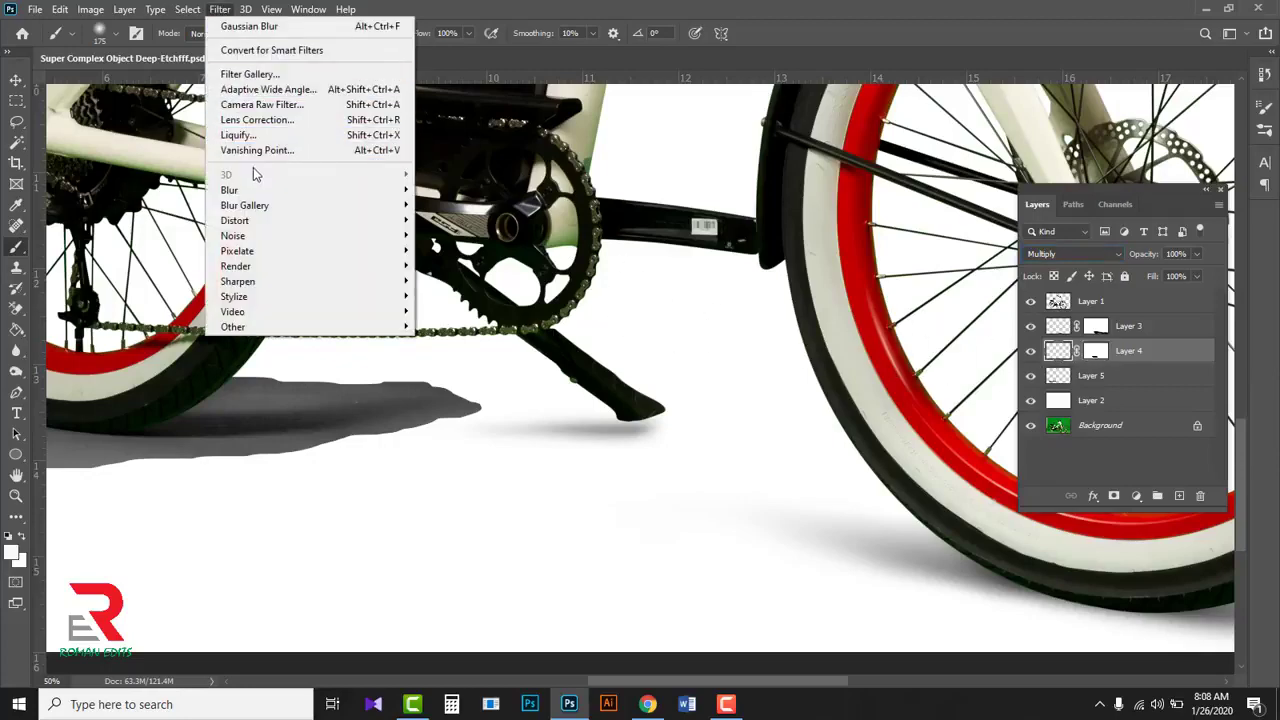
{"action": "mouse_move", "coordinate": [300, 190]}
{"action": "left_click", "coordinate": [440, 251]}
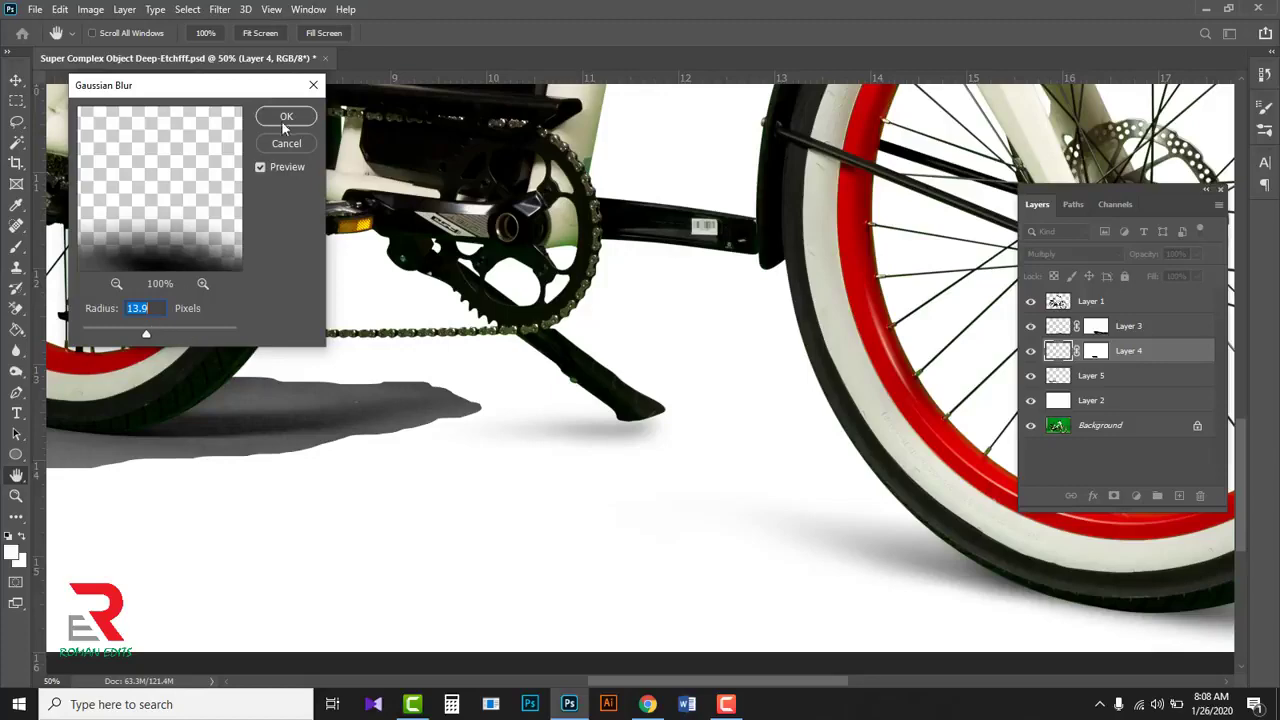
{"action": "left_click", "coordinate": [287, 118]}
{"action": "key", "text": "b"}
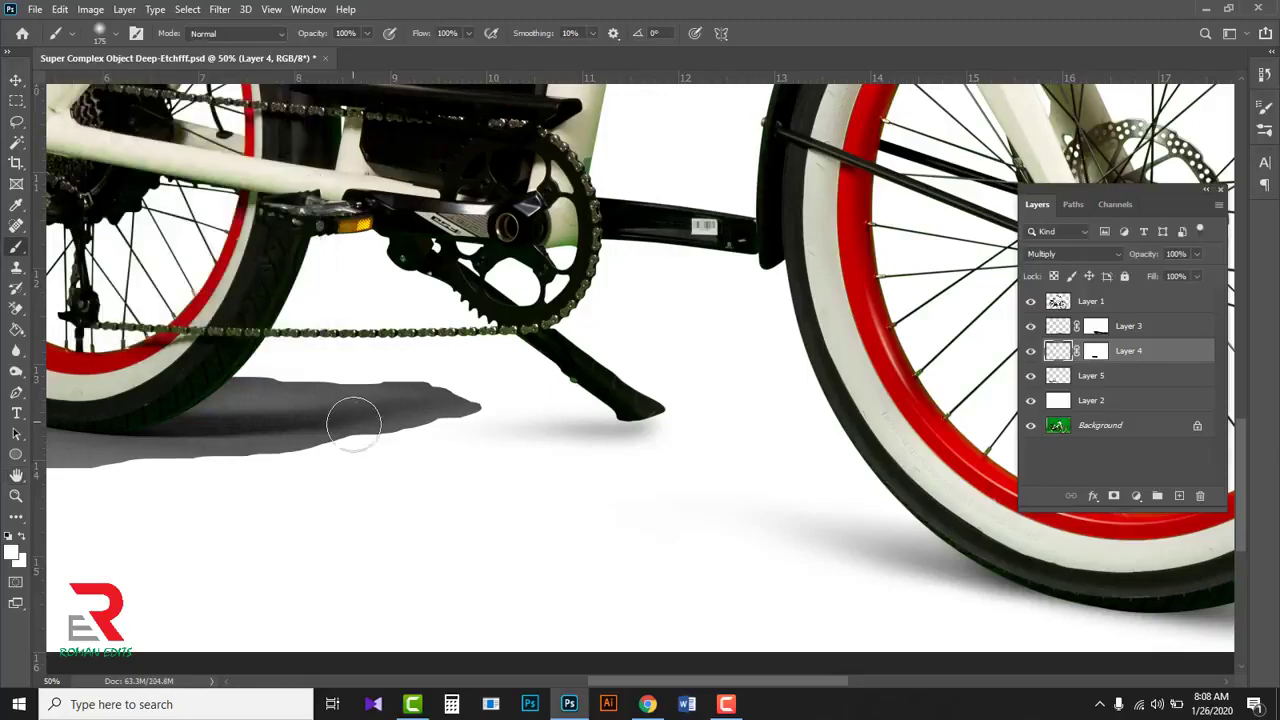
Step: Add a mask to Layer 5 and paint it black with the soft 175 px brush, leaving only a thin soft shadow under the rear wheel
{"action": "left_click_drag", "start_coordinate": [284, 506], "coordinate": [737, 489]}
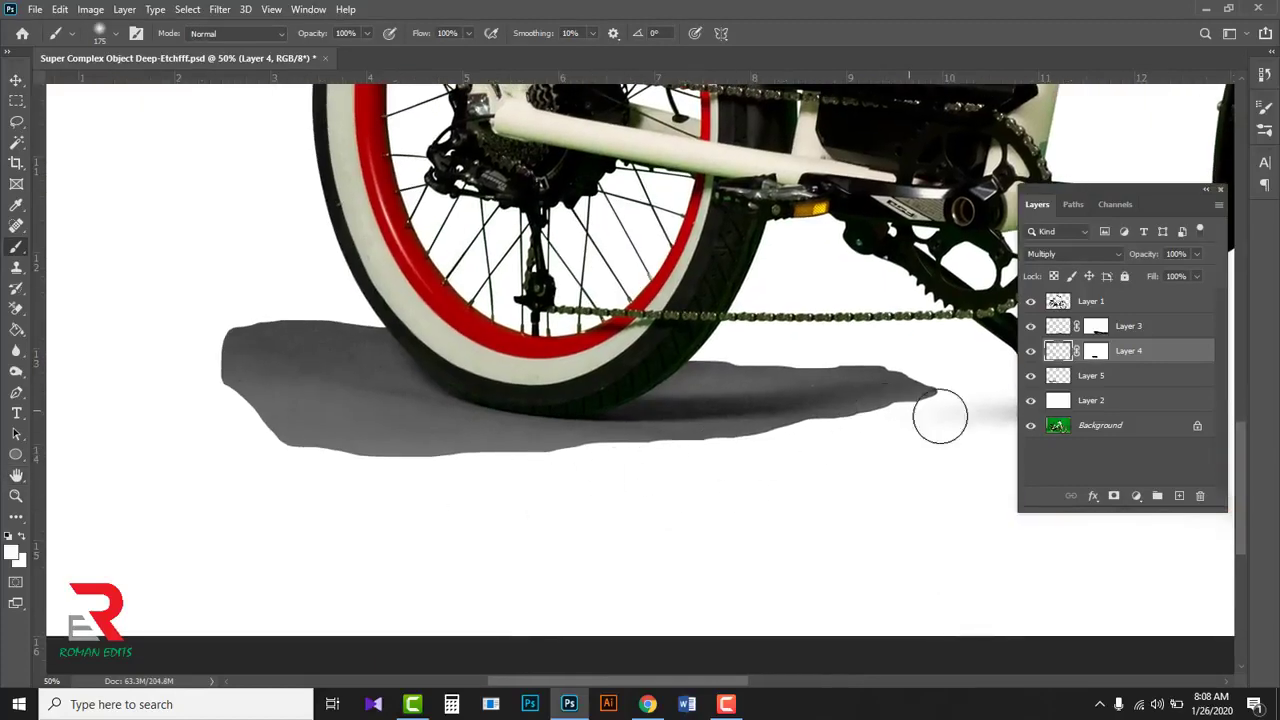
{"action": "left_click", "coordinate": [1114, 377]}
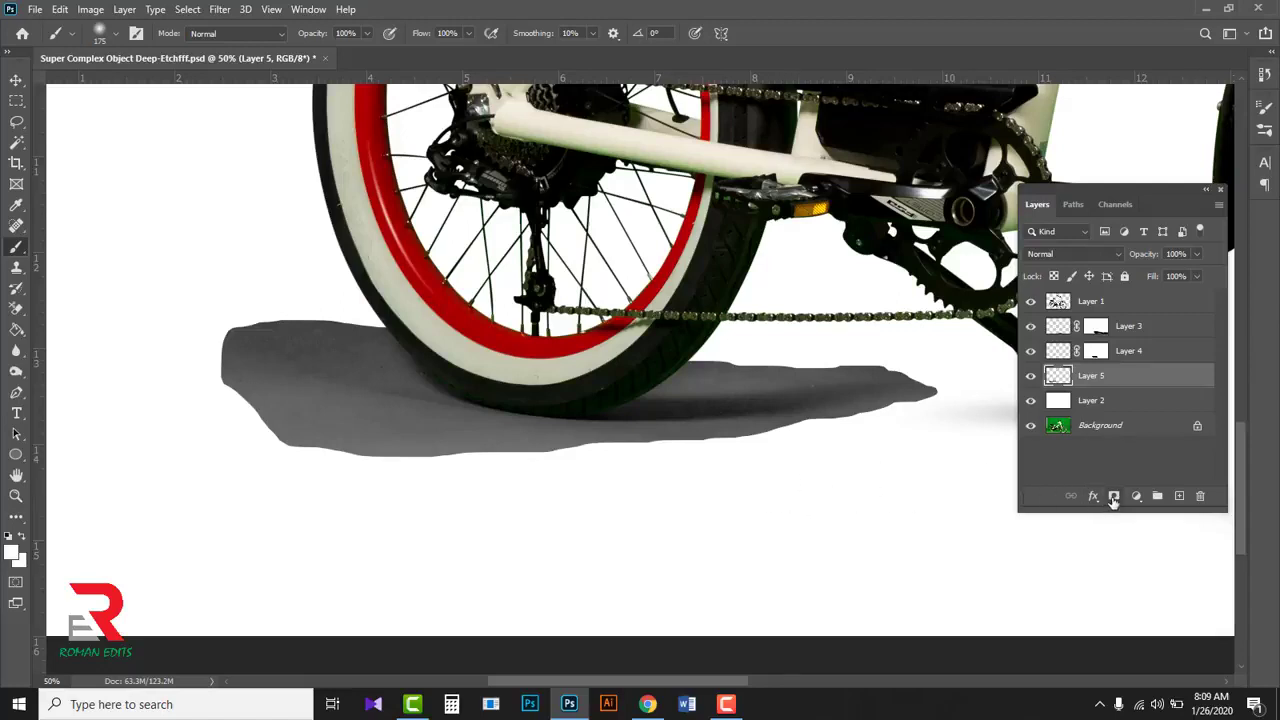
{"action": "left_click", "coordinate": [1113, 497]}
{"action": "key", "text": "x"}
{"action": "mouse_move", "coordinate": [726, 378]}
{"action": "left_mouse_down"}
{"action": "mouse_move", "coordinate": [714, 366]}
{"action": "mouse_move", "coordinate": [660, 372]}
{"action": "left_mouse_up"}
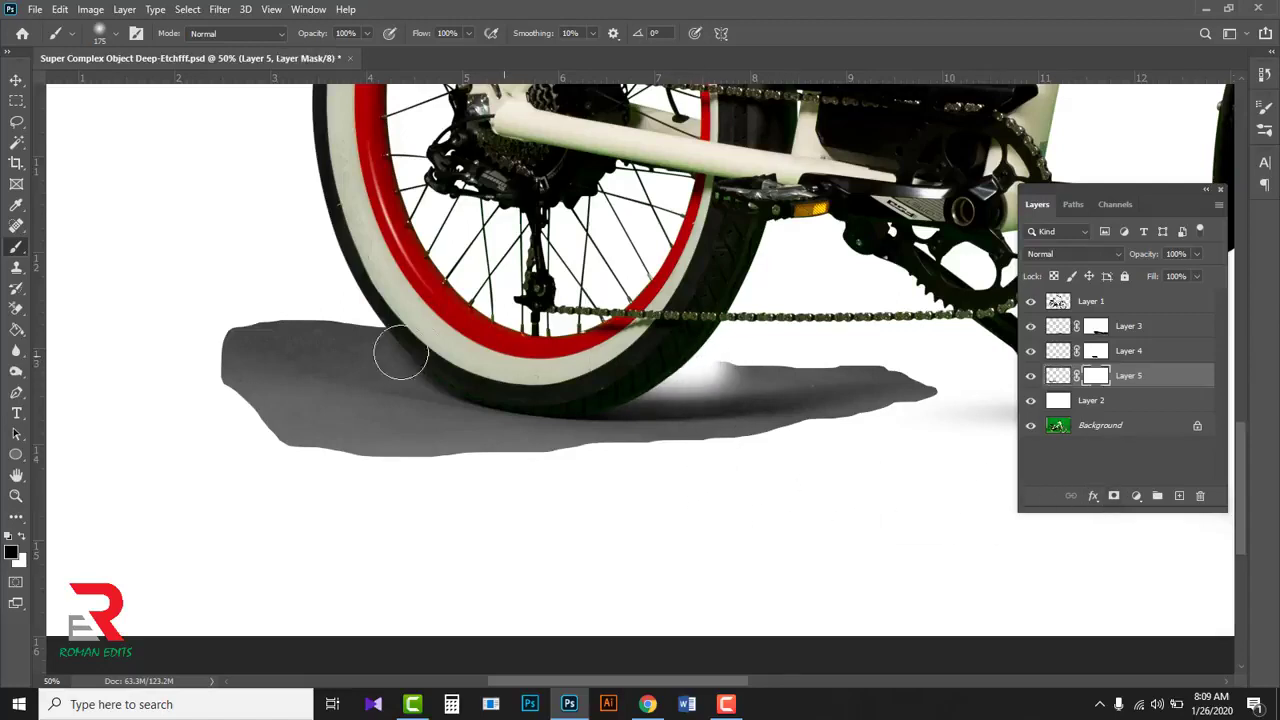
{"action": "left_click_drag", "start_coordinate": [401, 353], "coordinate": [69, 291]}
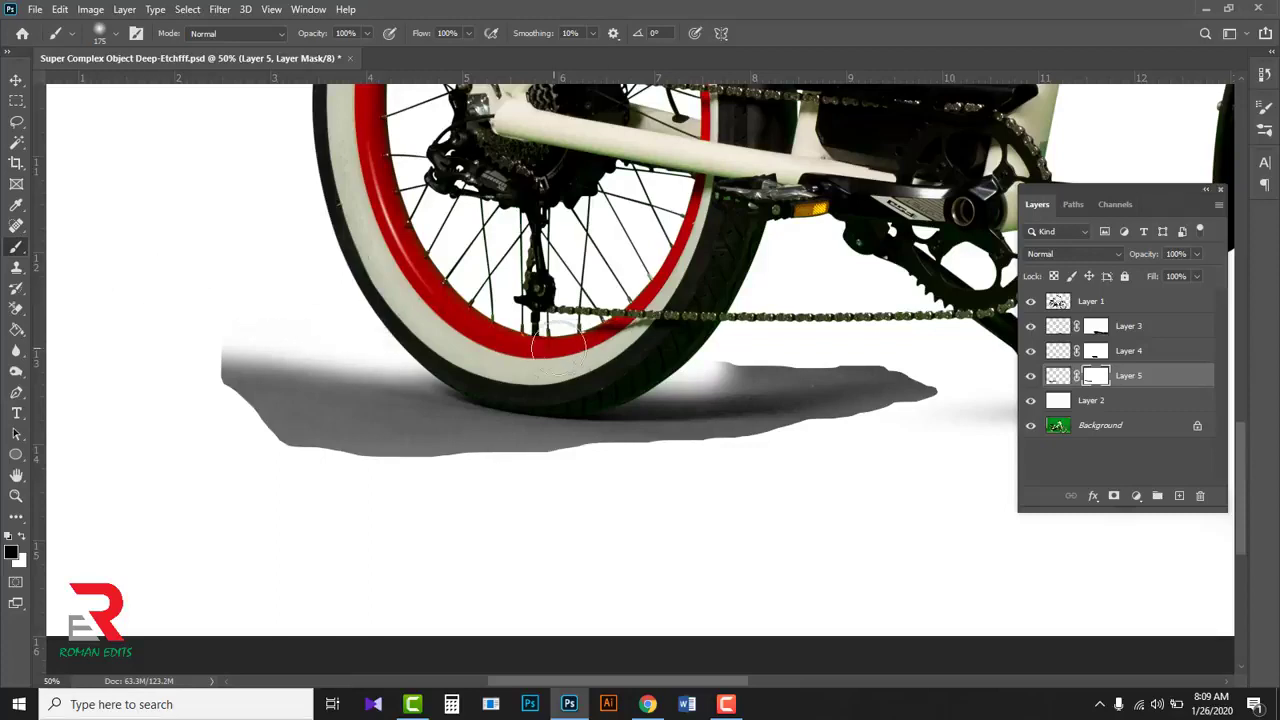
{"action": "mouse_move", "coordinate": [229, 394]}
{"action": "left_mouse_down"}
{"action": "mouse_move", "coordinate": [511, 460]}
{"action": "mouse_move", "coordinate": [886, 443]}
{"action": "mouse_move", "coordinate": [894, 380]}
{"action": "mouse_move", "coordinate": [754, 367]}
{"action": "left_mouse_up"}
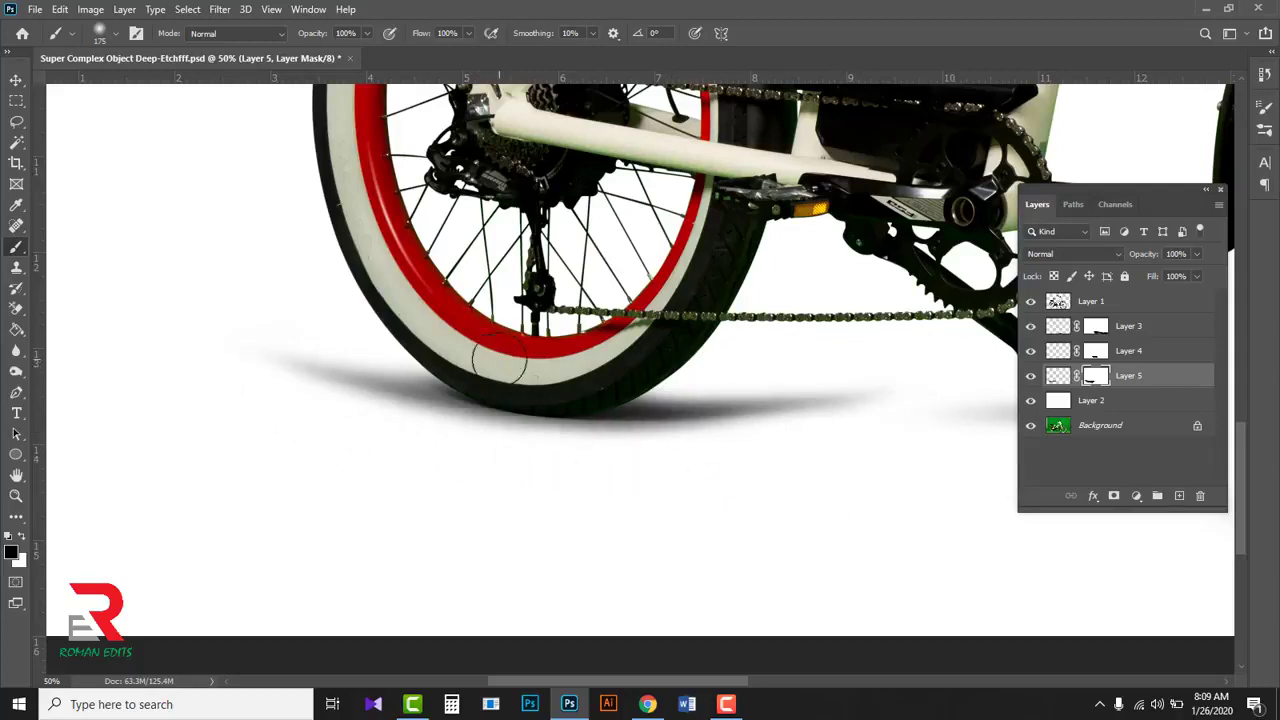
{"action": "mouse_move", "coordinate": [499, 359]}
{"action": "left_mouse_down"}
{"action": "mouse_move", "coordinate": [532, 516]}
{"action": "mouse_move", "coordinate": [565, 516]}
{"action": "mouse_move", "coordinate": [293, 380]}
{"action": "mouse_move", "coordinate": [381, 446]}
{"action": "mouse_move", "coordinate": [401, 430]}
{"action": "mouse_move", "coordinate": [331, 414]}
{"action": "mouse_move", "coordinate": [462, 446]}
{"action": "mouse_move", "coordinate": [510, 485]}
{"action": "mouse_move", "coordinate": [684, 458]}
{"action": "mouse_move", "coordinate": [850, 374]}
{"action": "left_mouse_up"}
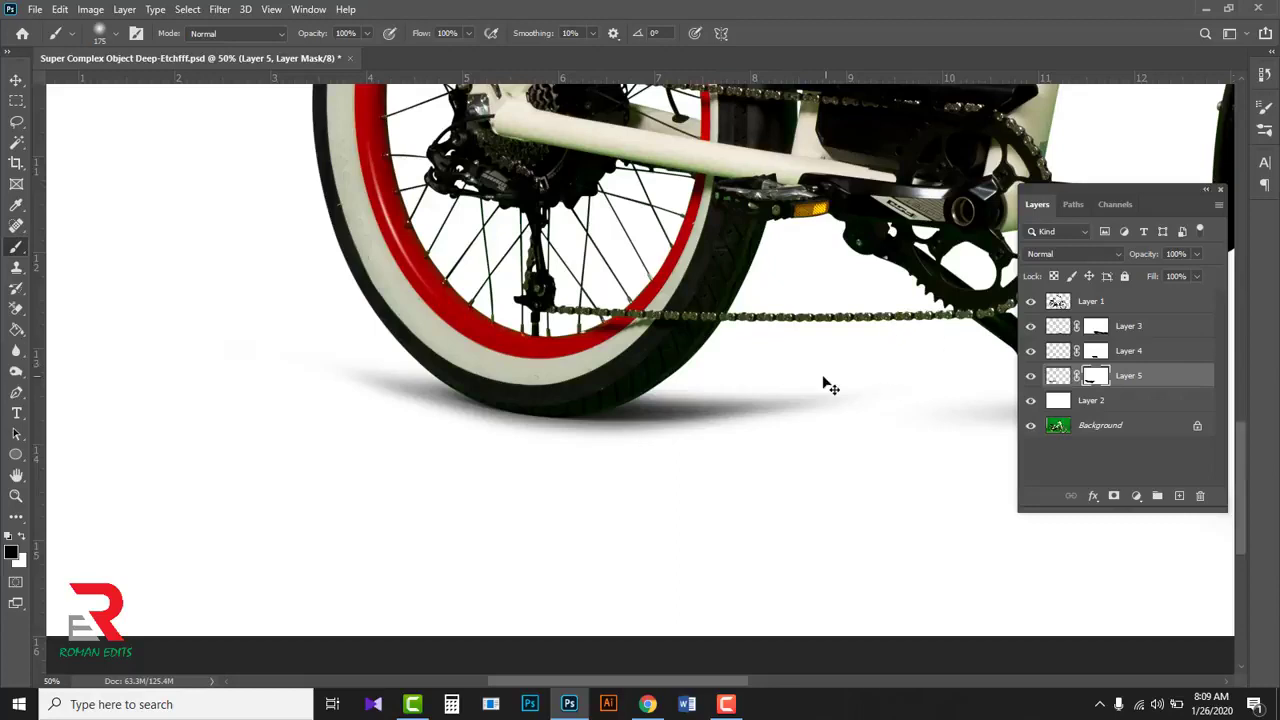
Step: Set Layer 5 to Multiply and apply an 11.1 px Gaussian Blur to its shadow image, comparing with the preview off and on
{"action": "scroll", "coordinate": [789, 409], "scroll_direction": "down", "scroll_amount": 1}
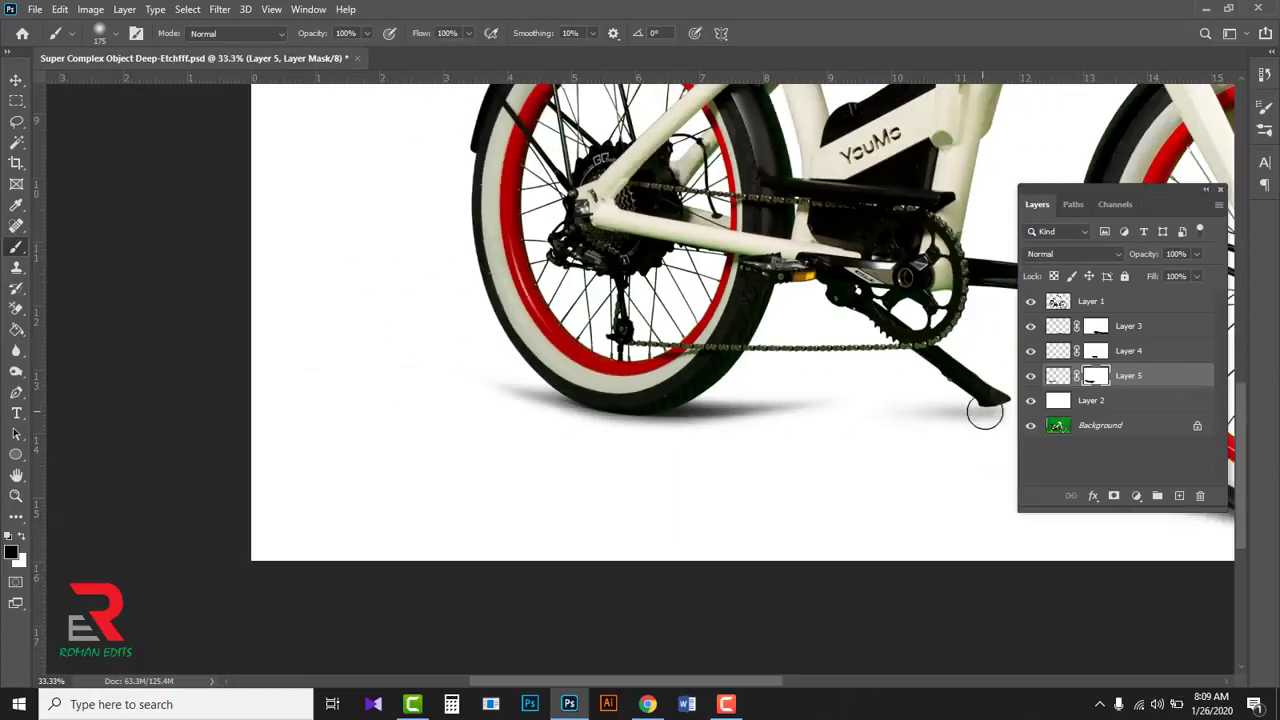
{"action": "left_click", "coordinate": [1115, 256]}
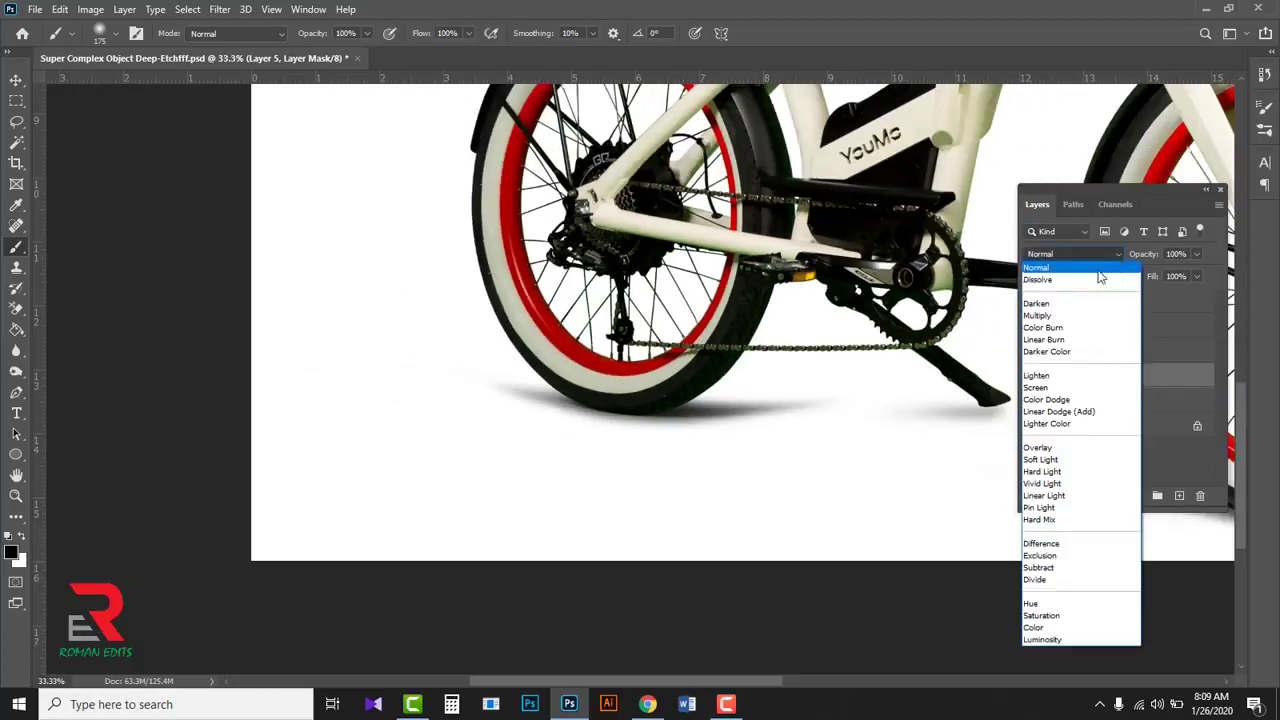
{"action": "left_click", "coordinate": [1055, 315]}
{"action": "left_click", "coordinate": [1058, 377]}
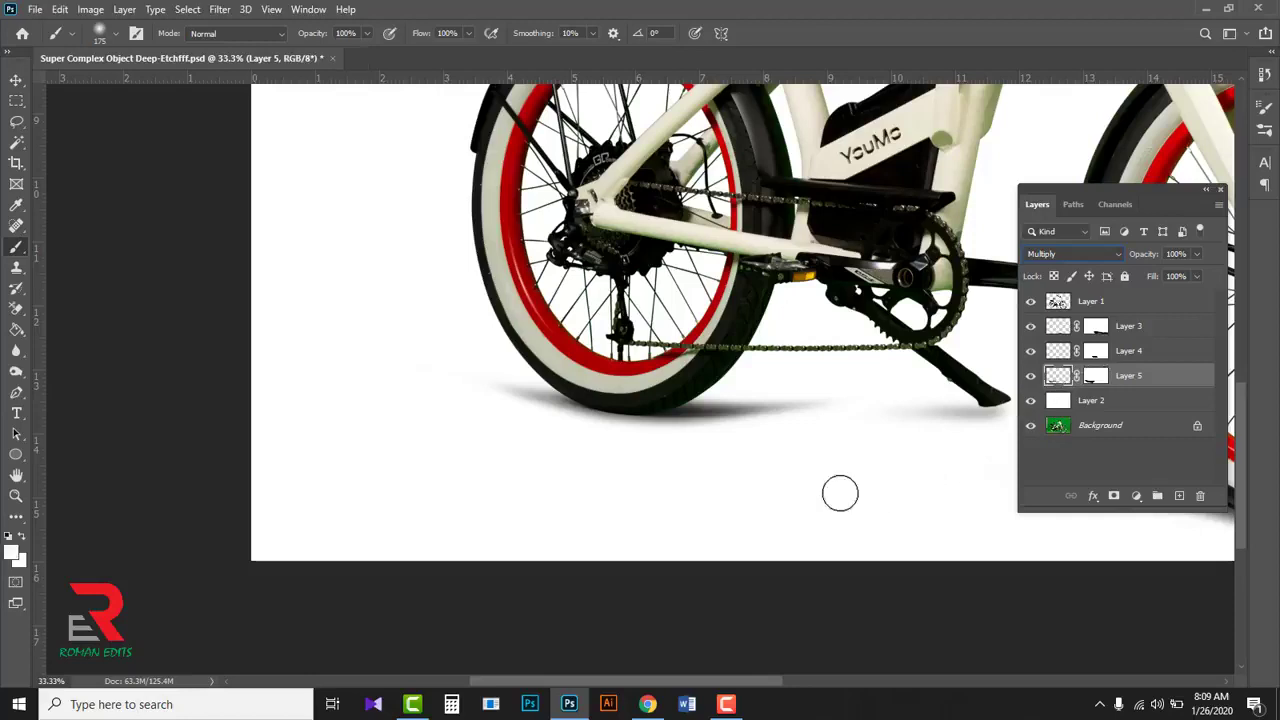
{"action": "left_click", "coordinate": [220, 9]}
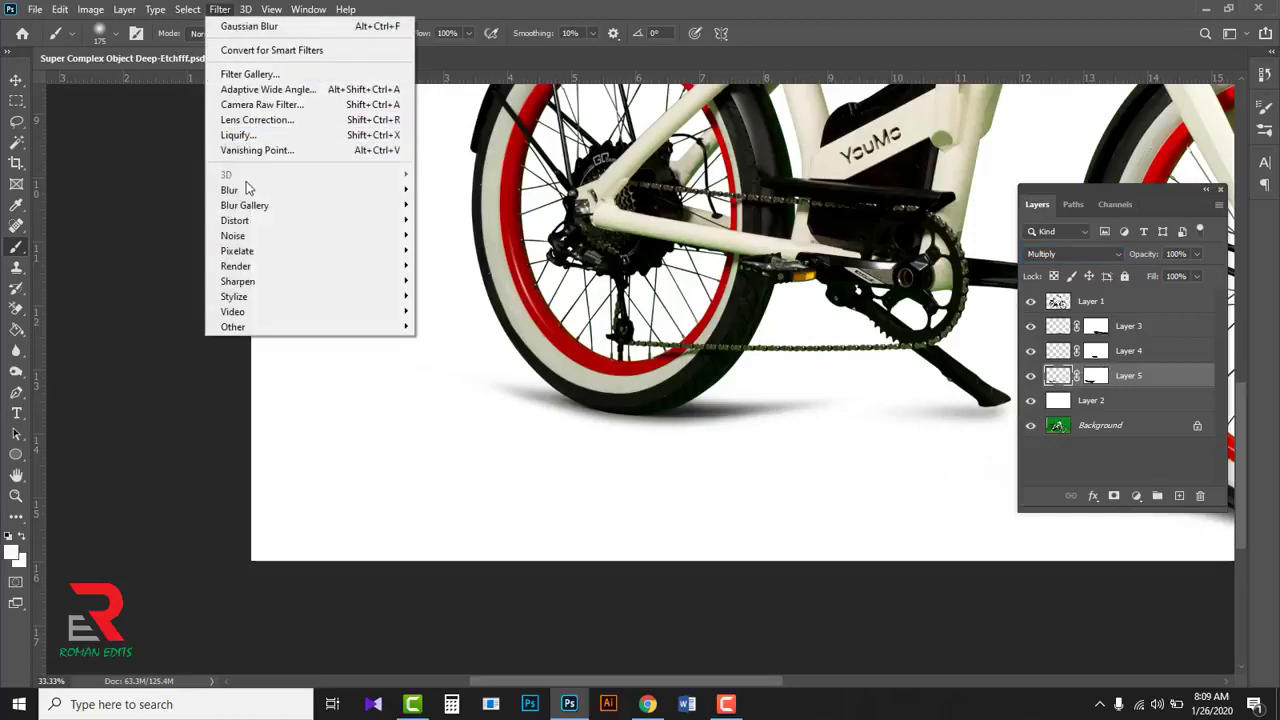
{"action": "mouse_move", "coordinate": [250, 190]}
{"action": "left_click", "coordinate": [462, 250]}
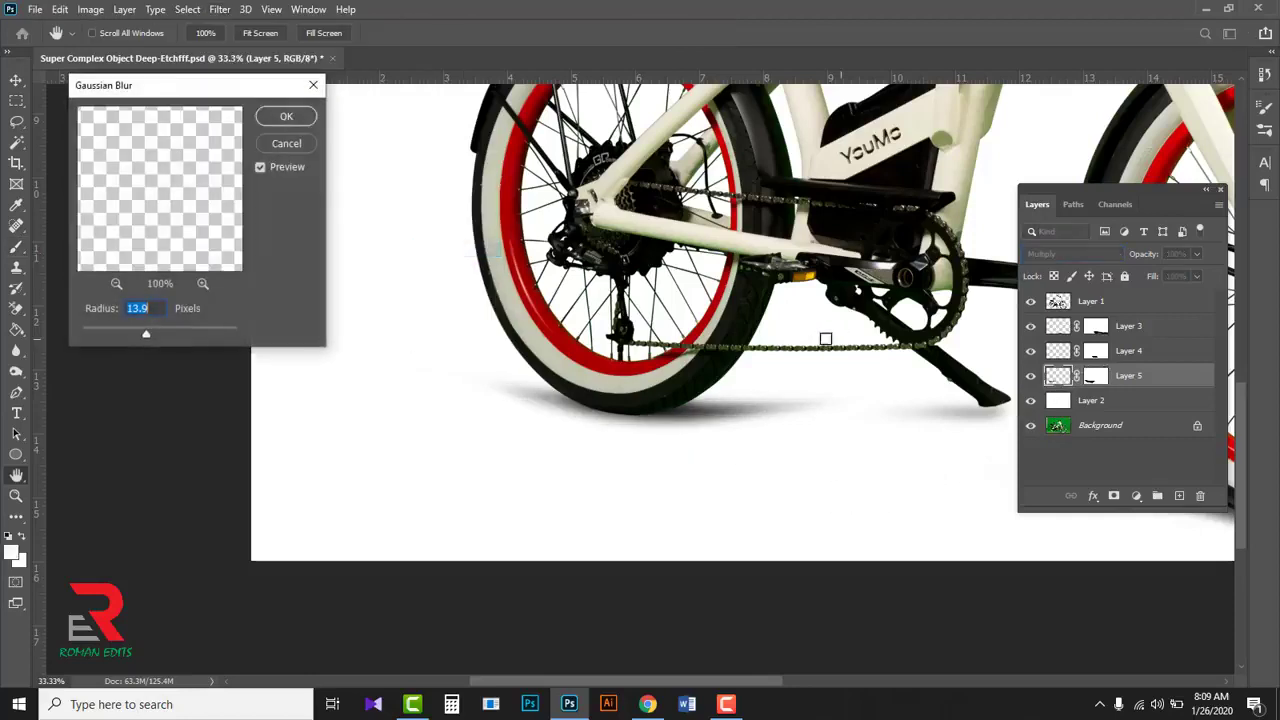
{"action": "left_click_drag", "start_coordinate": [150, 337], "coordinate": [144, 340]}
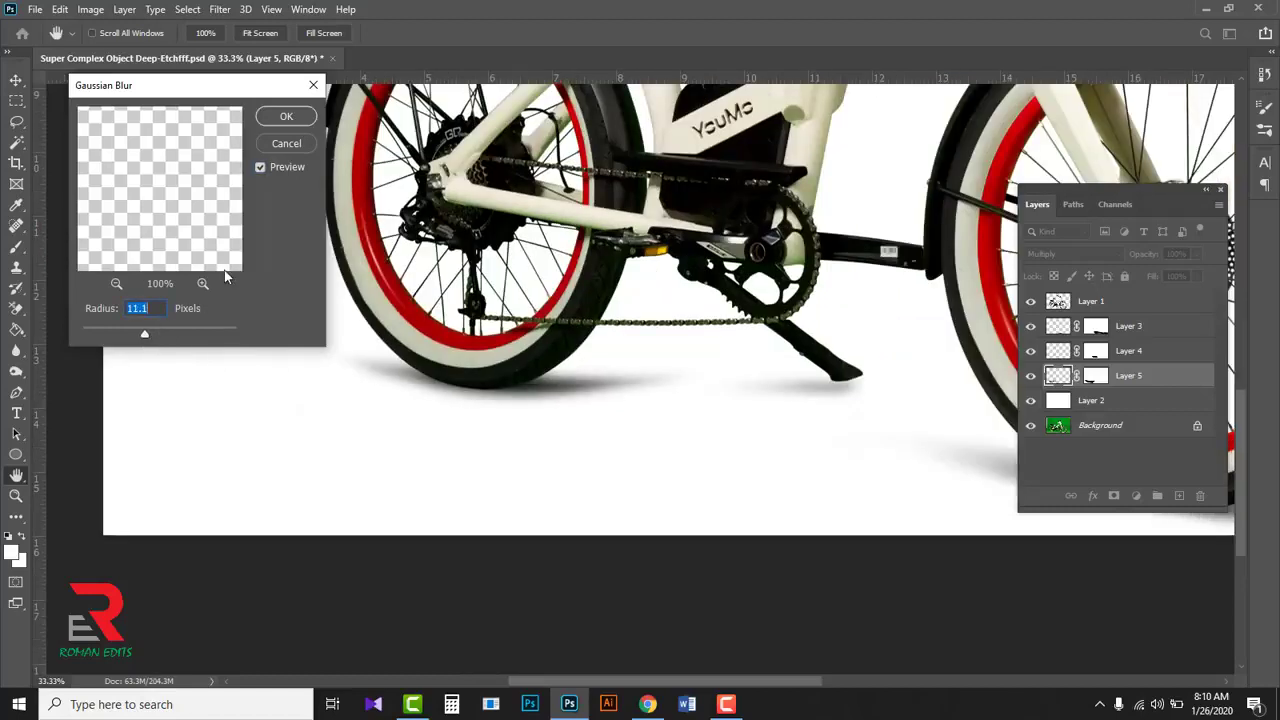
{"action": "left_click", "coordinate": [263, 166]}
{"action": "left_click", "coordinate": [263, 166]}
{"action": "left_click", "coordinate": [285, 117]}
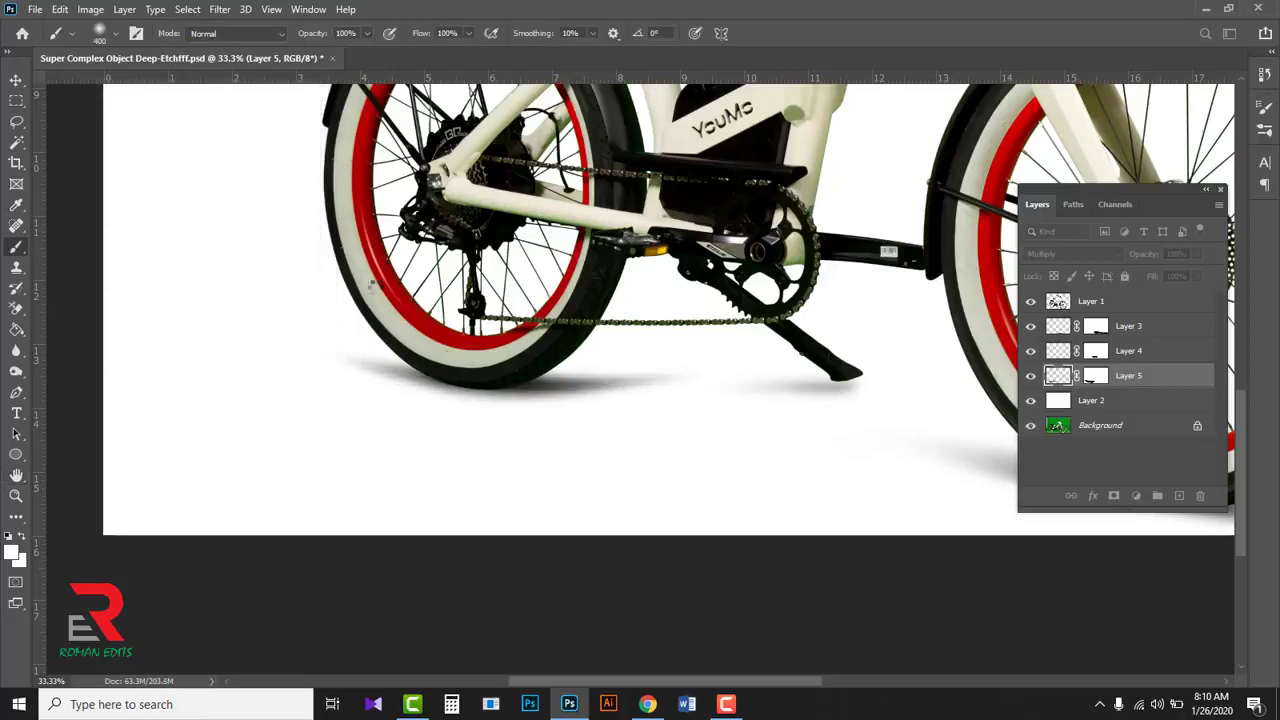
Step: View the whole bike and lower the opacity of Layer 5, the rear wheel's shadow, to about 83%
{"action": "left_click", "coordinate": [652, 396], "text": "alt"}
{"action": "left_click", "coordinate": [652, 396], "text": "alt"}
{"action": "left_click", "coordinate": [652, 396], "text": "alt"}
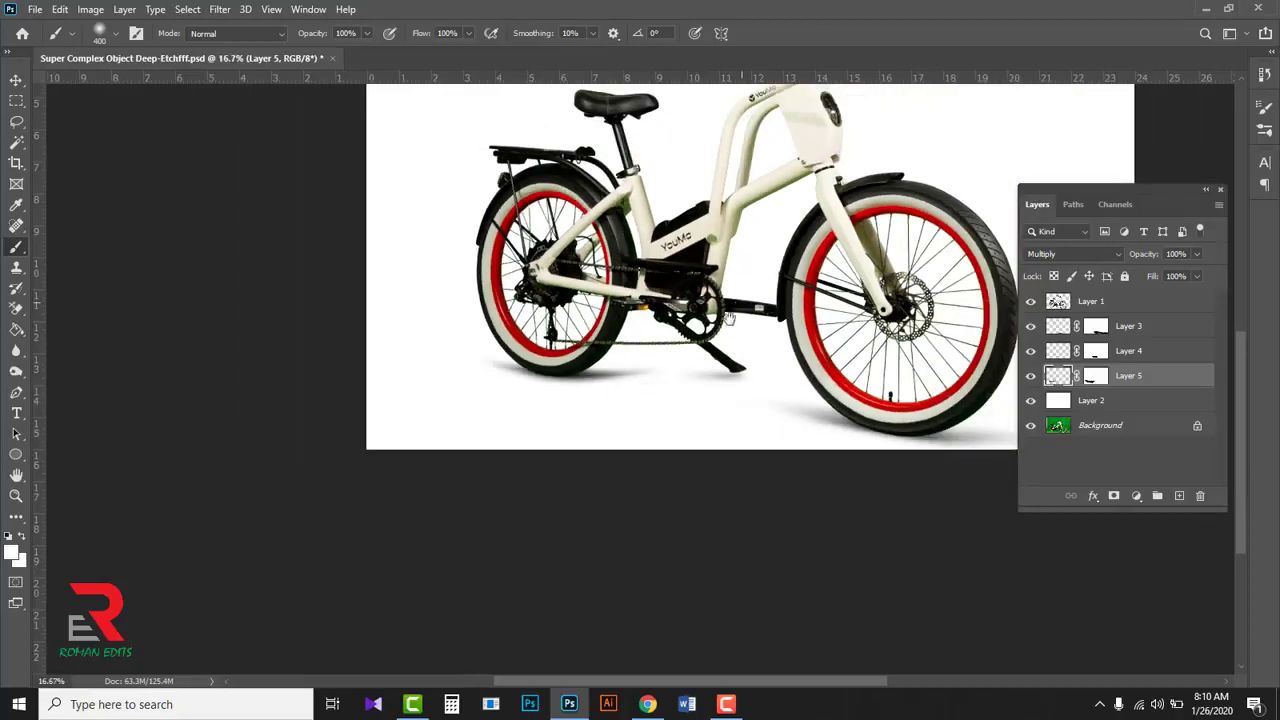
{"action": "left_click_drag", "start_coordinate": [651, 394], "coordinate": [567, 469]}
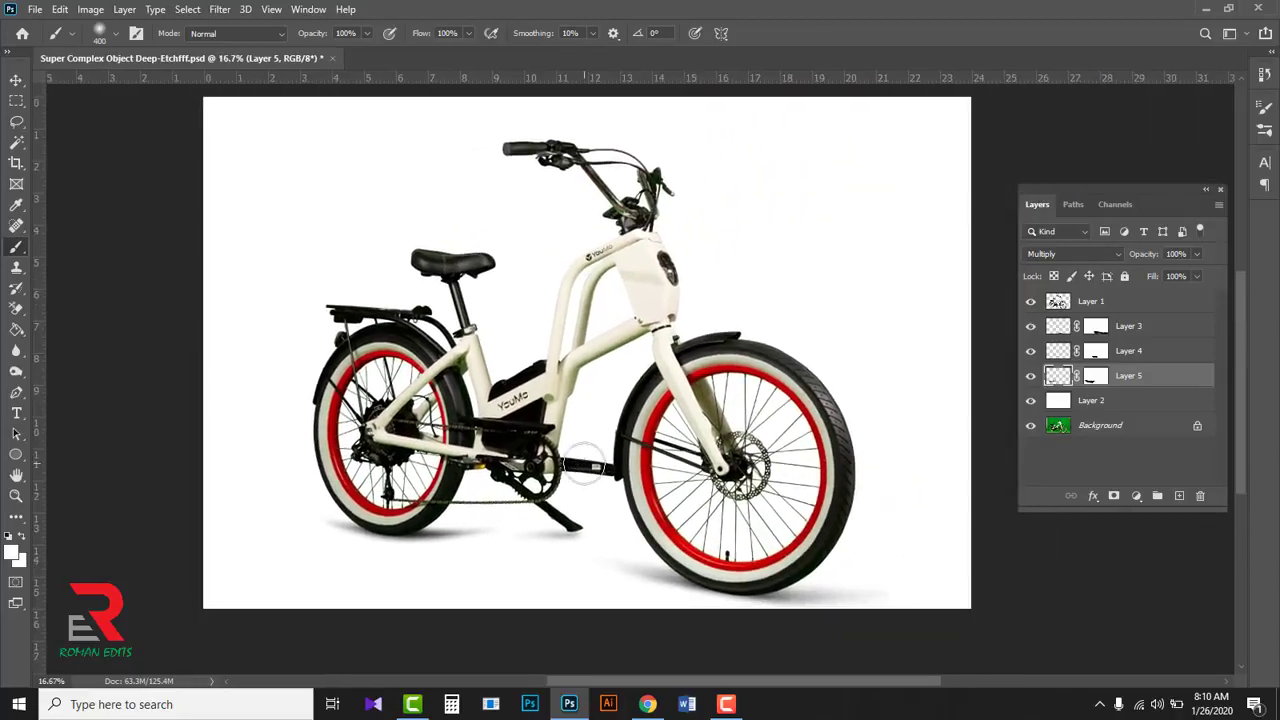
{"action": "left_click", "coordinate": [1198, 254]}
{"action": "left_click_drag", "start_coordinate": [1197, 279], "coordinate": [1187, 279]}
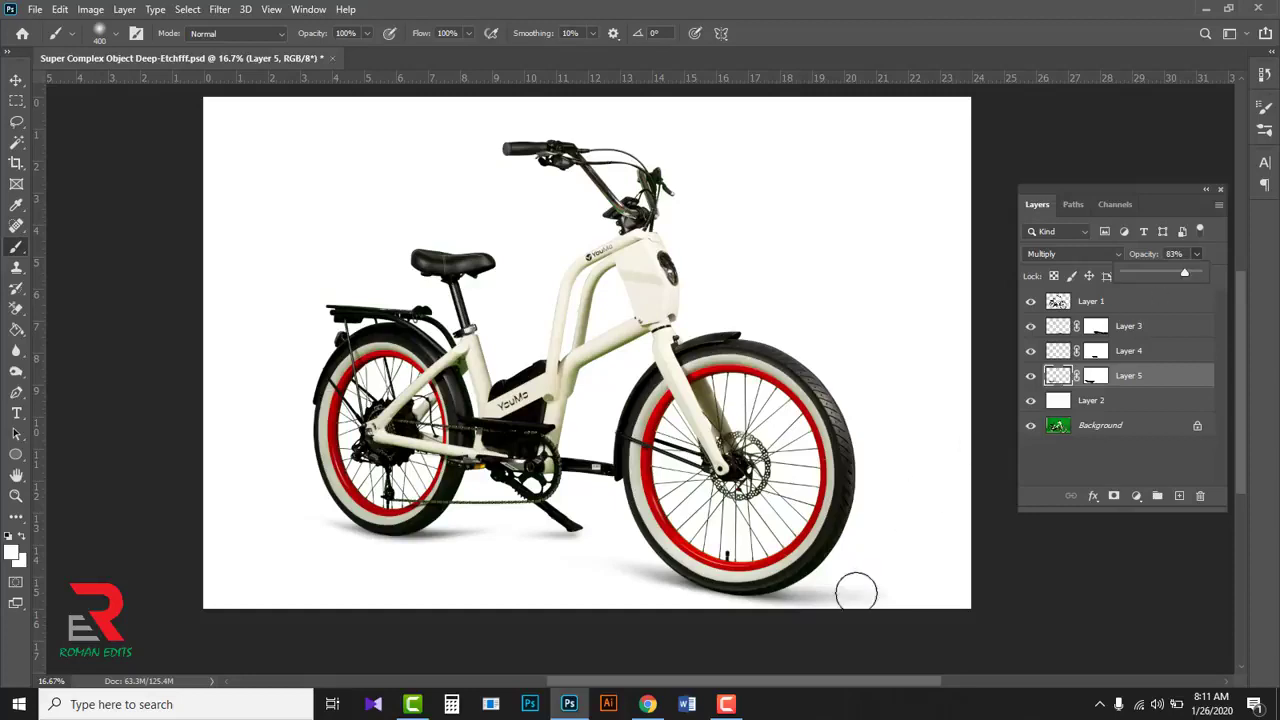
Step: Slightly lower the opacity of the kickstand shadow on Layer 4 and the front wheel shadow on Layer 3
{"action": "left_click", "coordinate": [1133, 348]}
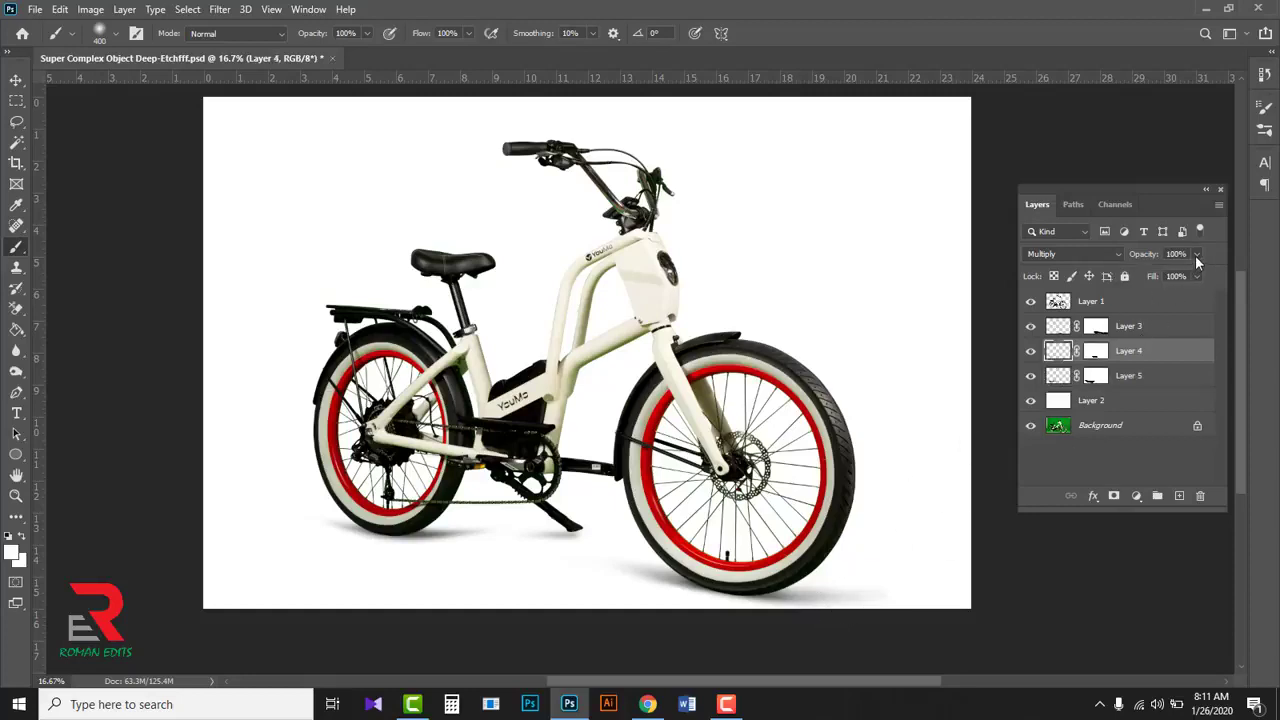
{"action": "left_click", "coordinate": [1197, 256]}
{"action": "left_click_drag", "start_coordinate": [1189, 274], "coordinate": [1187, 279]}
{"action": "left_click", "coordinate": [1133, 326]}
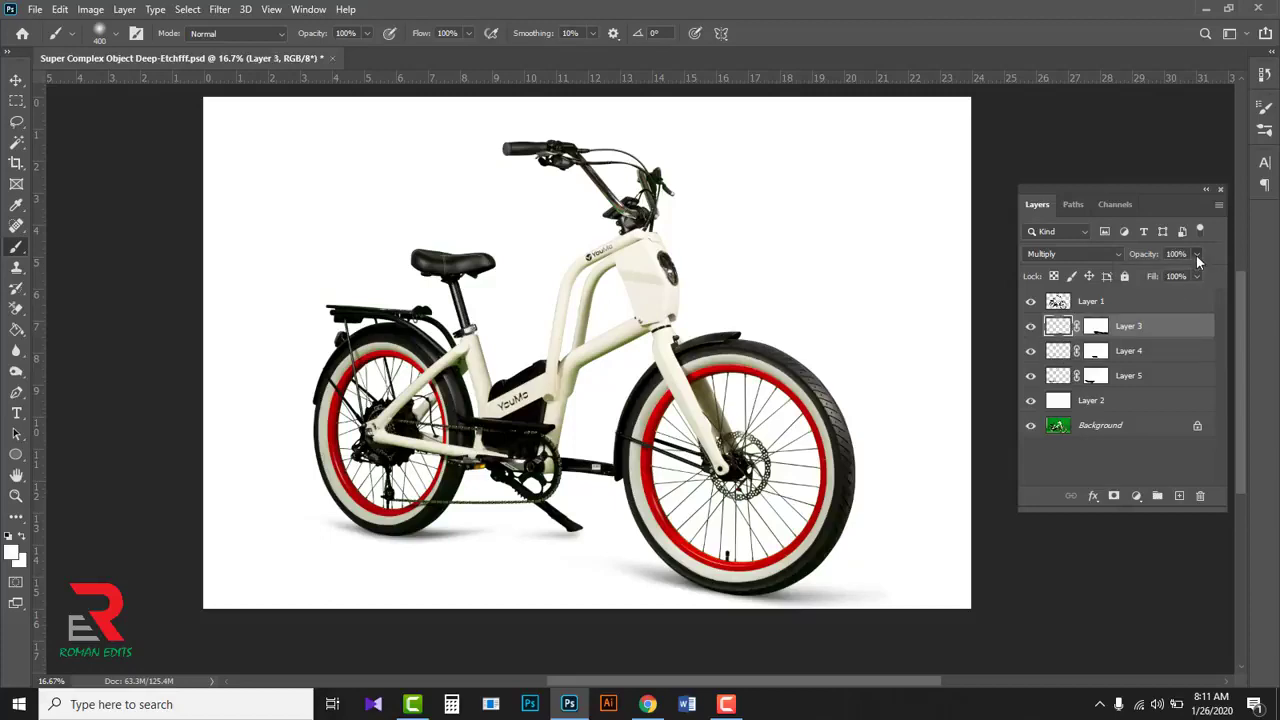
{"action": "left_click", "coordinate": [1197, 256]}
{"action": "left_click_drag", "start_coordinate": [1191, 273], "coordinate": [1188, 279]}
Step: Group all layers from Layer 1 down to Layer 2, and toggle the group's visibility to compare with the original green-background photo
{"action": "left_click", "coordinate": [1148, 305]}
{"action": "left_click", "coordinate": [1148, 303]}
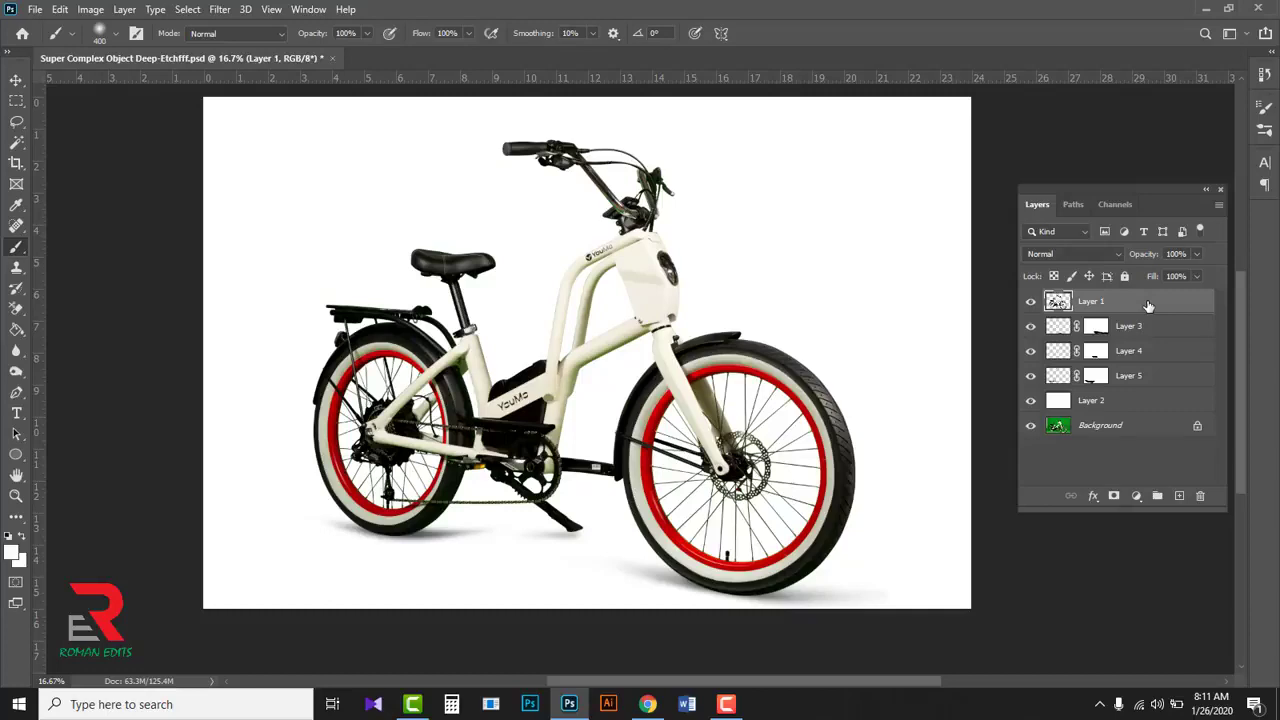
{"action": "left_click", "coordinate": [1140, 400], "text": "shift"}
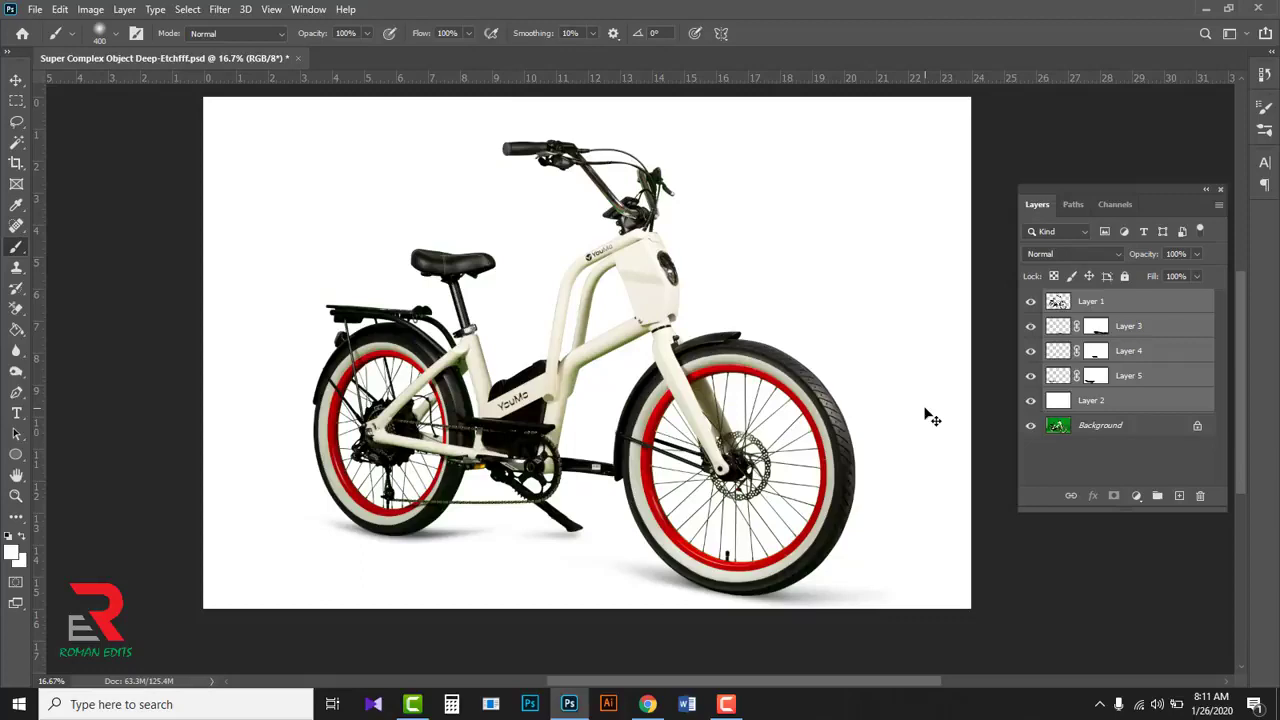
{"action": "key", "text": "ctrl+g"}
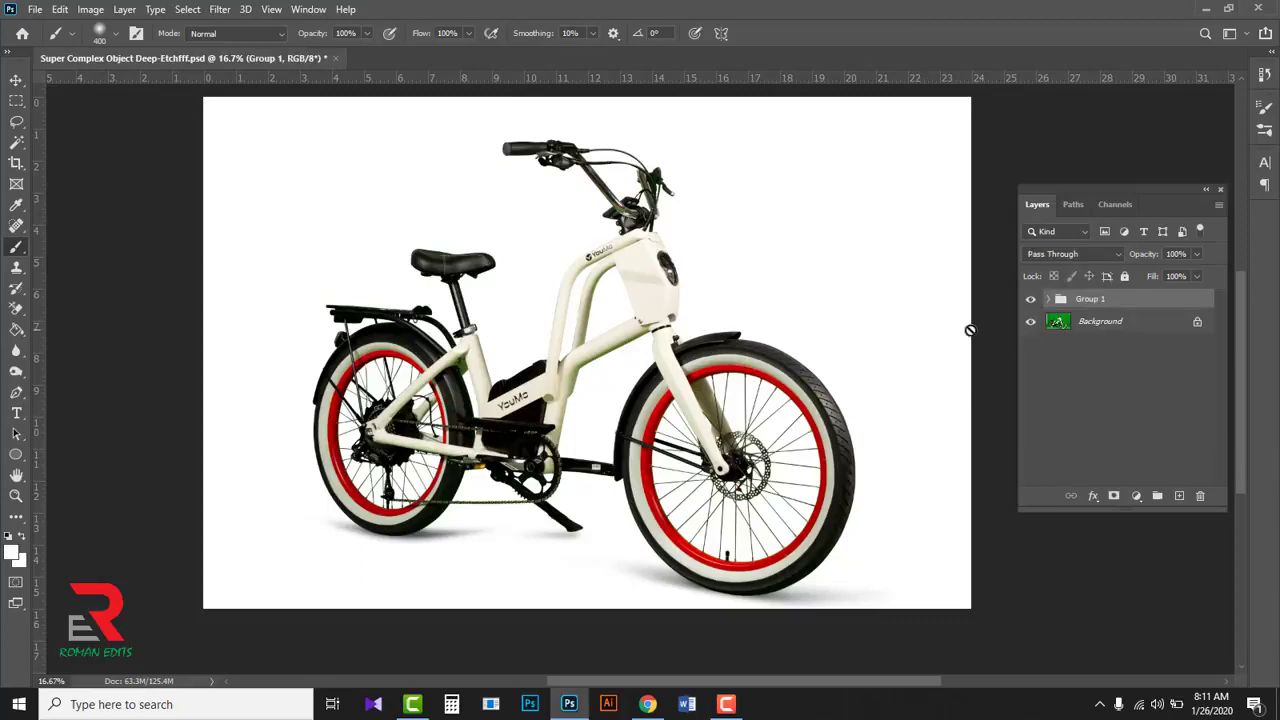
{"action": "left_click", "coordinate": [1030, 300]}
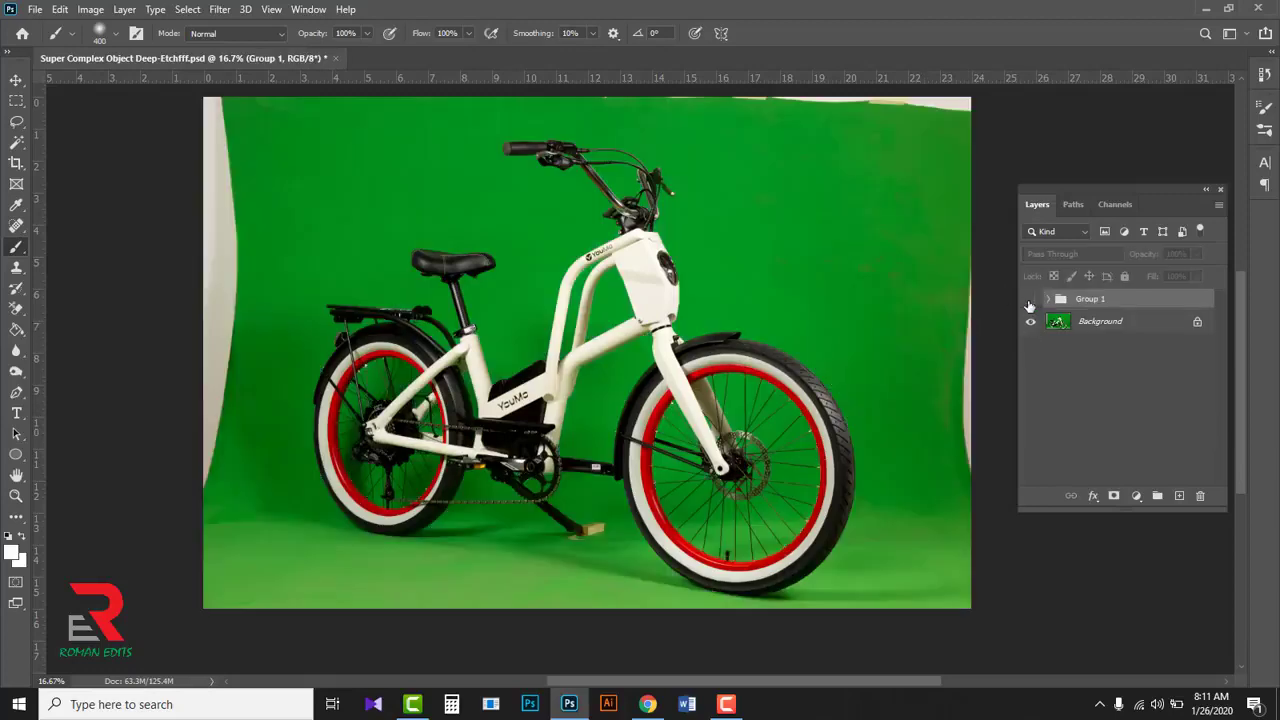
{"action": "left_click", "coordinate": [1030, 300]}
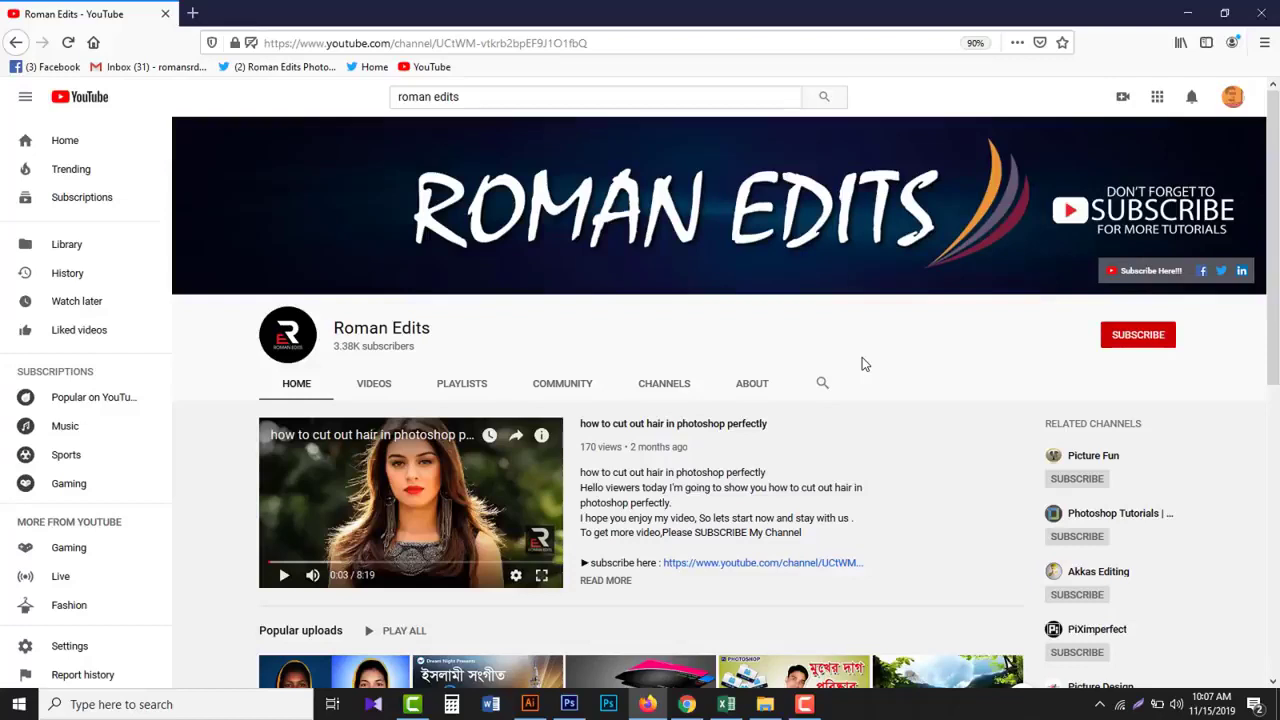
Step: Switch to YouTube, subscribe to the Roman Edits channel and set its notifications to All
{"action": "left_click", "coordinate": [1133, 338]}
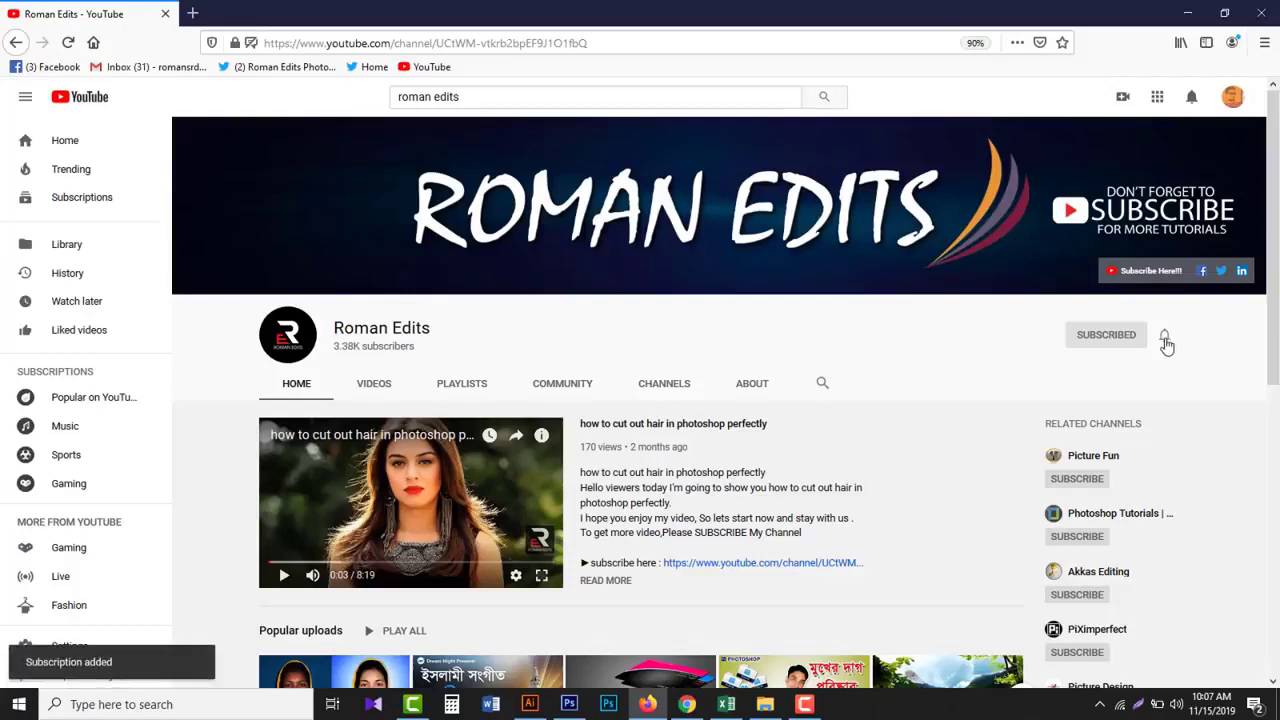
{"action": "left_click", "coordinate": [1164, 336]}
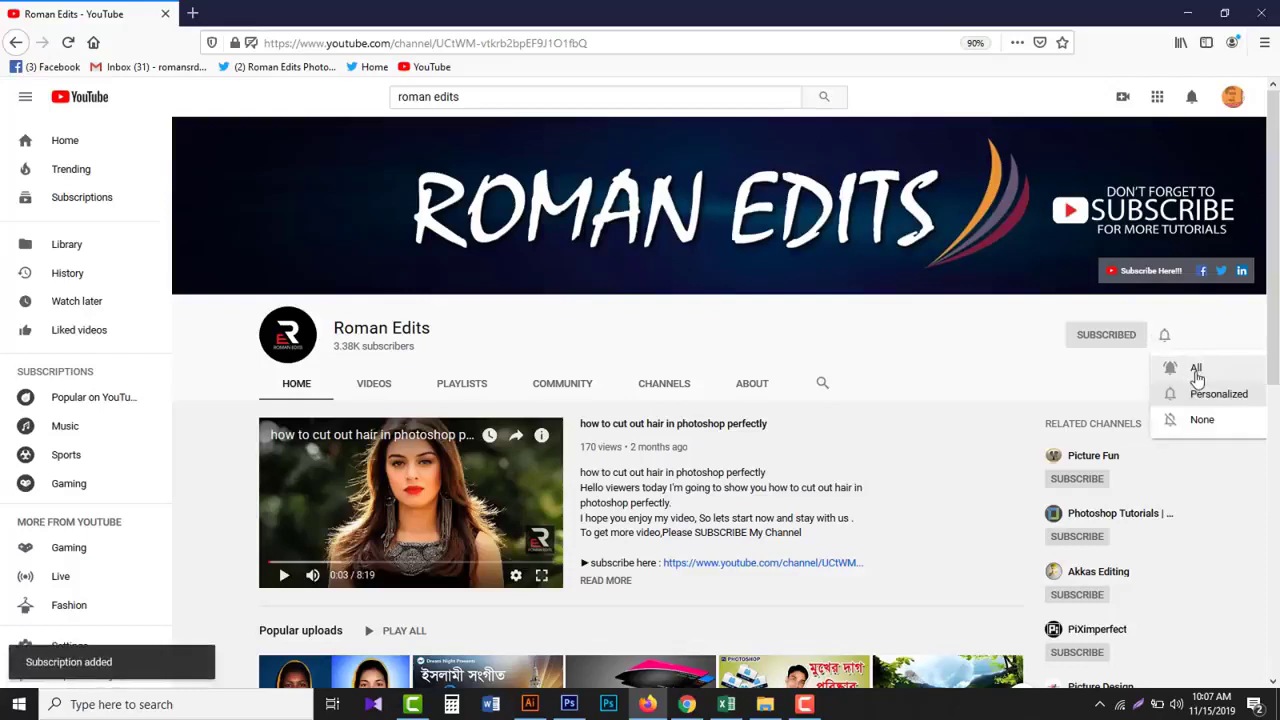
{"action": "left_click", "coordinate": [1196, 372]}
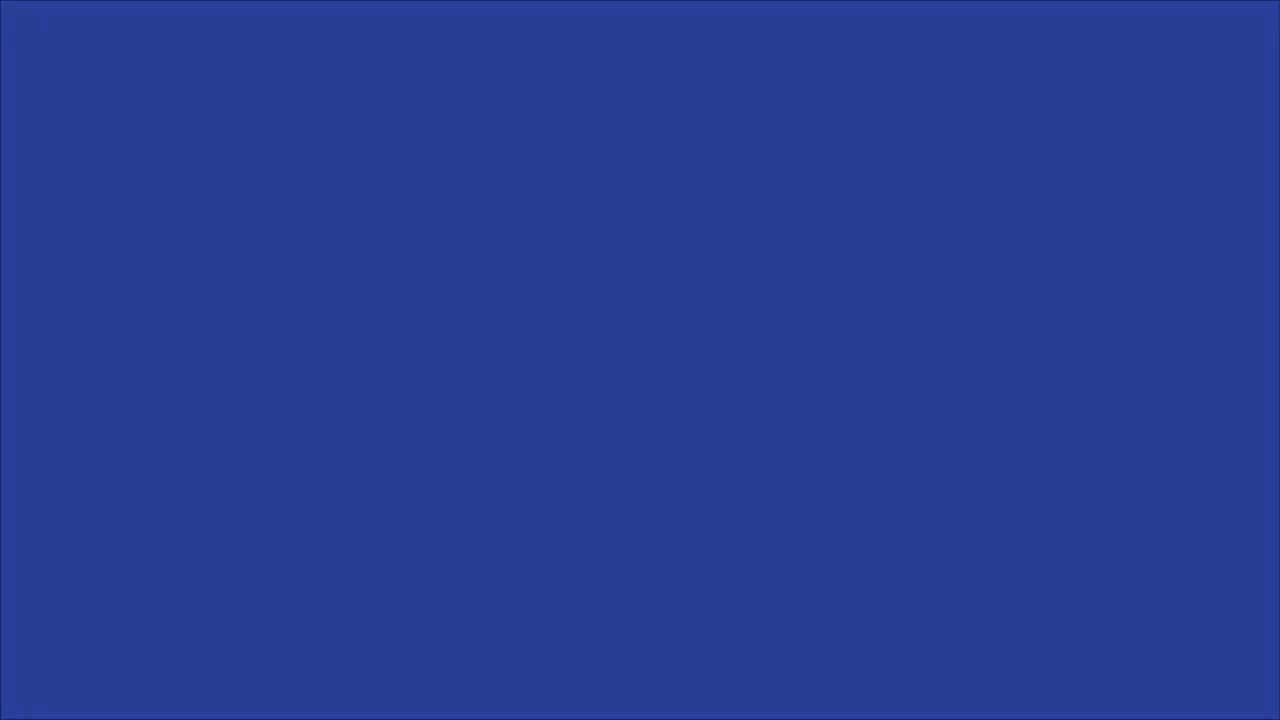